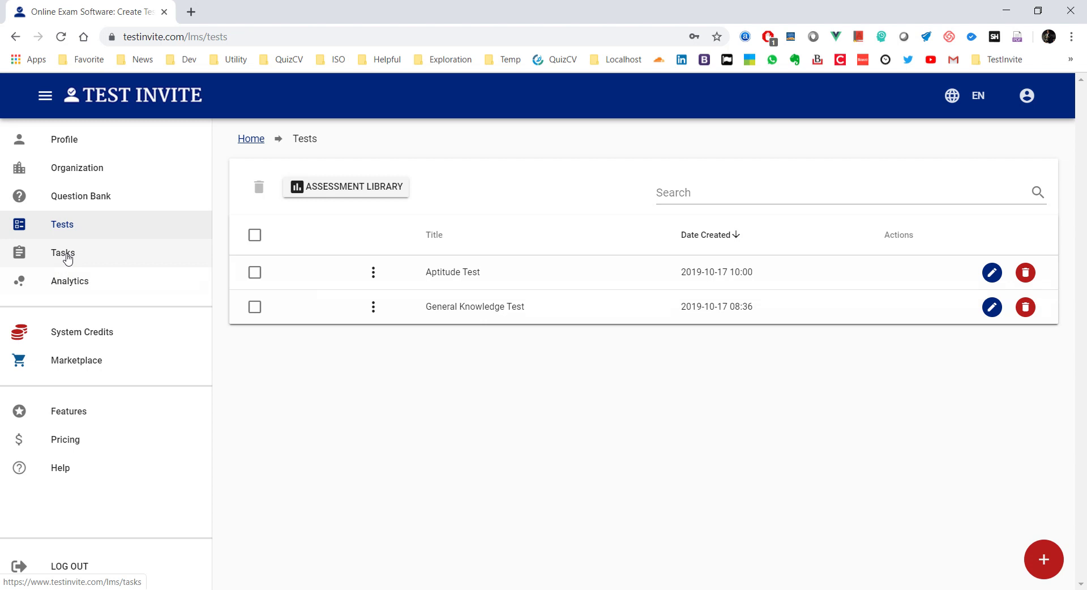
Step: Open a blank New Task form from the Tasks list and look over its empty fields
click(68, 259)
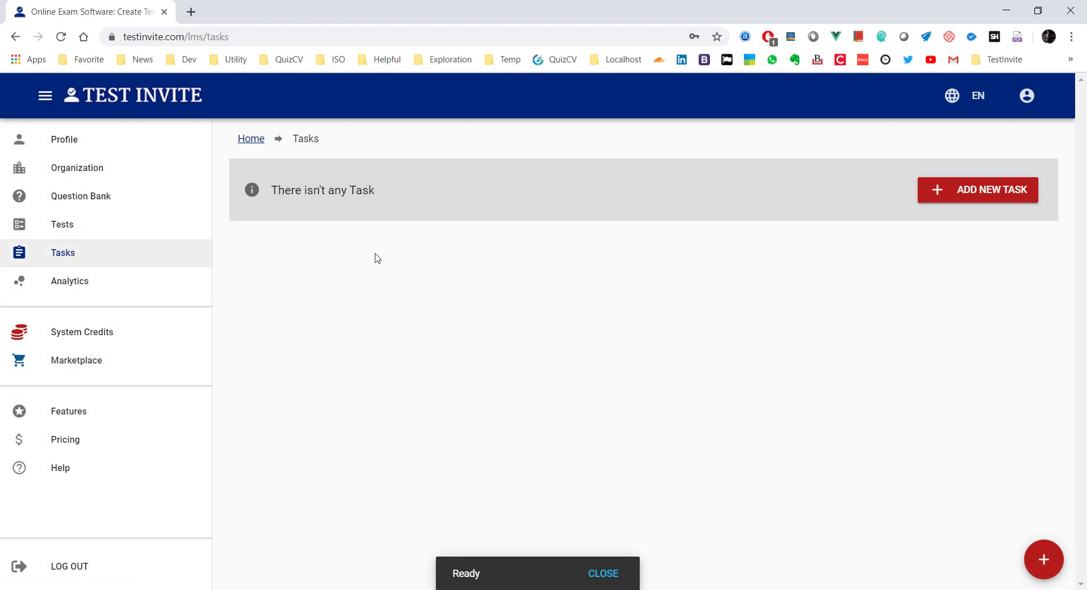
click(976, 195)
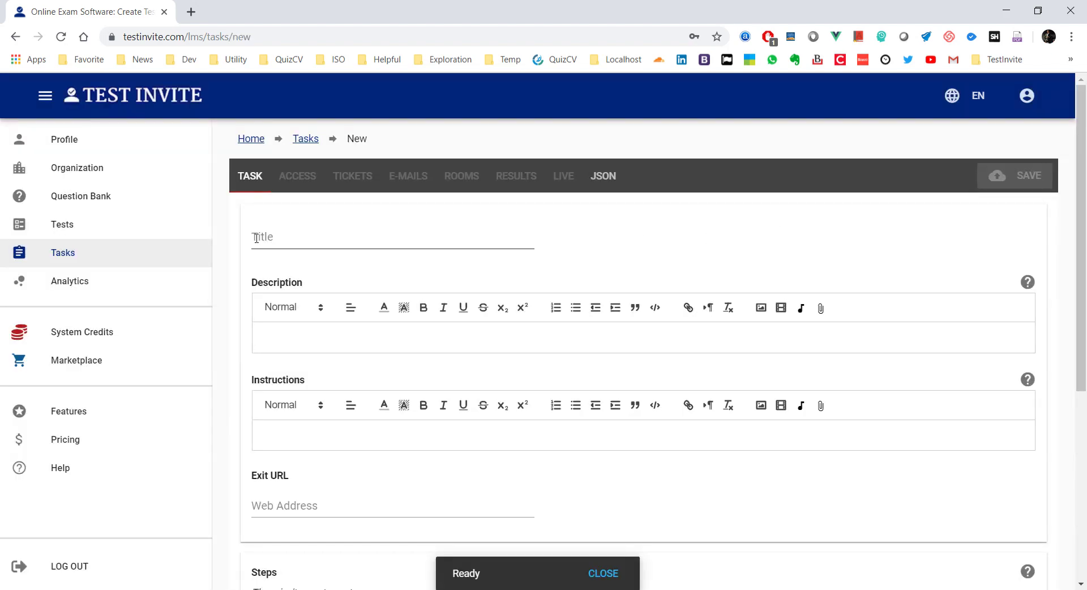
scroll(240, 227, down, 4)
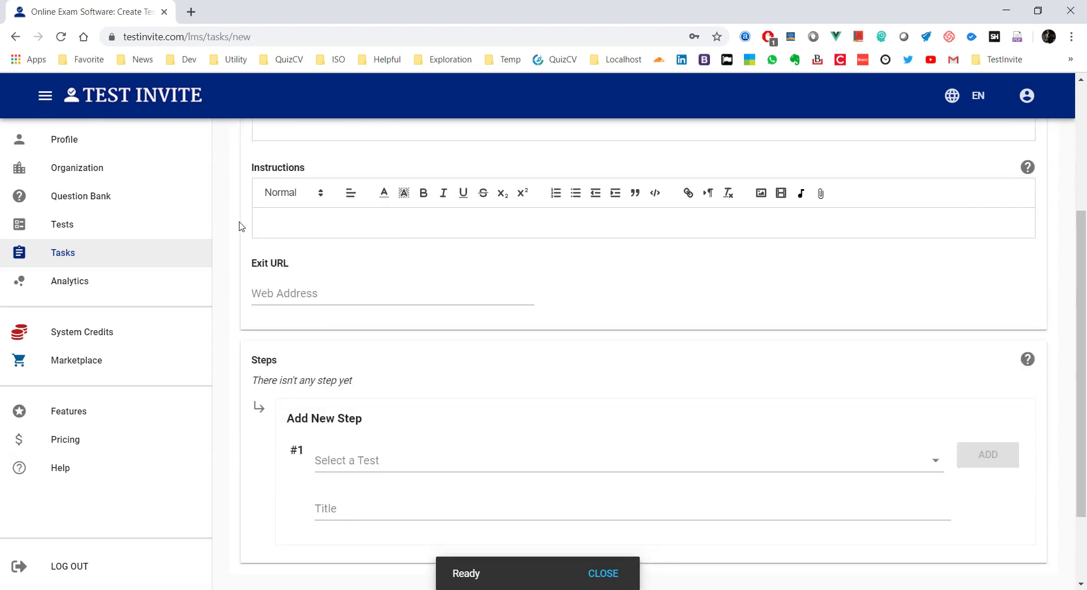
scroll(240, 227, up, 5)
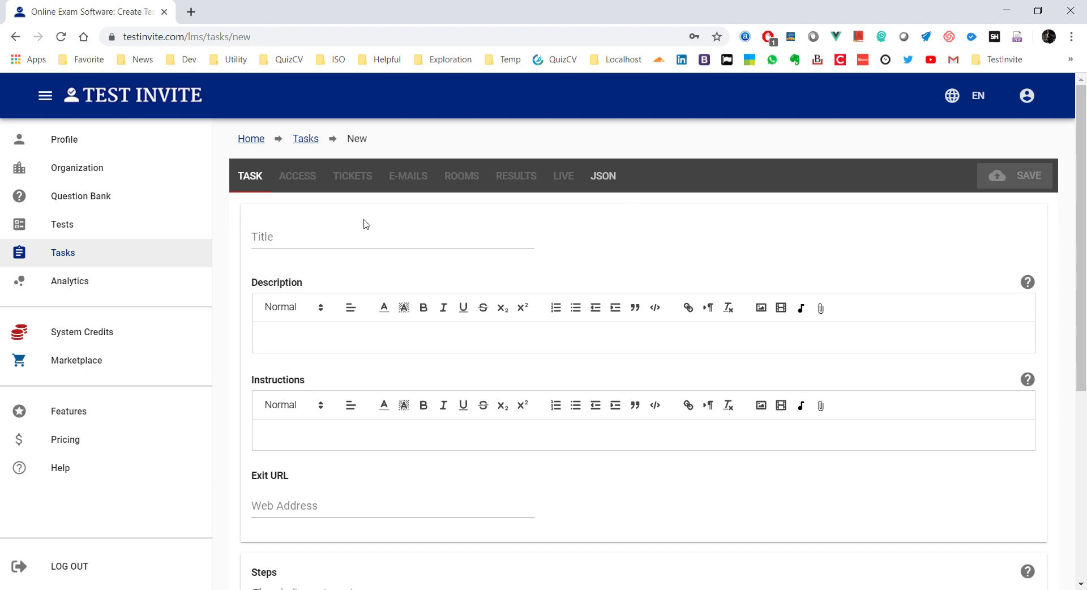
scroll(251, 181, down, 4)
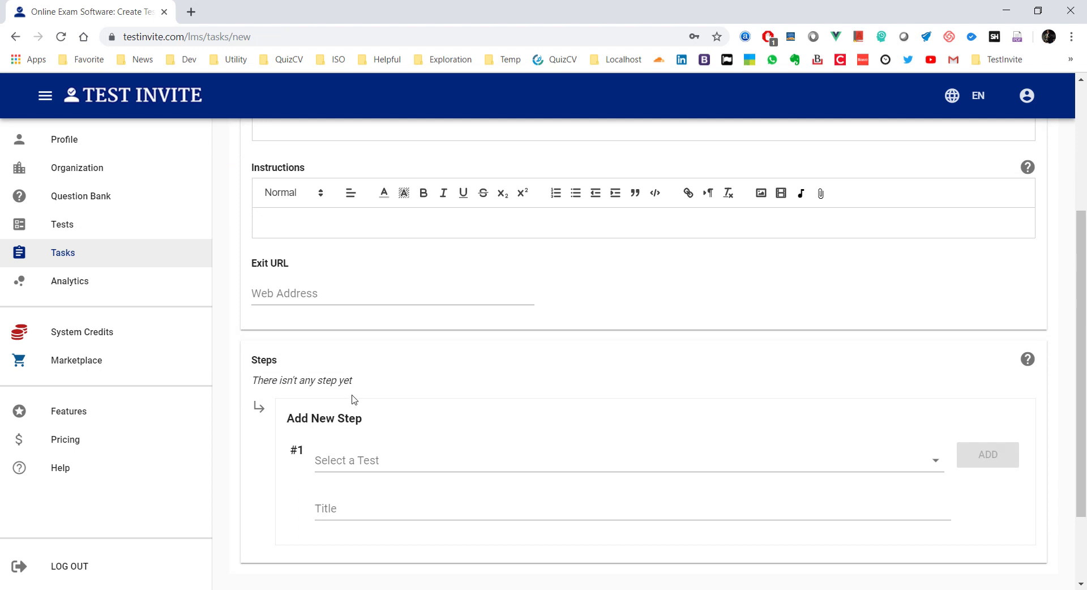
scroll(354, 399, up, 4)
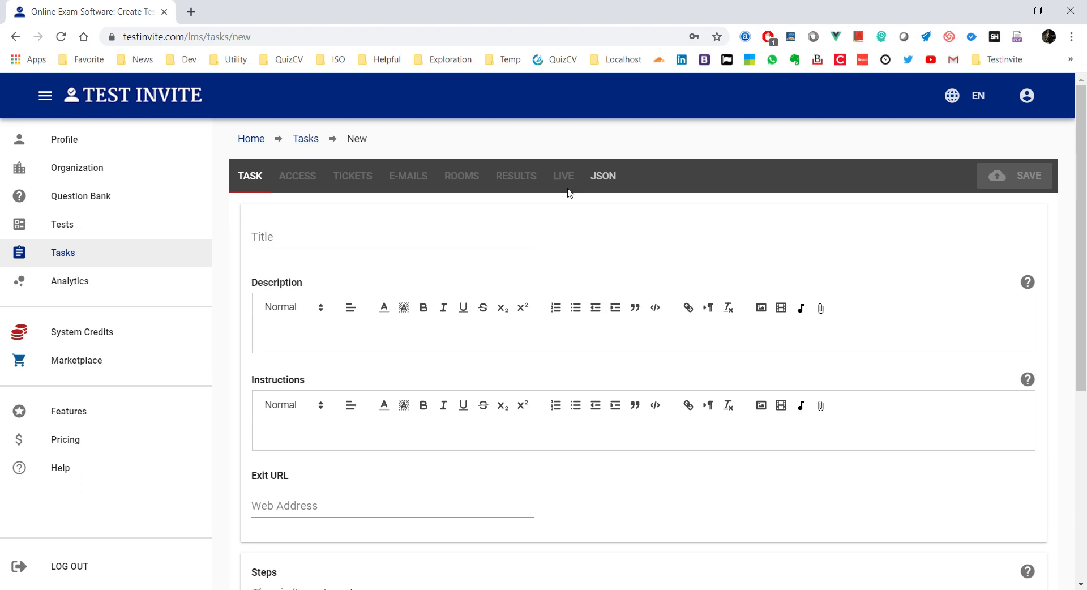
Step: Paste 'Management Trainee Recruitment Process' from the Word document into the Title field and save the task
click(351, 234)
right_click(348, 235)
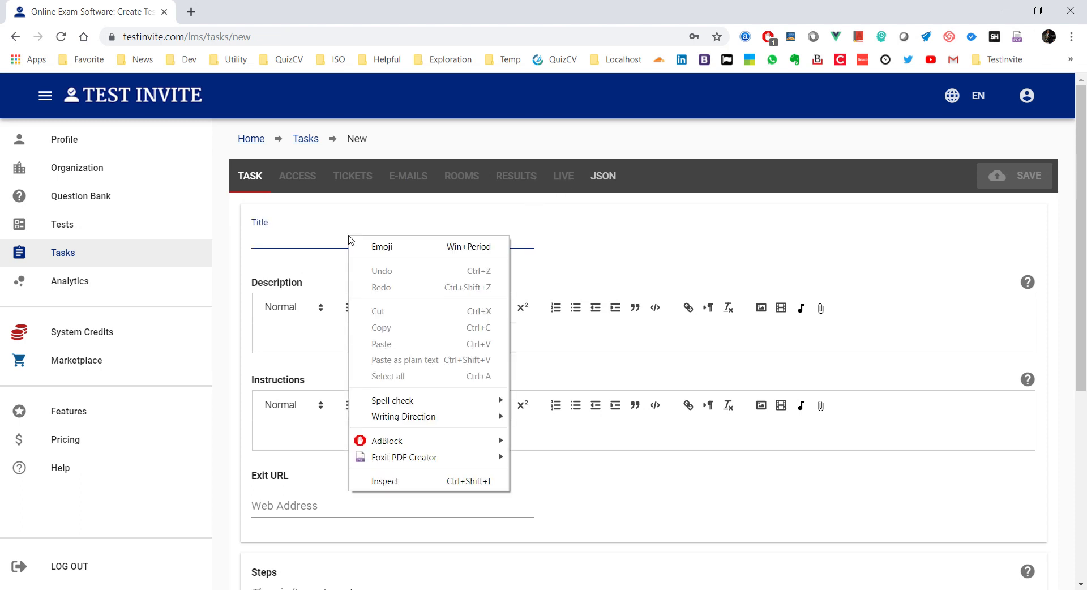
click(300, 238)
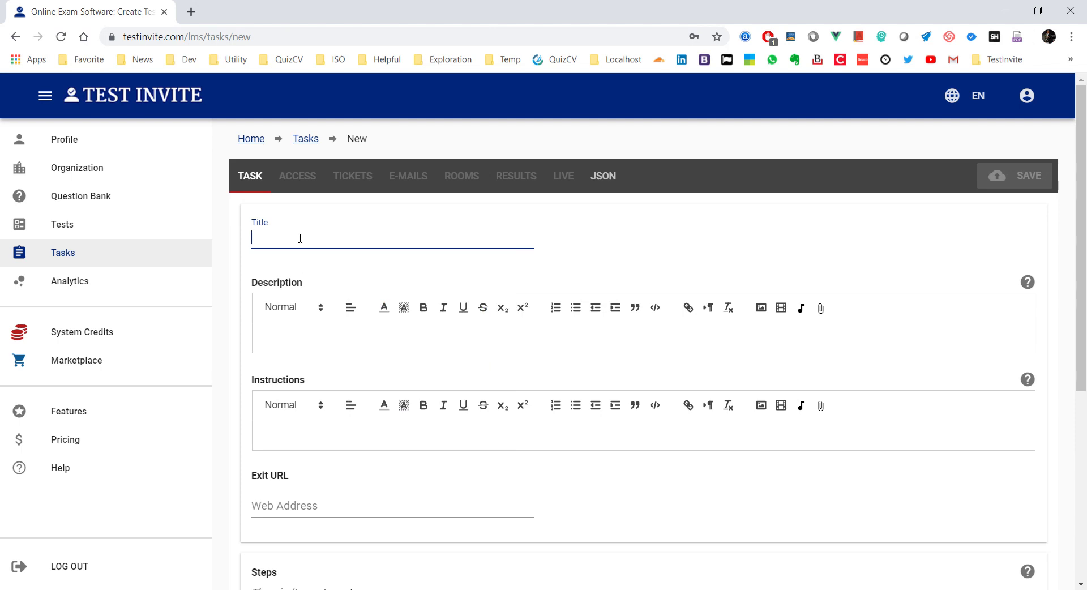
click(352, 587)
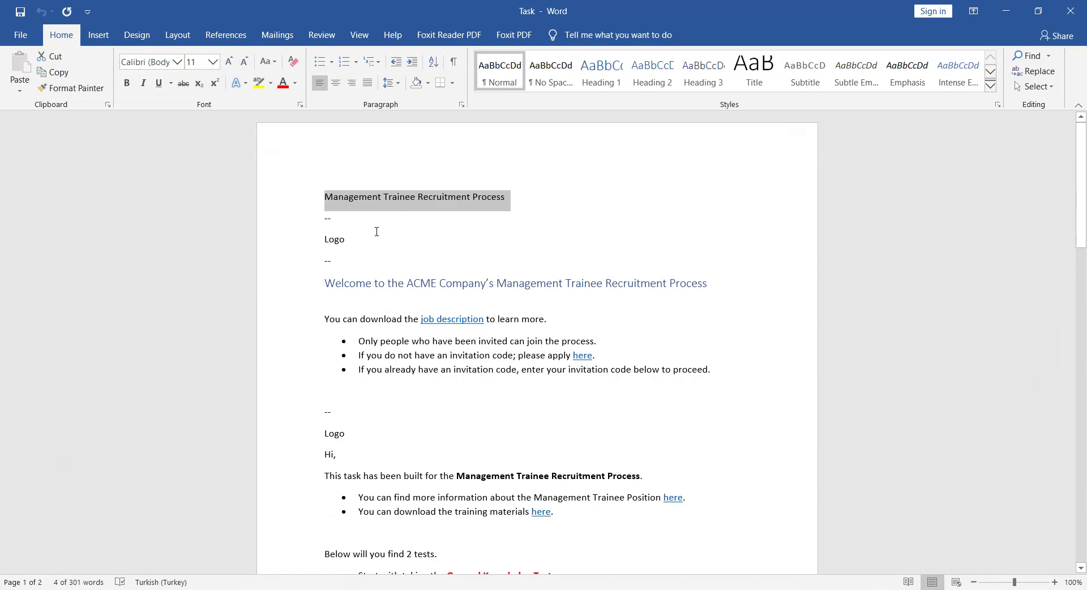
key(ctrl+c)
key(alt+Tab)
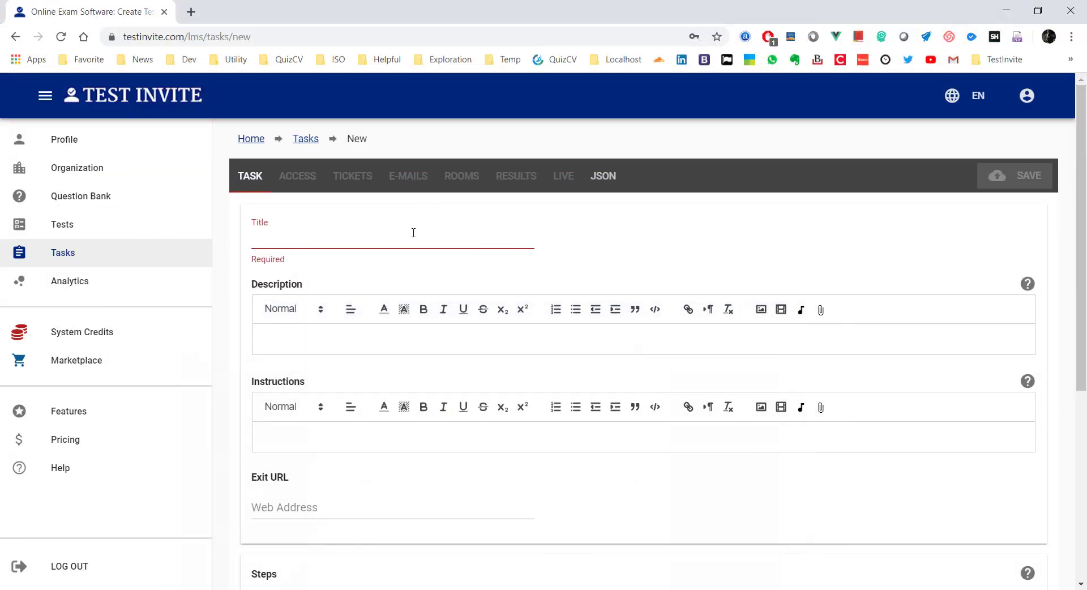
click(414, 232)
key(ctrl+v)
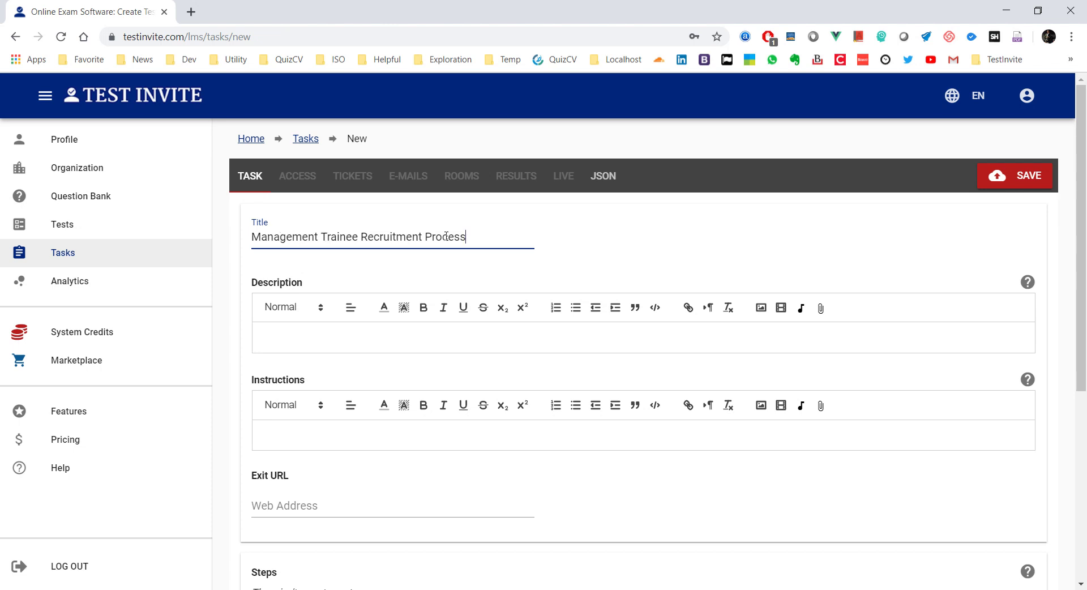
click(351, 333)
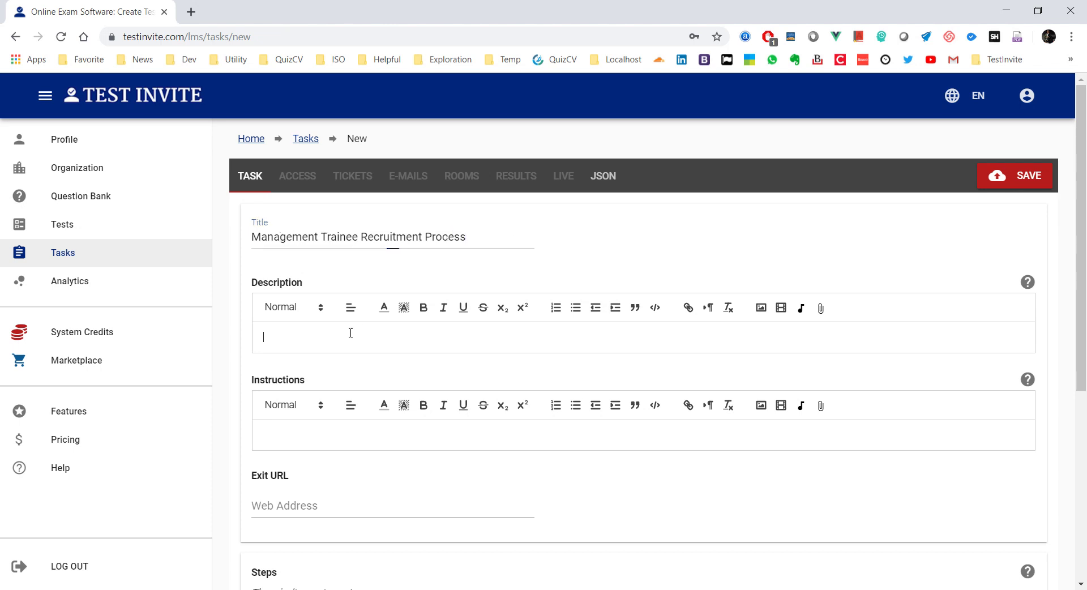
click(995, 180)
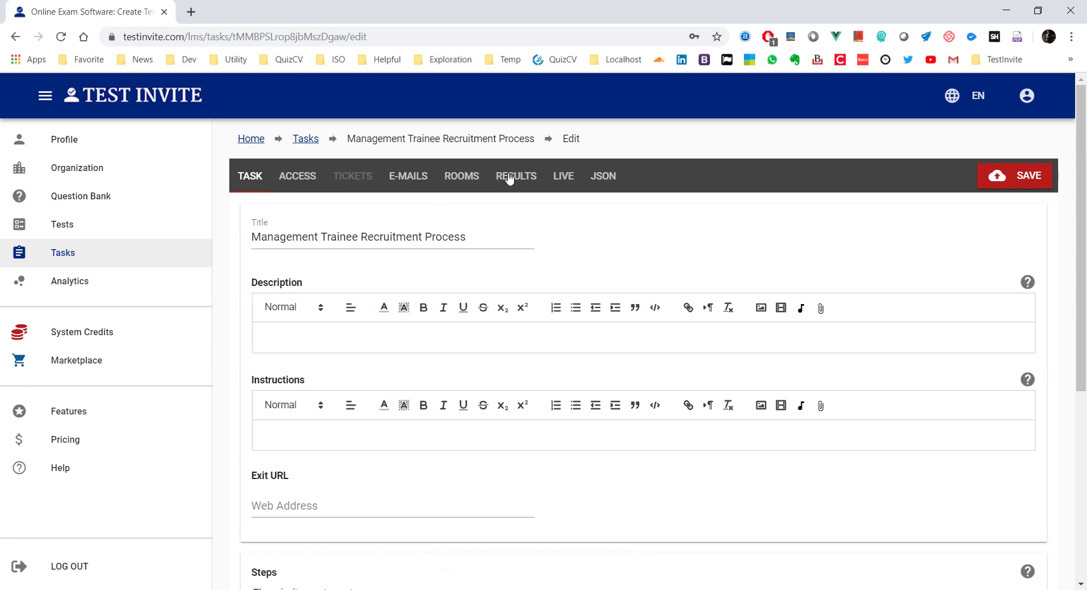
Step: Set the task's access to By Invitation Code and save
click(292, 182)
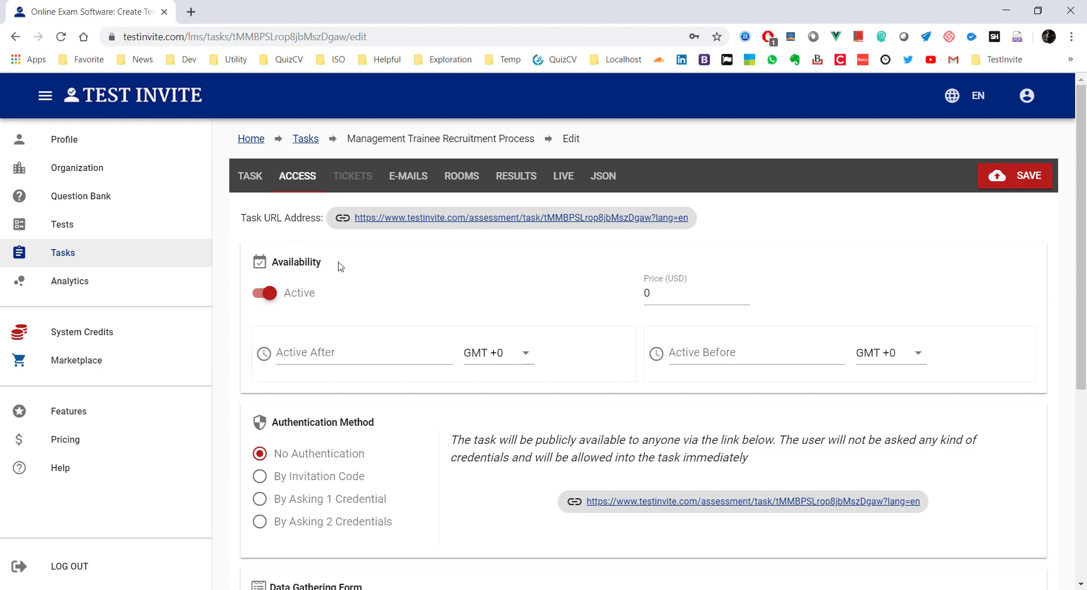
scroll(341, 266, down, 4)
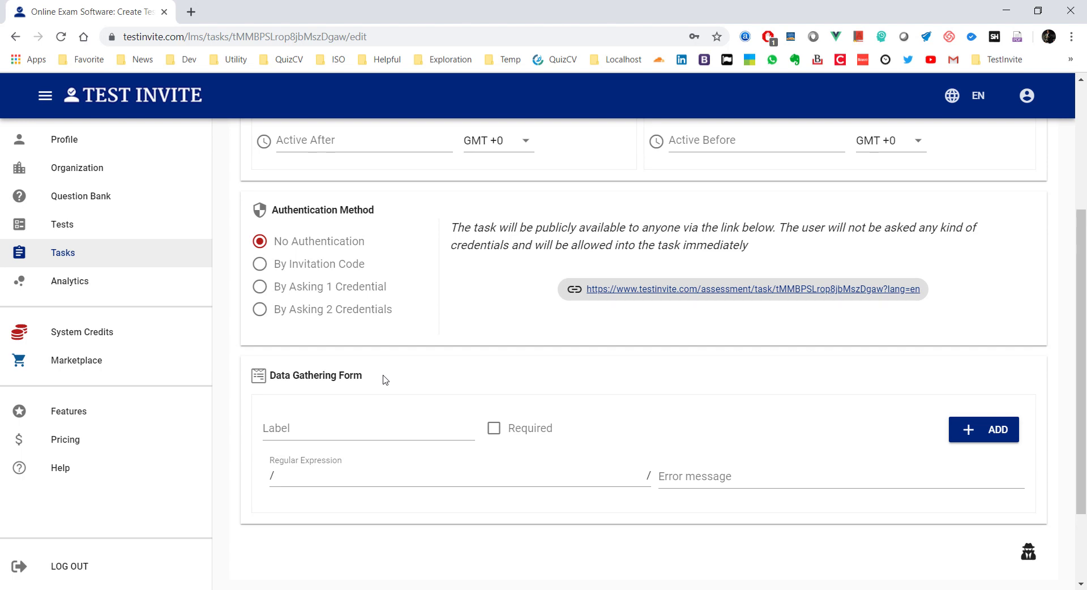
scroll(385, 380, up, 4)
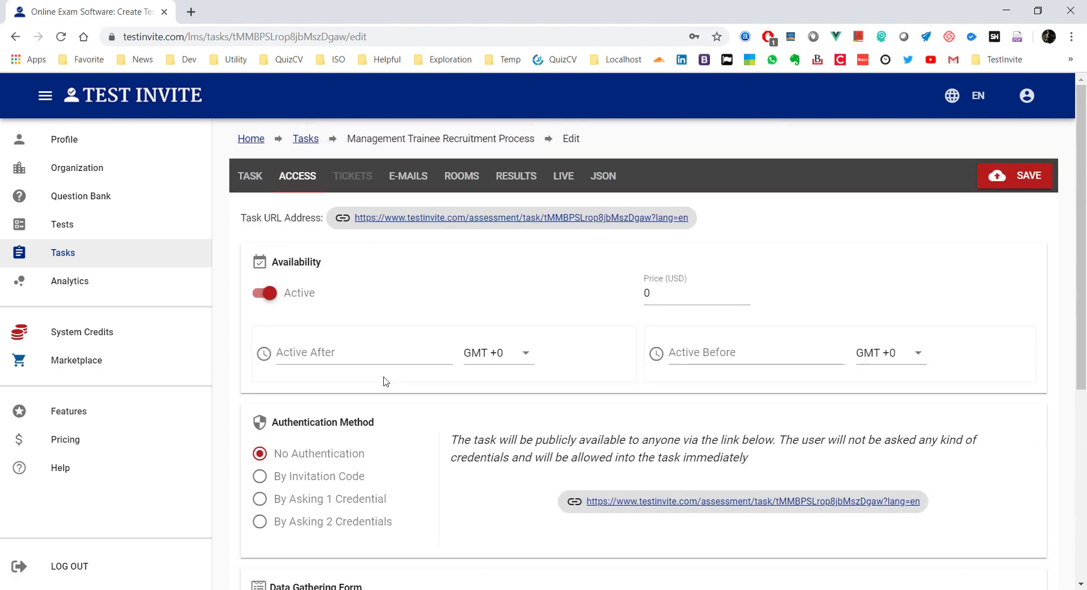
scroll(333, 347, down, 1)
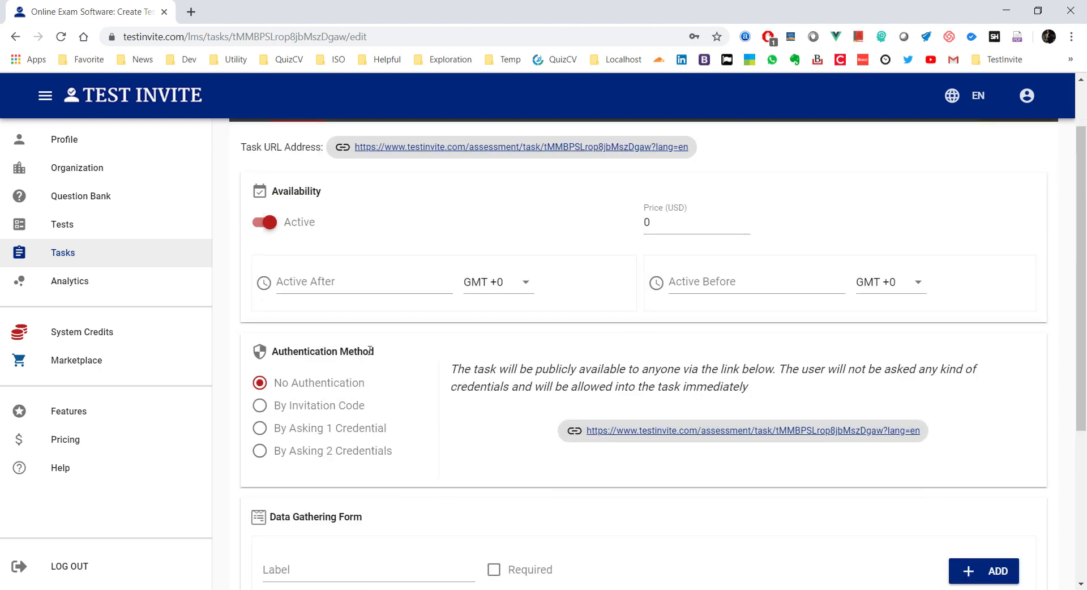
click(260, 406)
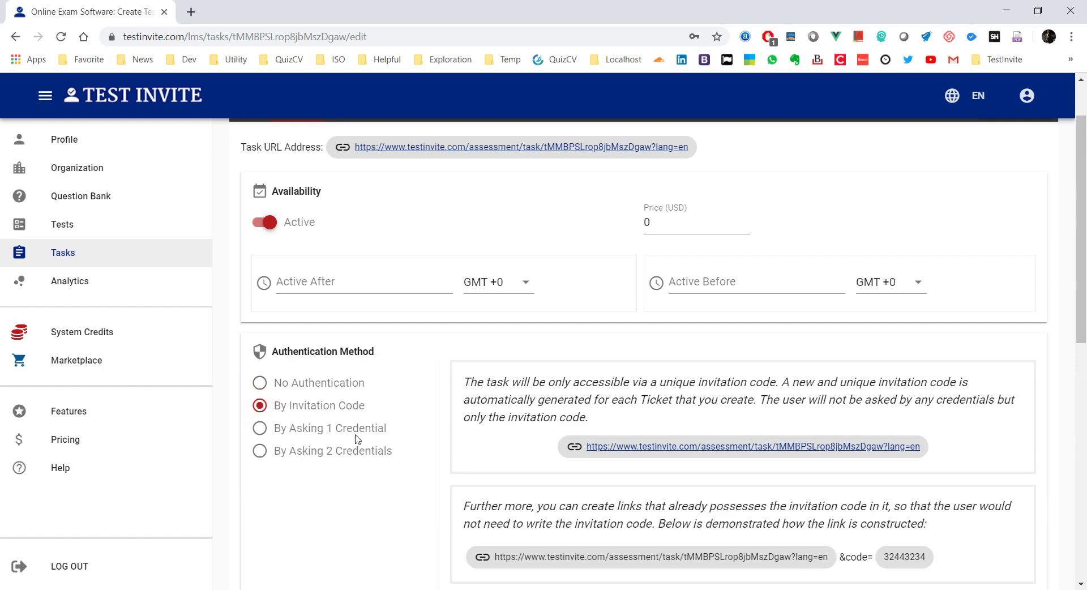
scroll(358, 436, down, 3)
scroll(365, 418, up, 4)
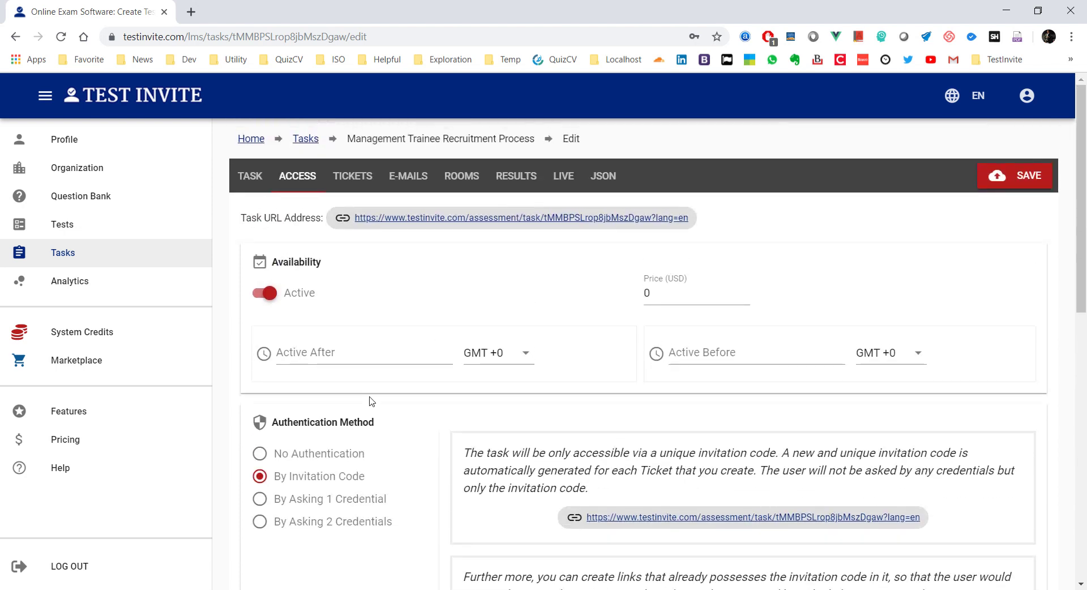
click(1013, 177)
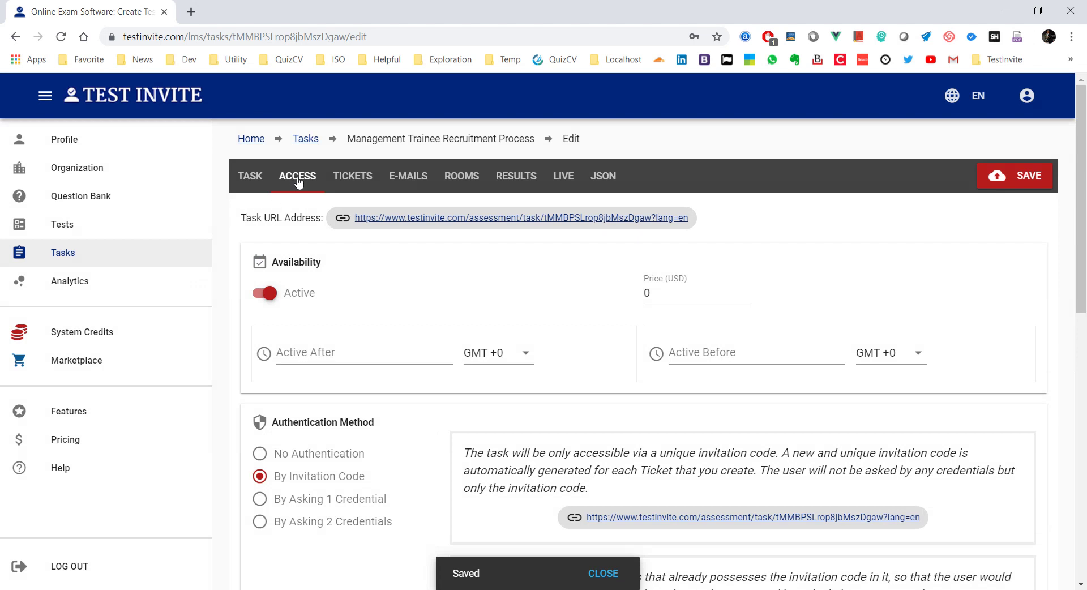
Step: Copy the Task URL's link address for use in Firefox
right_click(441, 220)
click(489, 326)
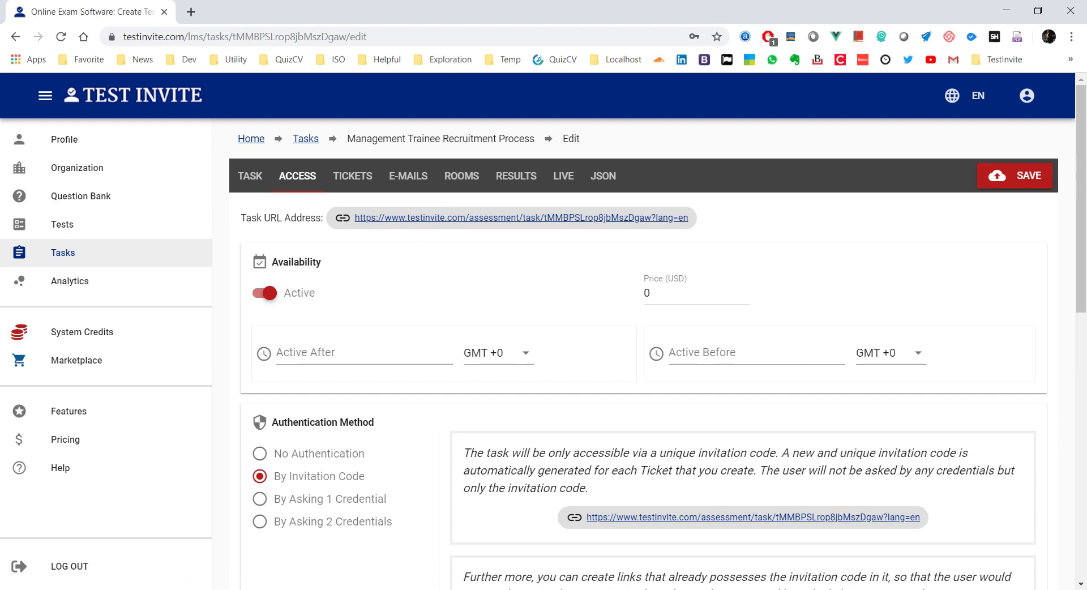
click(221, 589)
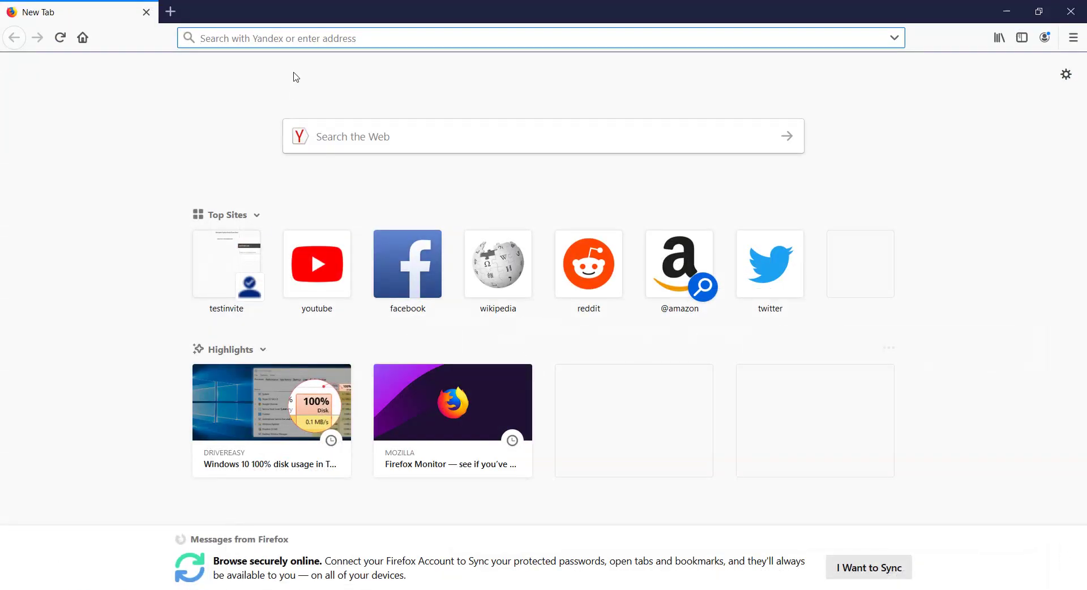
Step: Load the copied task URL in Firefox and confirm it asks for an invitation code
right_click(295, 37)
click(349, 88)
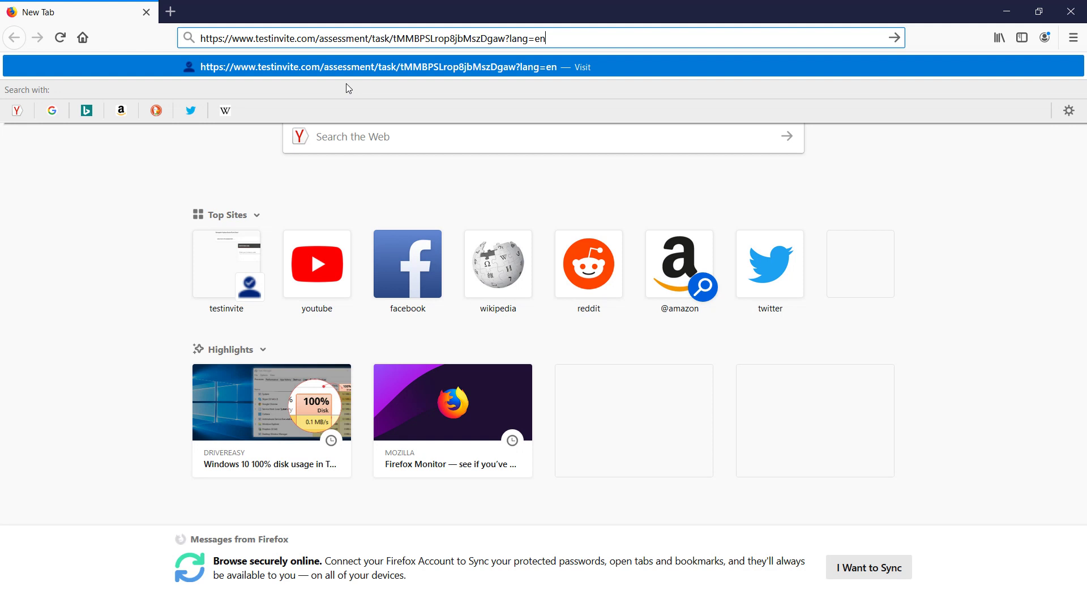
key(Return)
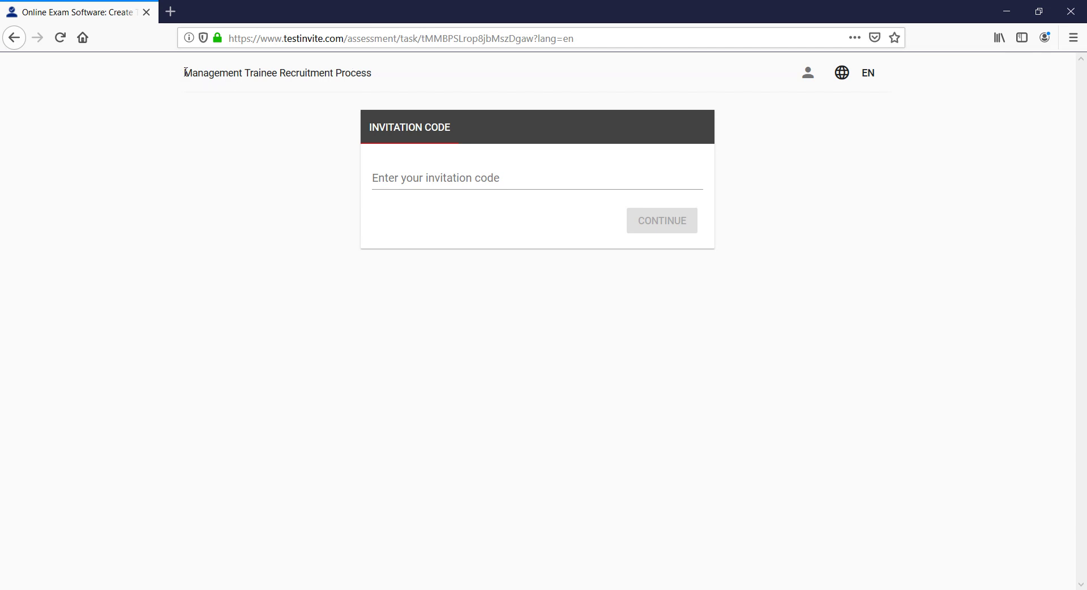
drag(185, 72, 376, 75)
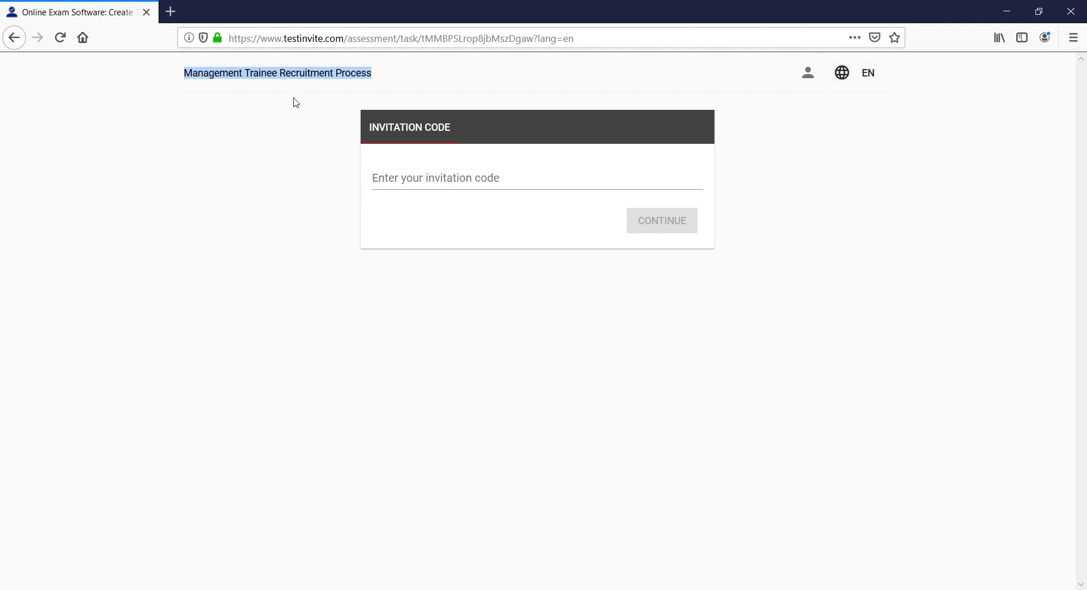
click(1005, 11)
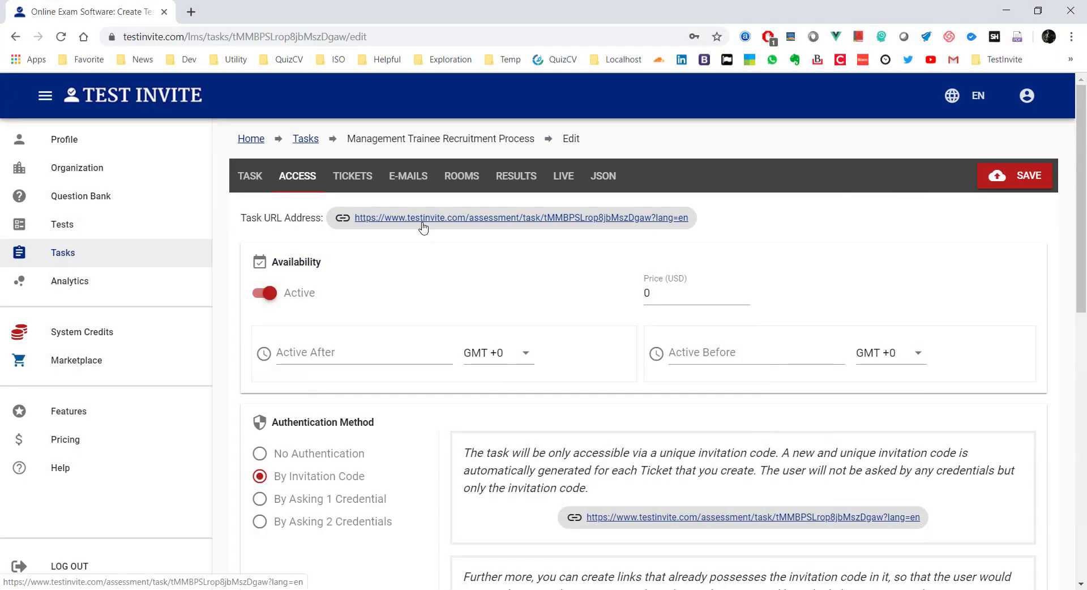
Step: Copy the welcome heading, paragraph and three bullets from the Word document
click(249, 176)
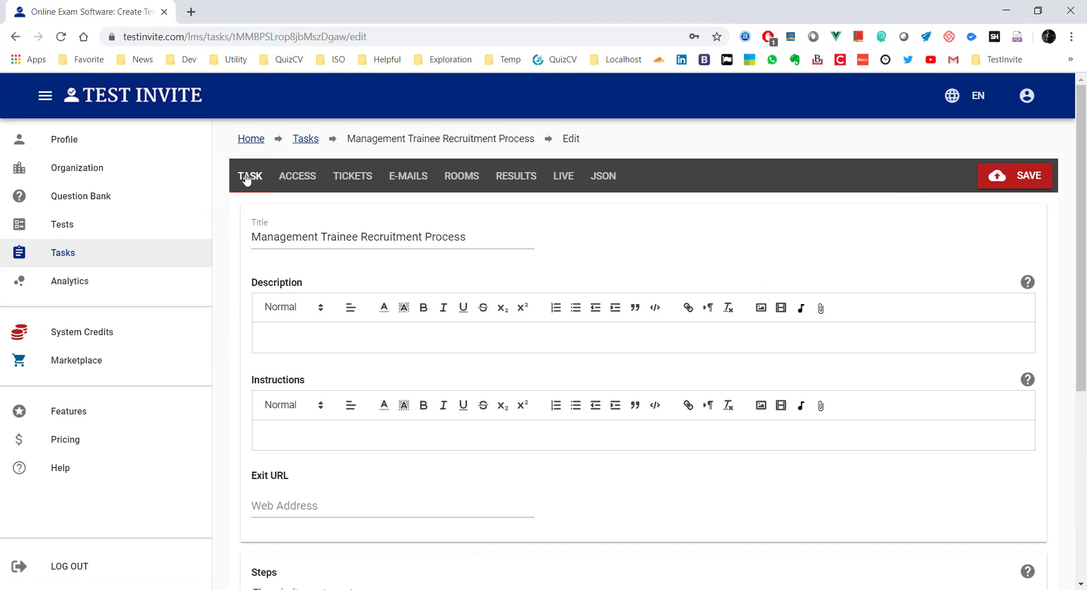
click(298, 335)
click(361, 589)
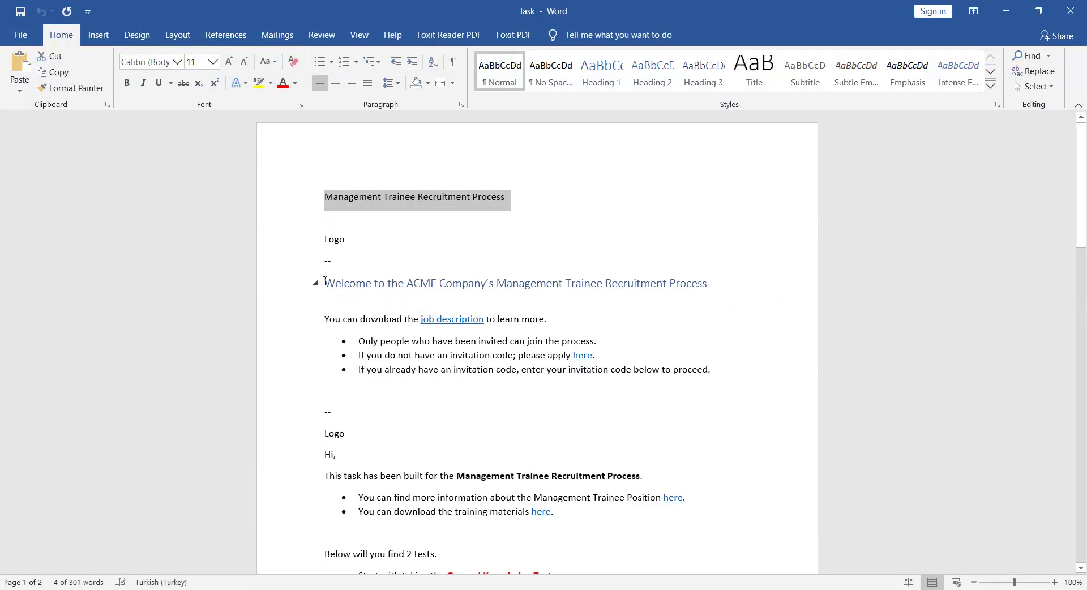
drag(327, 281, 676, 374)
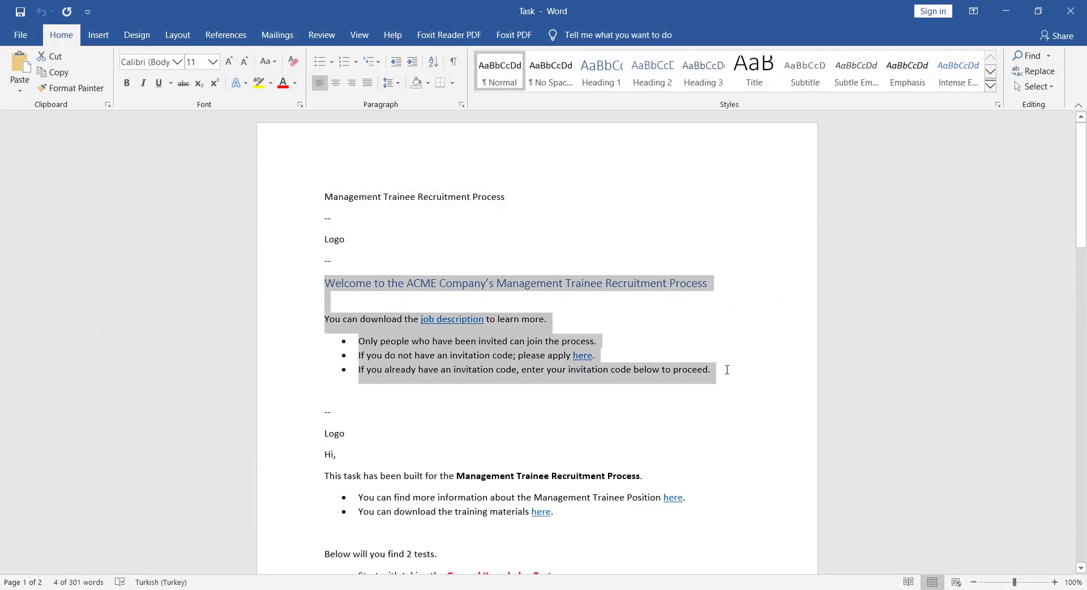
right_click(675, 374)
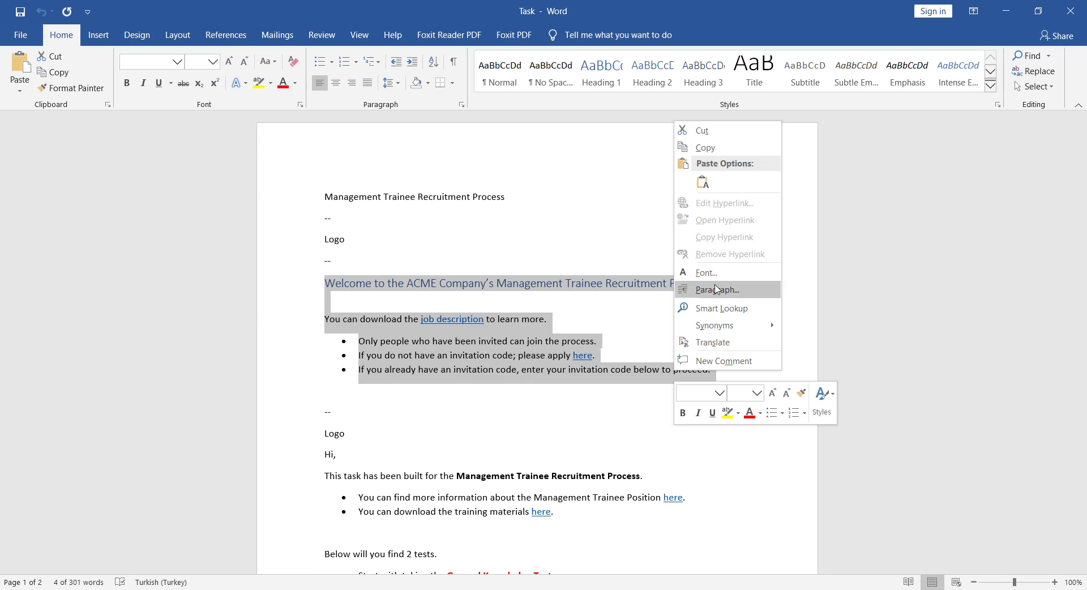
click(705, 149)
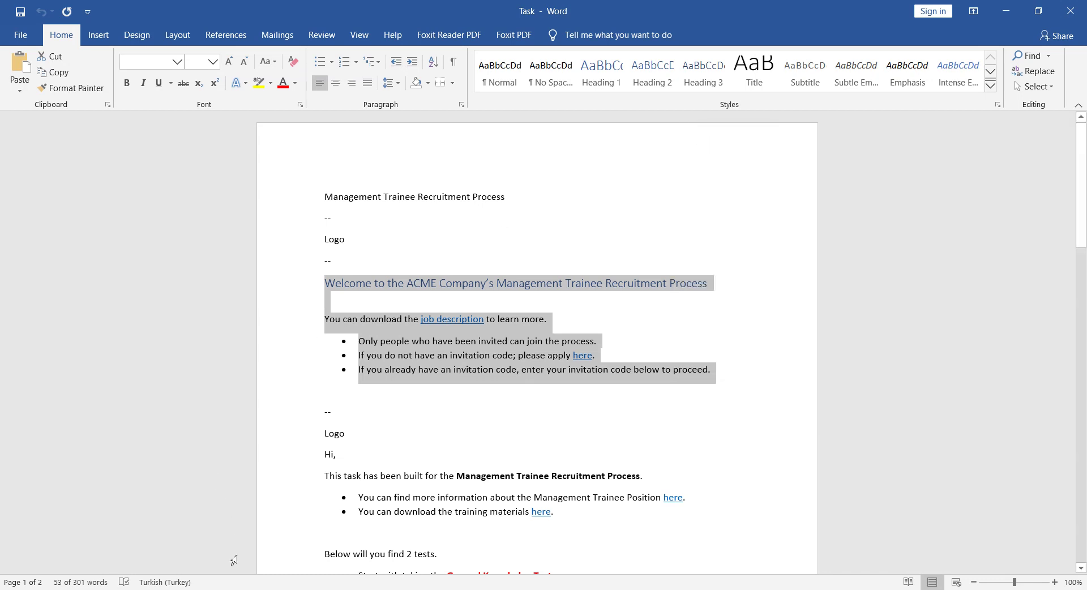
click(1007, 11)
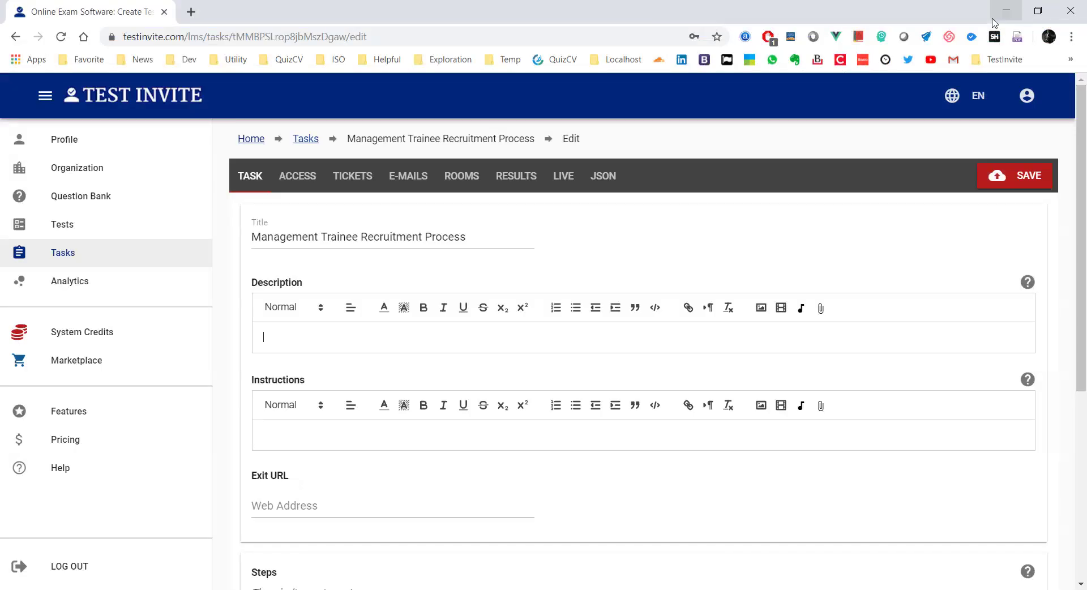
Step: Upload the 'compay-logo - Copy' image into the Description and center it
click(553, 325)
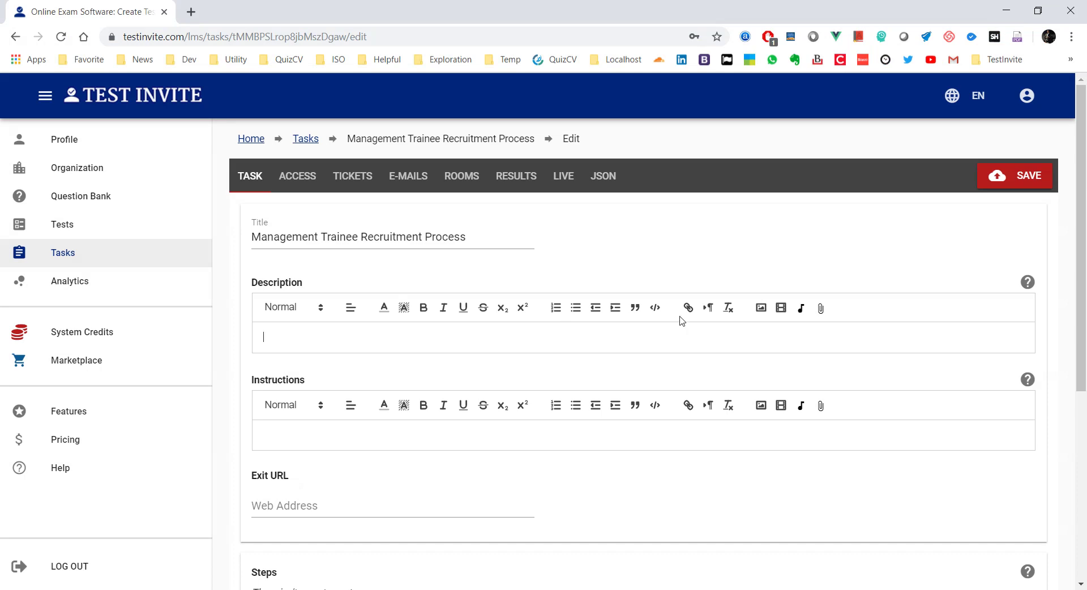
click(761, 307)
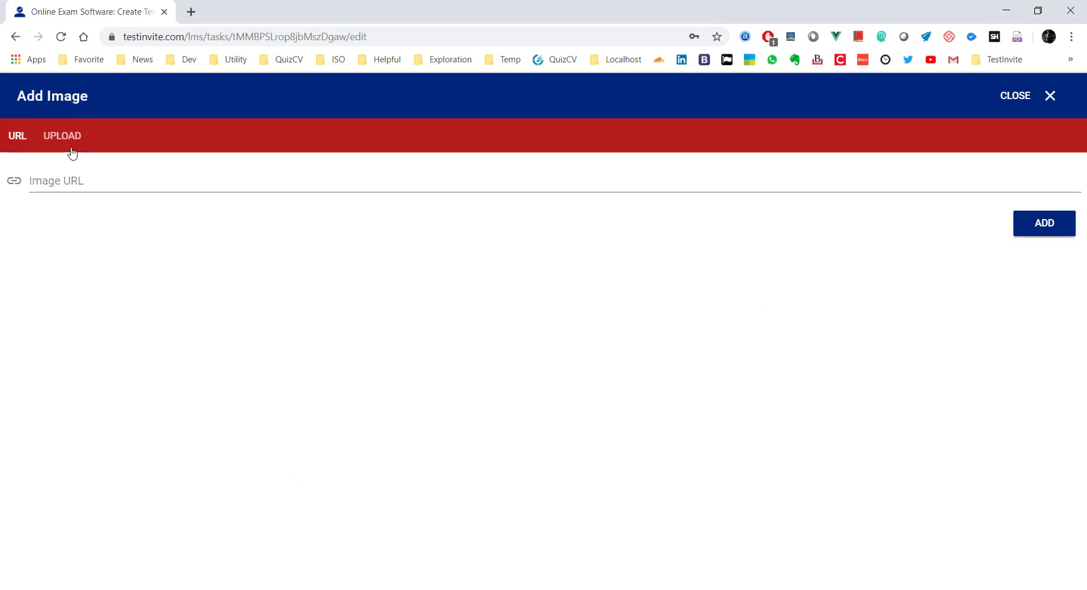
click(70, 149)
click(71, 181)
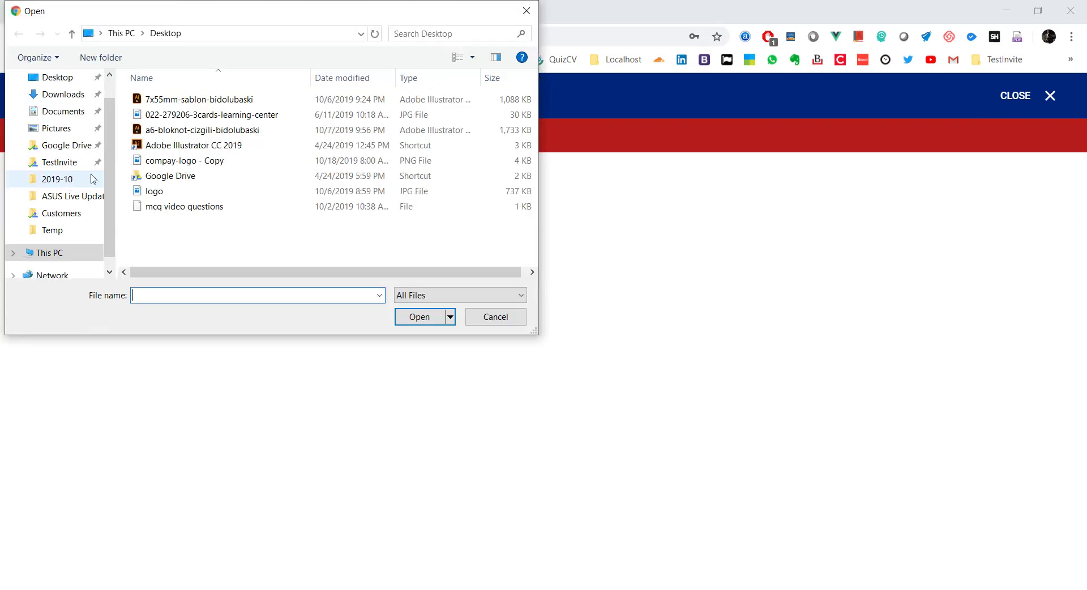
double_click(178, 163)
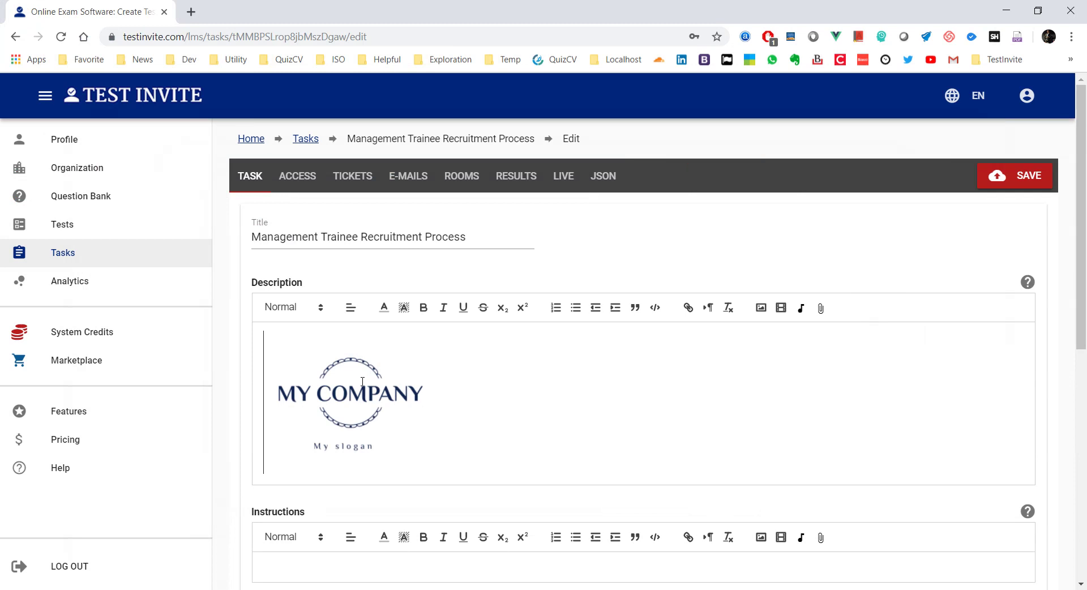
click(352, 308)
click(351, 343)
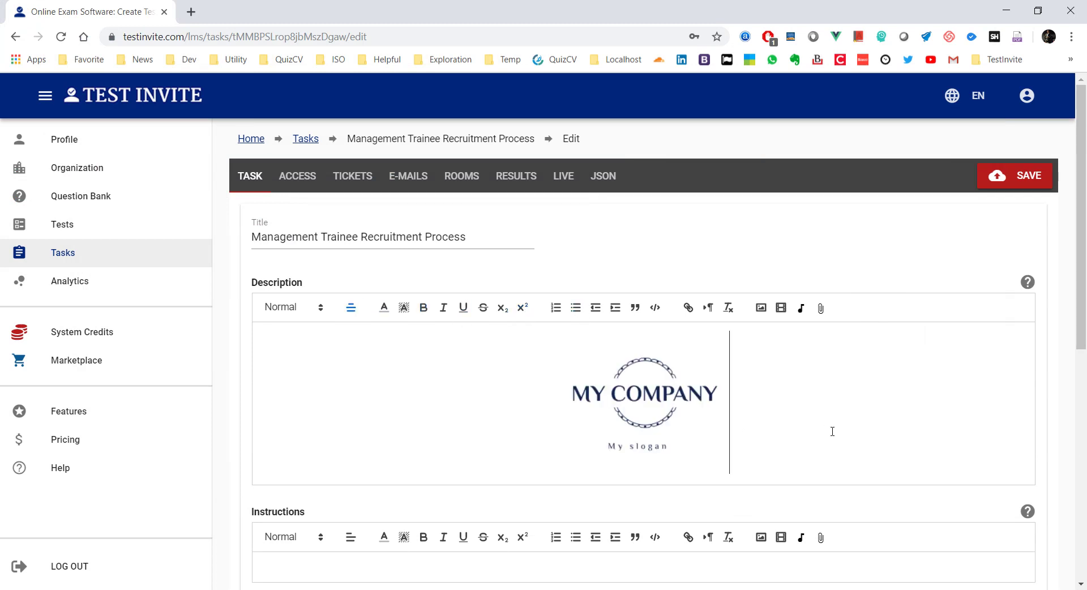
Step: Add a left-aligned line below the logo and paste the welcome text there
key(Return)
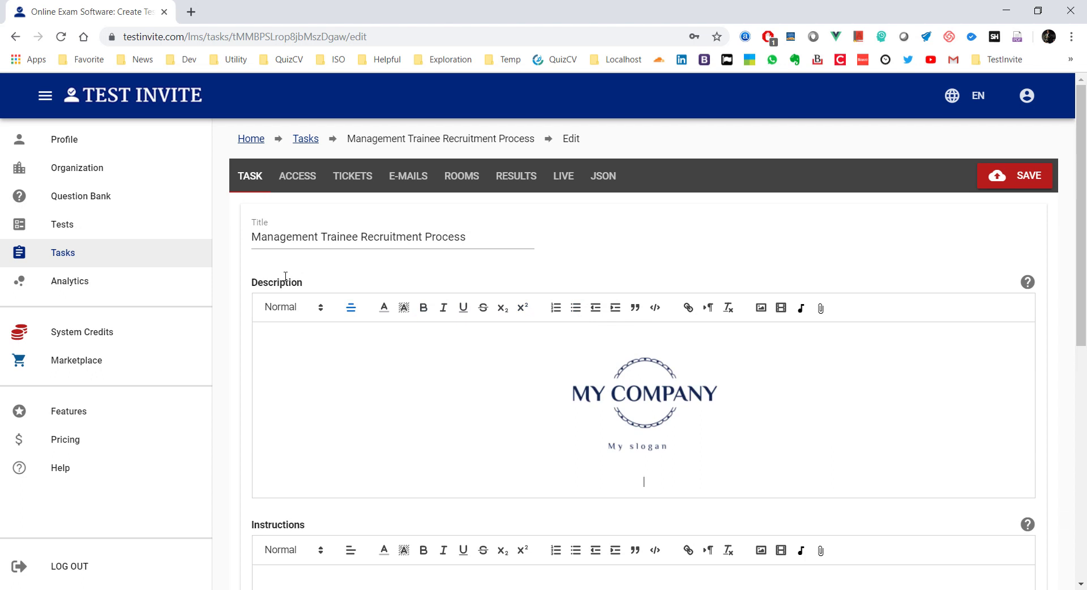
click(350, 308)
click(350, 331)
key(ctrl+v)
scroll(359, 345, down, 2)
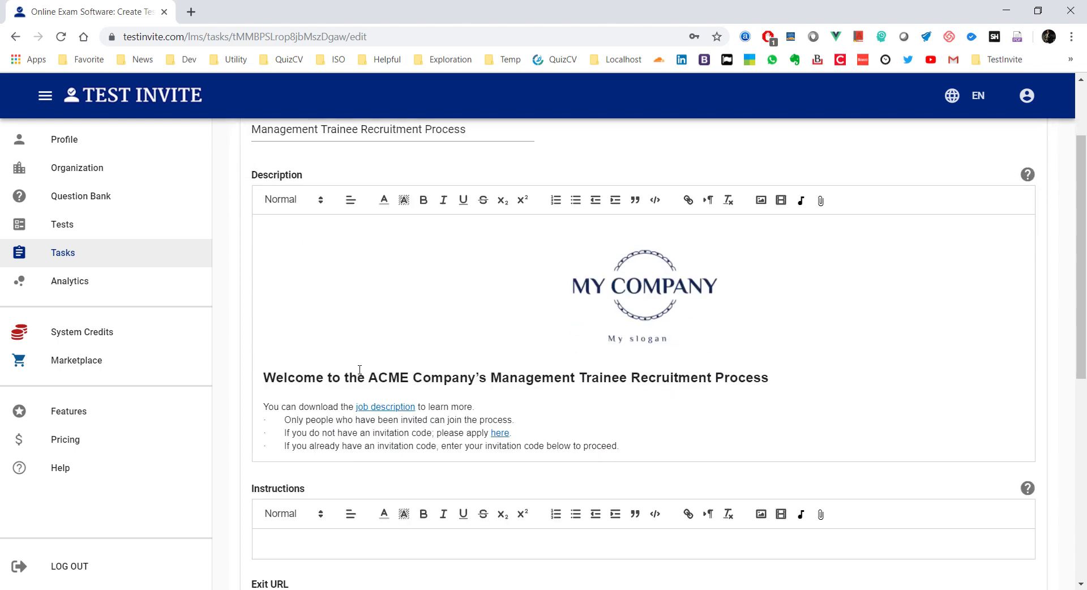
scroll(348, 332, up, 1)
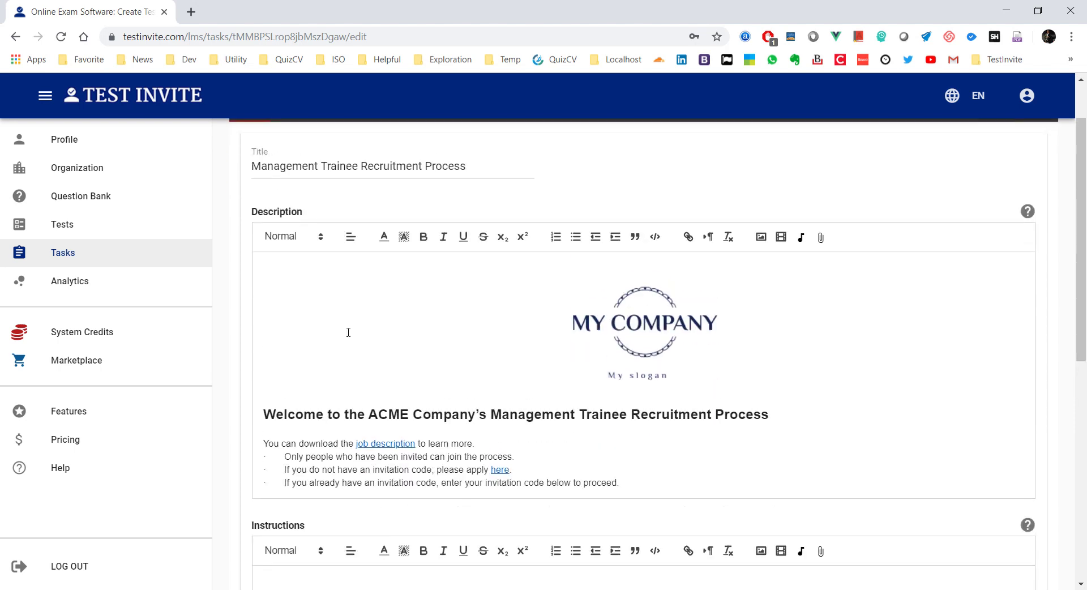
scroll(723, 273, up, 1)
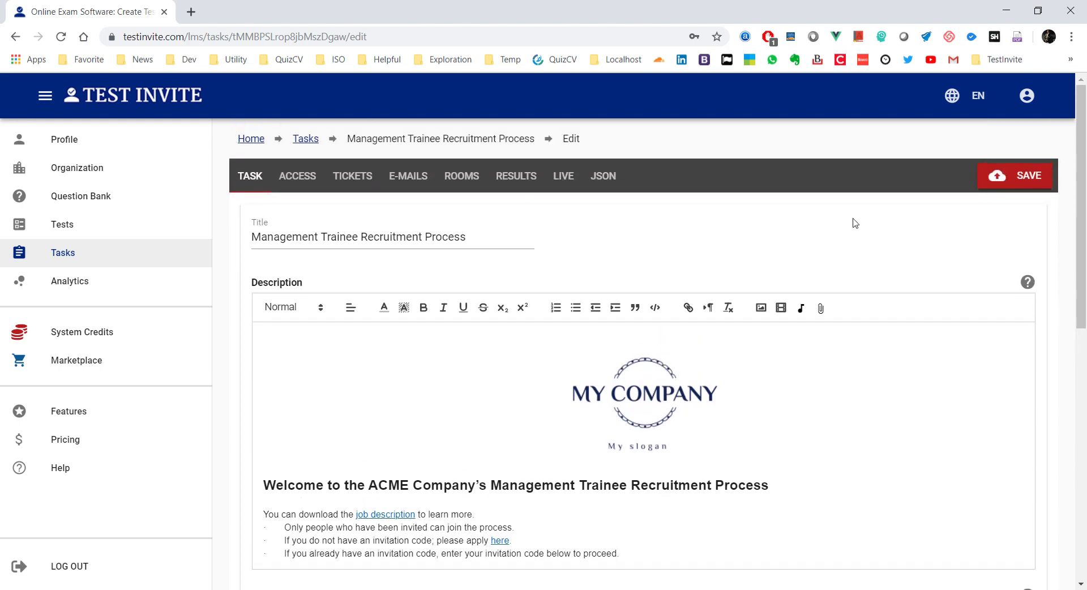
Step: Save the description, then reload the Firefox candidate page to check the logo and welcome text
click(1016, 180)
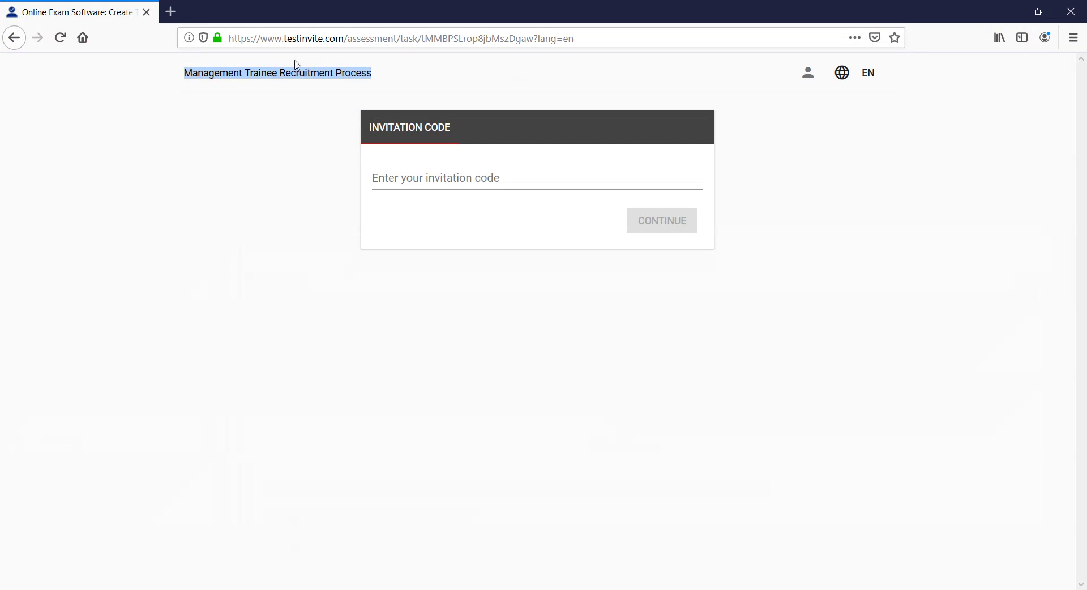
click(67, 39)
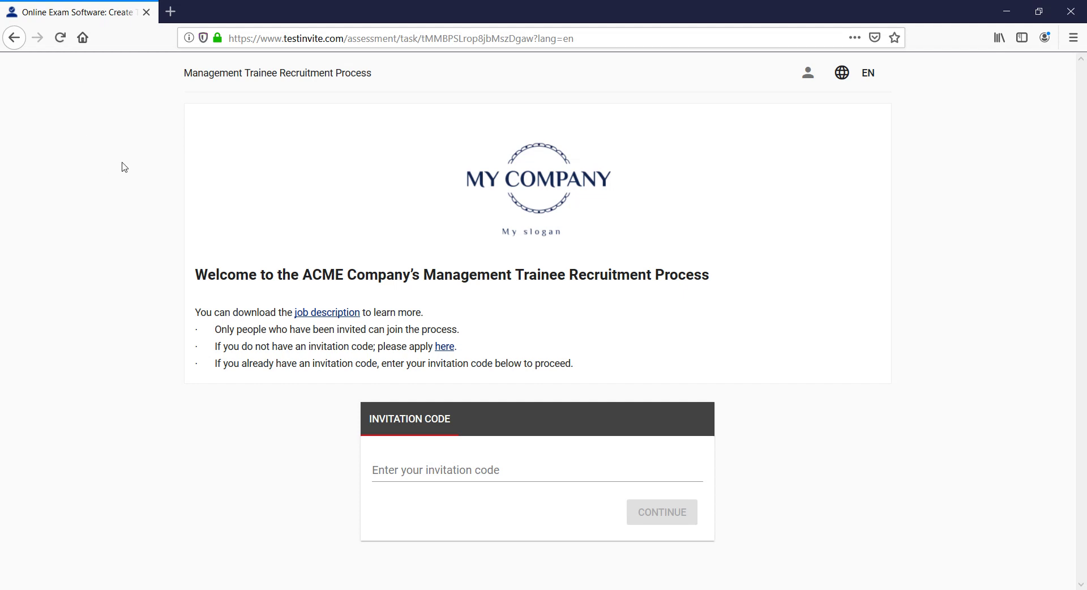
drag(185, 72, 402, 78)
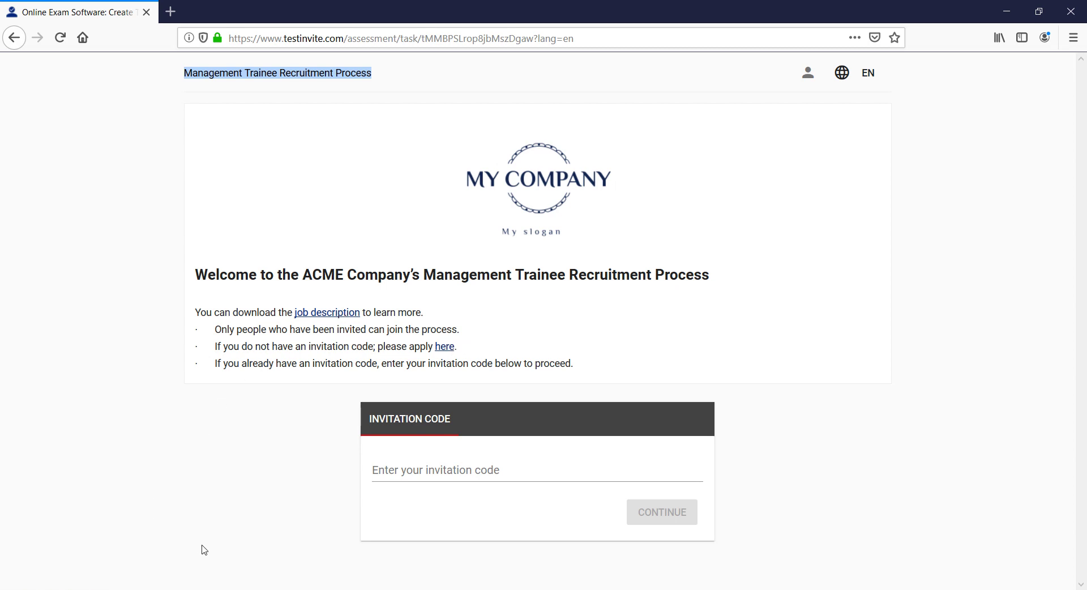
click(1006, 11)
scroll(290, 312, down, 6)
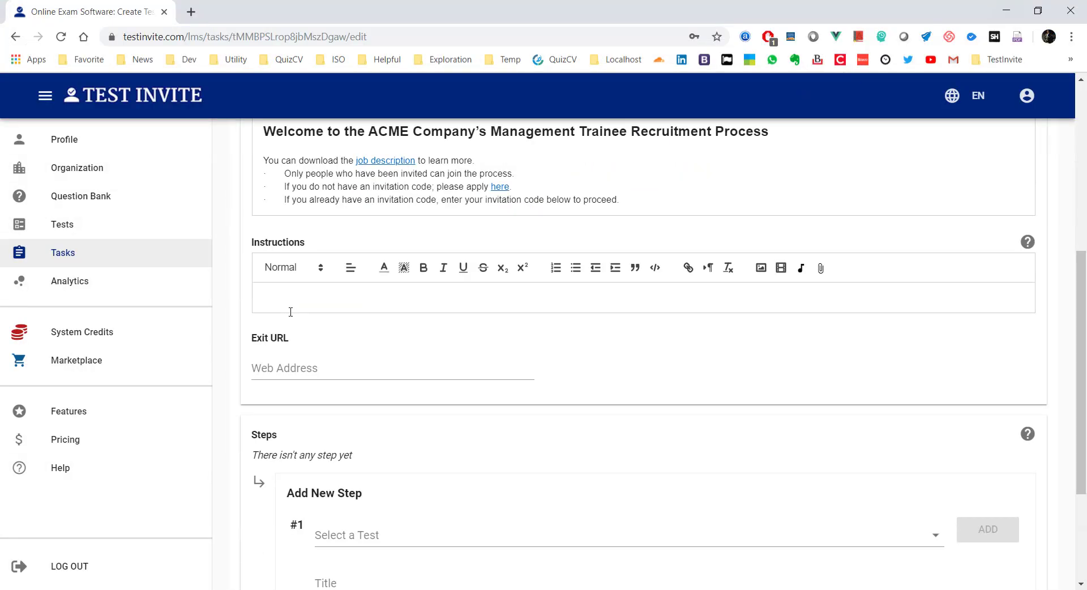
Step: Change the ACCESS authentication method to By Asking 1 Credential
scroll(291, 312, up, 6)
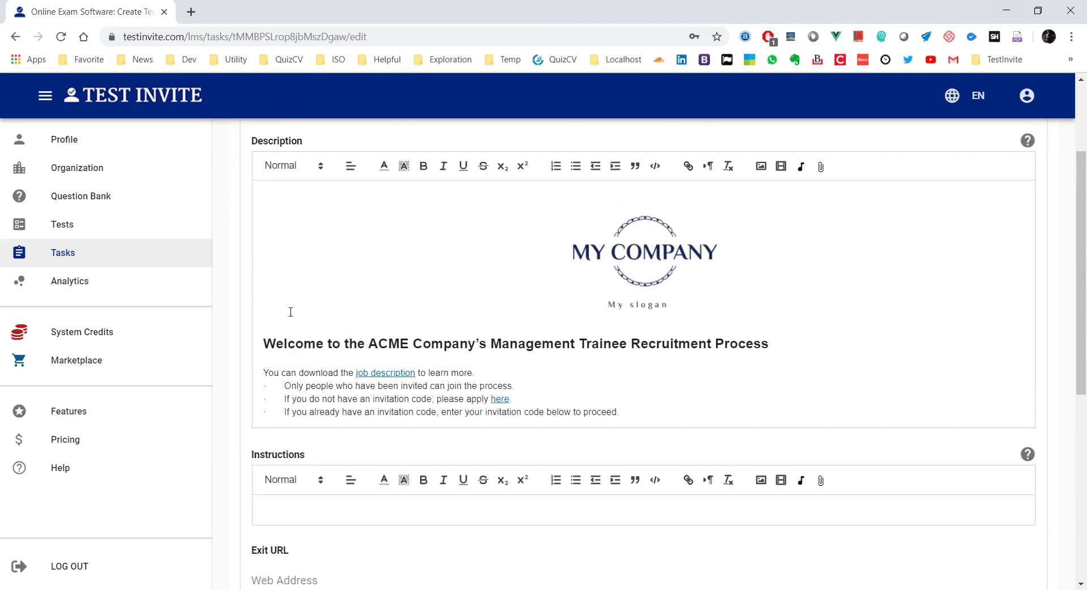
click(306, 181)
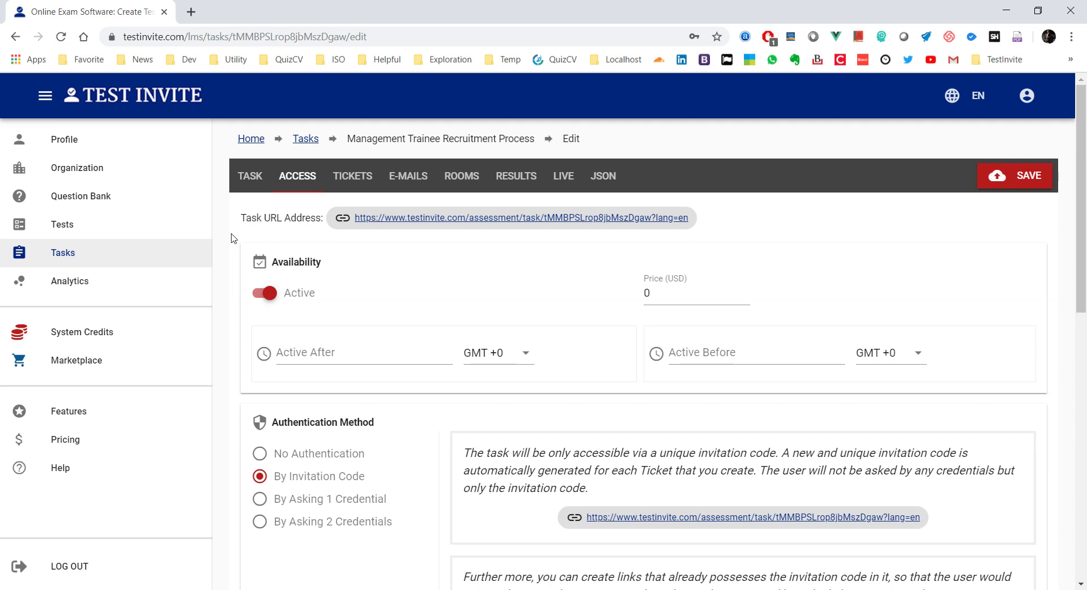
scroll(233, 238, down, 2)
scroll(233, 238, down, 2)
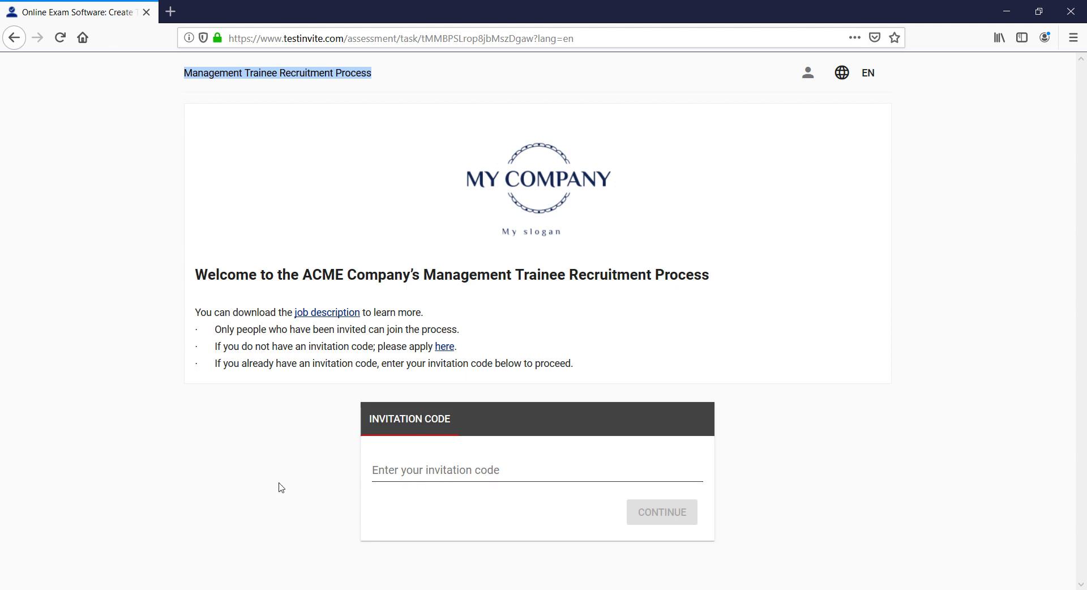
click(222, 589)
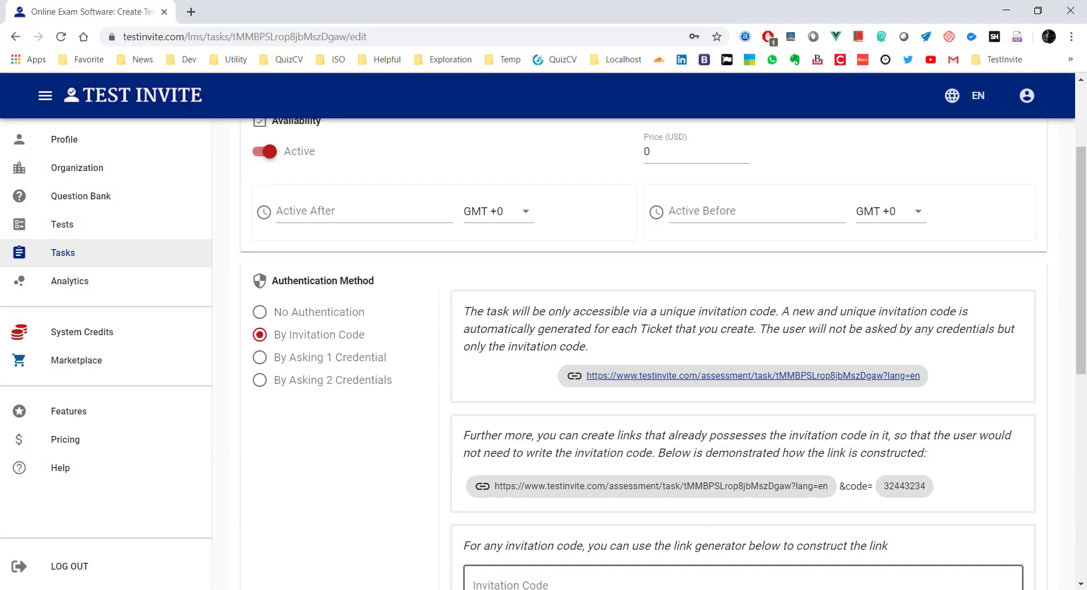
scroll(308, 413, down, 1)
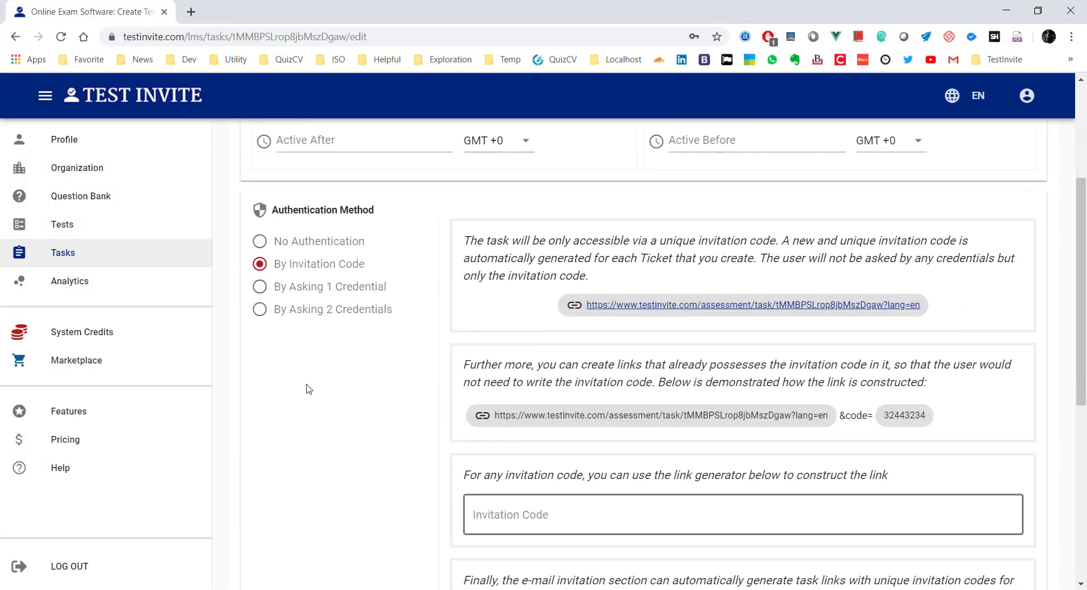
click(261, 288)
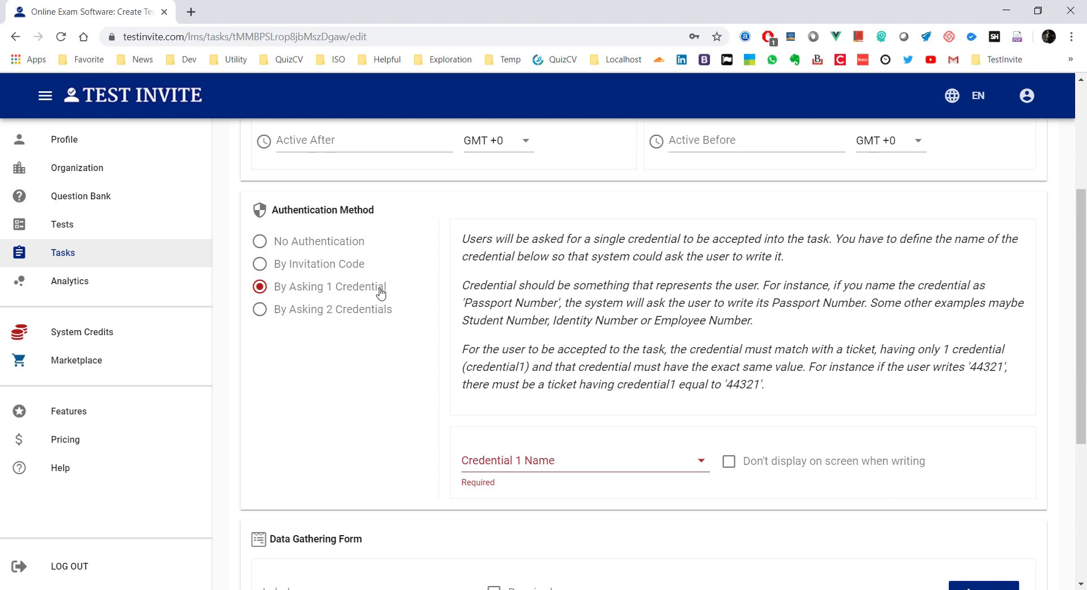
Step: Replace the Credential 1 Name with 'Your Applicant ID'
click(510, 458)
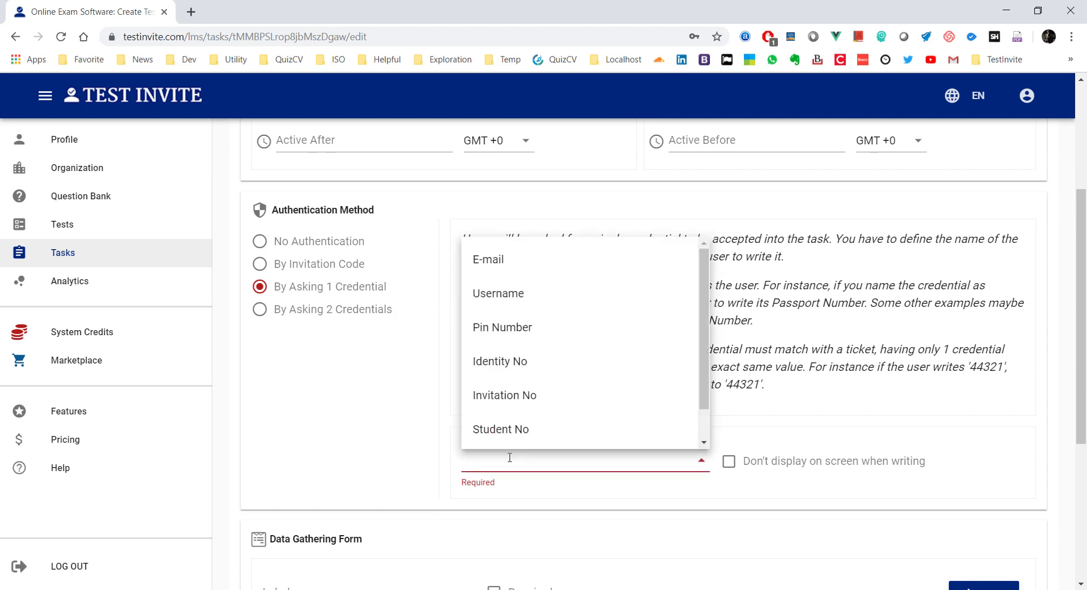
click(508, 439)
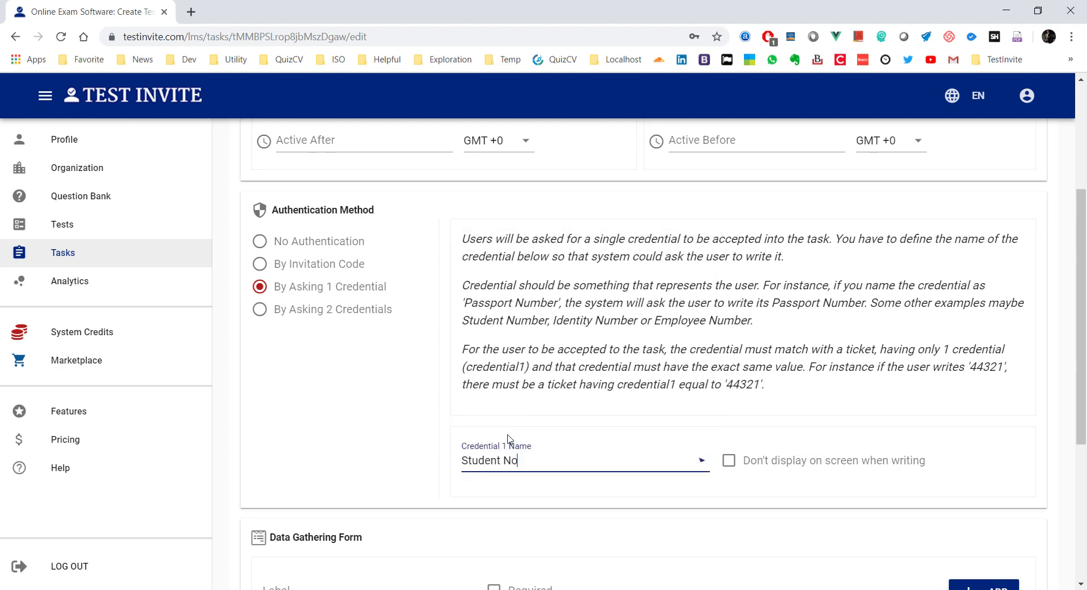
click(530, 462)
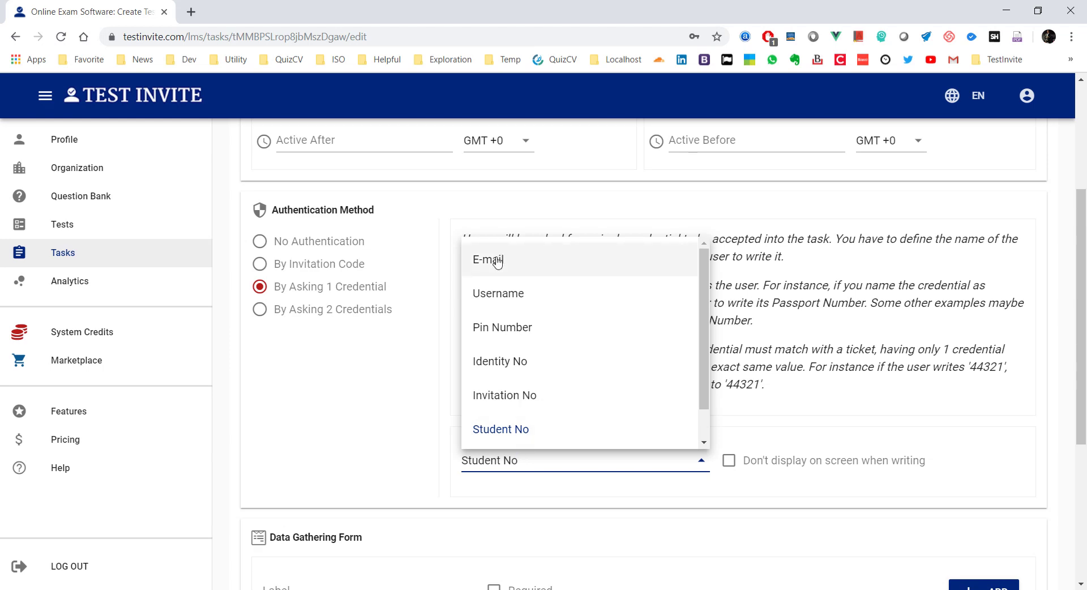
click(497, 261)
drag(495, 461, 444, 453)
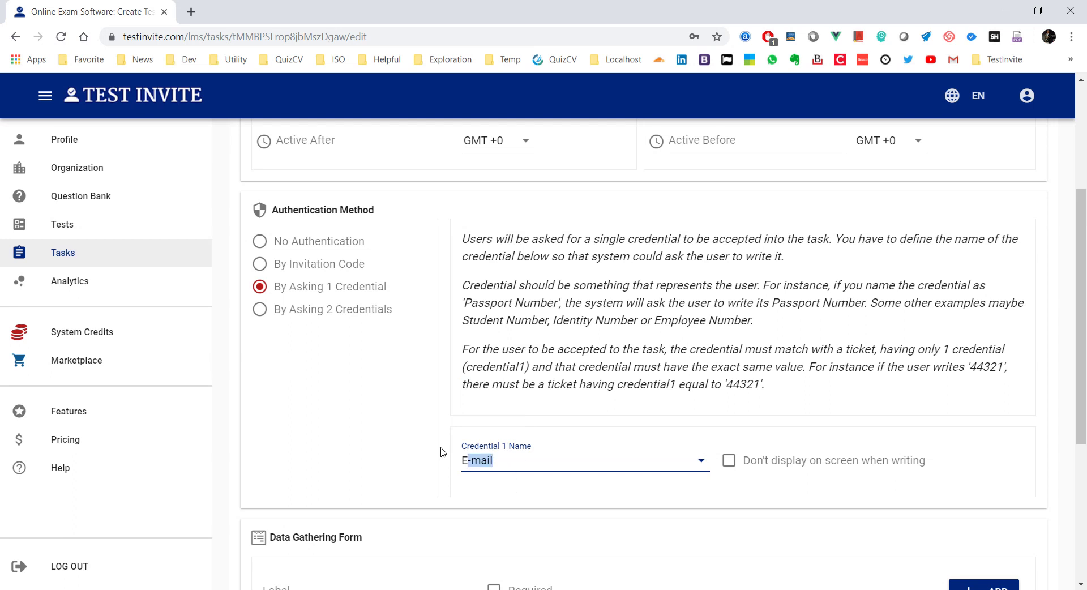
click(509, 468)
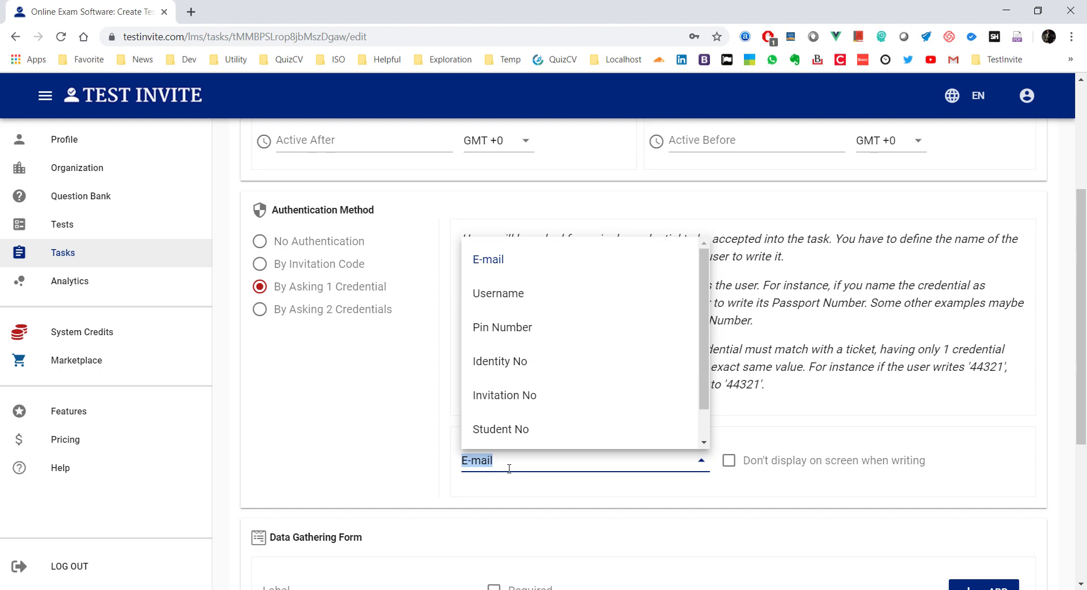
text(Yu)
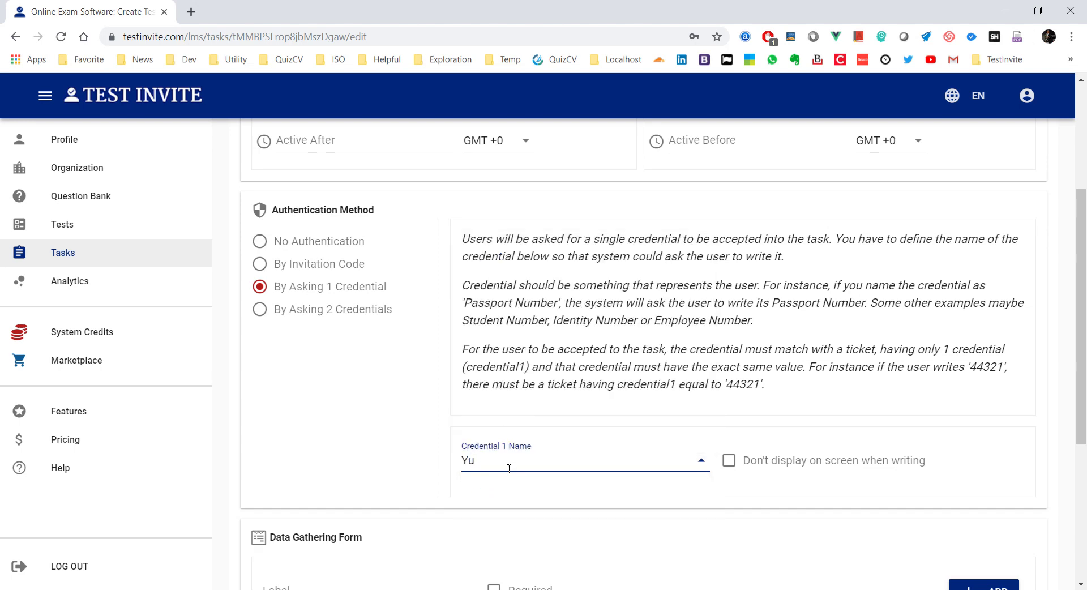
key(BackSpace)
text(our Applicant ID)
click(402, 401)
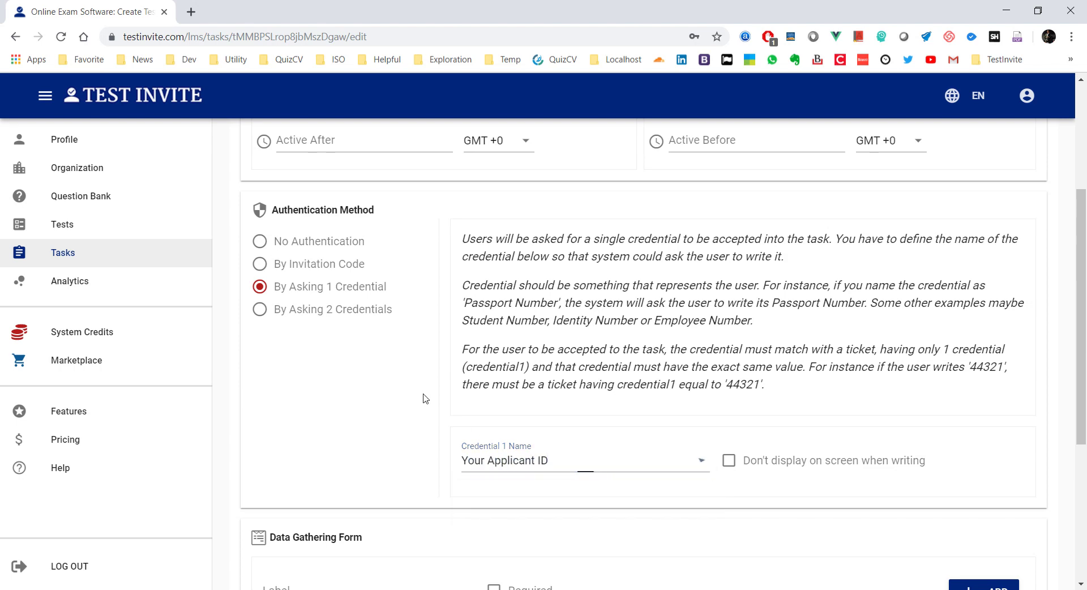
Step: Save the access settings with the new credential name
scroll(438, 398, up, 2)
scroll(443, 398, up, 1)
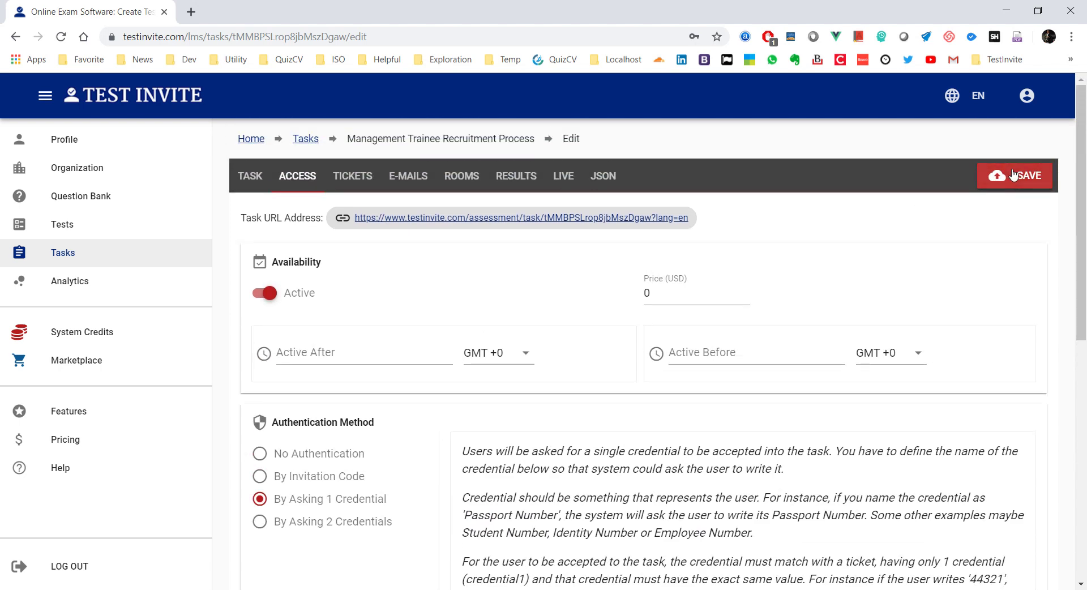
click(1008, 173)
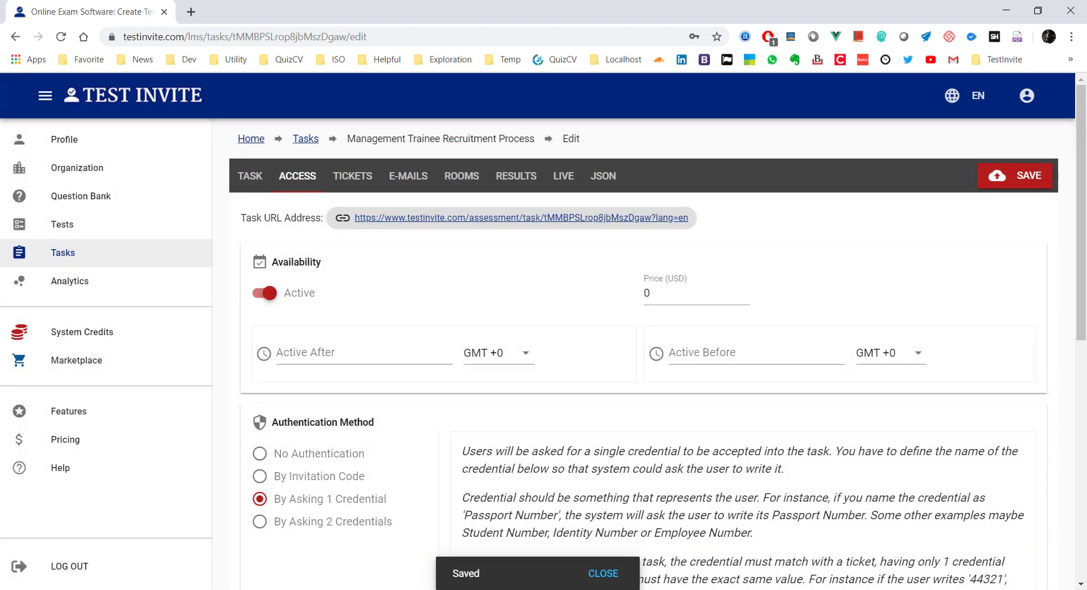
click(242, 589)
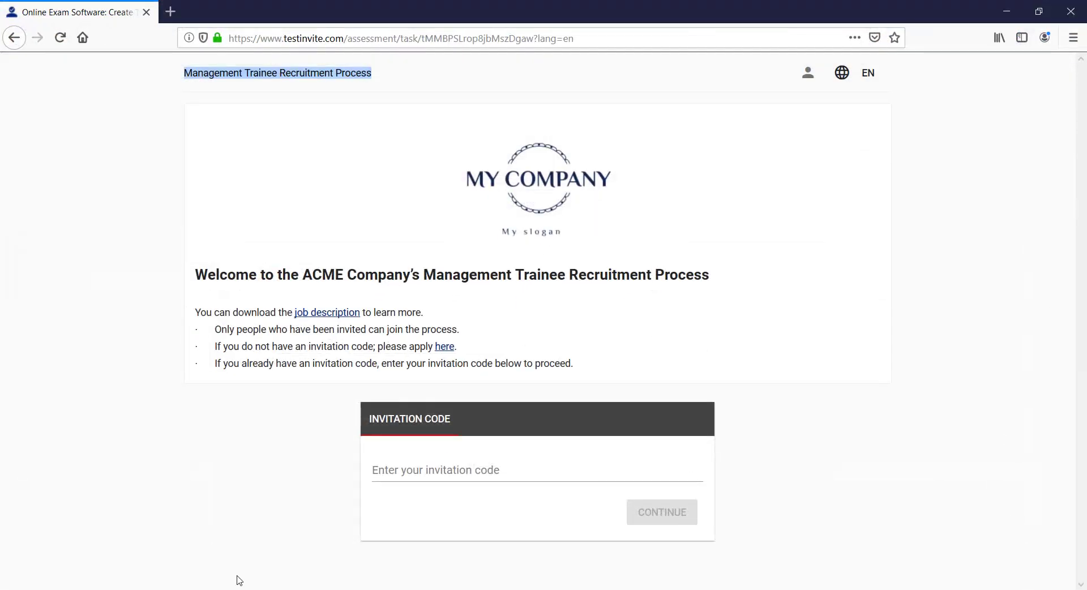
Step: Reload the Firefox candidate page to see the 'Your Applicant ID' login, then return to ACCESS
click(61, 39)
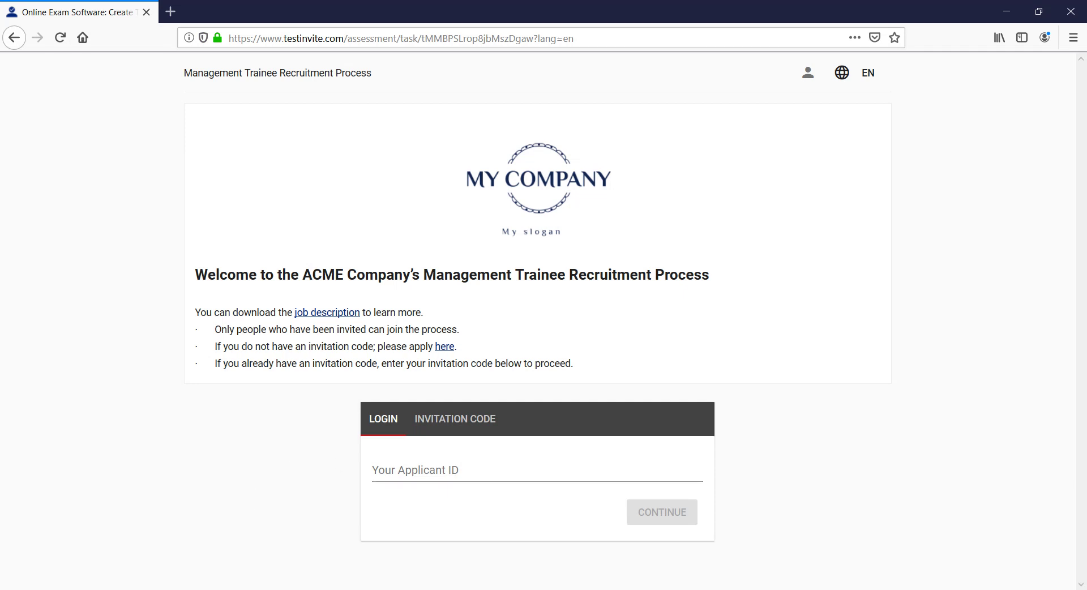
click(259, 589)
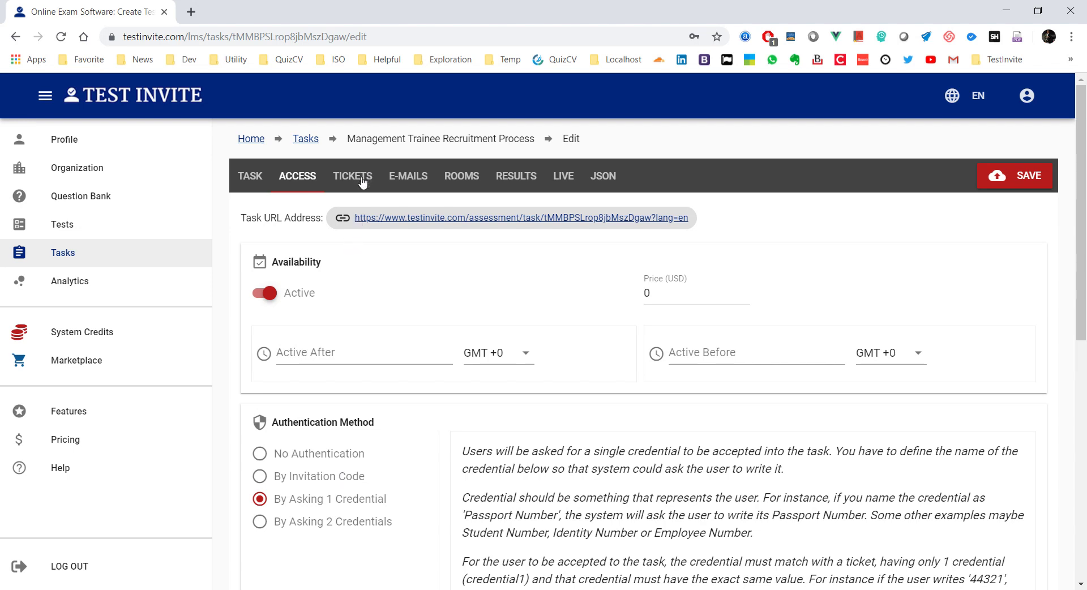
Step: Switch to By Asking 2 Credentials, name Credential 2 'Code', and save the access settings
click(290, 523)
scroll(295, 523, down, 2)
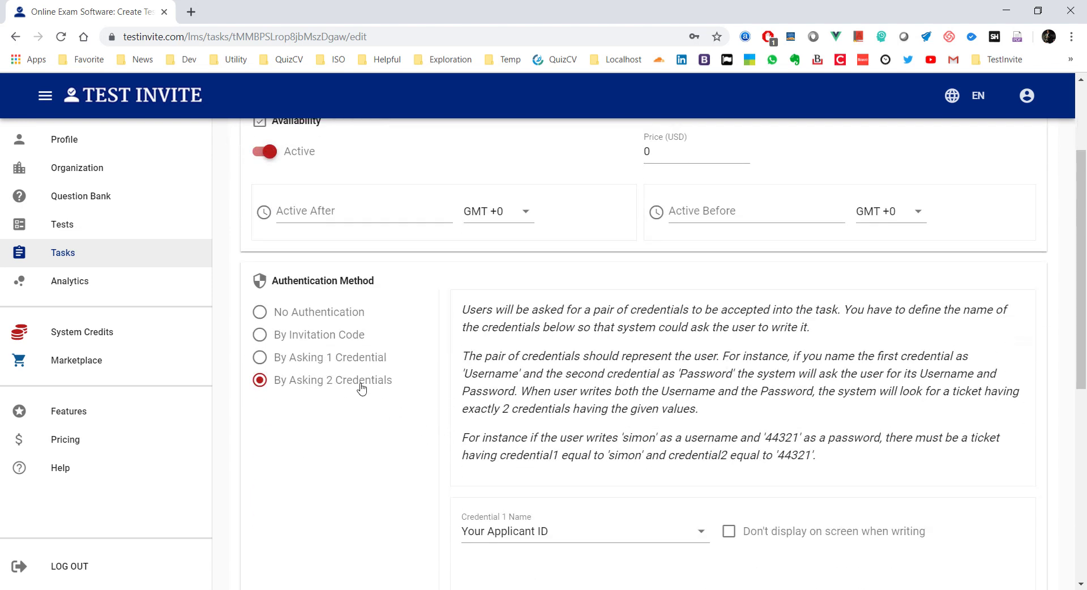
scroll(368, 424, down, 1)
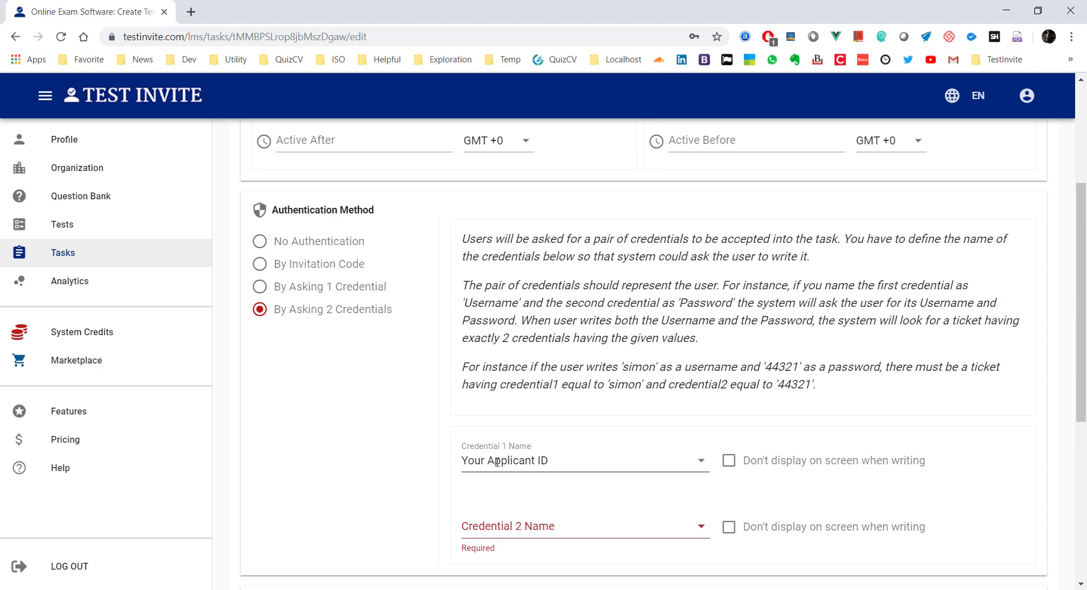
click(560, 530)
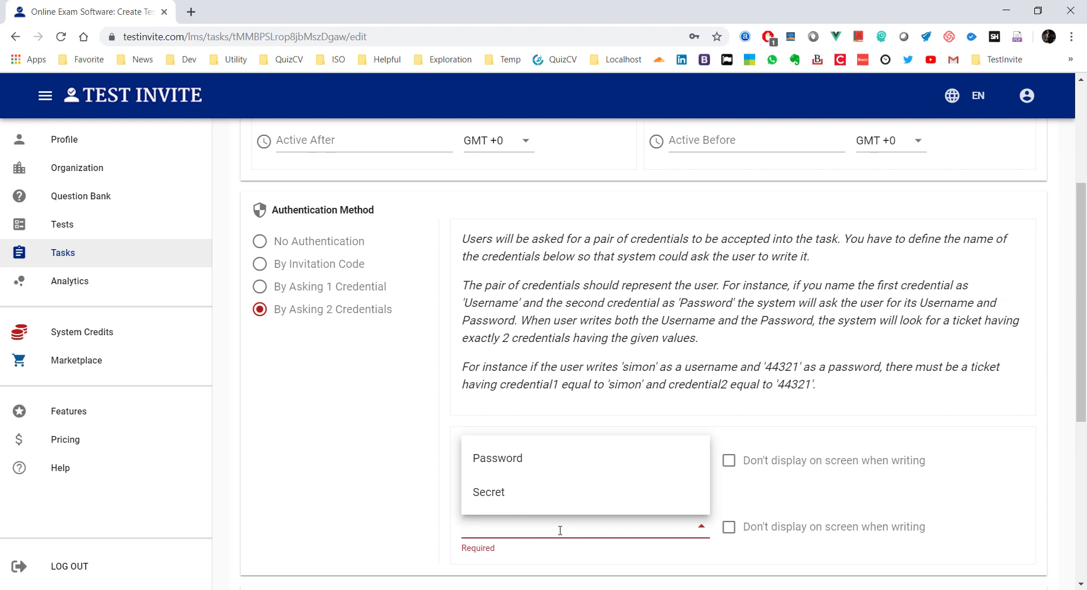
click(498, 458)
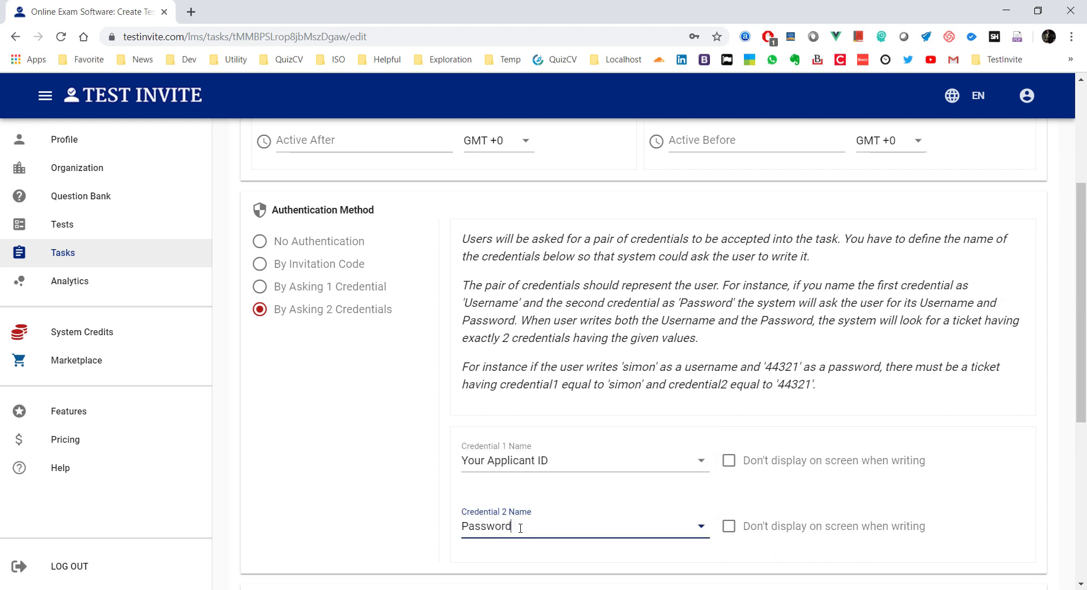
click(484, 531)
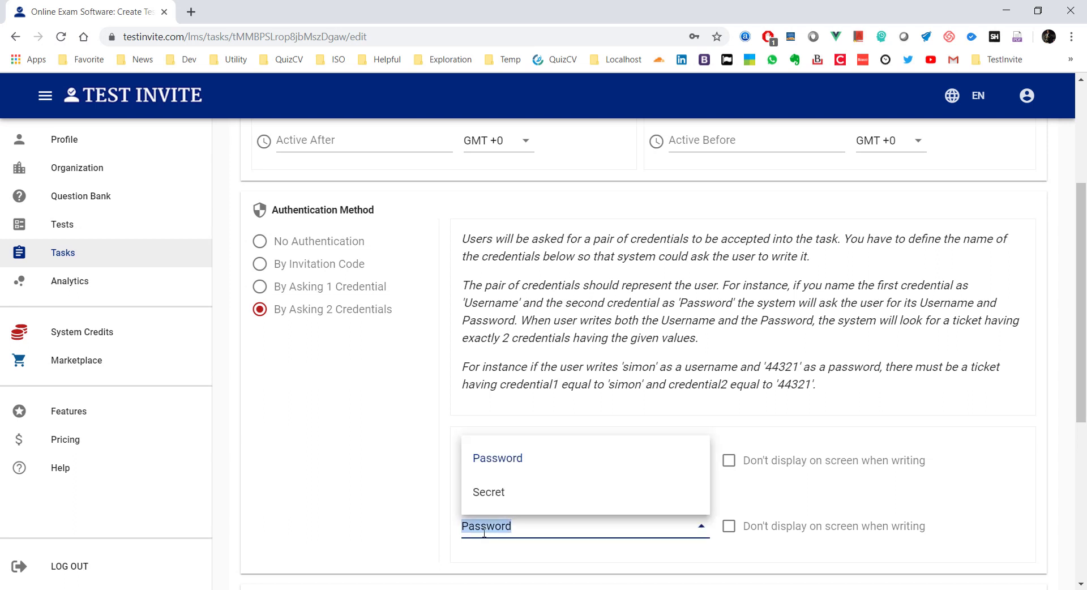
text(Code)
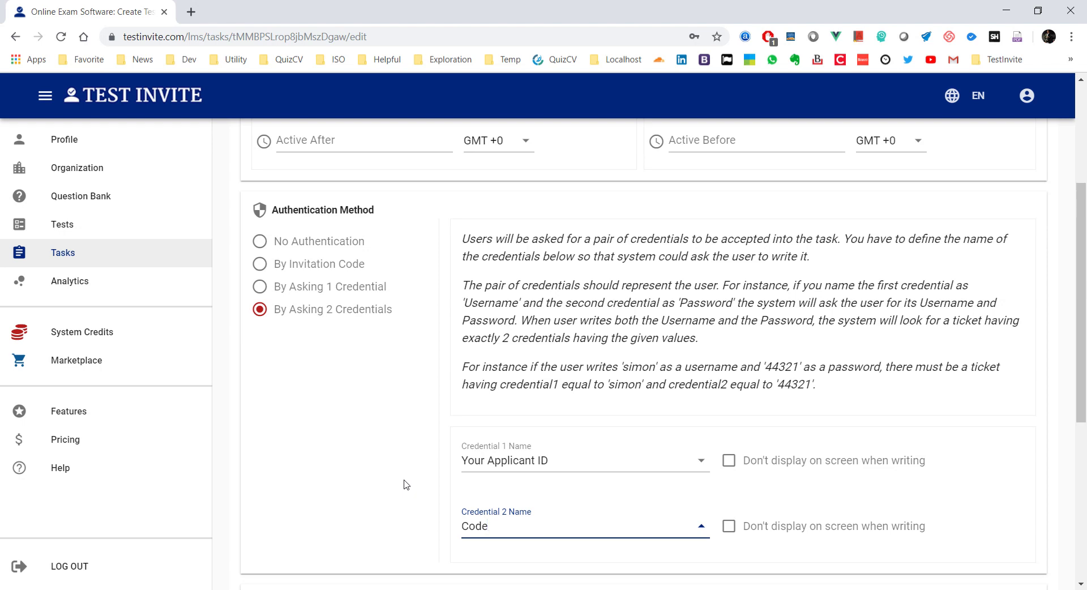
scroll(399, 436, up, 4)
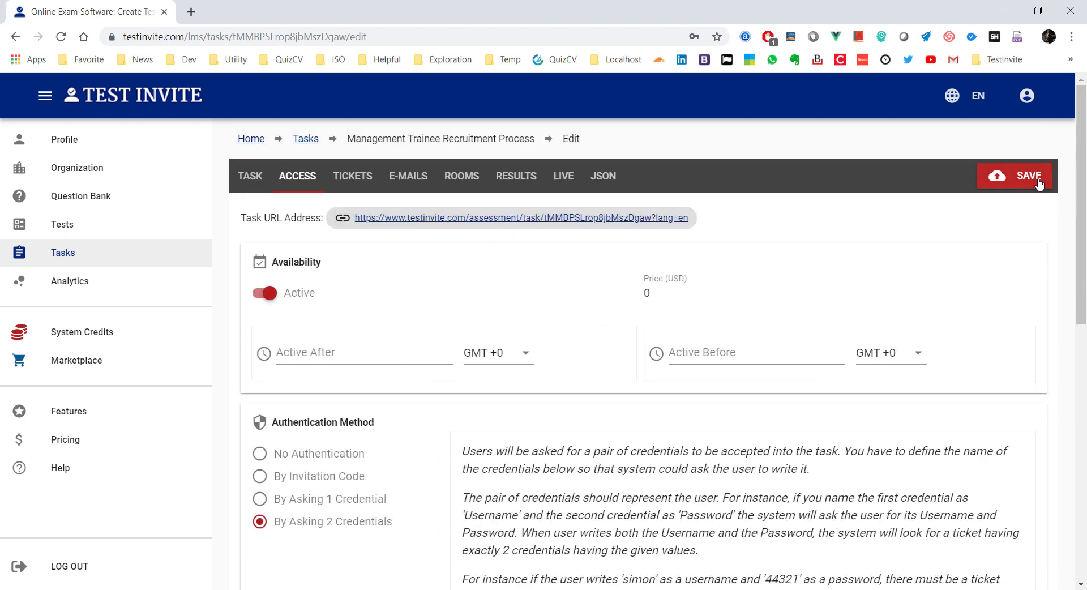
click(1039, 180)
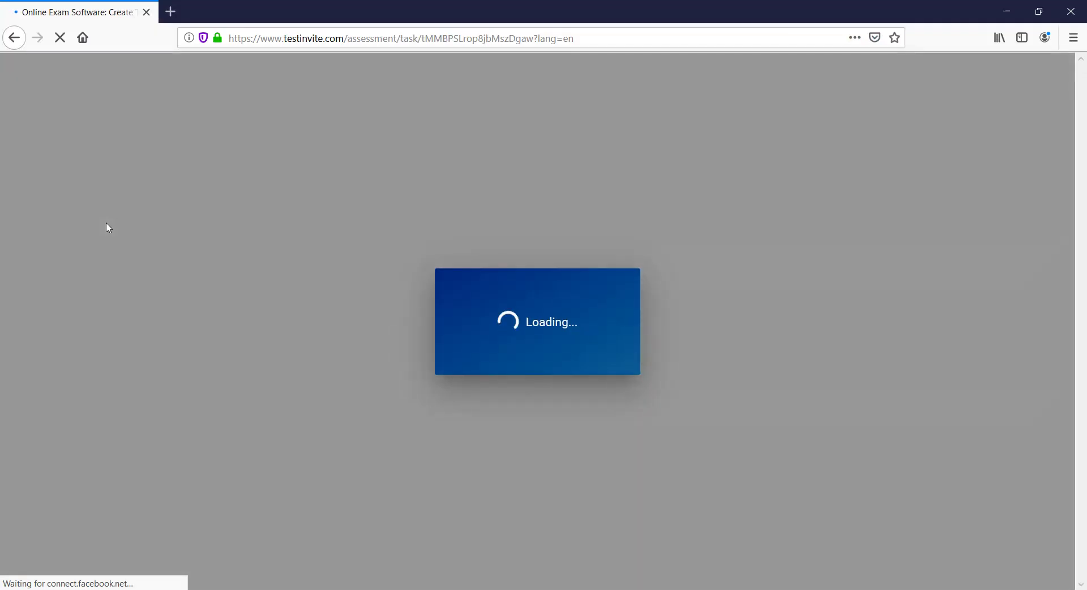
scroll(109, 228, down, 1)
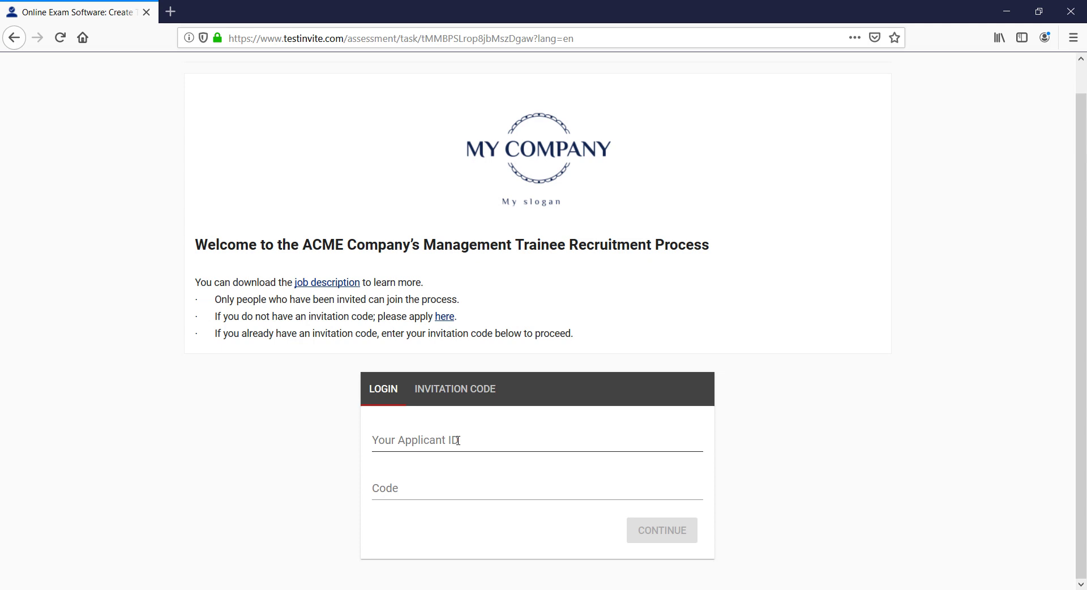
click(458, 440)
click(407, 488)
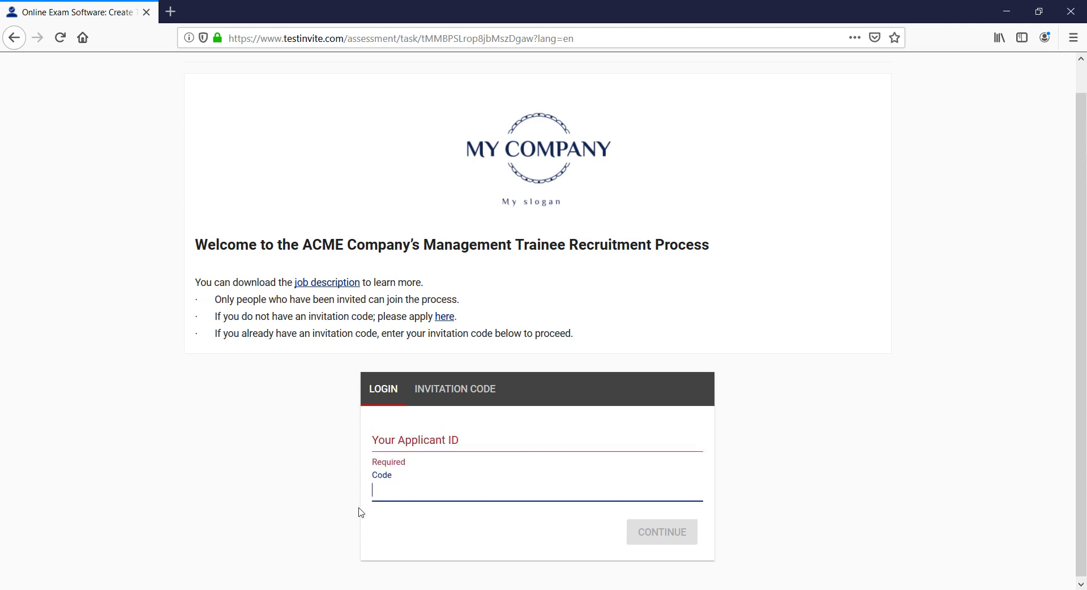
click(320, 465)
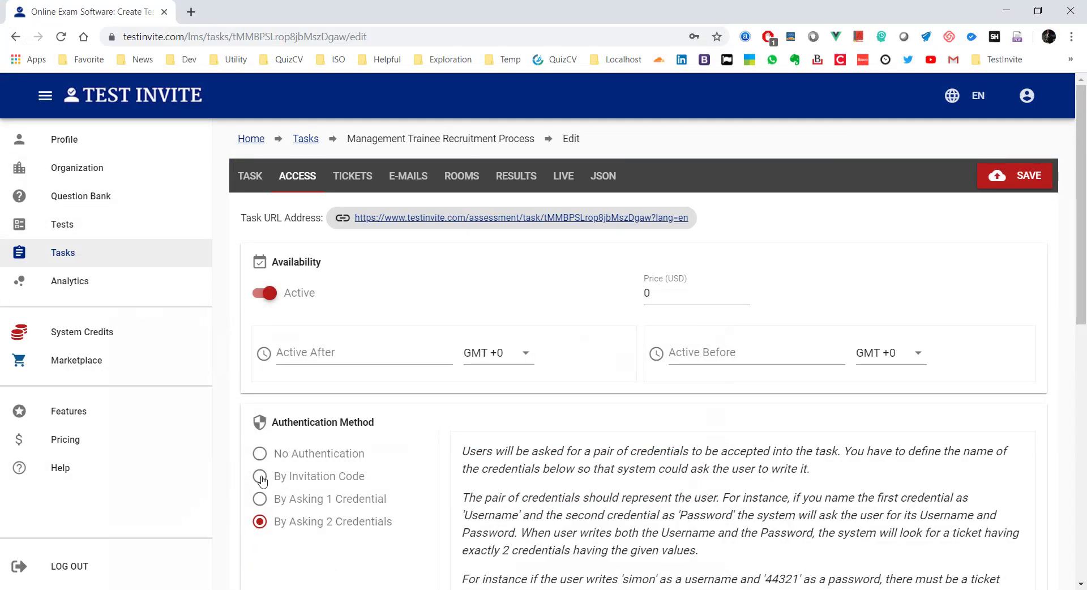
Step: Set task access to By Invitation Code, save it, and view the still-empty Tickets list
click(259, 477)
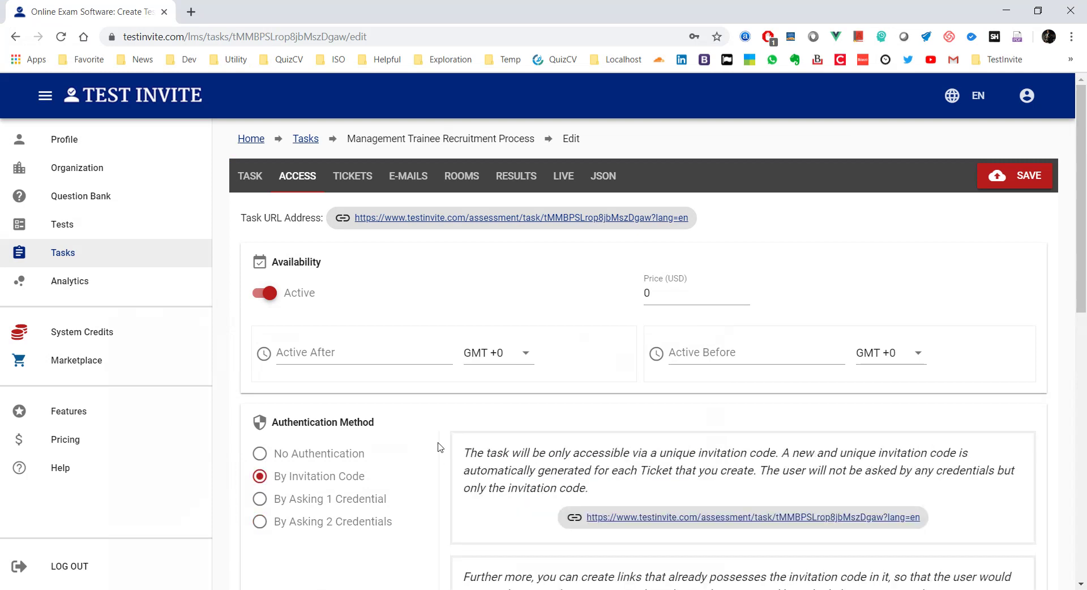
scroll(440, 448, down, 1)
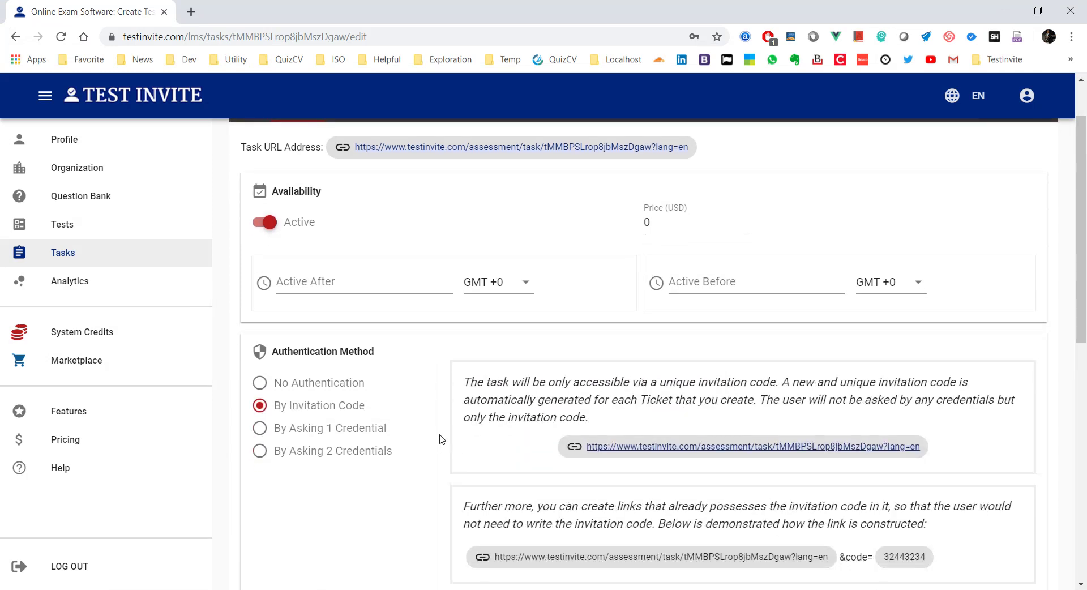
scroll(441, 442, up, 1)
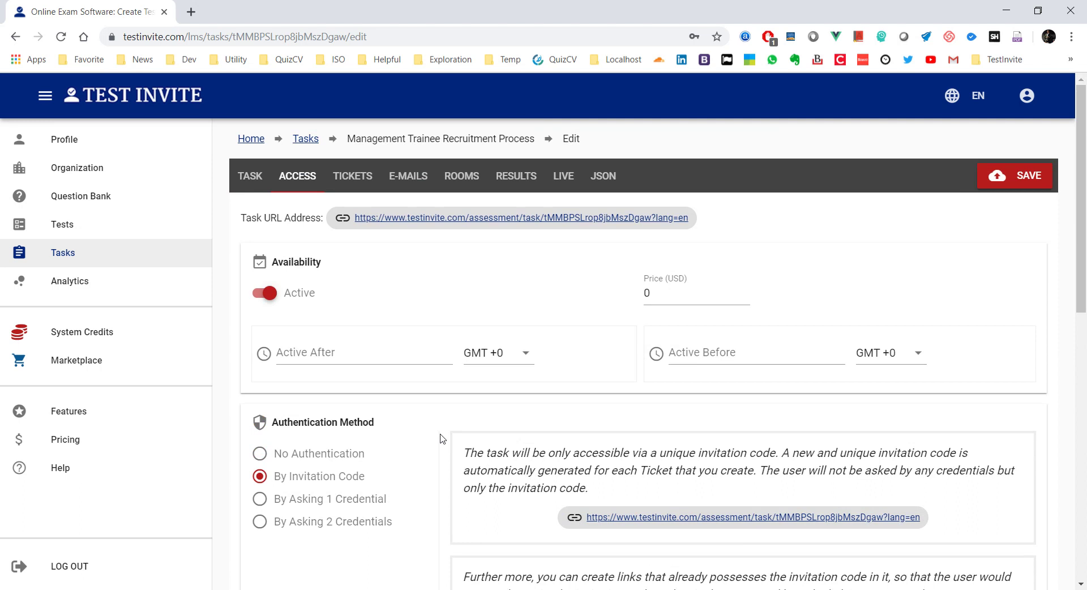
click(1024, 177)
click(351, 178)
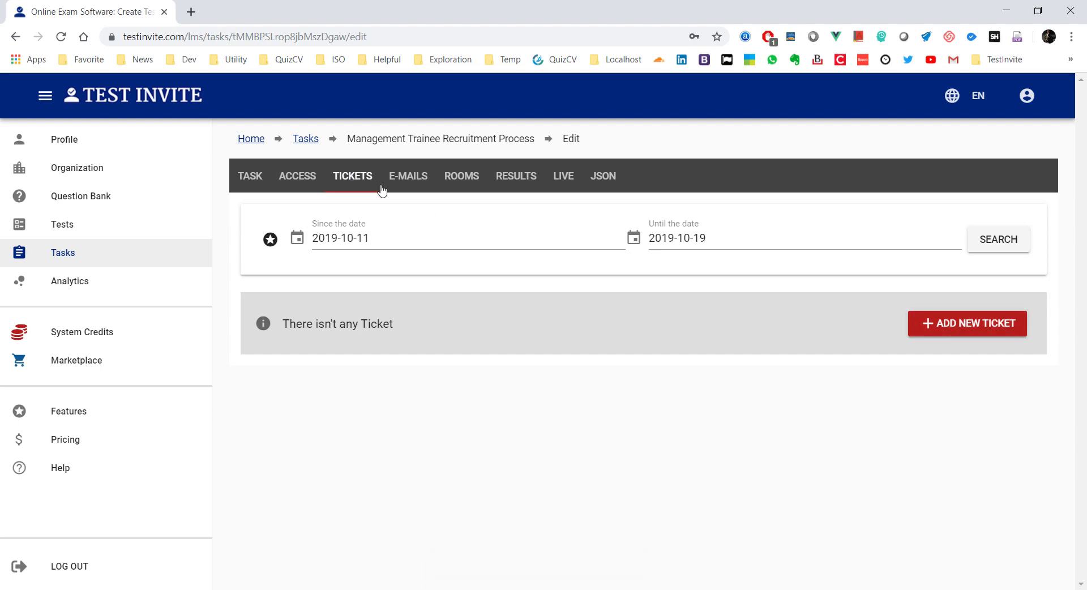
Step: Start a single new ticket with the candidate's display name and saved e-mail address
click(295, 181)
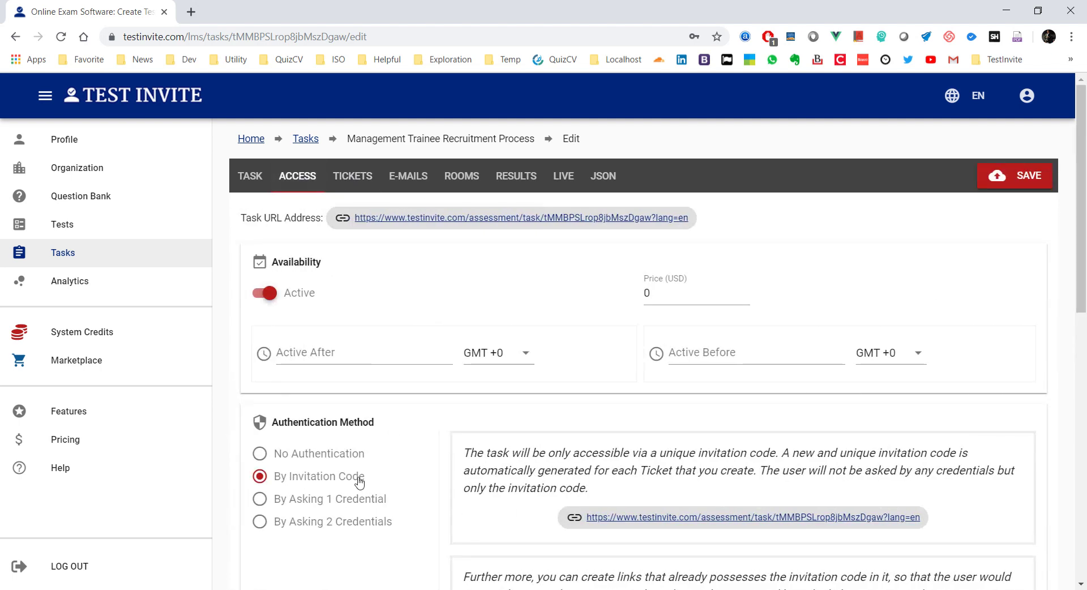
click(340, 175)
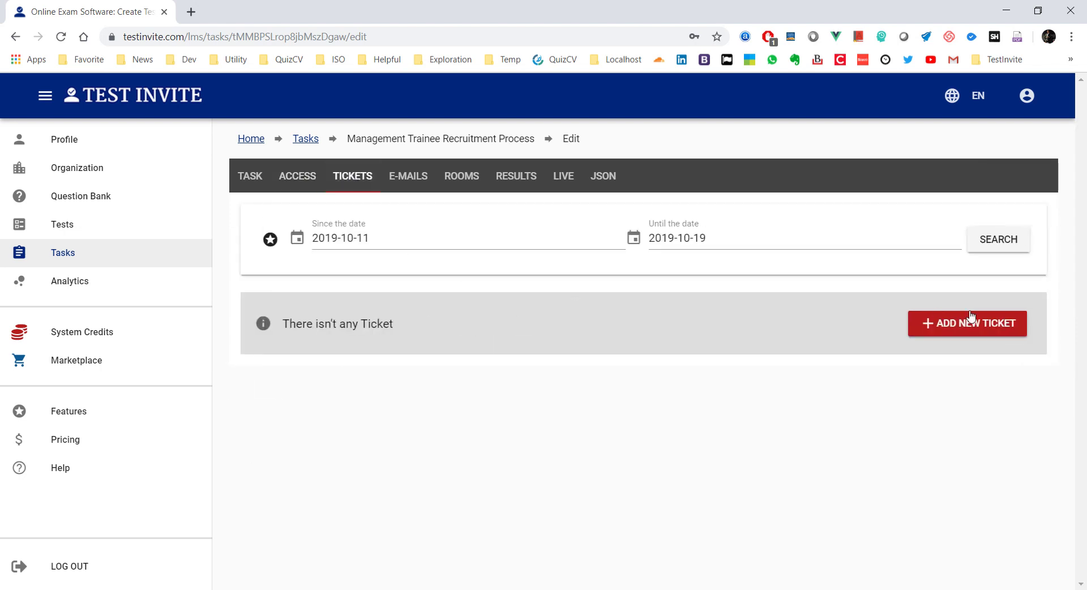
click(995, 327)
click(972, 338)
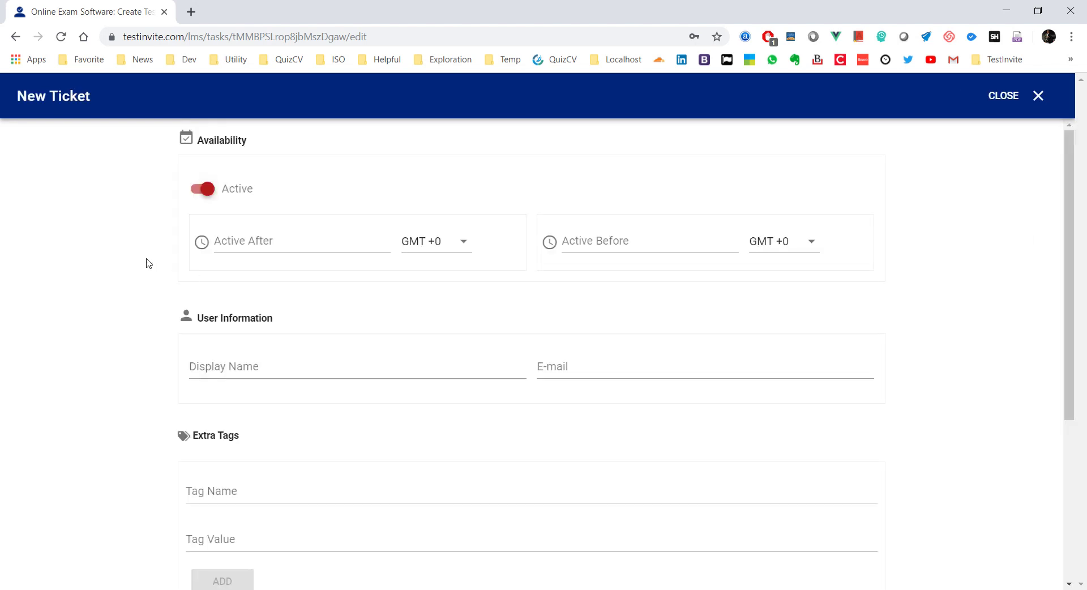
click(271, 361)
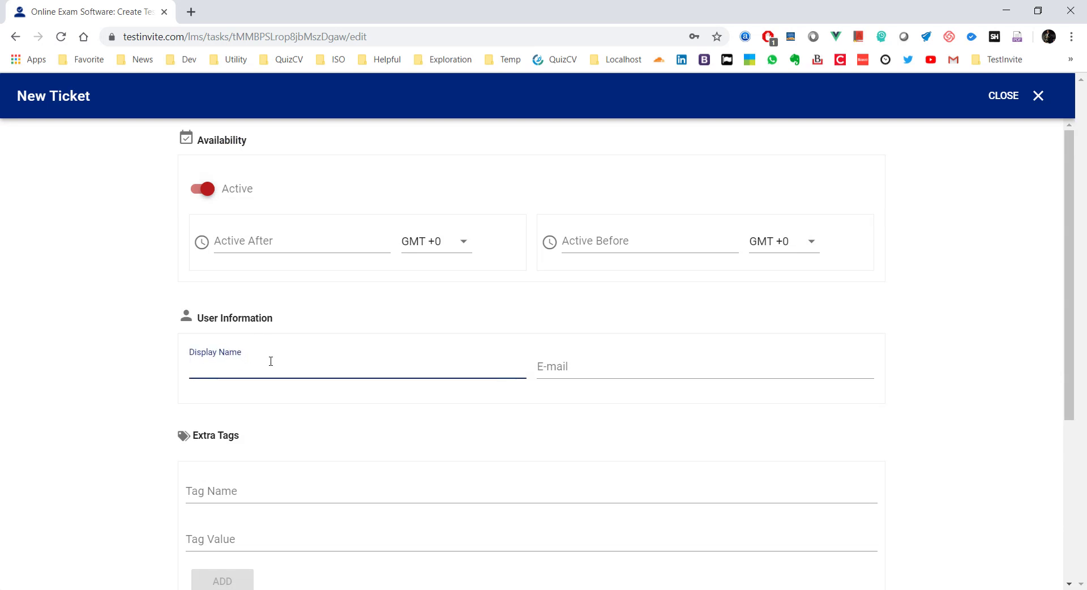
text(Mustafa)
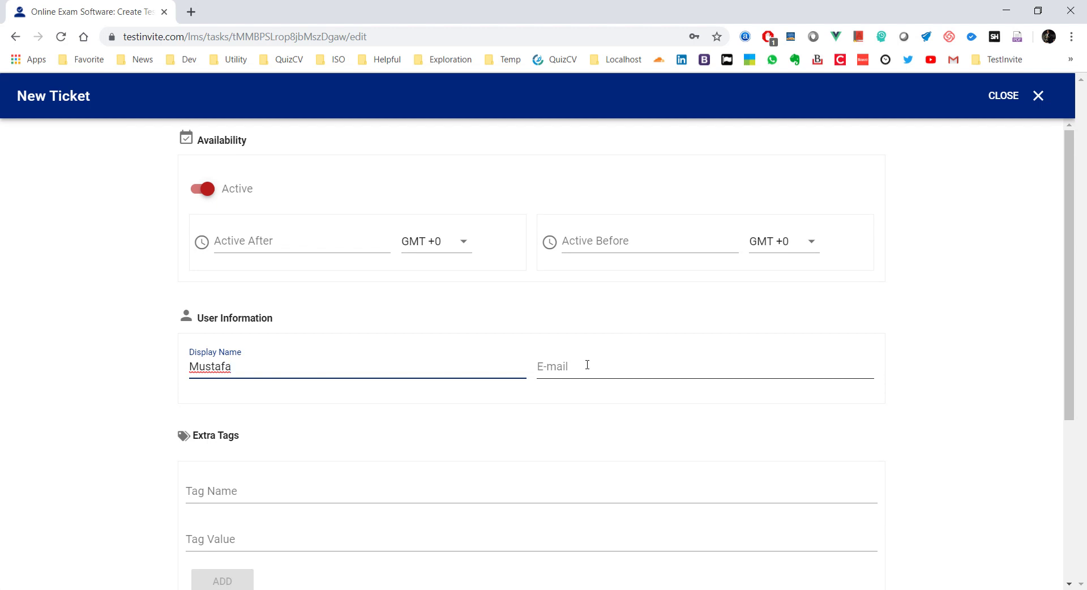
click(588, 365)
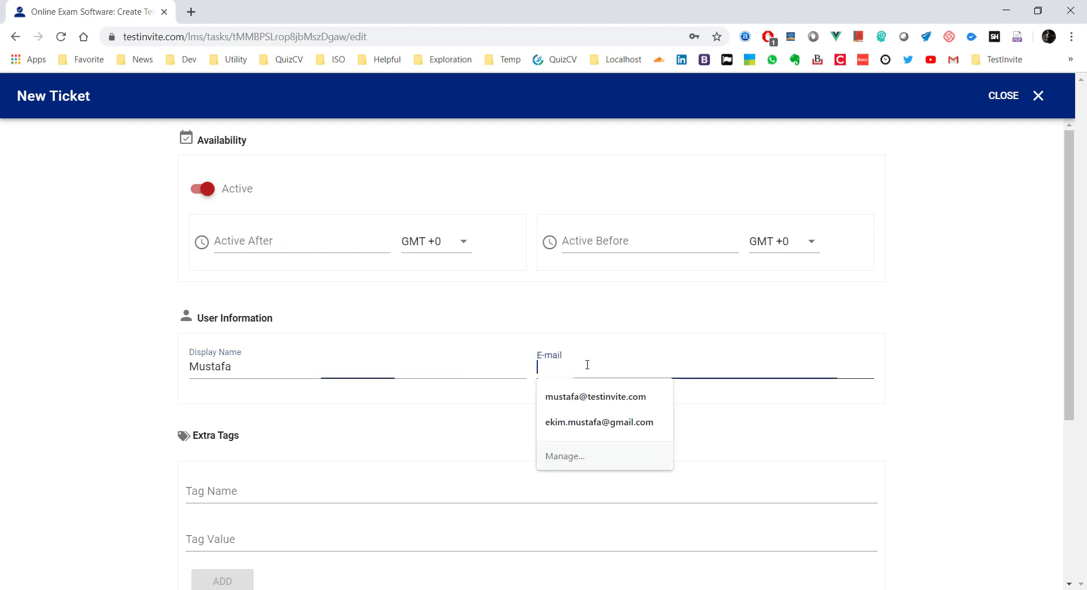
click(590, 399)
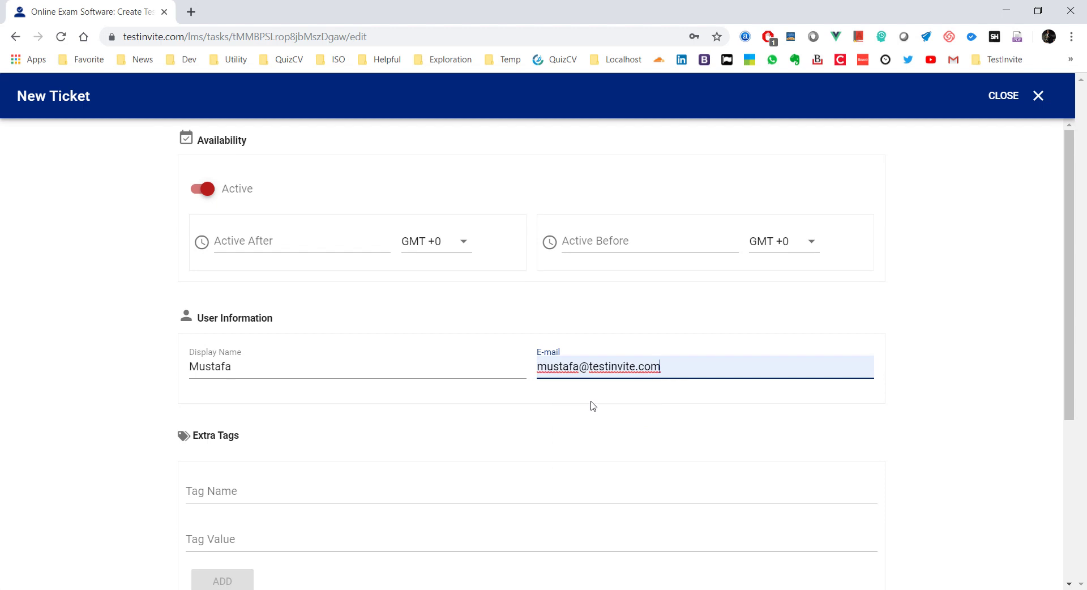
Step: Add the tag group: g100 to the ticket and save it to the Tickets list
scroll(577, 414, down, 5)
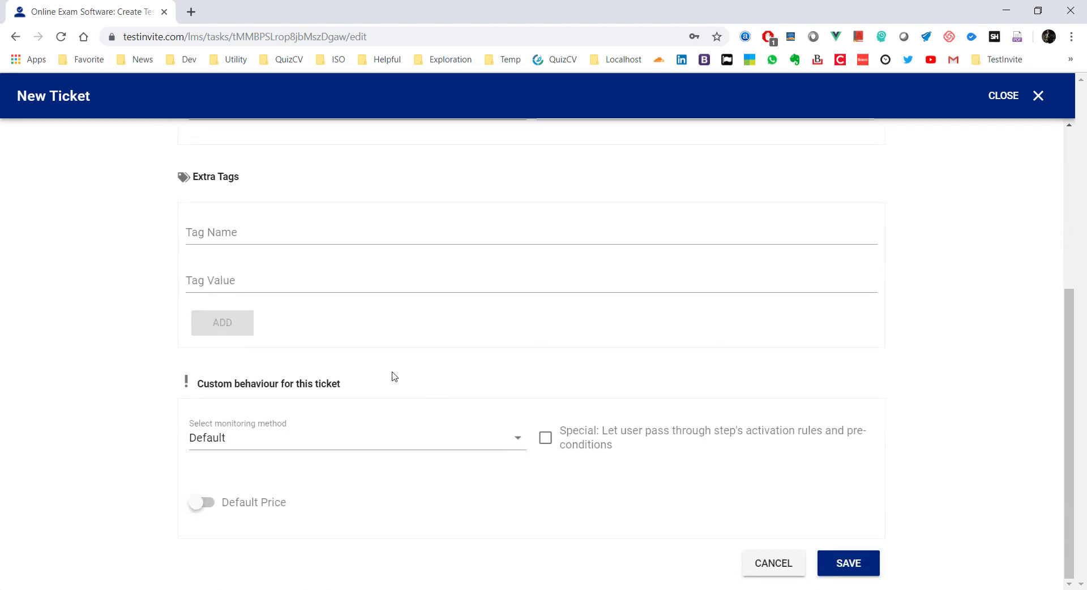
click(214, 239)
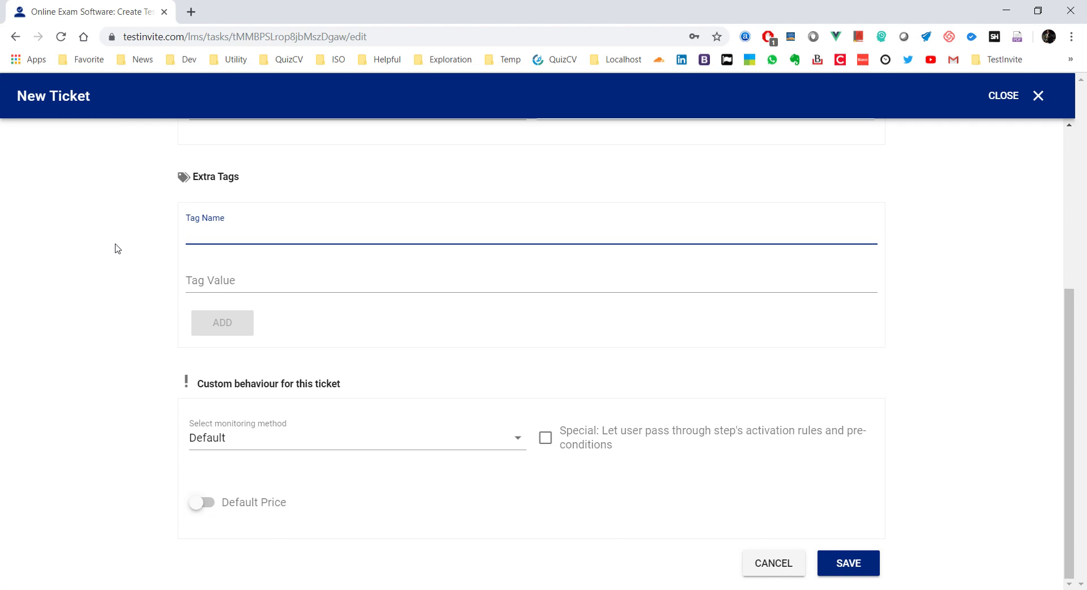
text(grou)
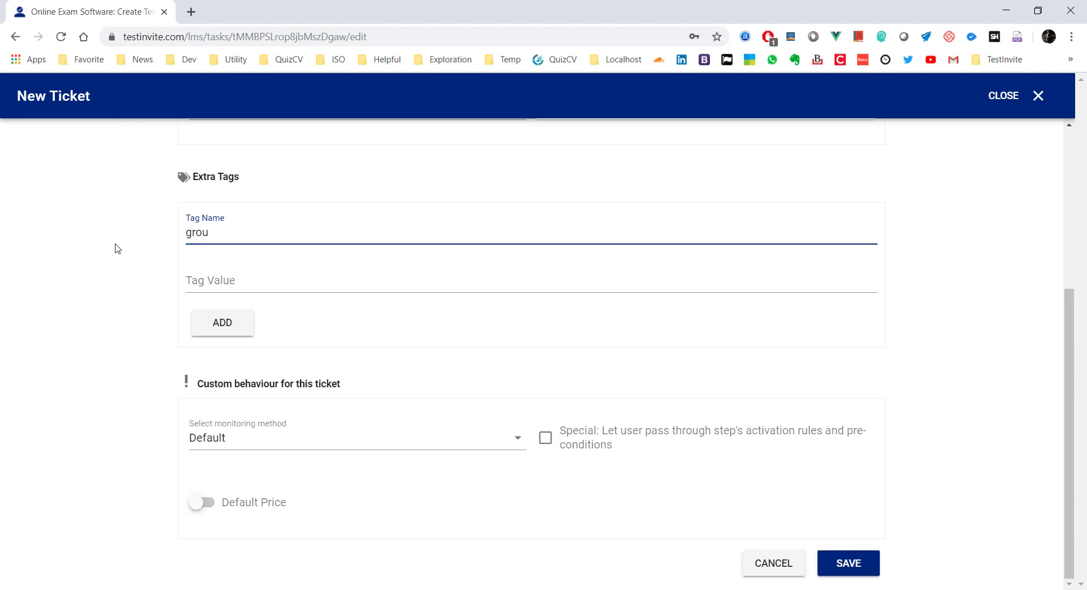
text(p)
key(Tab)
text(g100)
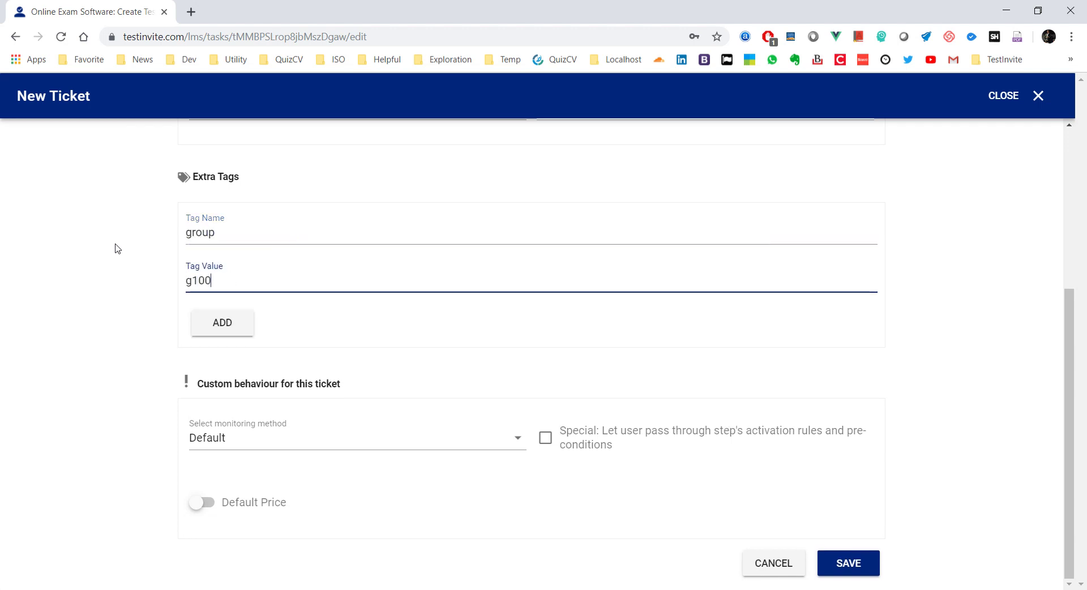
click(245, 326)
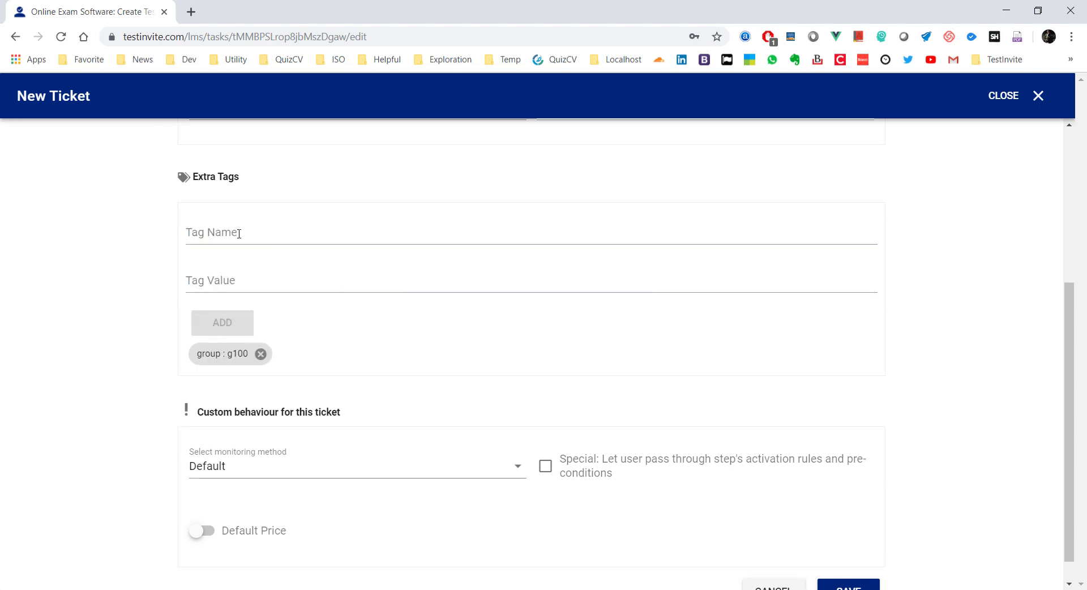
scroll(414, 345, up, 4)
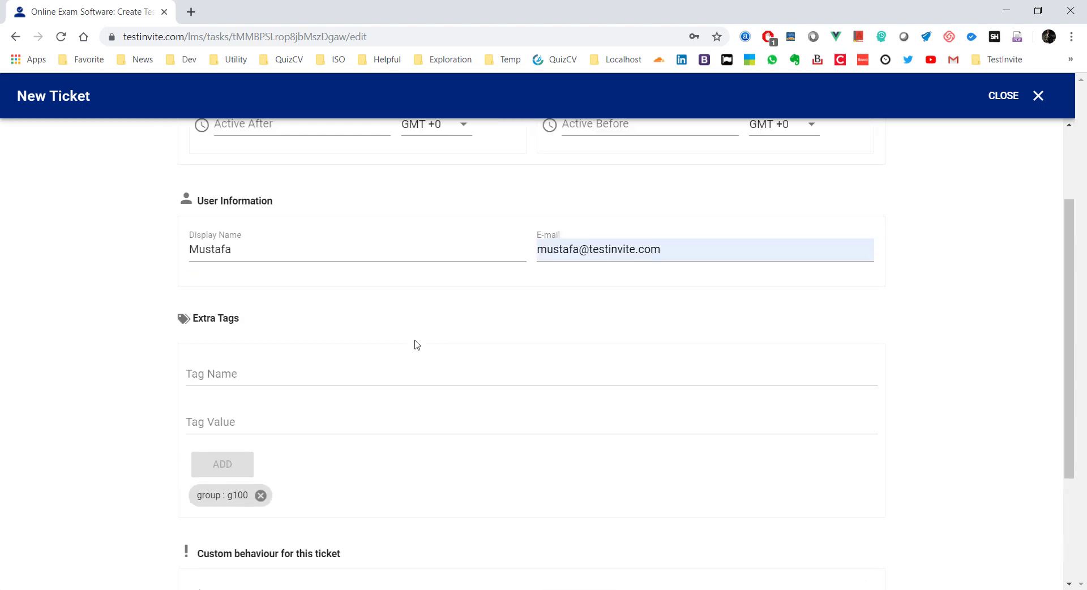
scroll(417, 344, up, 1)
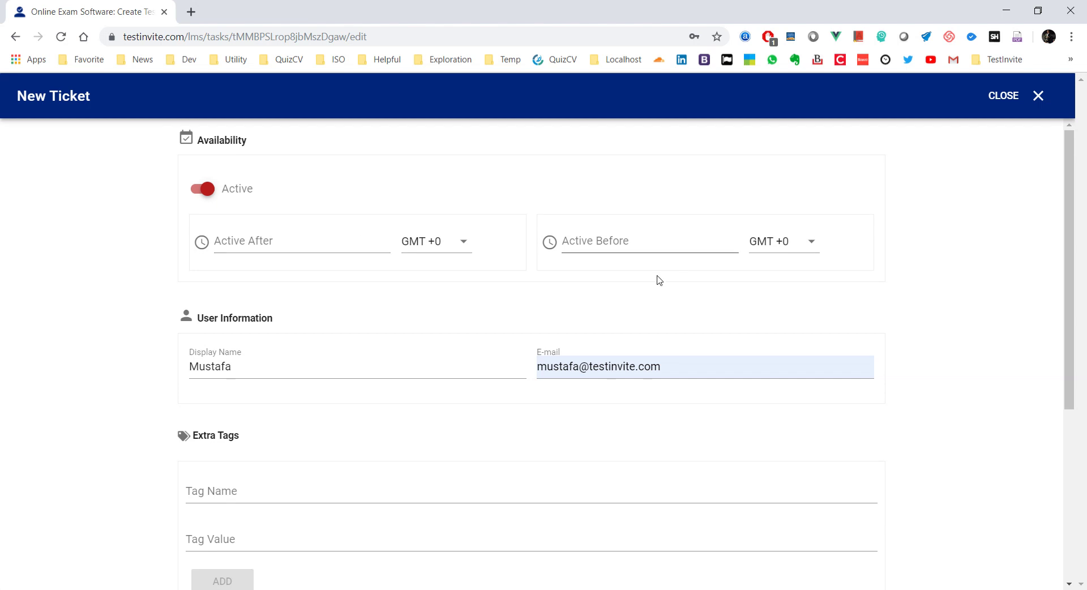
scroll(617, 312, down, 5)
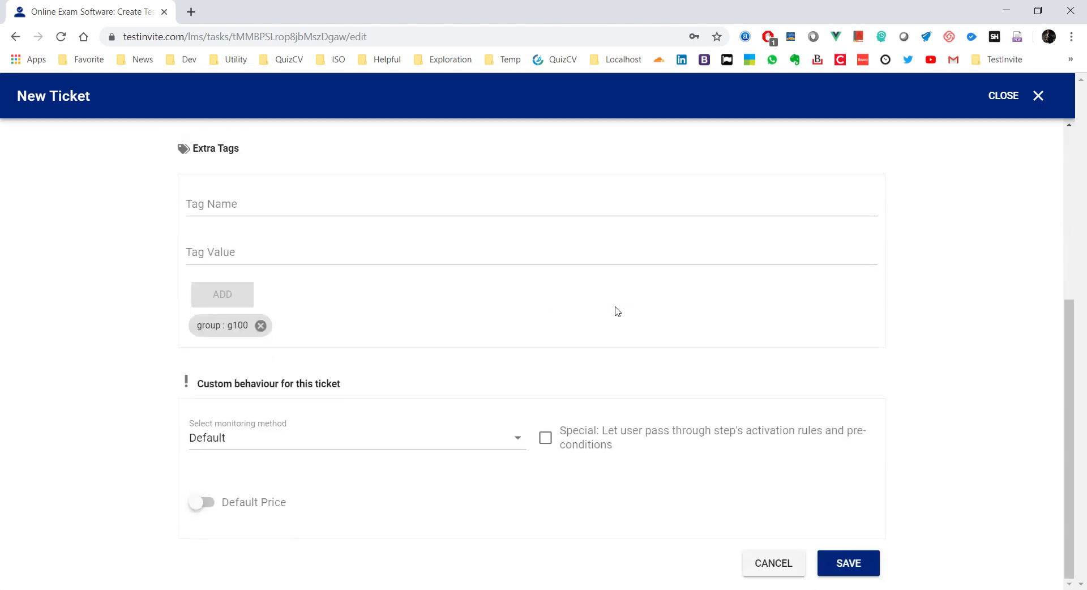
click(859, 564)
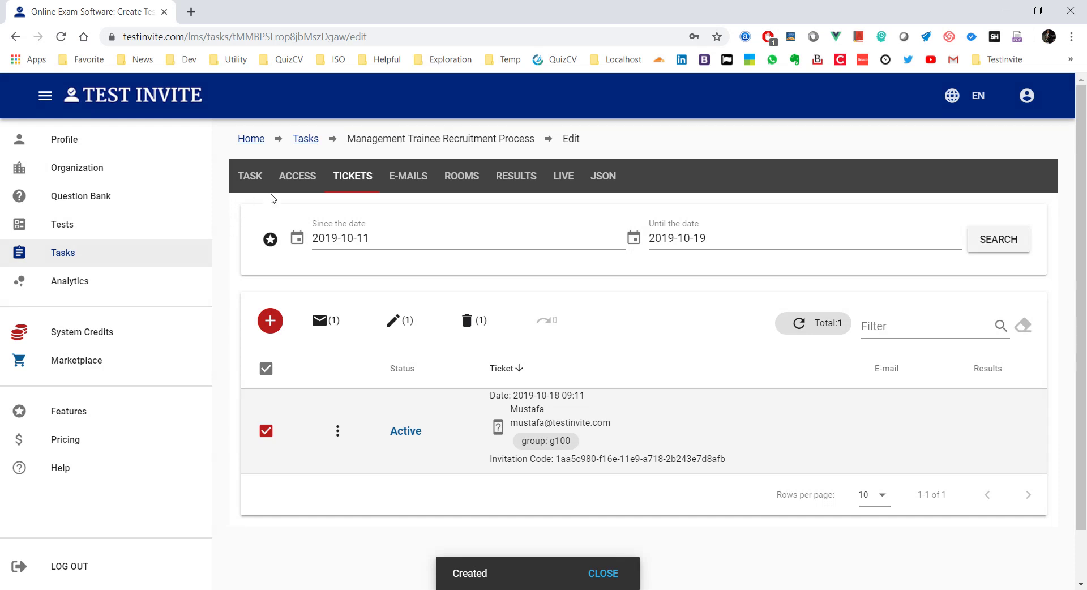
scroll(565, 383, down, 1)
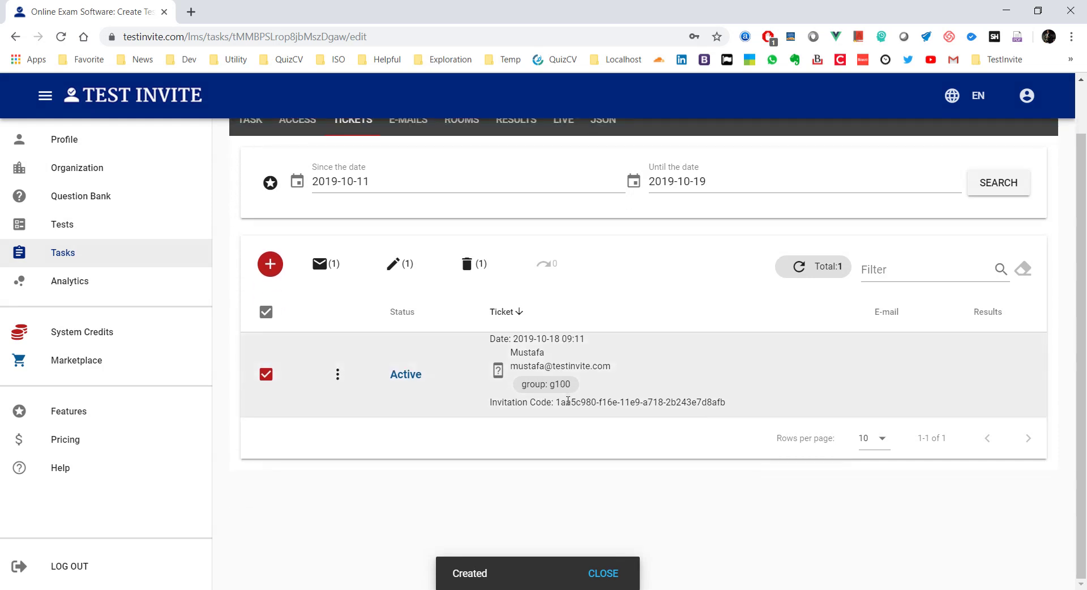
Step: Copy the new ticket's invitation code from the Tickets list
drag(556, 402, 727, 403)
right_click(702, 403)
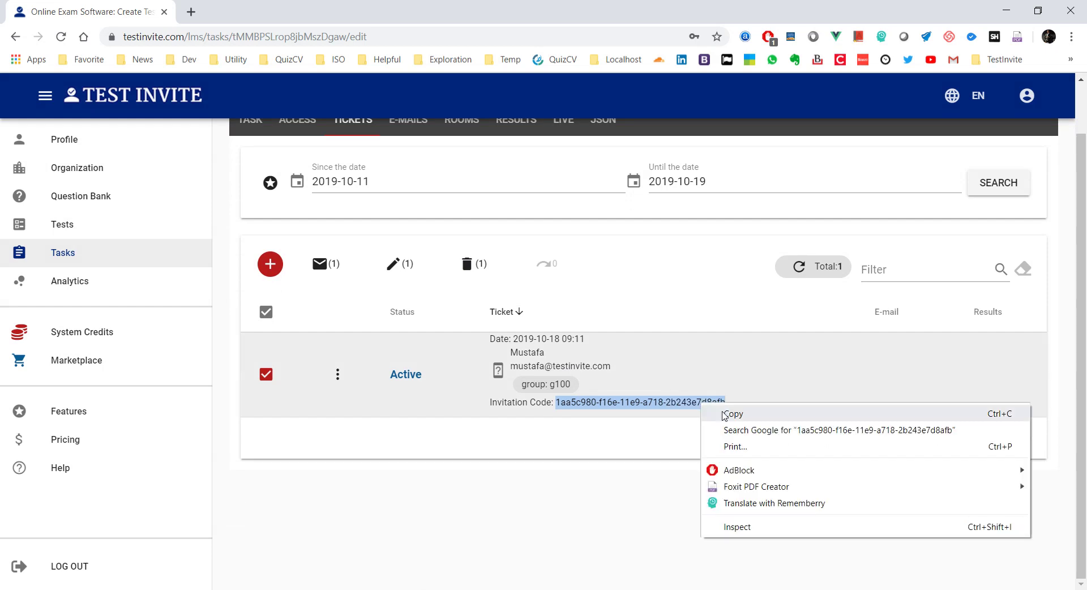
click(724, 415)
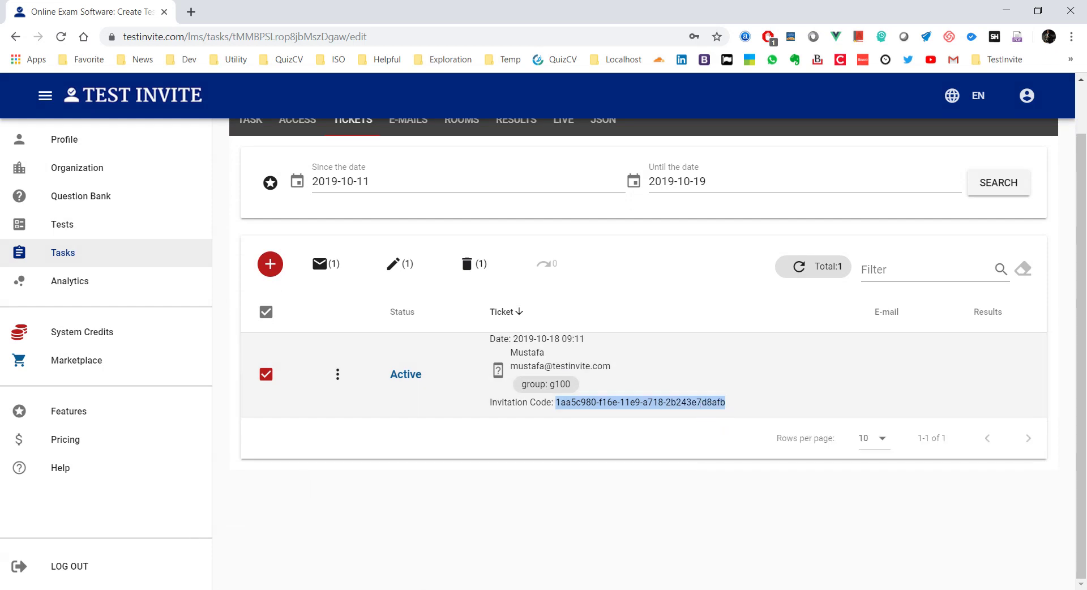
key(alt+Tab)
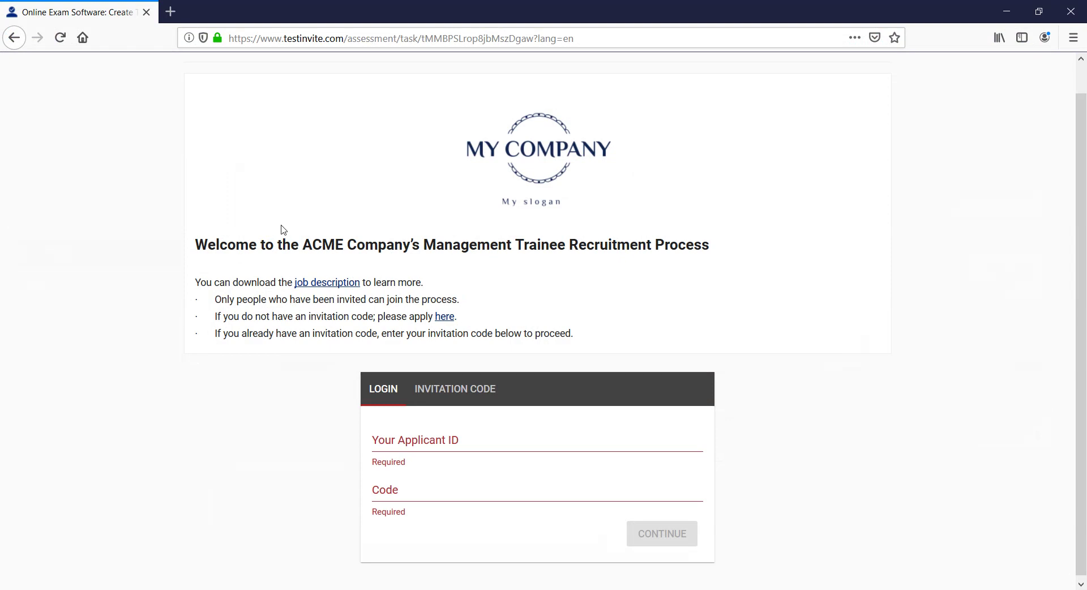
Step: Reload the candidate portal, paste the invitation code and continue into the task room
scroll(284, 215, down, 1)
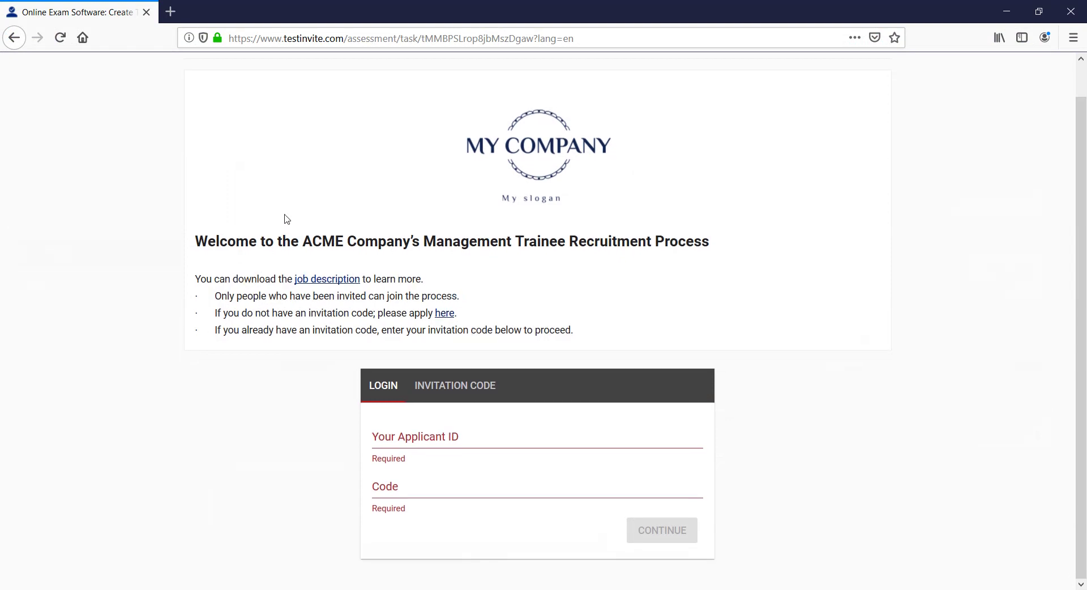
click(60, 39)
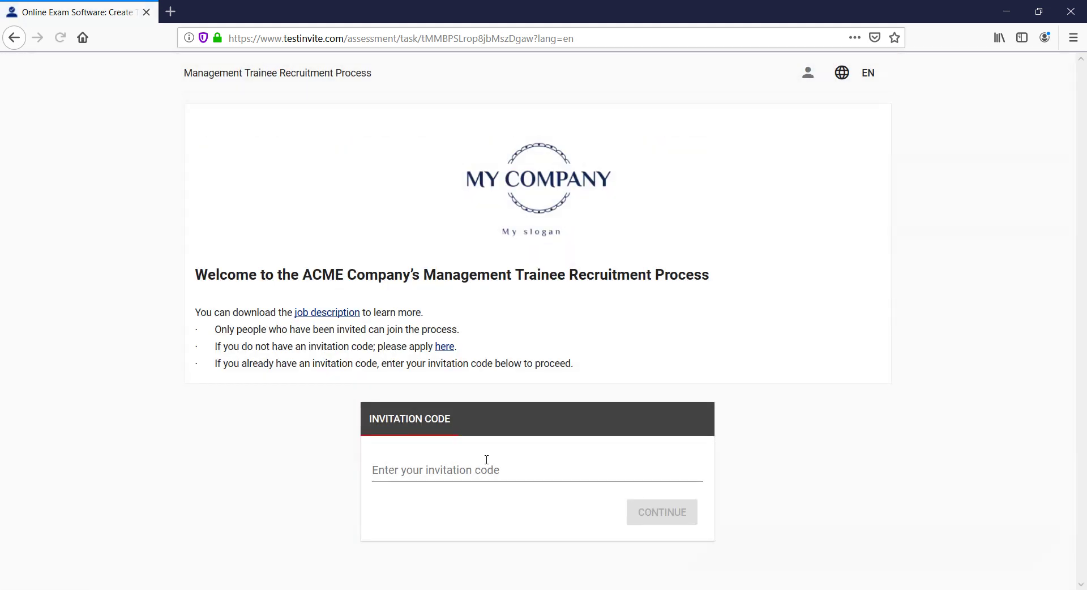
click(486, 461)
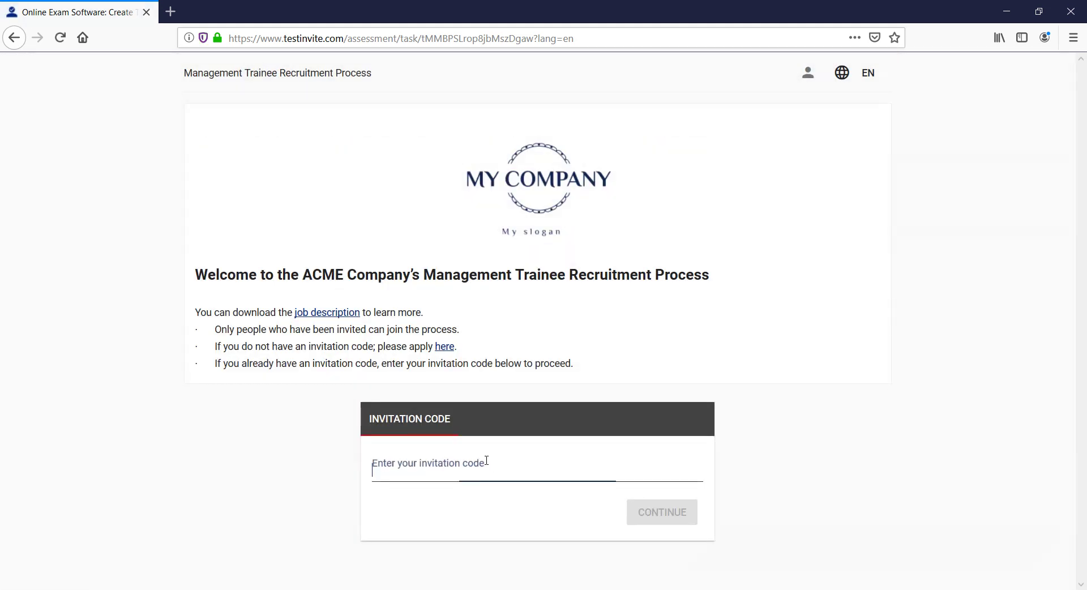
right_click(490, 468)
click(536, 520)
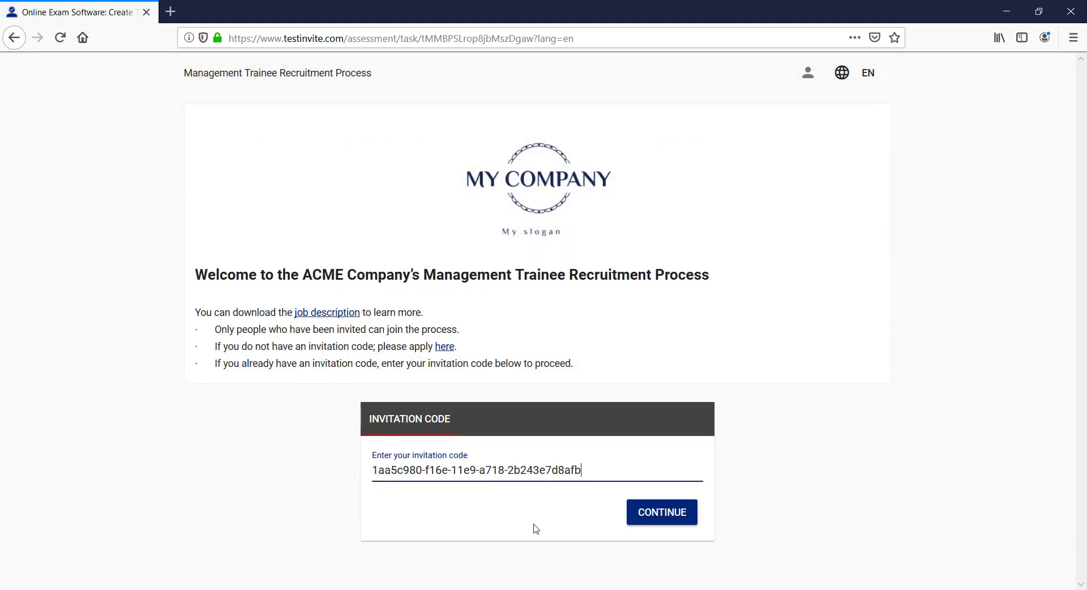
click(668, 519)
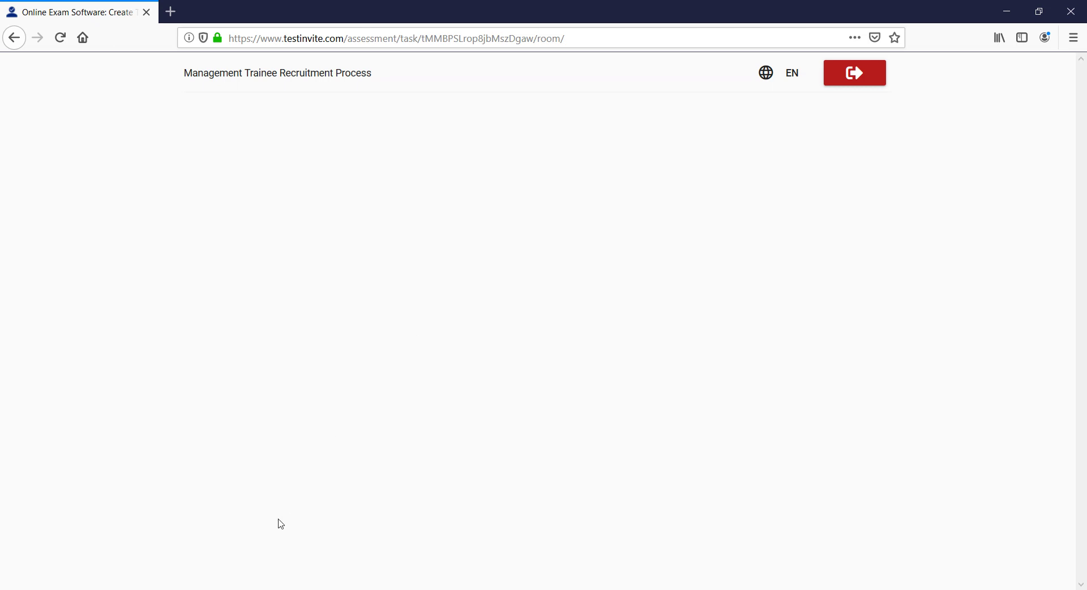
click(1007, 14)
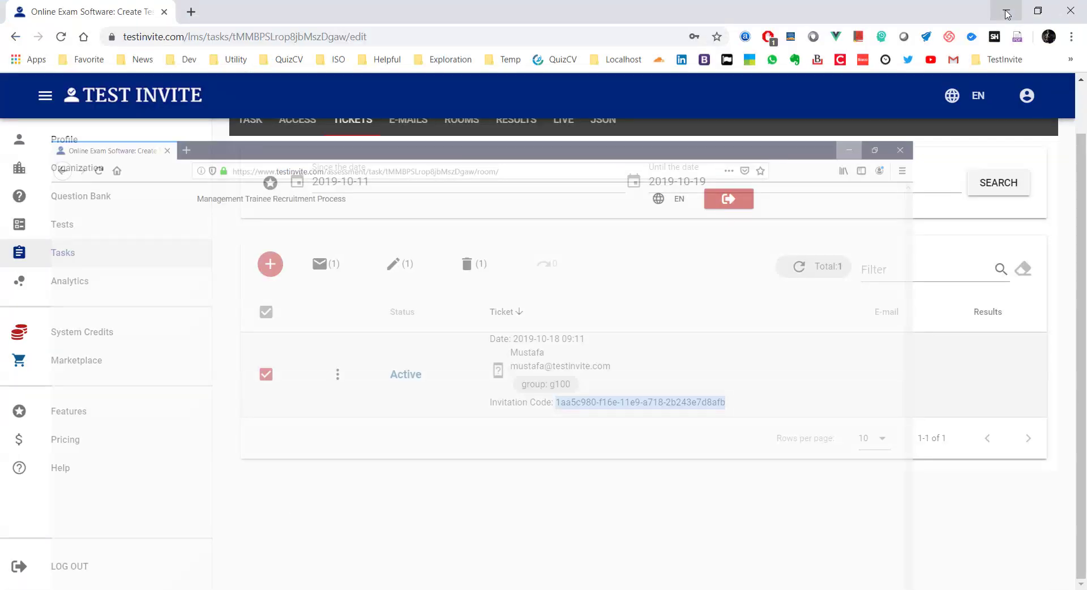
Step: Open the task's settings form and copy the Word text from 'Hi' to 'We wish you good luck'
scroll(728, 97, up, 1)
click(264, 181)
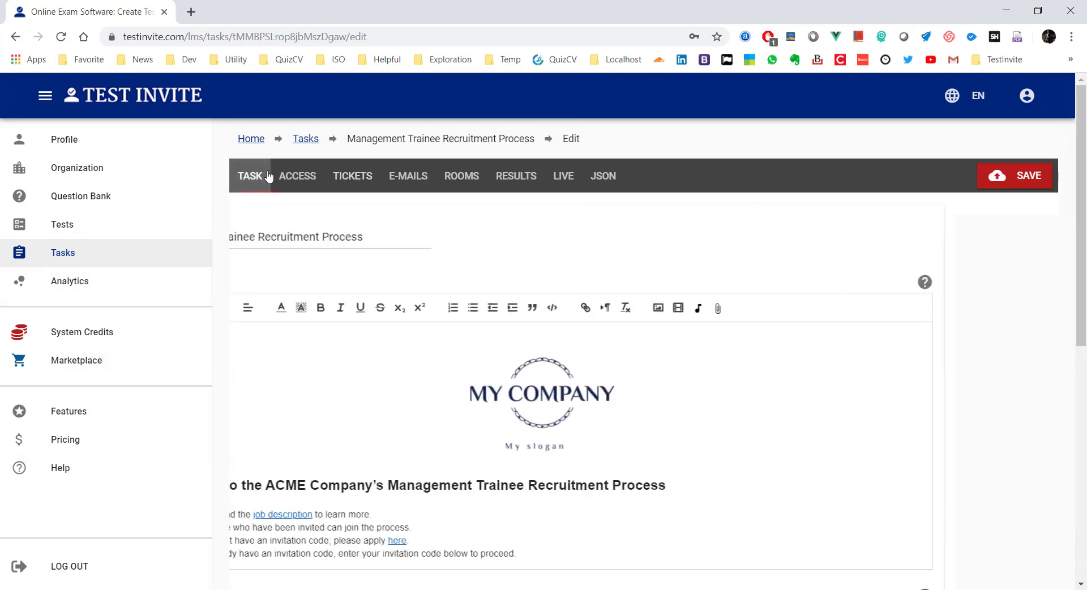
scroll(368, 280, down, 4)
scroll(368, 280, down, 3)
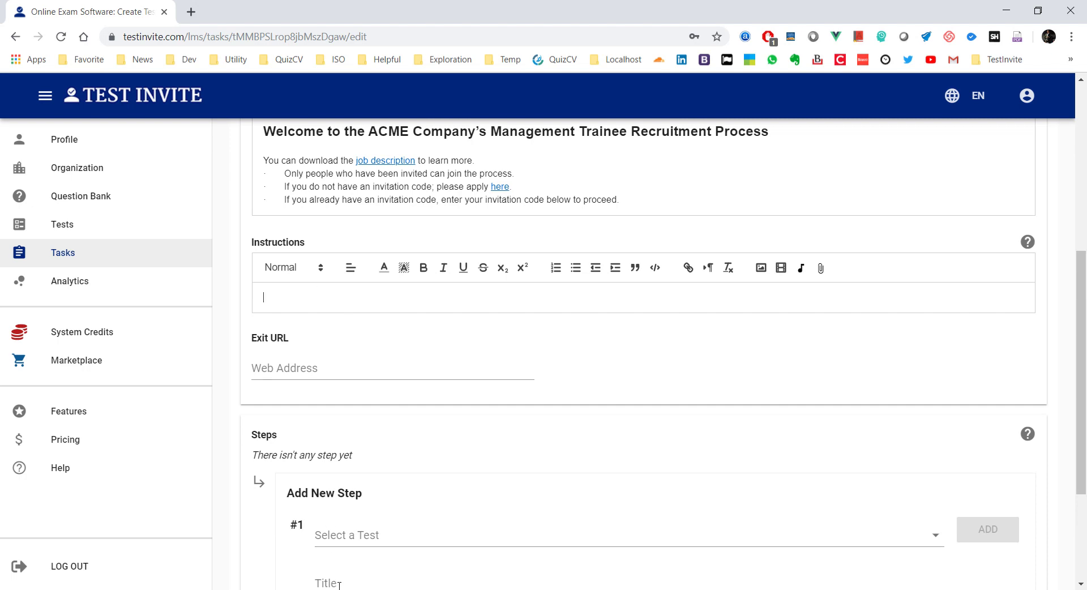
key(alt+Tab)
scroll(385, 335, down, 3)
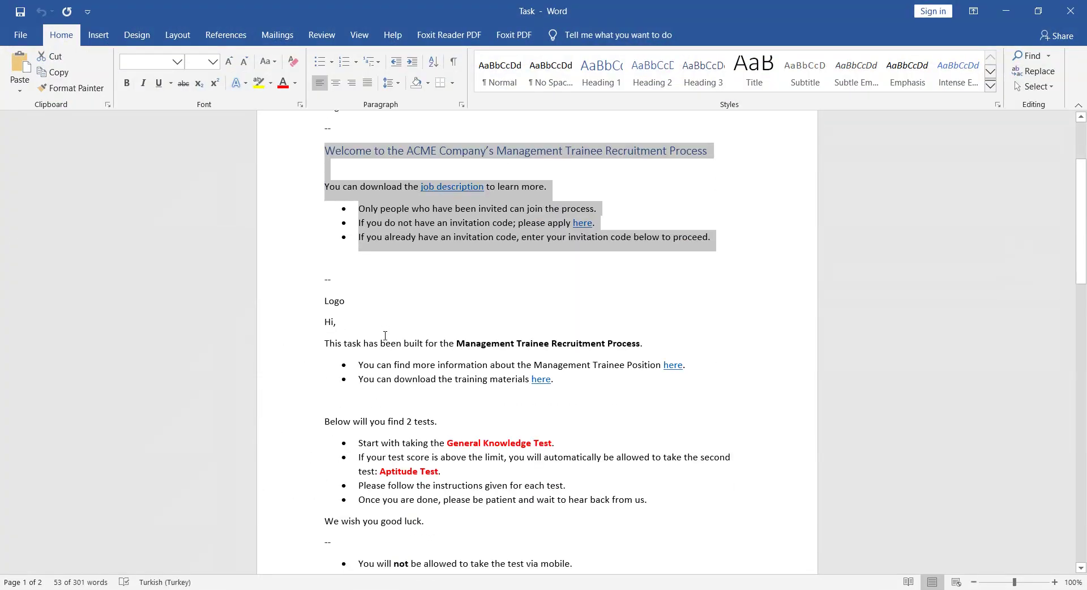
drag(433, 520, 274, 320)
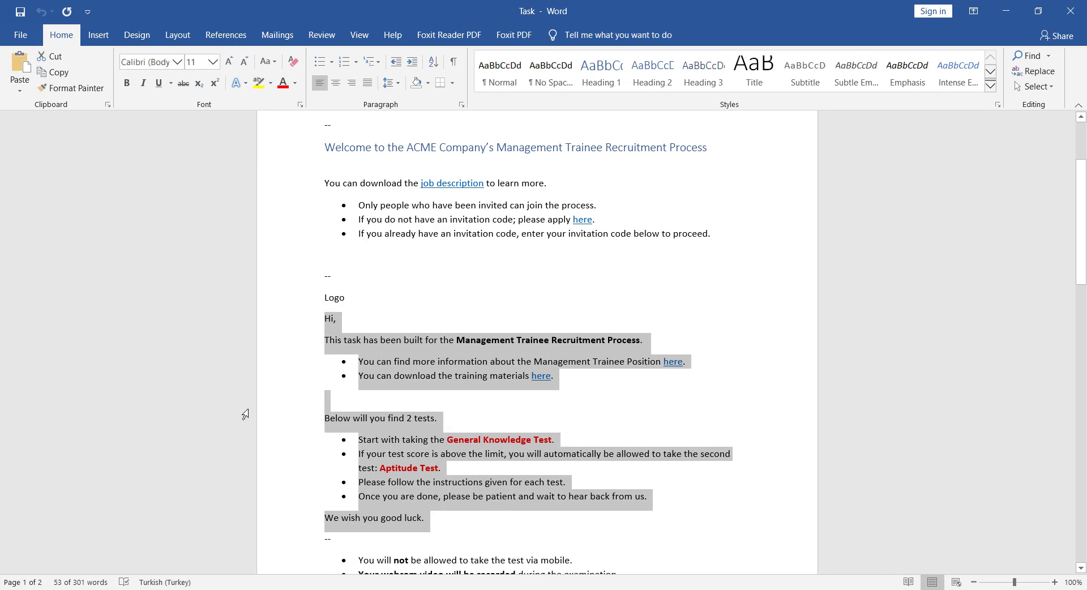
click(234, 589)
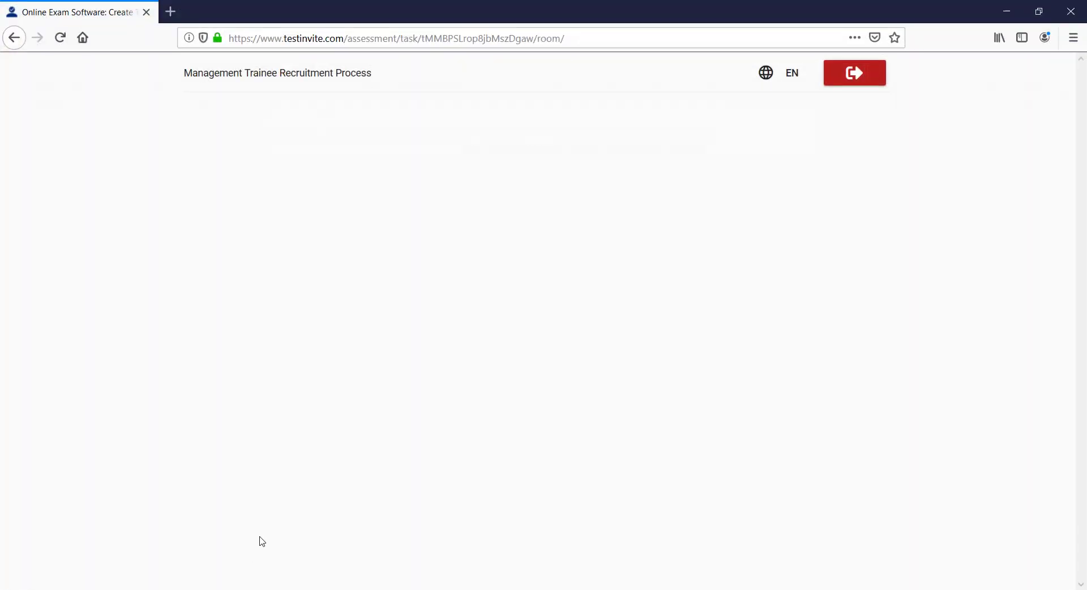
click(245, 589)
scroll(277, 233, up, 3)
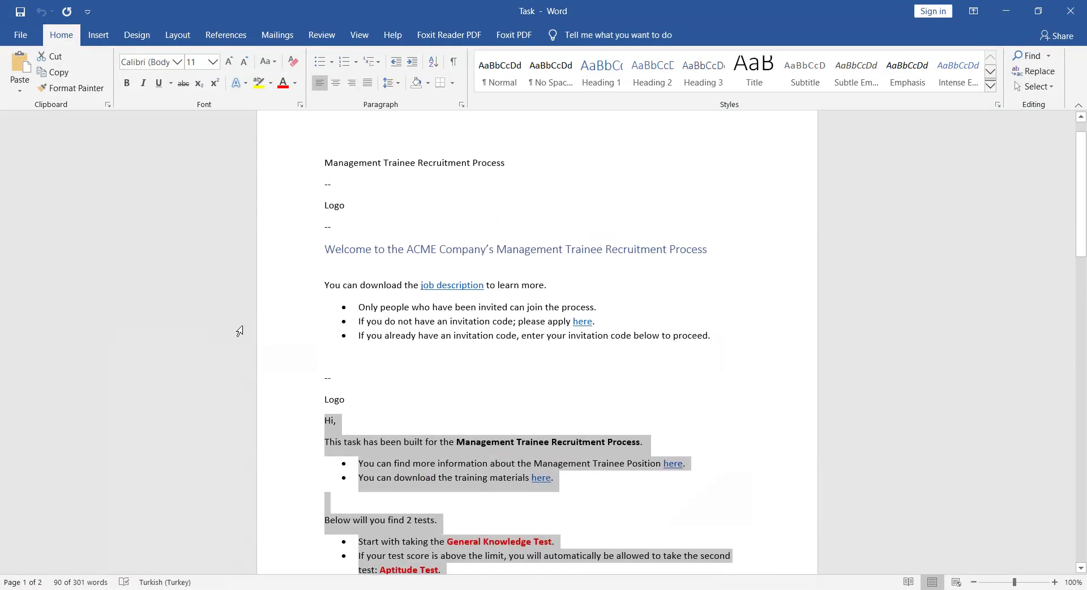
click(1009, 11)
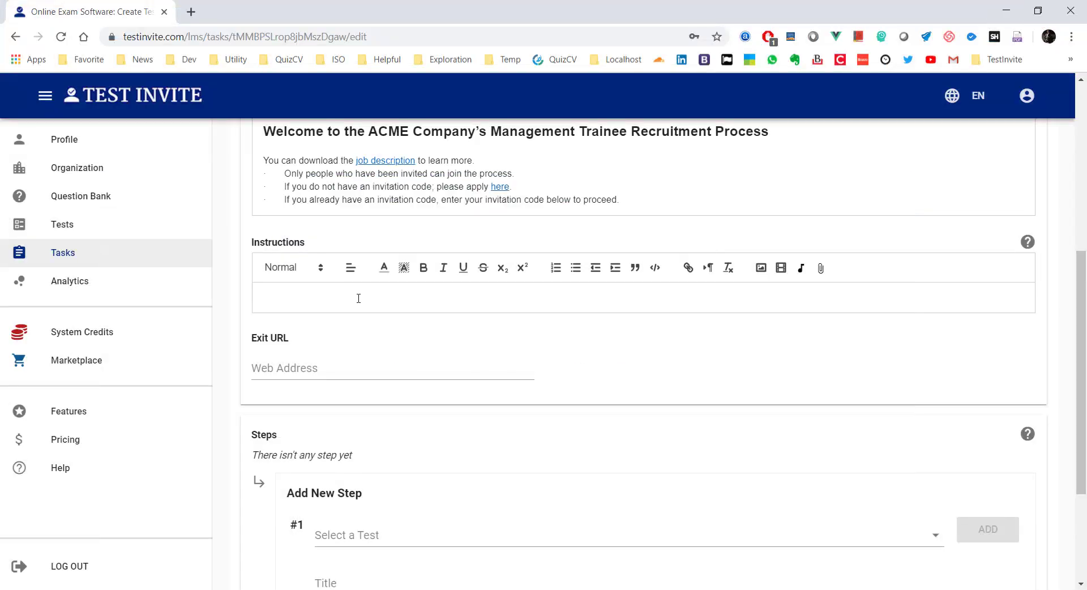
Step: Paste the copied two-test guidance into the Instructions box and save the task
click(358, 298)
key(ctrl+v)
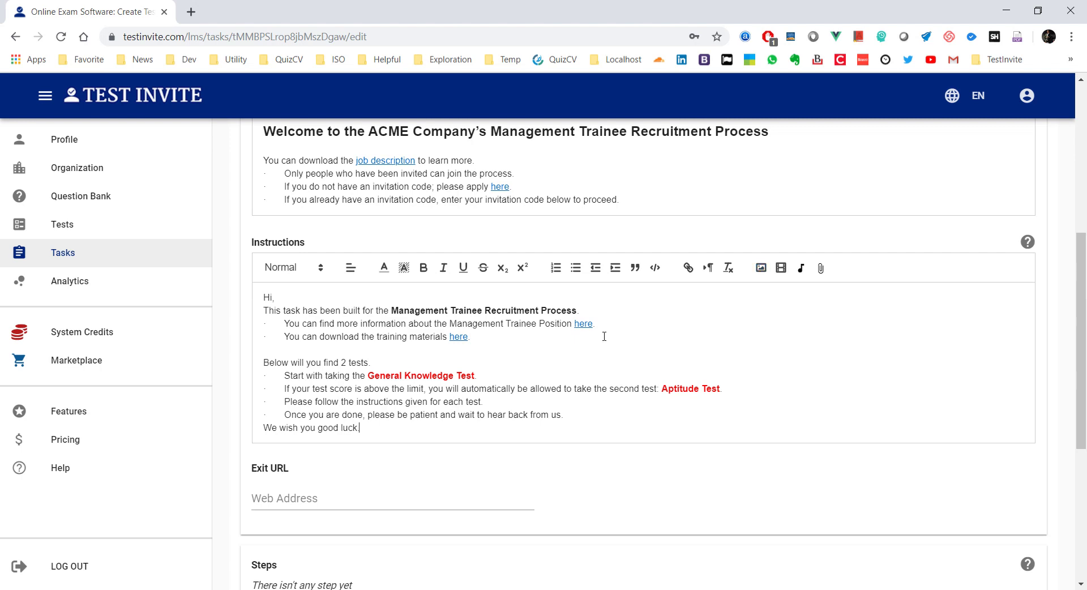
scroll(447, 198, up, 5)
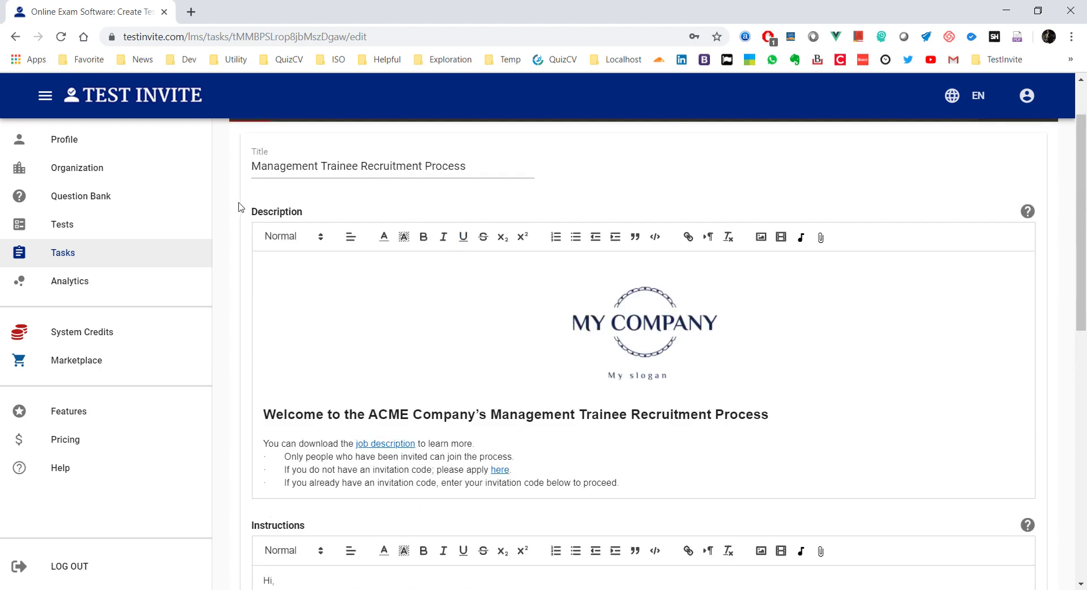
scroll(416, 307, down, 4)
scroll(416, 306, down, 2)
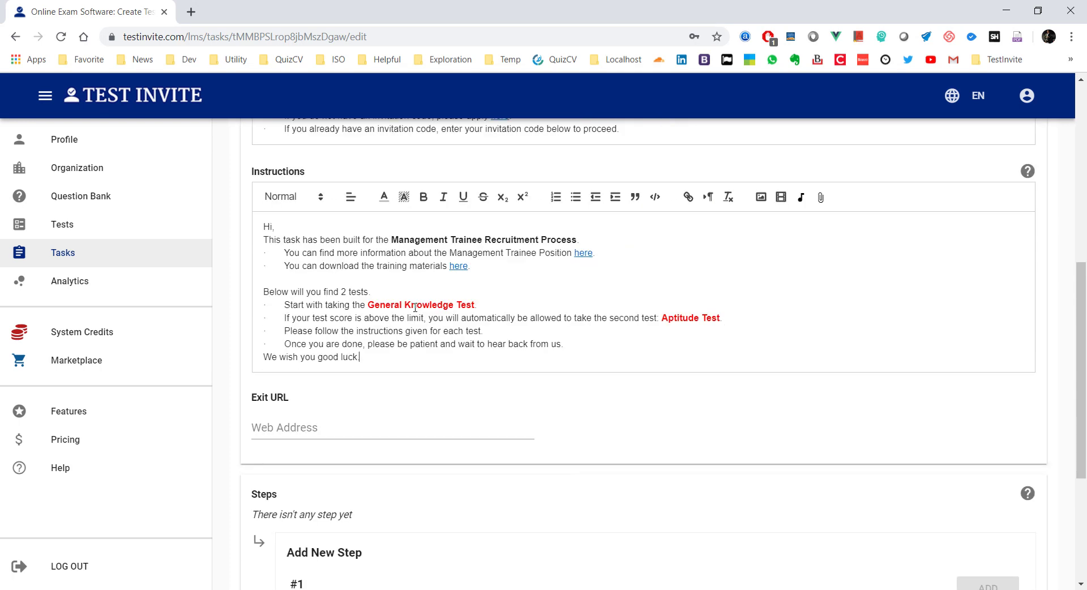
scroll(549, 322, down, 4)
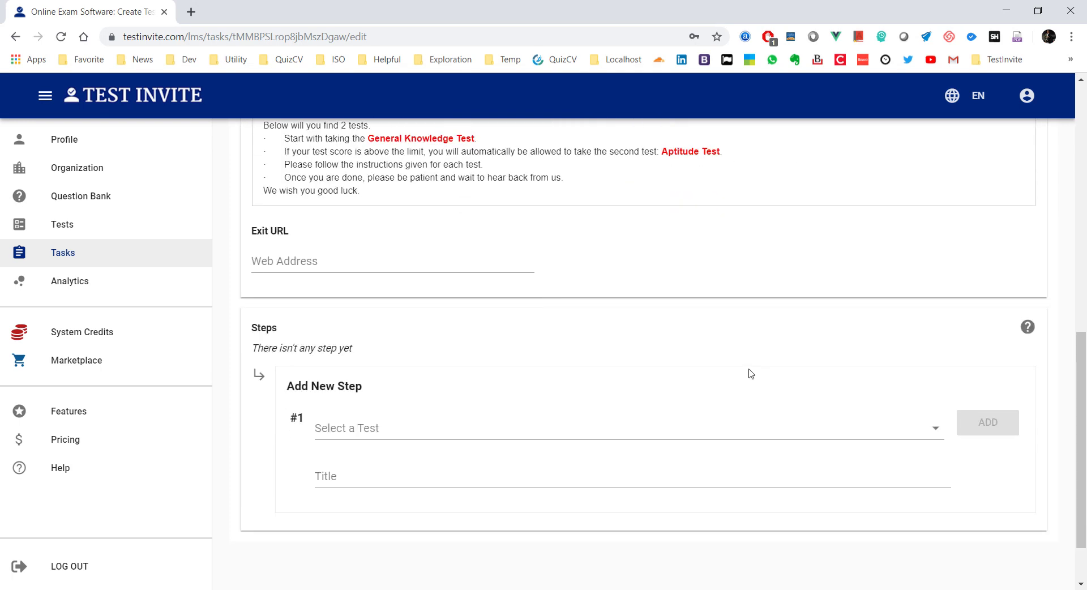
scroll(914, 465, up, 10)
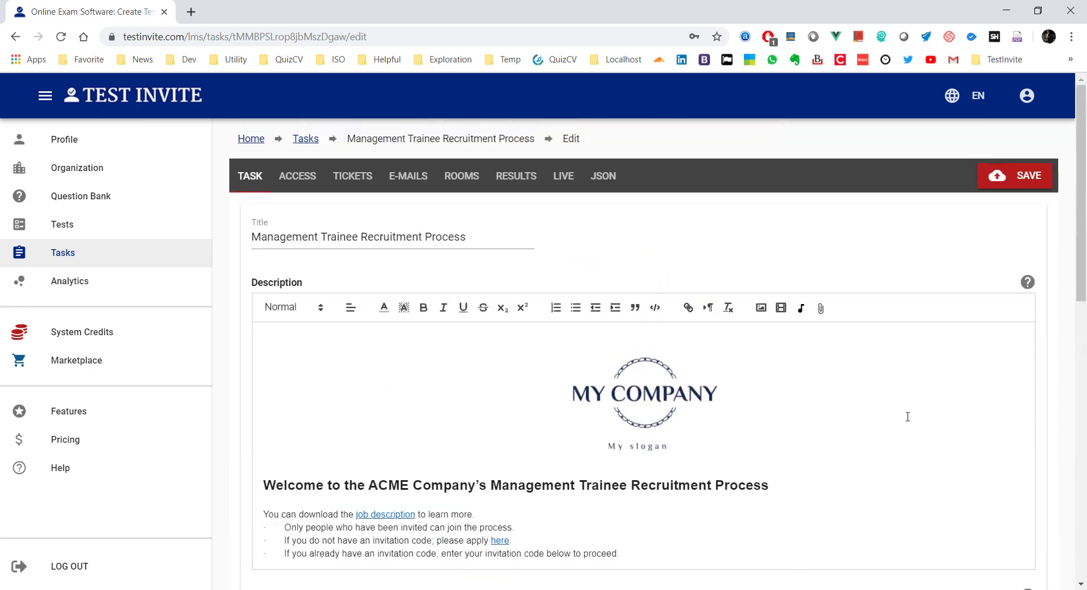
click(987, 168)
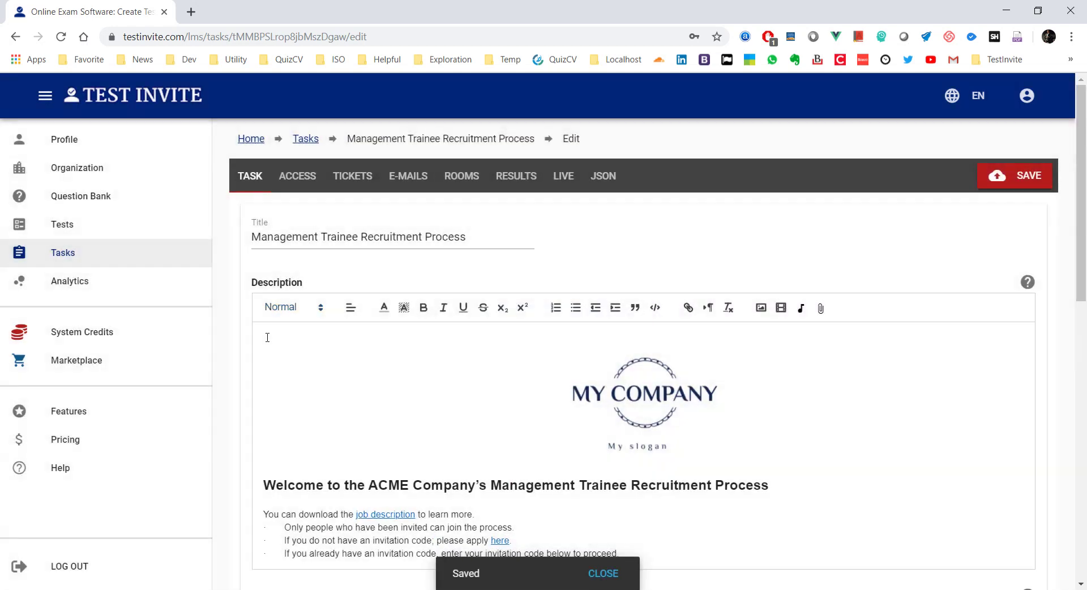
scroll(296, 355, down, 1)
scroll(297, 355, down, 2)
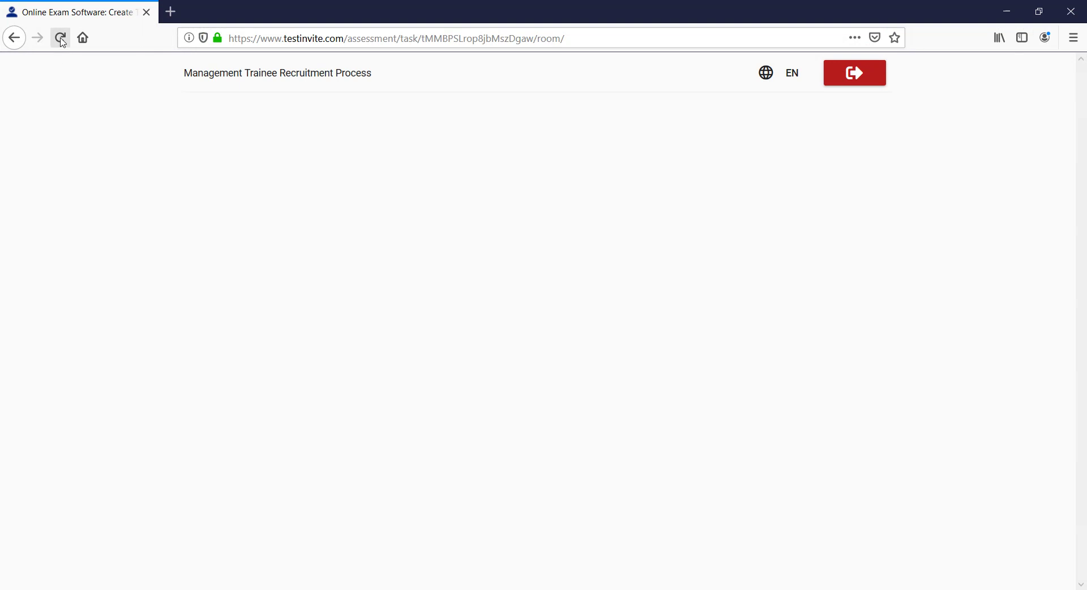
Step: Reload the Firefox candidate room to check the two-test instructions, then return to the editor
click(62, 40)
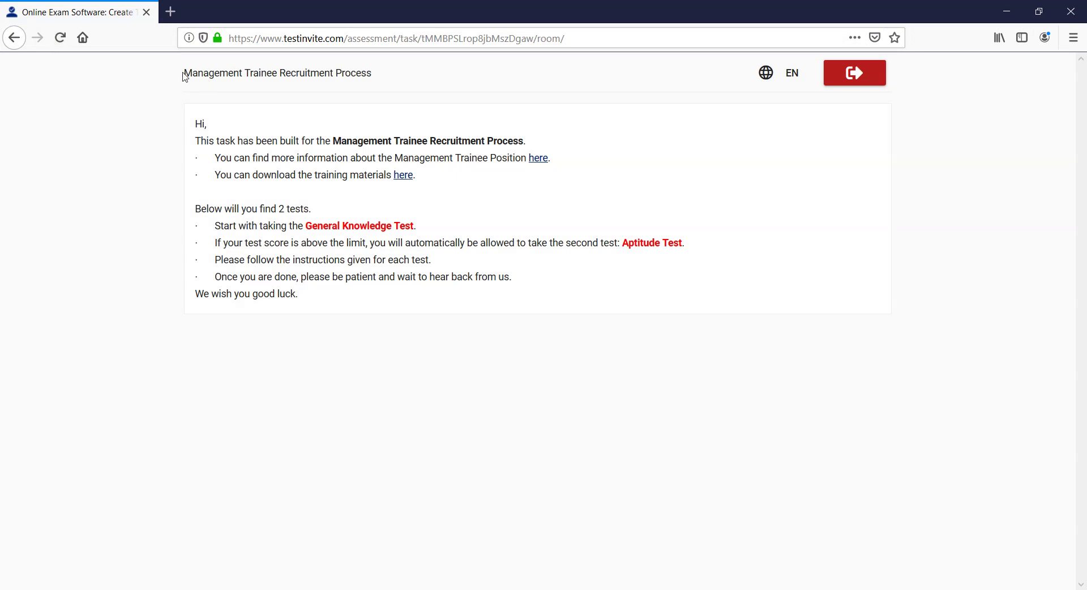
mouse_move(186, 73)
click(1000, 9)
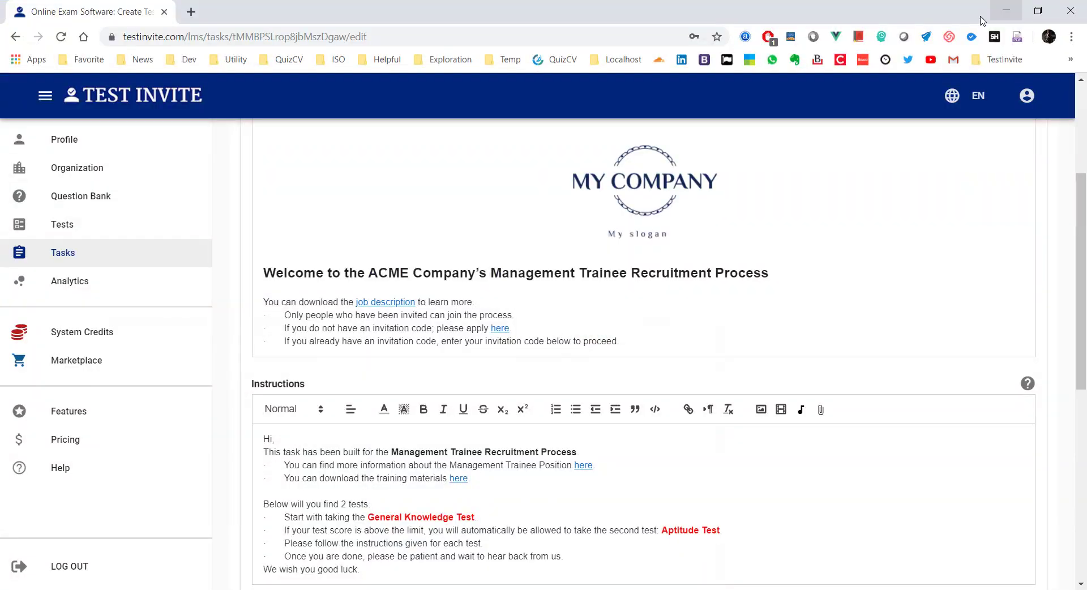
Step: Pick General Knowledge Test in Add New Step and add it as step #1
scroll(426, 264, down, 6)
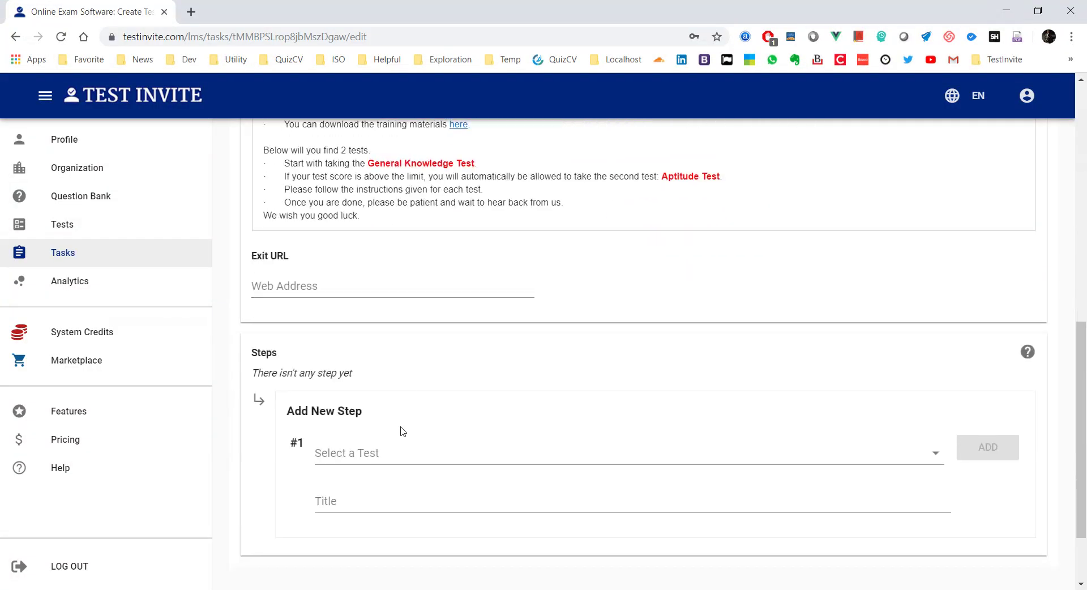
scroll(375, 433, down, 2)
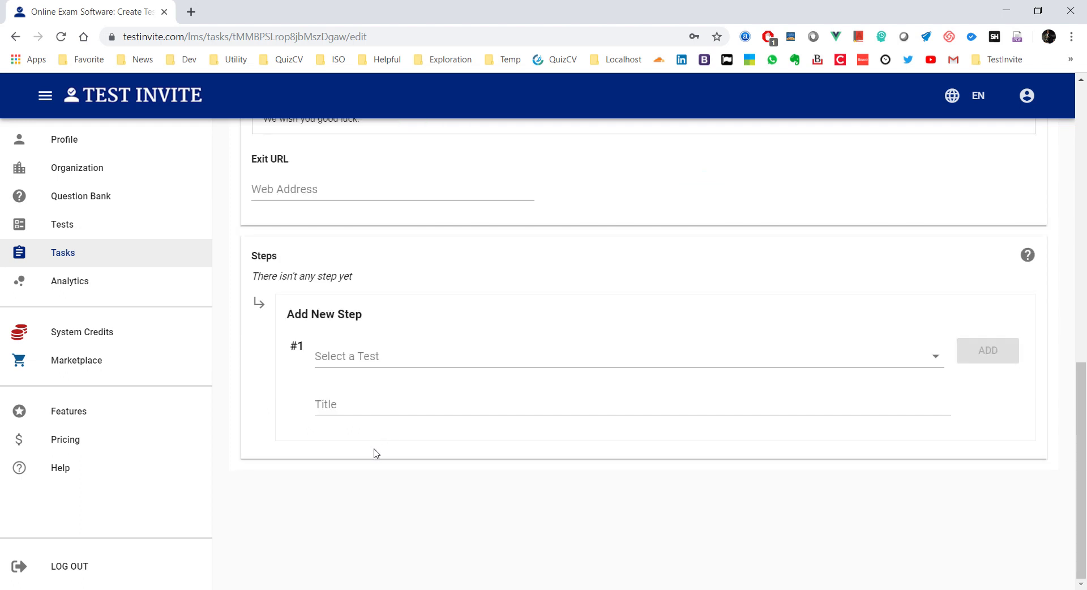
click(359, 356)
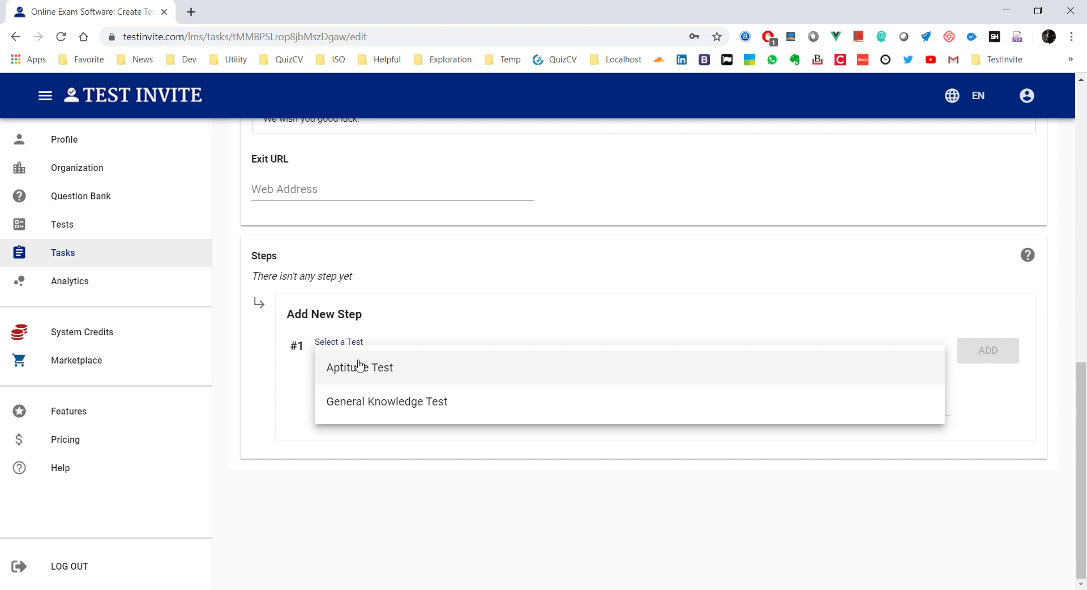
click(364, 402)
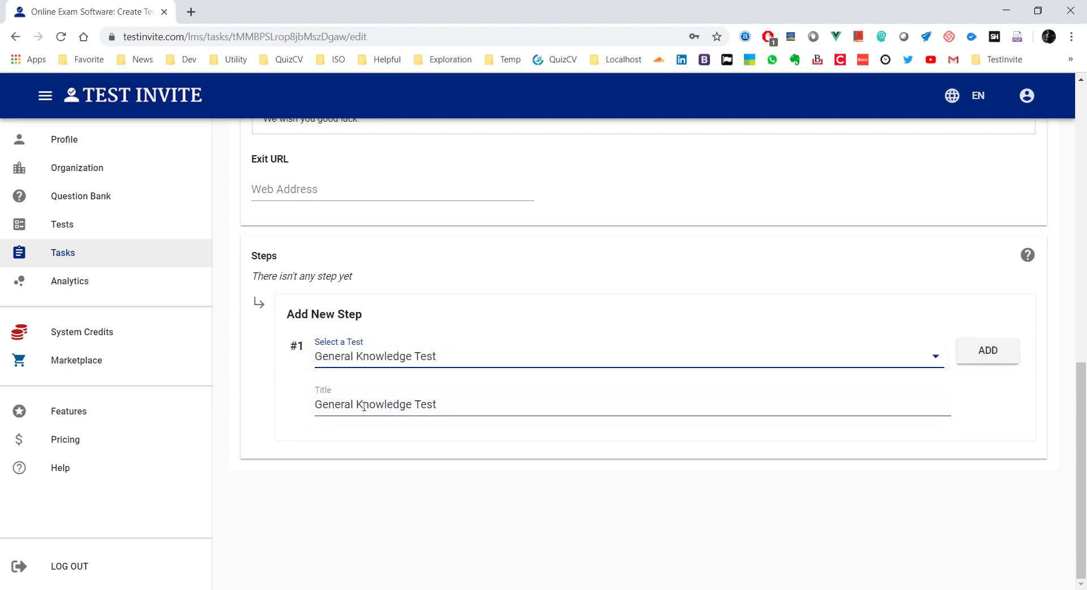
click(976, 355)
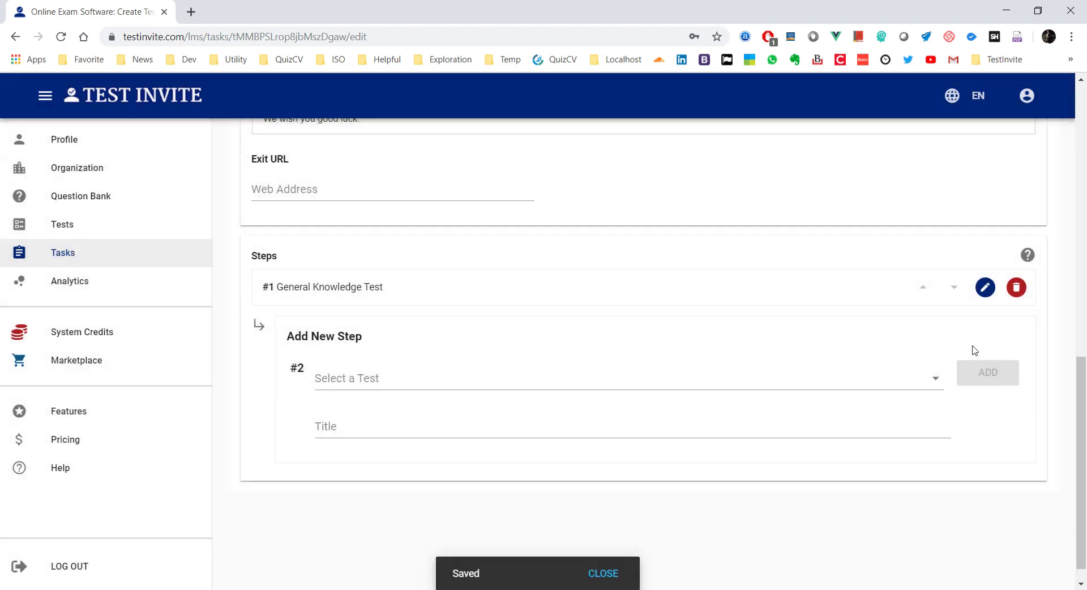
scroll(555, 306, up, 10)
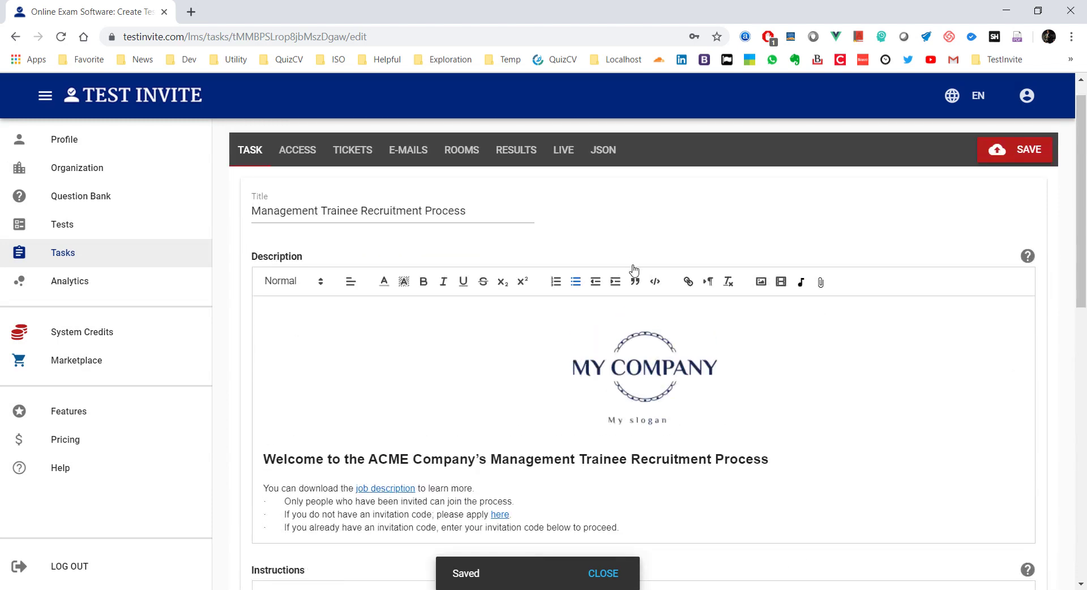
Step: Save the task, confirm the reloaded candidate room lists General Knowledge Test, then return to Steps
click(1002, 151)
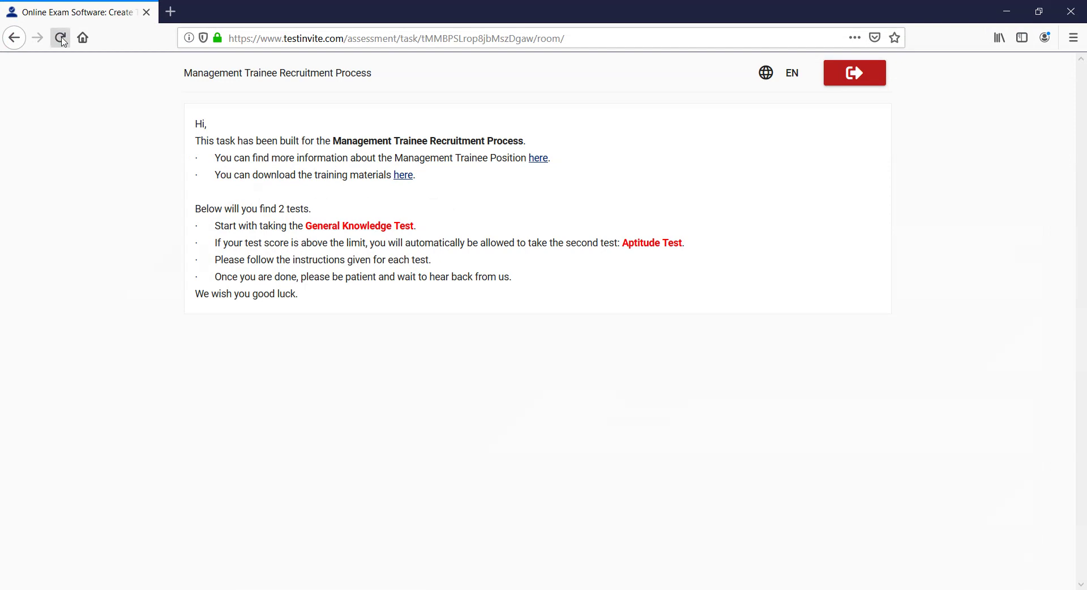
click(61, 39)
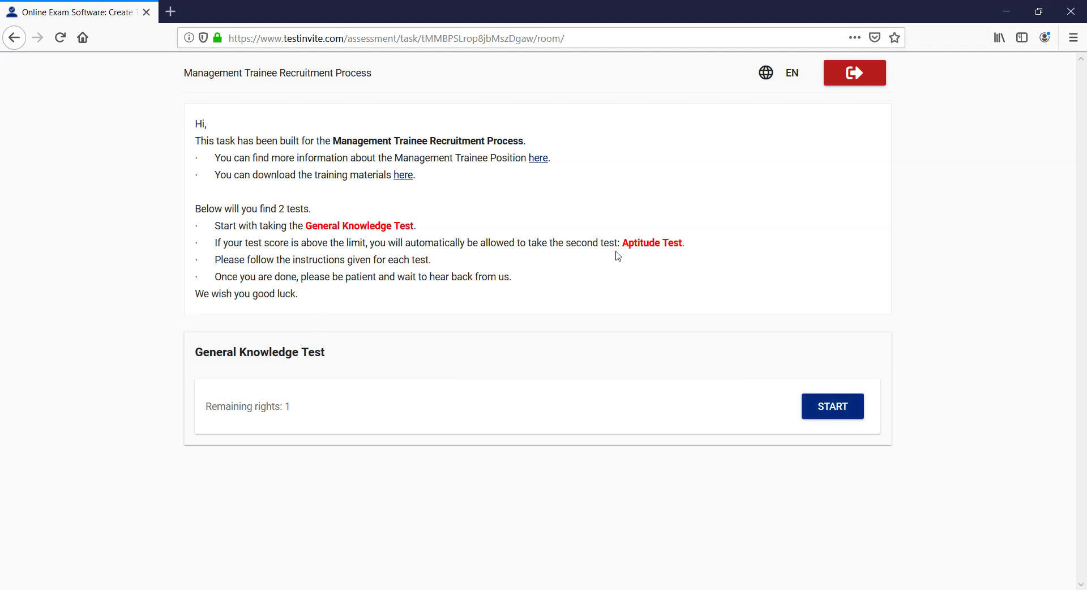
click(1007, 11)
scroll(467, 388, down, 5)
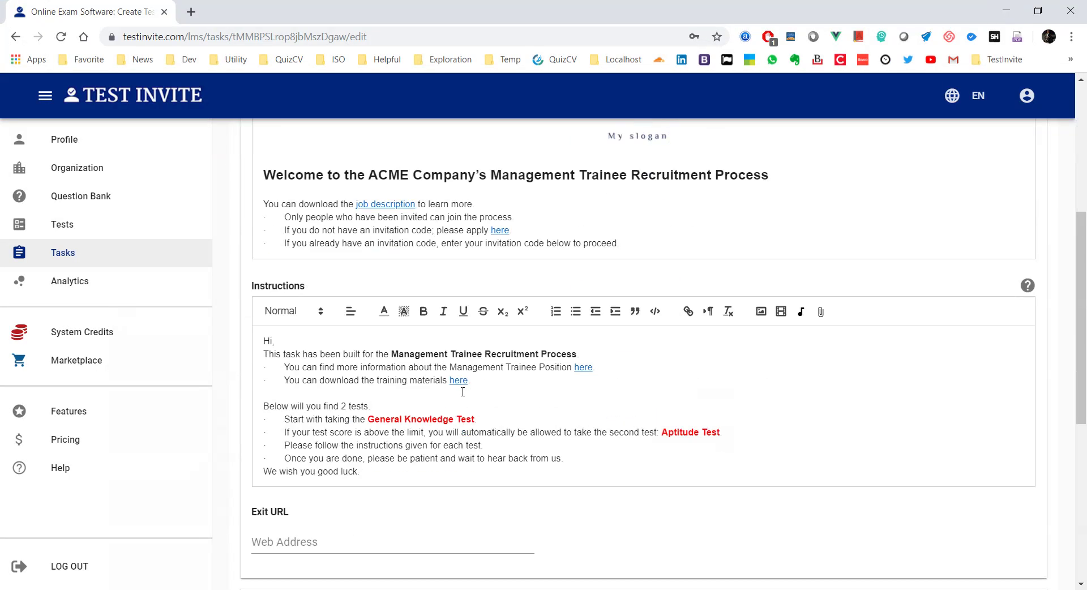
scroll(462, 392, down, 6)
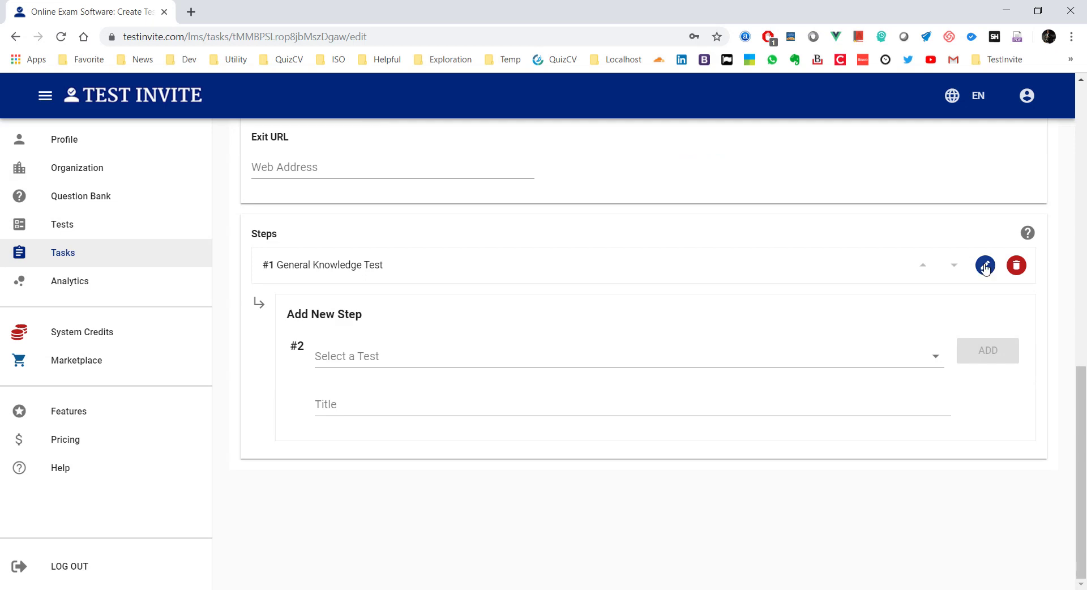
Step: Open step 1 for editing and select the five test-rule lines in Word
click(985, 266)
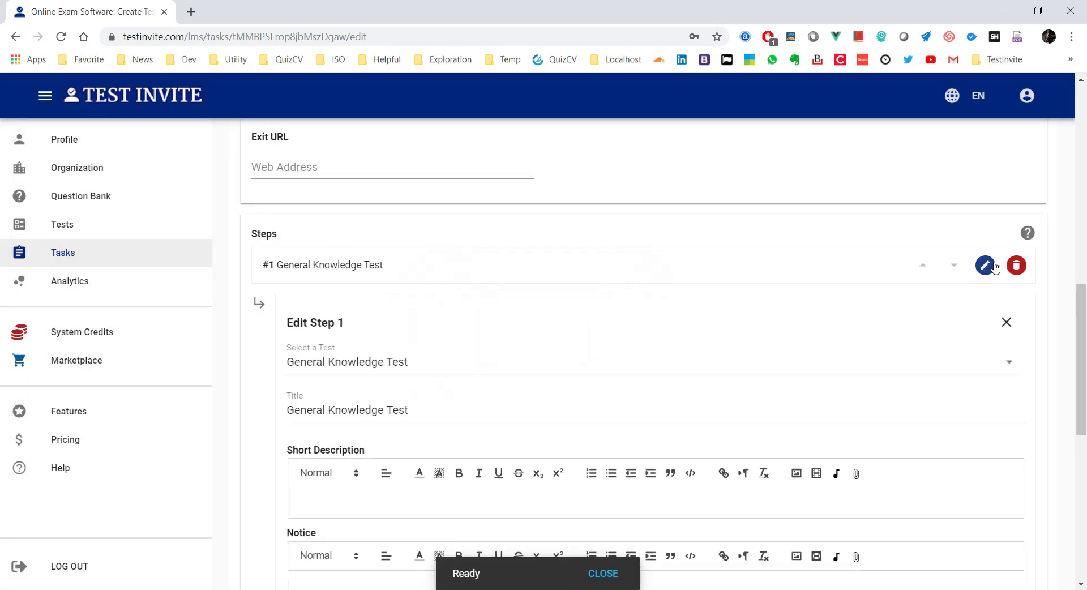
scroll(591, 303, down, 3)
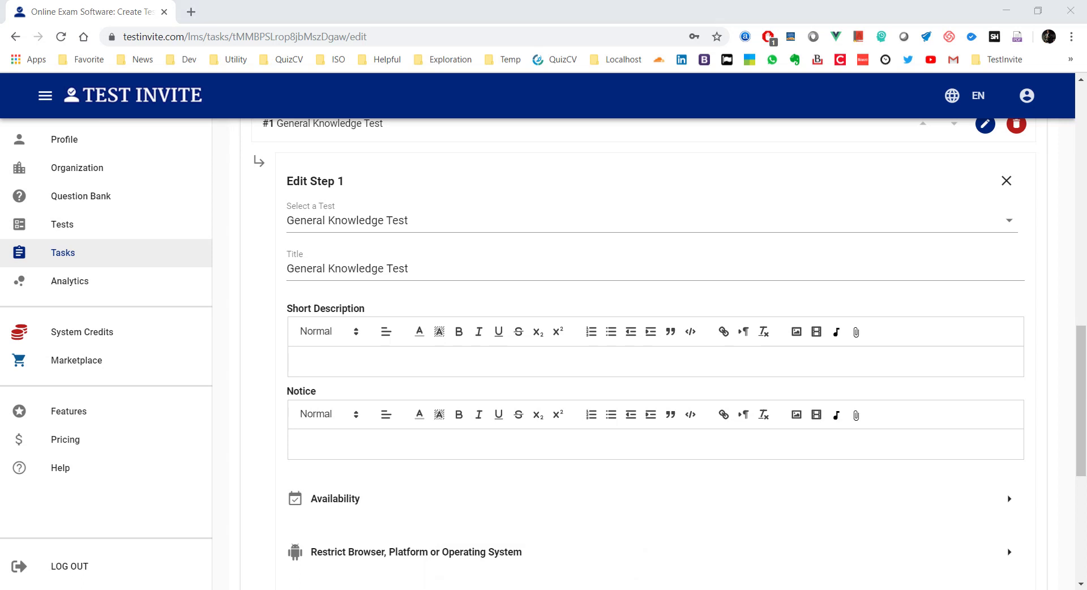
key(alt+Tab)
scroll(383, 351, down, 7)
scroll(383, 351, down, 3)
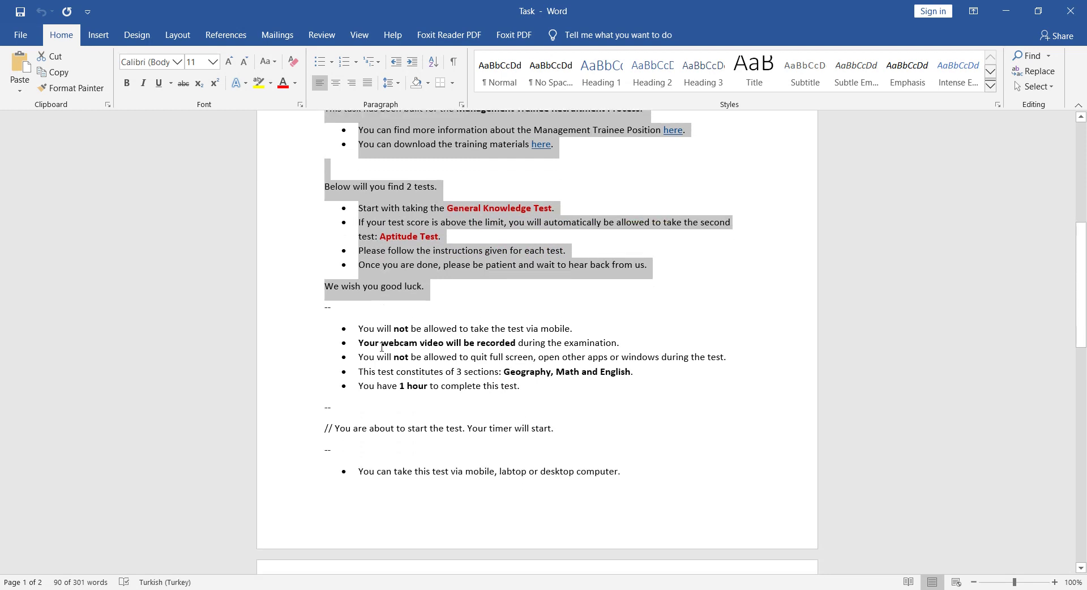
drag(529, 383, 332, 326)
key(ctrl+c)
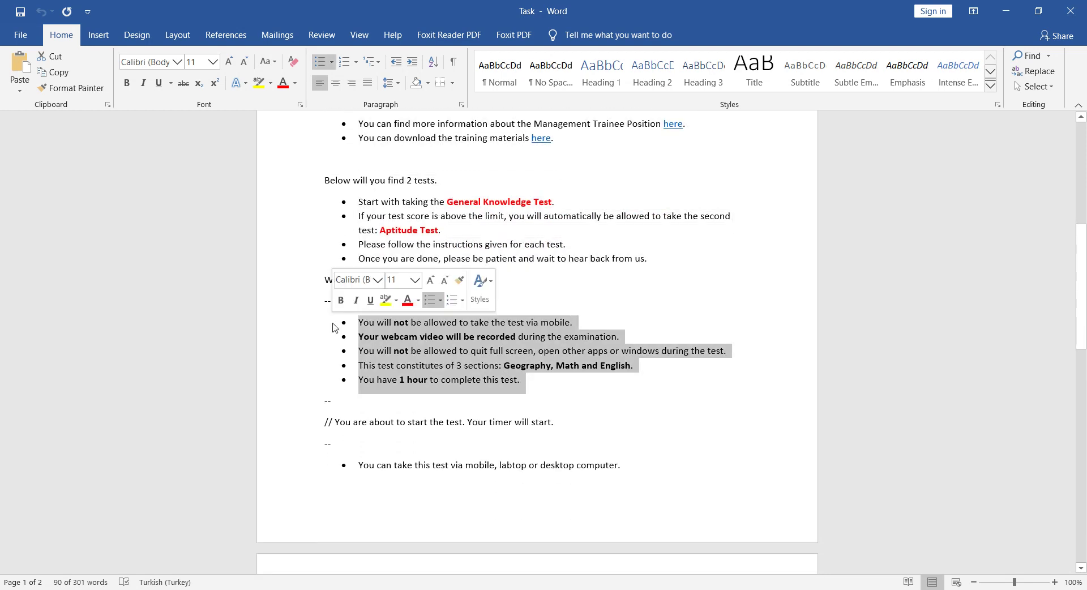
Step: Paste the five rules into Short Description, save the task, and reload the candidate room
click(1000, 9)
key(ctrl+v)
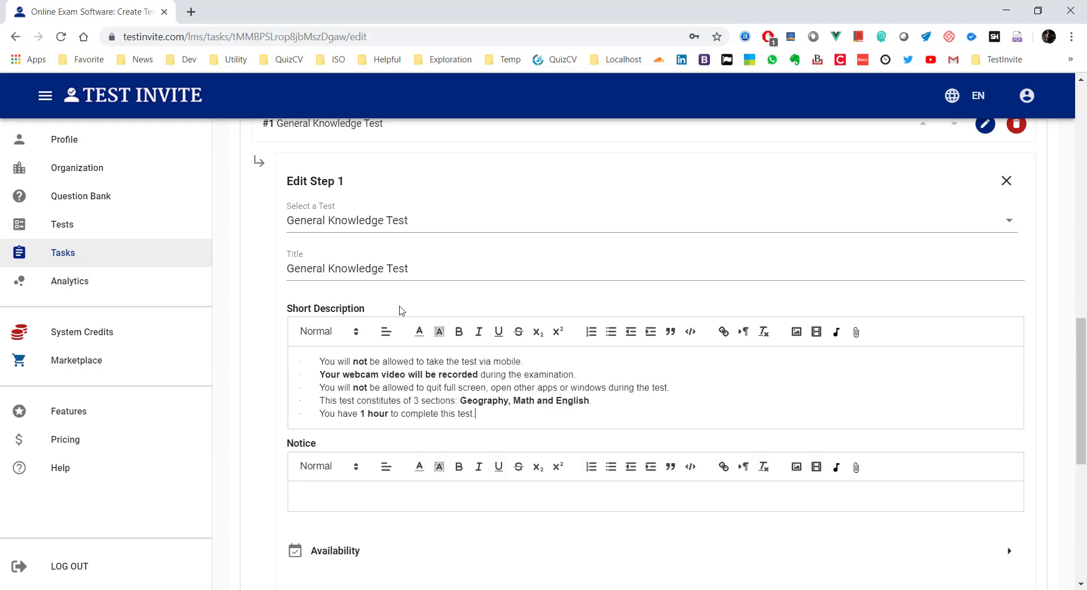
scroll(403, 312, down, 1)
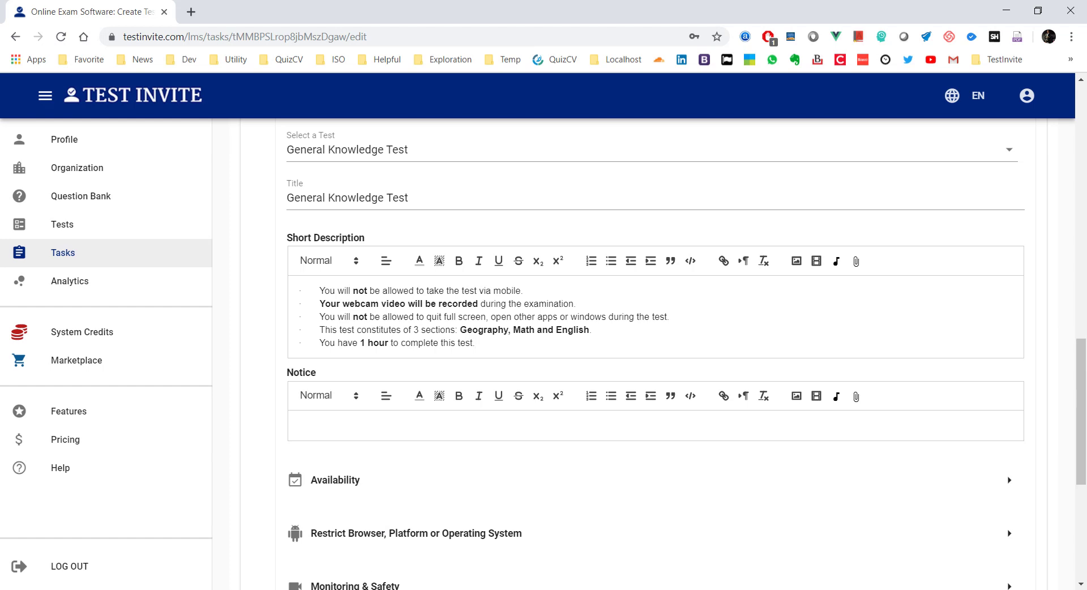
scroll(898, 185, up, 15)
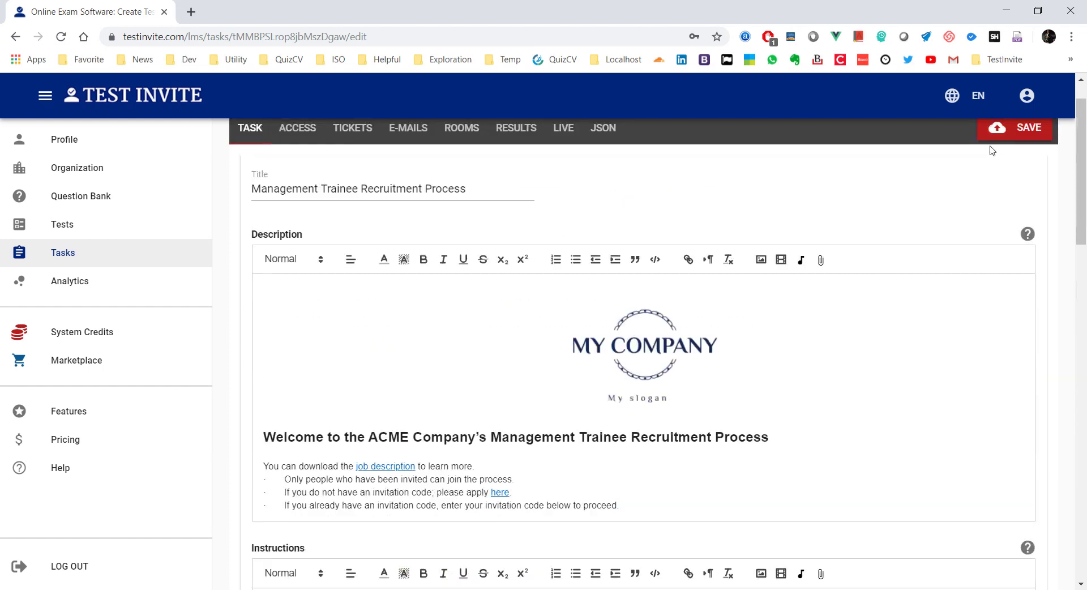
click(1019, 128)
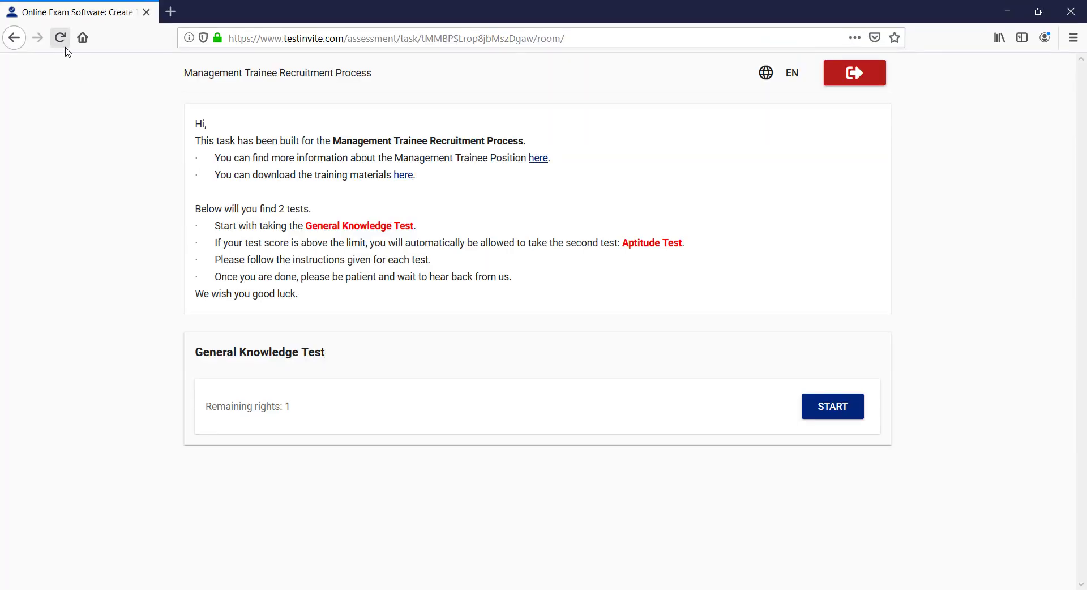
click(61, 38)
Step: Reload the candidate page, then save the task again in the editor
click(60, 38)
key(alt+Tab)
scroll(340, 396, down, 10)
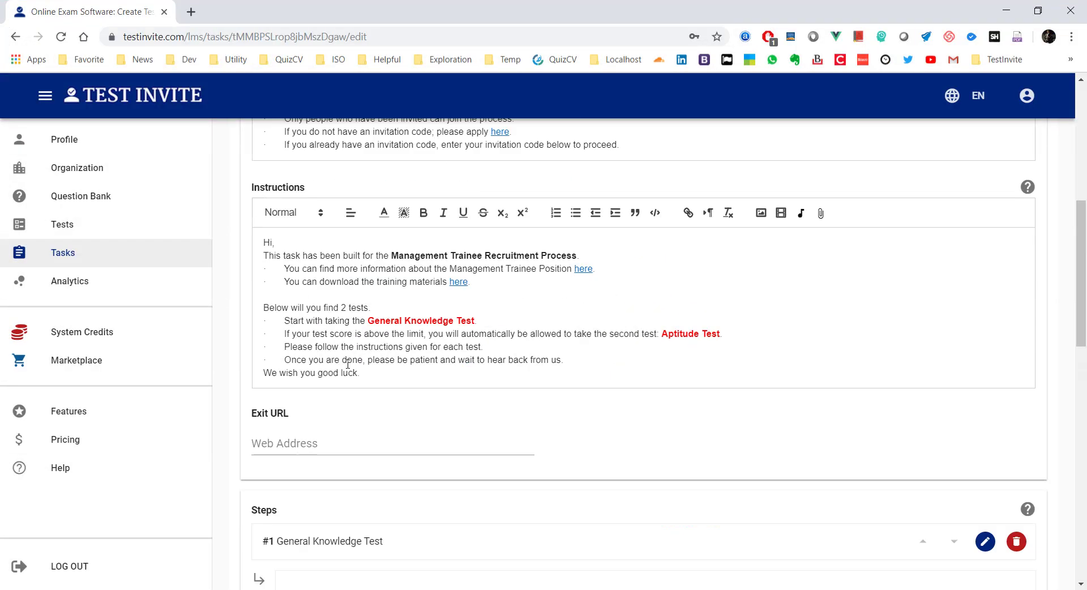
scroll(347, 363, down, 4)
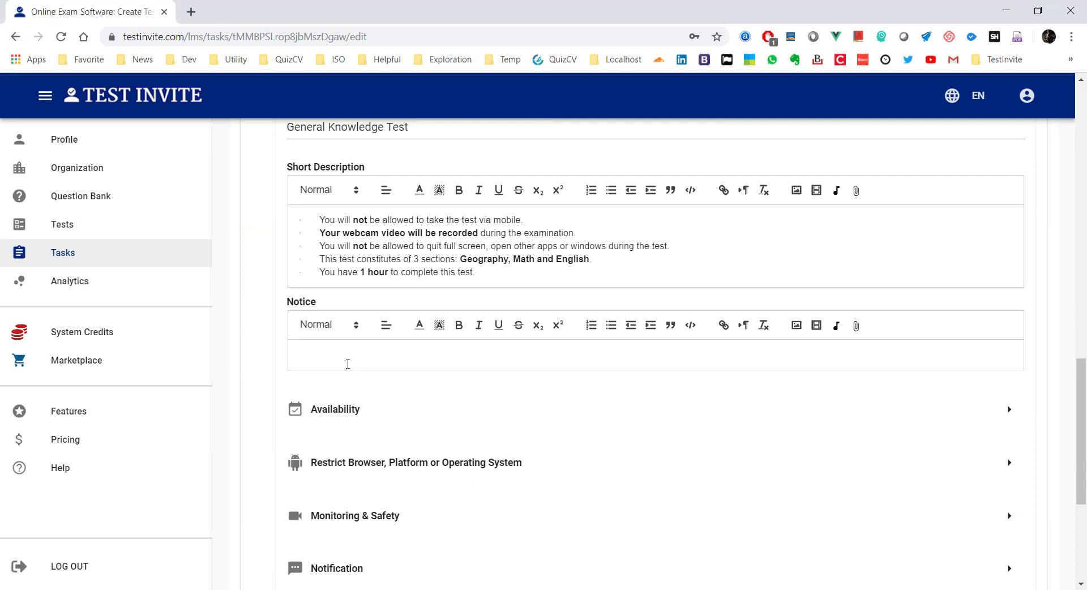
scroll(347, 363, up, 15)
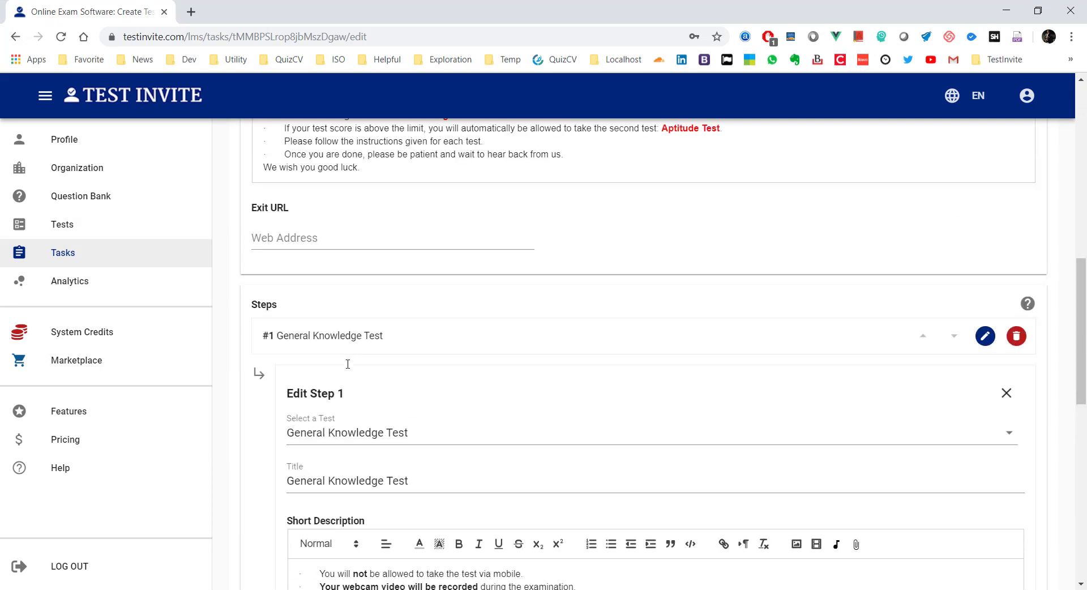
click(995, 171)
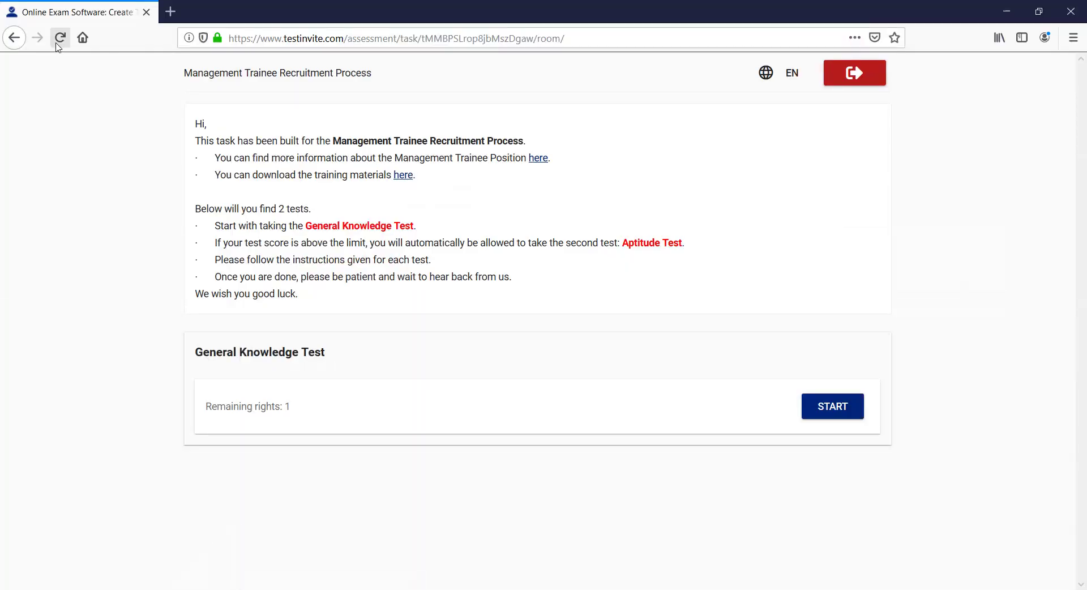
Step: Reload the candidate page several times with DevTools opened and closed, then return to the editor
click(60, 43)
click(60, 39)
key(F12)
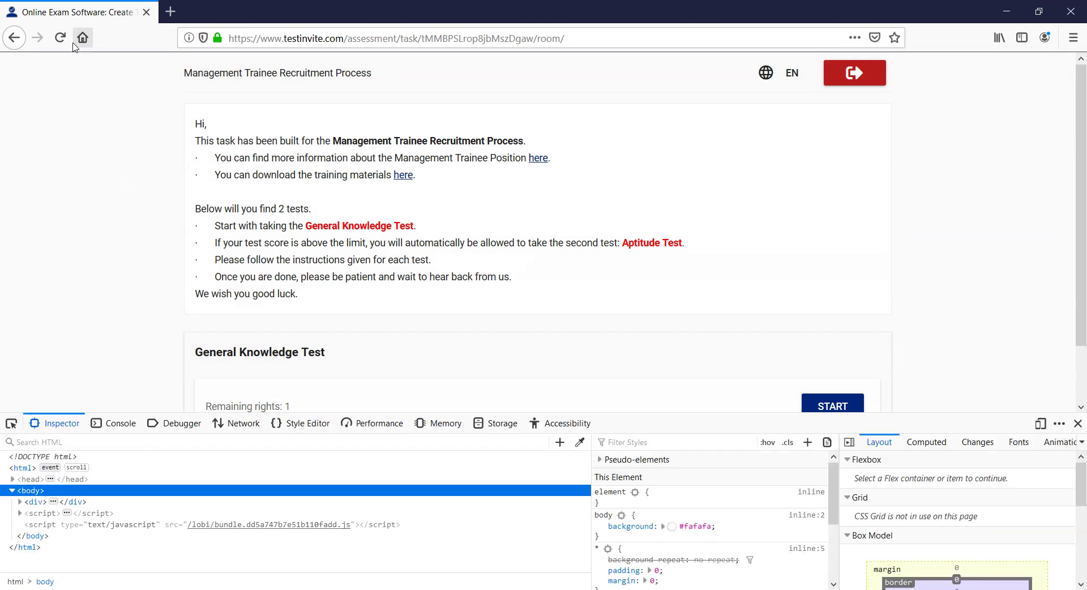
click(69, 40)
click(1079, 424)
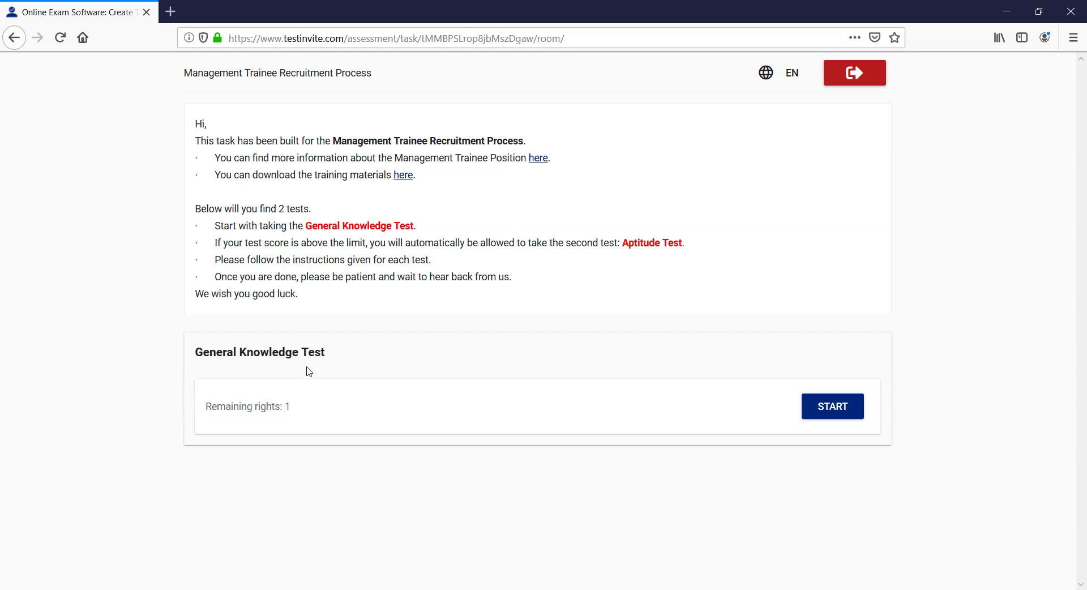
click(222, 589)
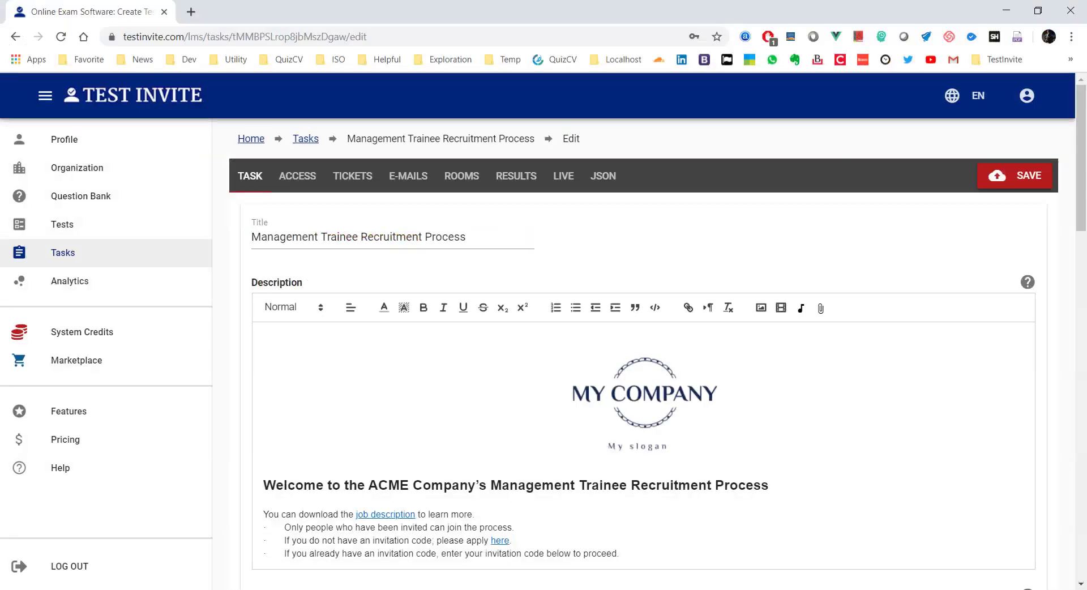
Step: Save Edit Step 1, reopen it, and save it again with its five-rule Short Description
scroll(424, 354, down, 19)
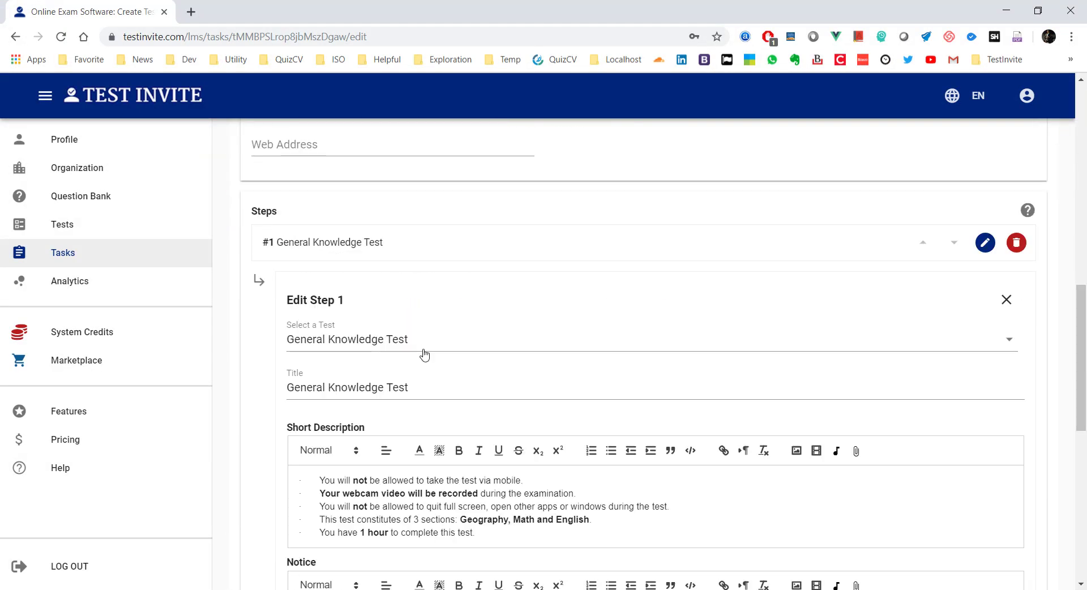
scroll(429, 352, down, 3)
click(997, 413)
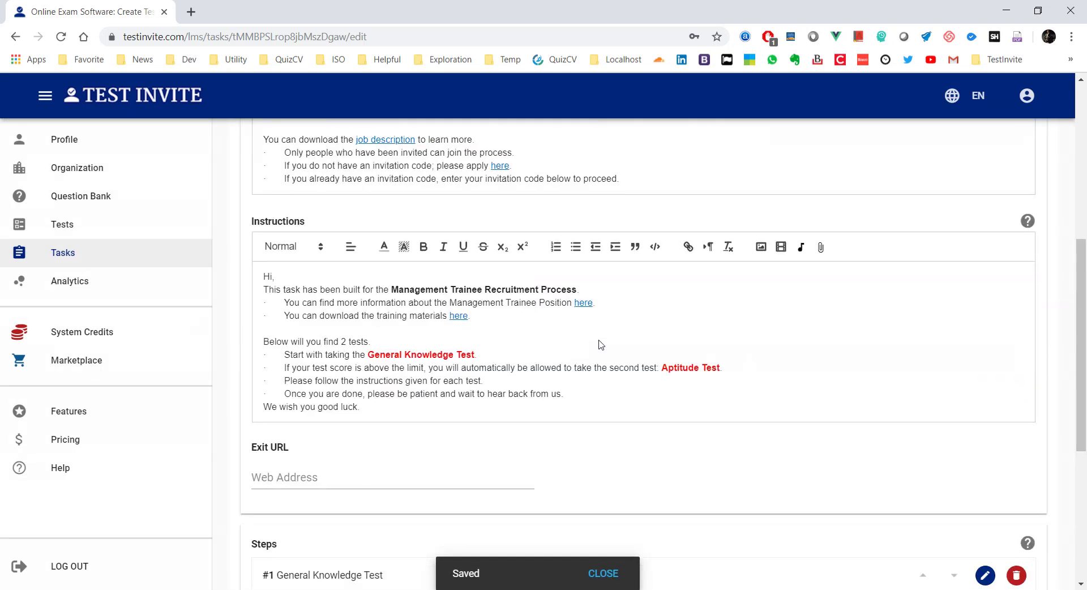
click(983, 269)
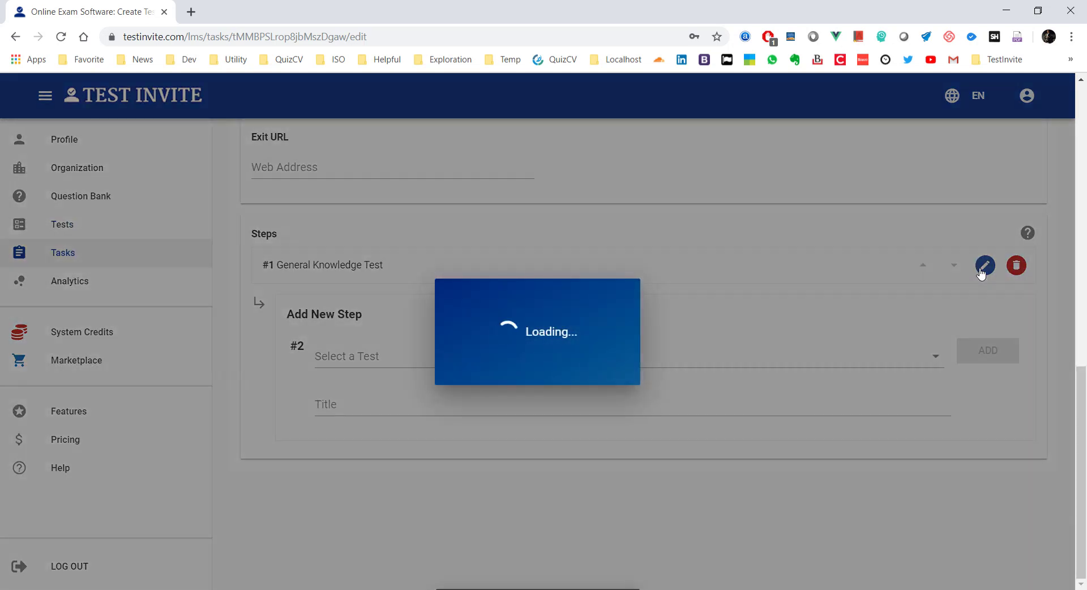
scroll(582, 296, down, 3)
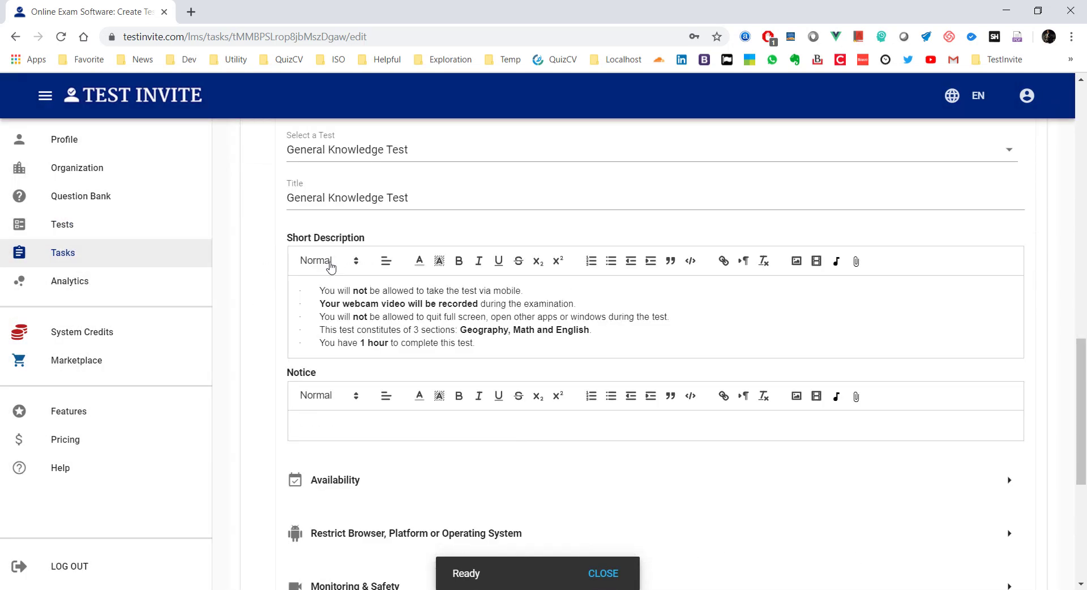
scroll(386, 338, down, 5)
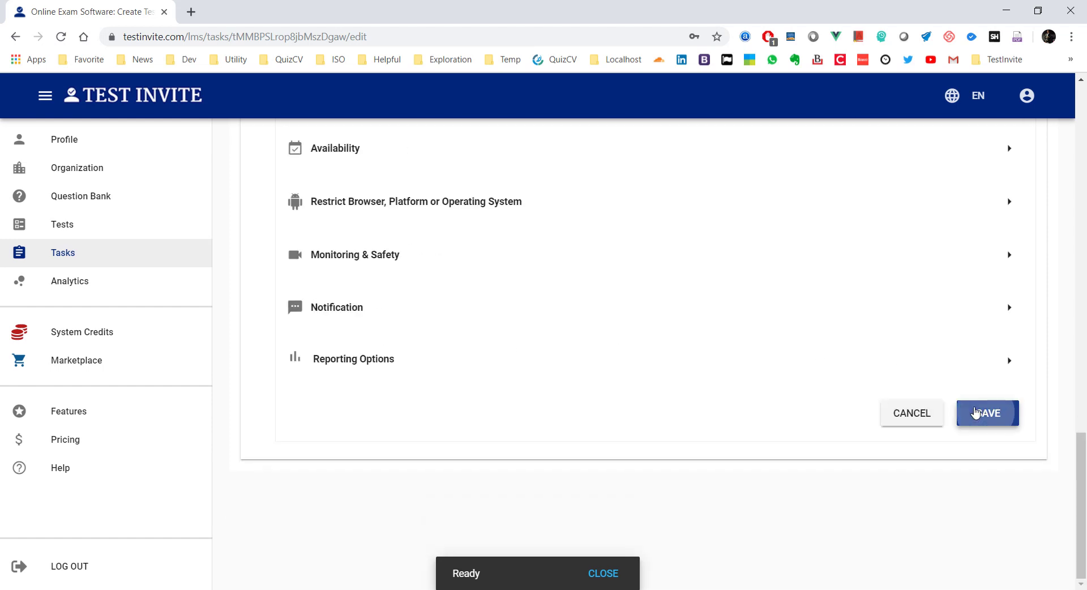
click(968, 413)
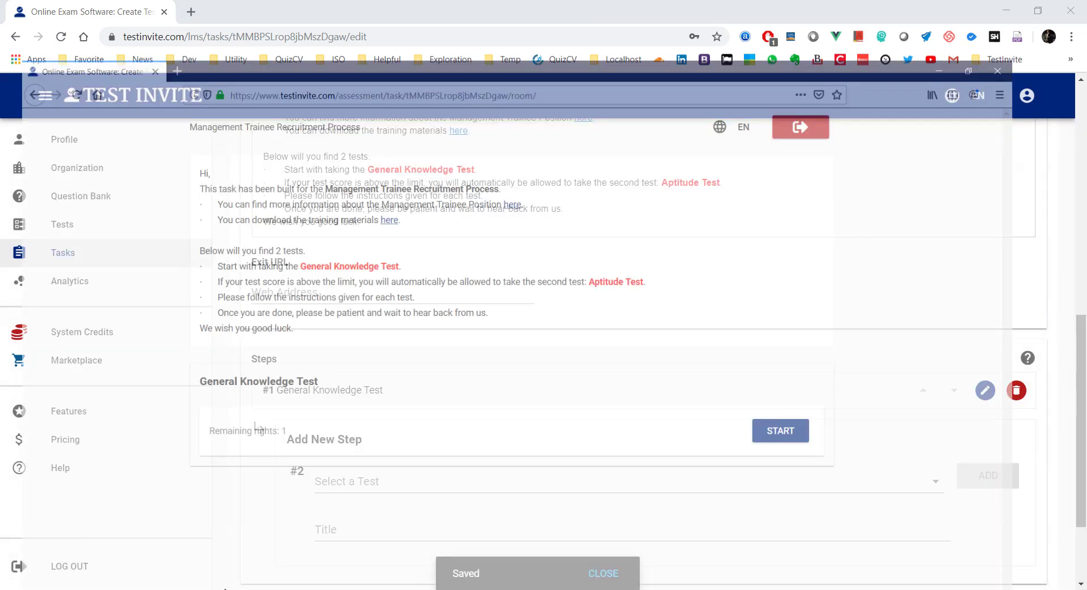
Step: Reload the candidate page and look over the webcam rules and task instructions
click(57, 39)
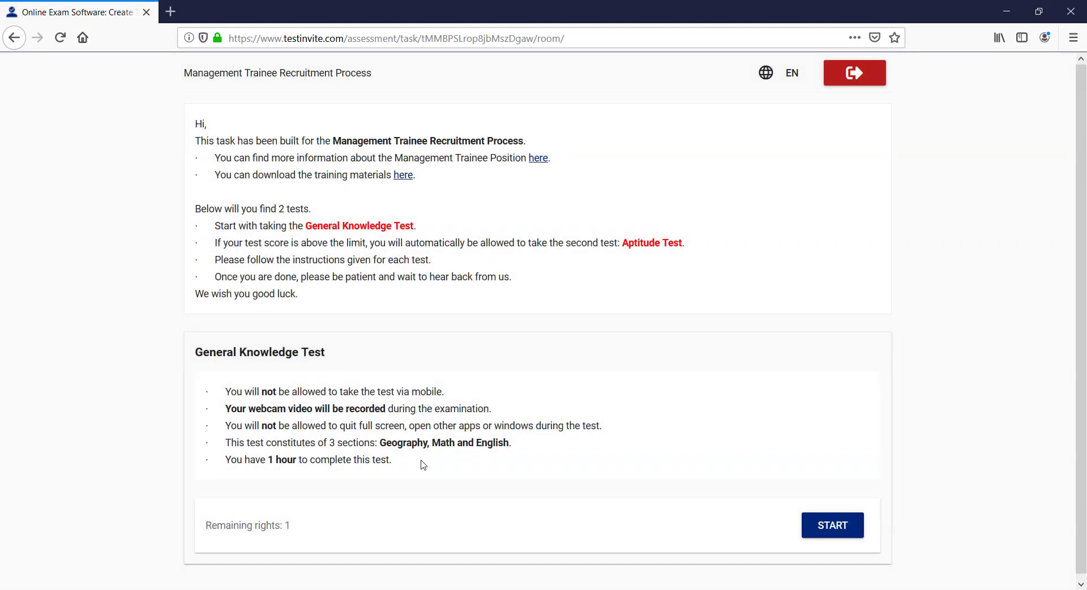
drag(406, 463, 209, 390)
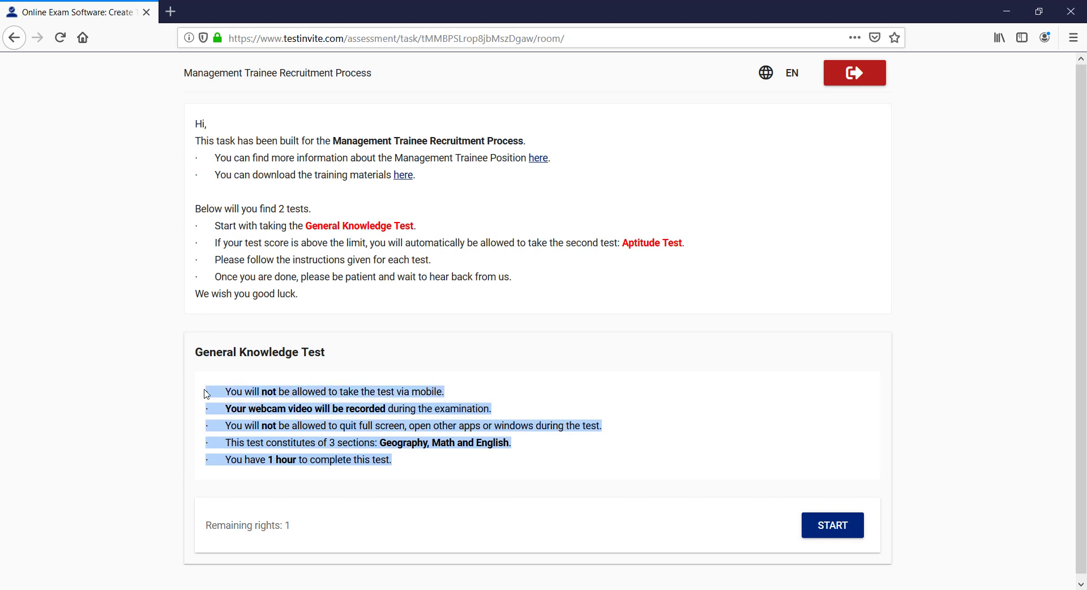
click(159, 366)
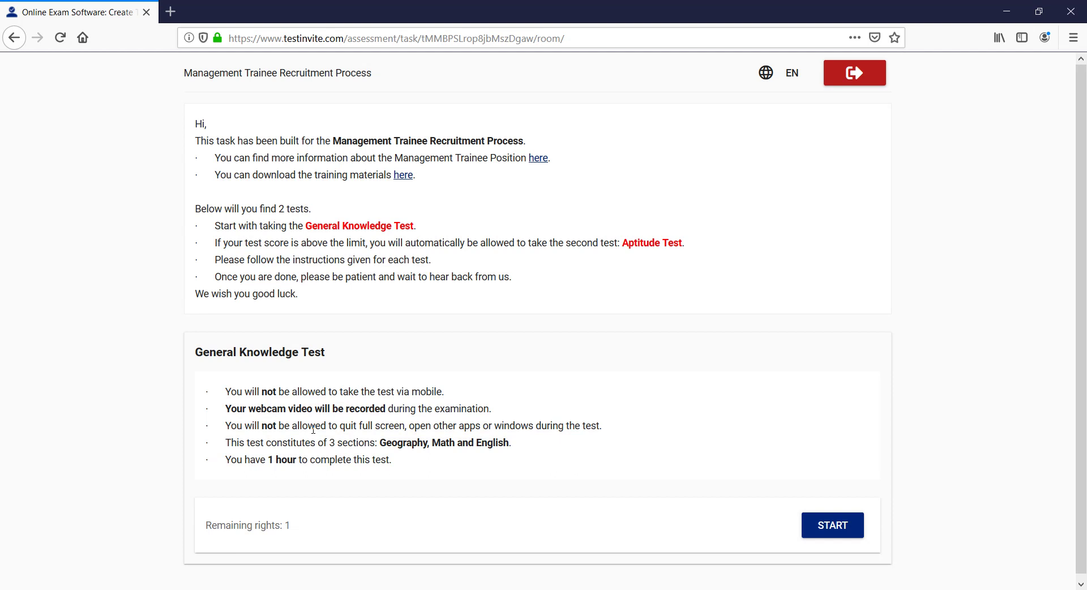
drag(197, 120, 337, 301)
click(339, 303)
Step: Review the five General Knowledge Test rules, then try starting the test and cancel the blank confirmation
scroll(211, 257, down, 1)
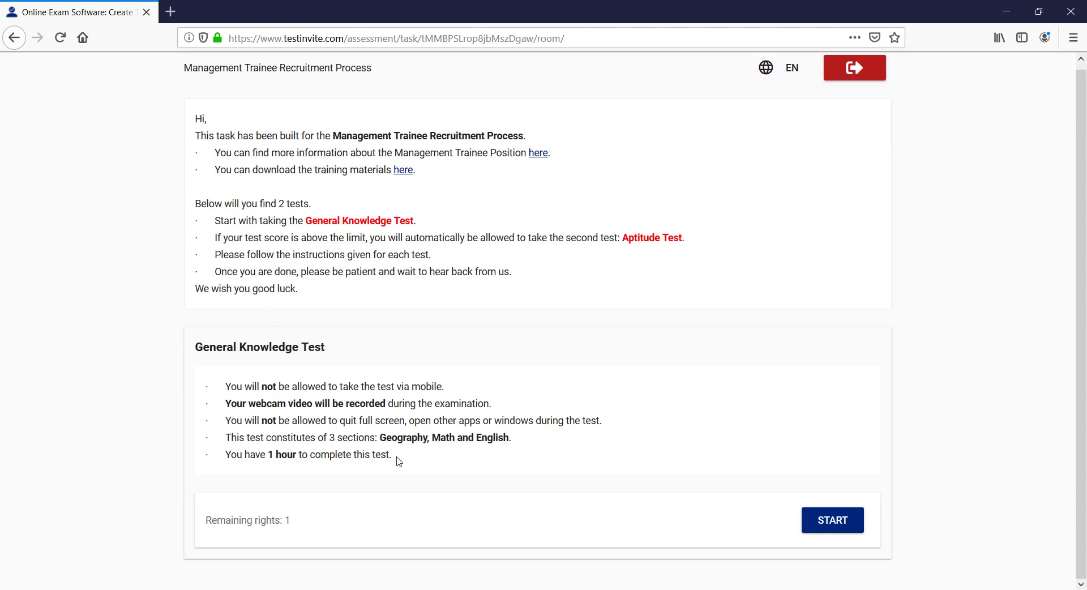
drag(396, 460, 221, 381)
click(237, 390)
click(825, 519)
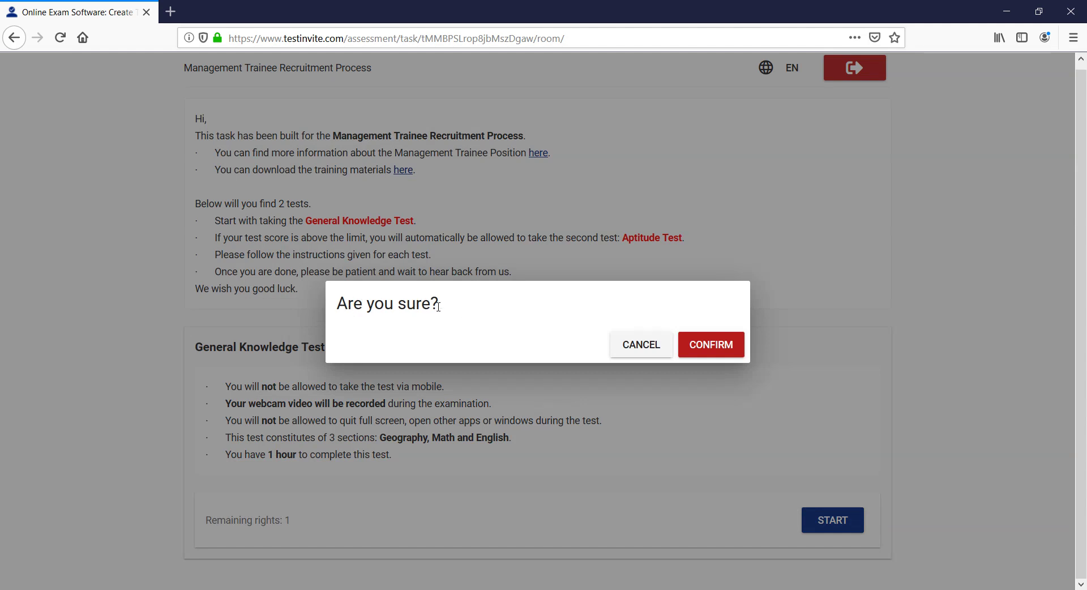
click(651, 350)
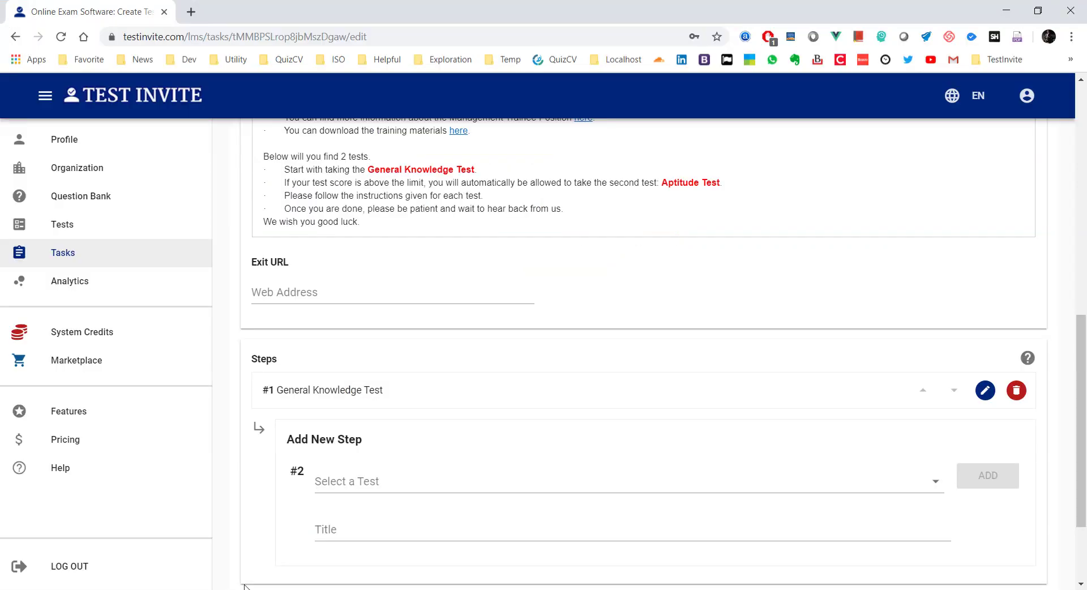
Step: Open the General Knowledge Test step's edit form and scroll to its Notice field
scroll(341, 417, down, 2)
click(985, 265)
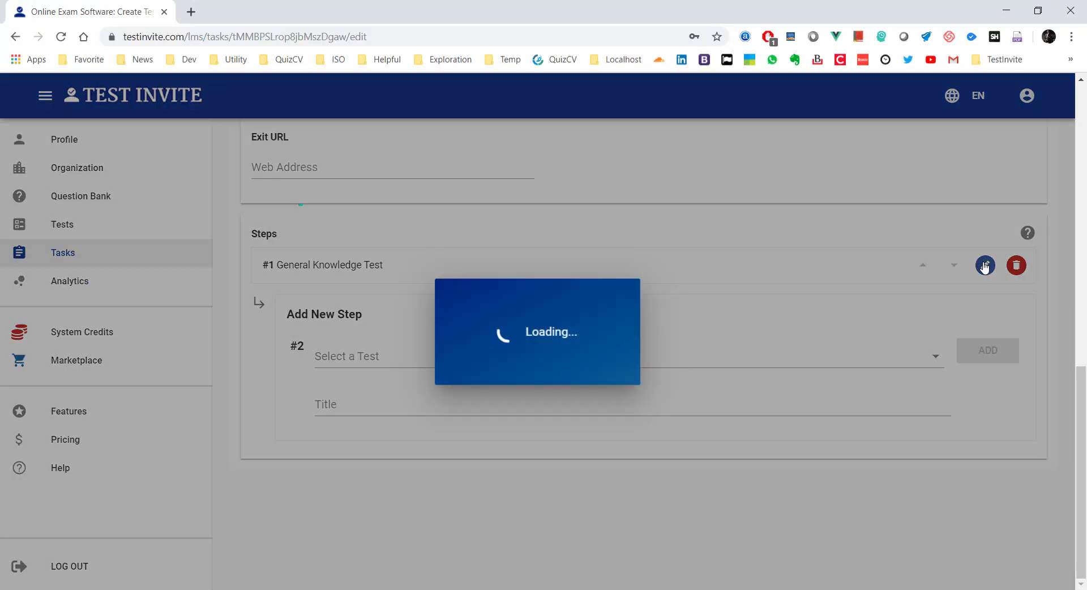
scroll(499, 305, down, 7)
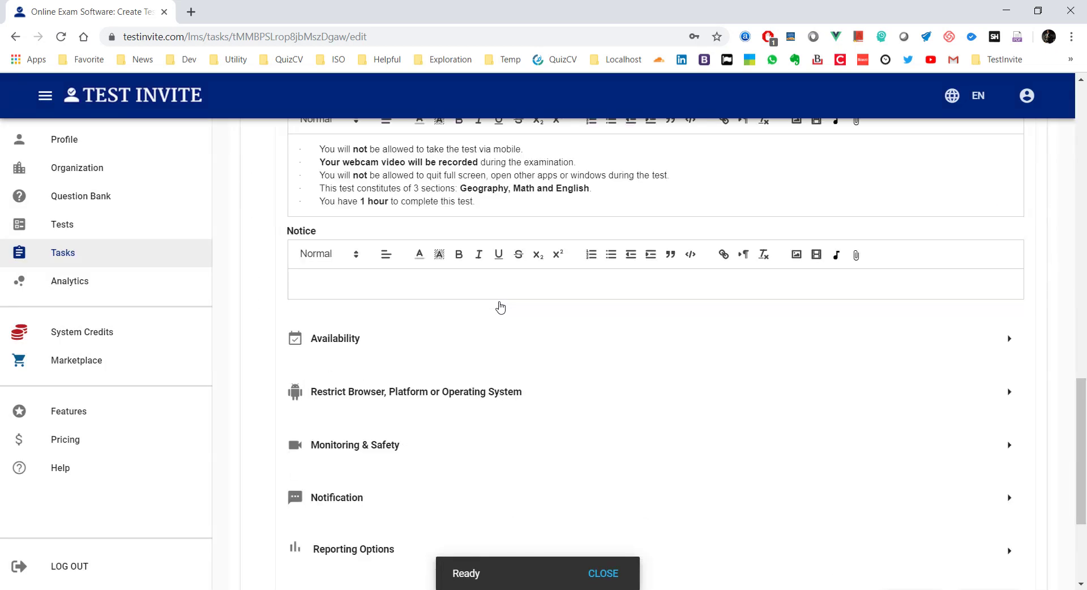
scroll(490, 303, up, 2)
Step: Copy the sentence 'You are about to start the test...' from the Word draft
key(alt+Tab)
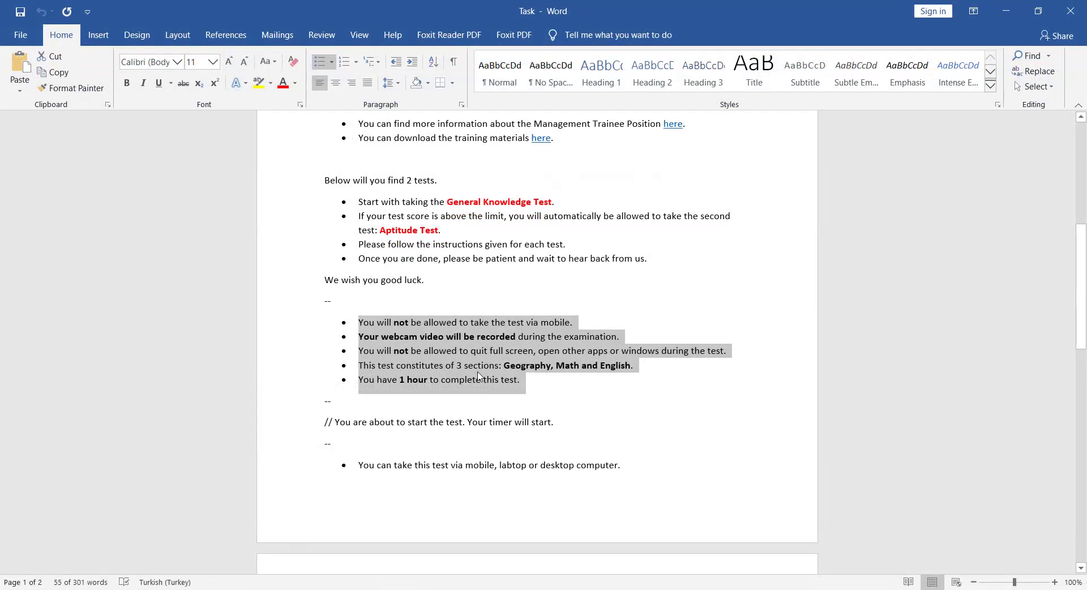
drag(568, 424, 342, 425)
key(ctrl+c)
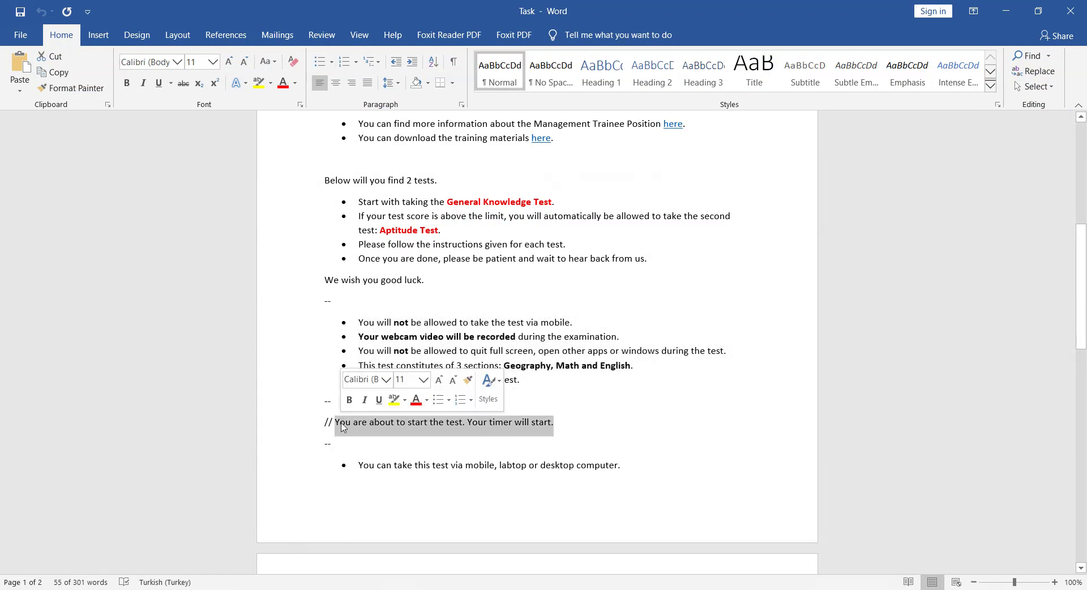
key(alt+Tab)
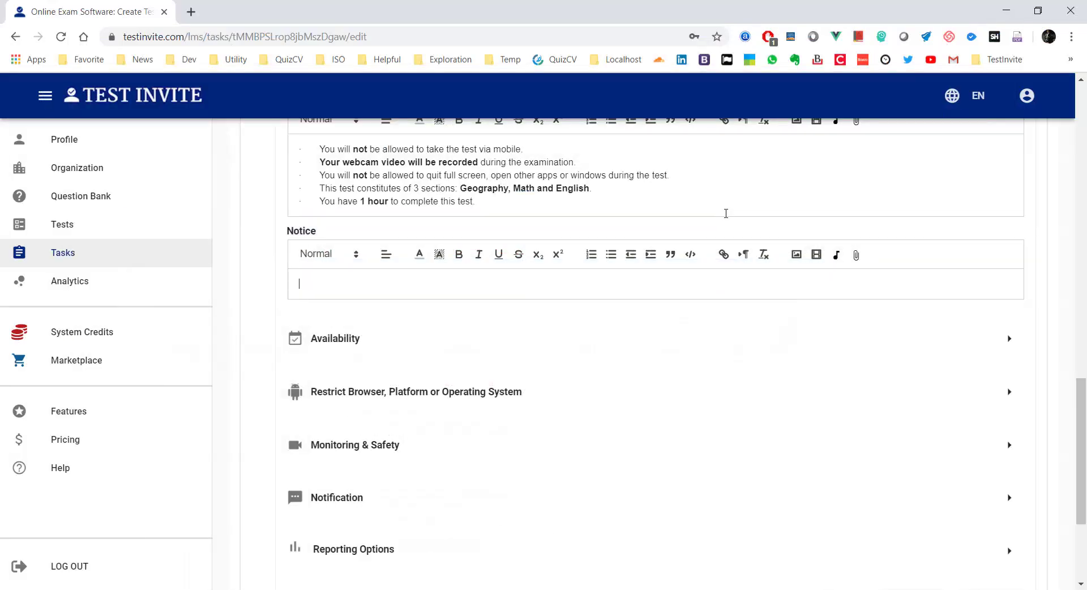
Step: Paste 'You are about to start the test. Your timer will start.' into the Notice and save the step
key(ctrl+v)
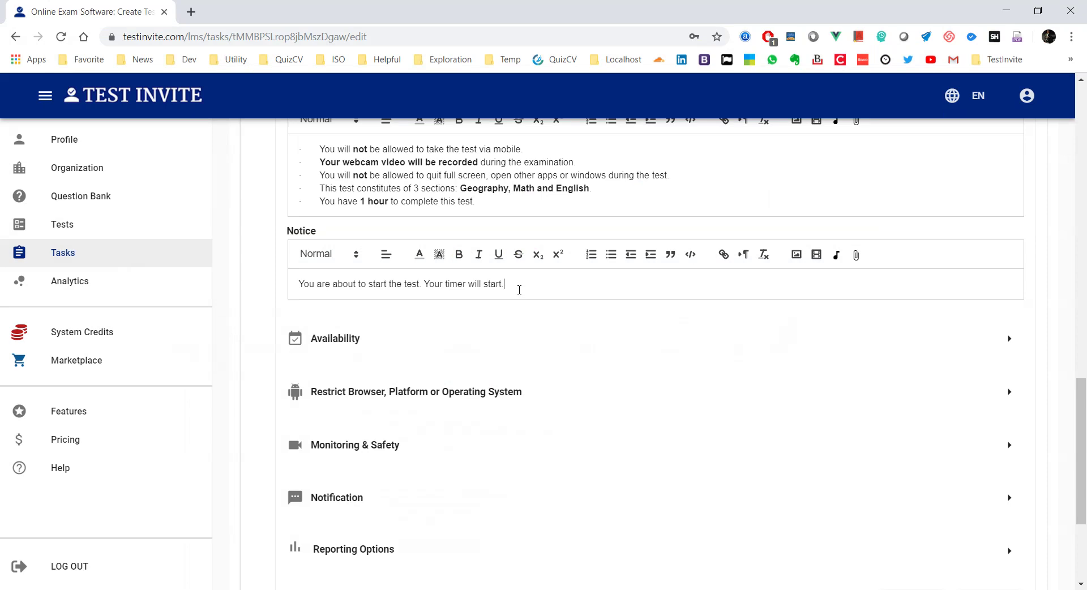
scroll(626, 310, down, 3)
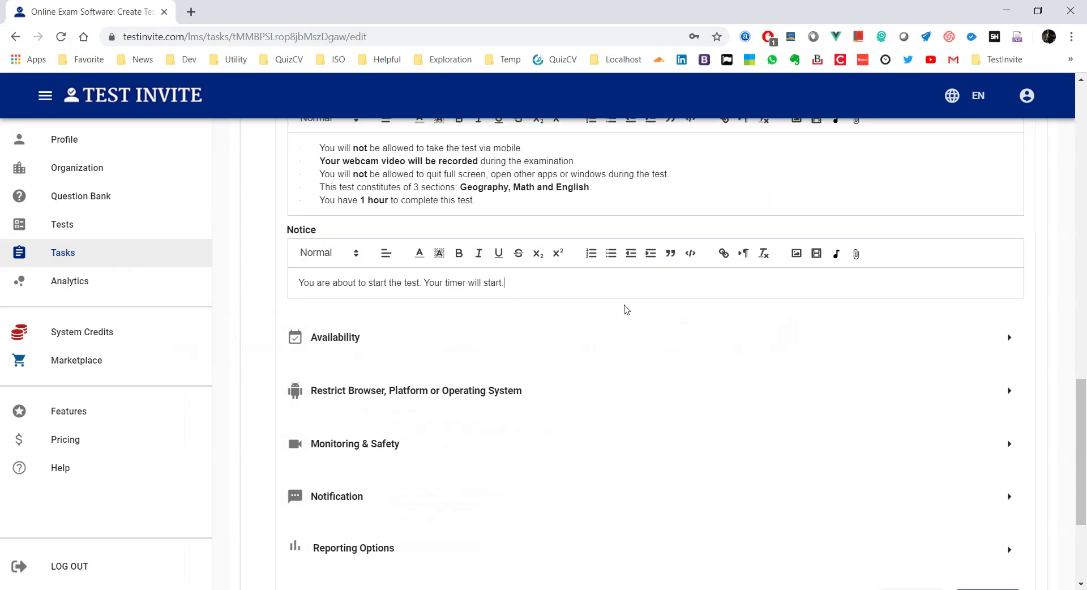
click(995, 462)
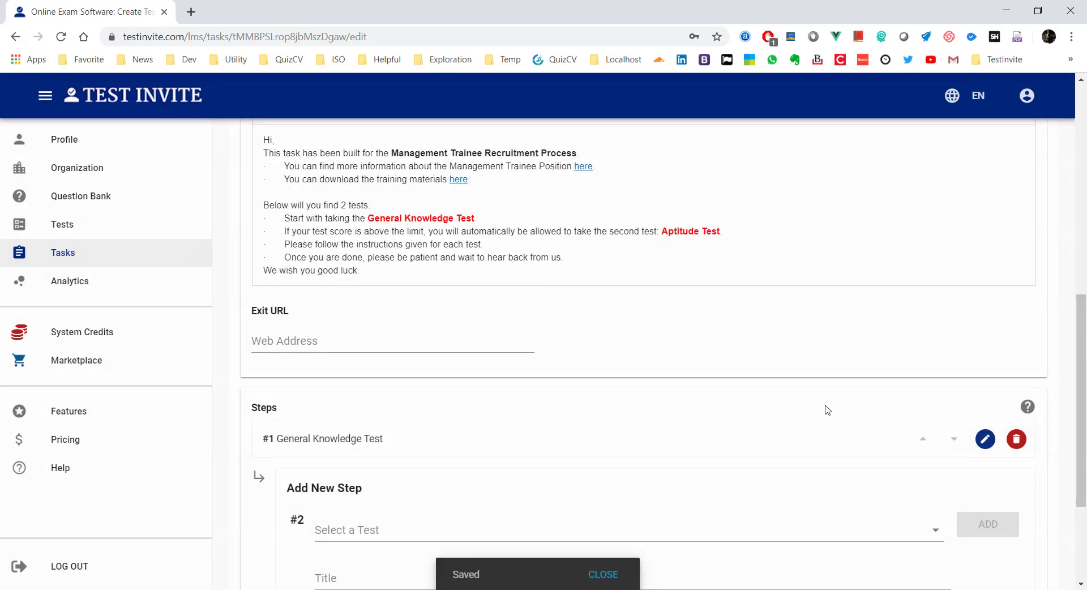
key(alt+Tab)
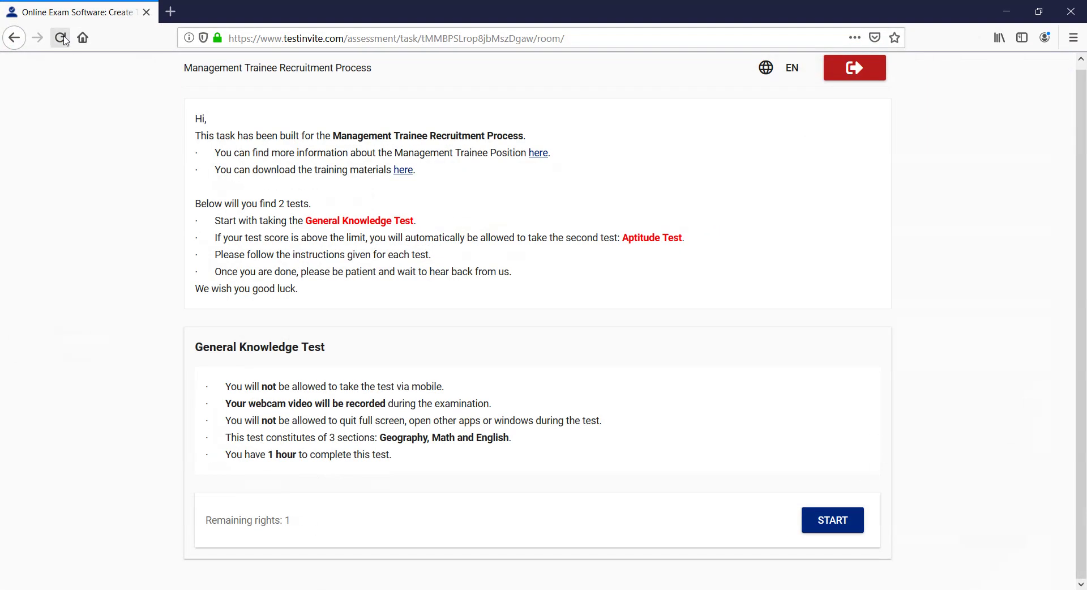
Step: Reload the candidate page, confirm the start dialog shows the timer warning, and cancel without starting
click(60, 38)
click(830, 525)
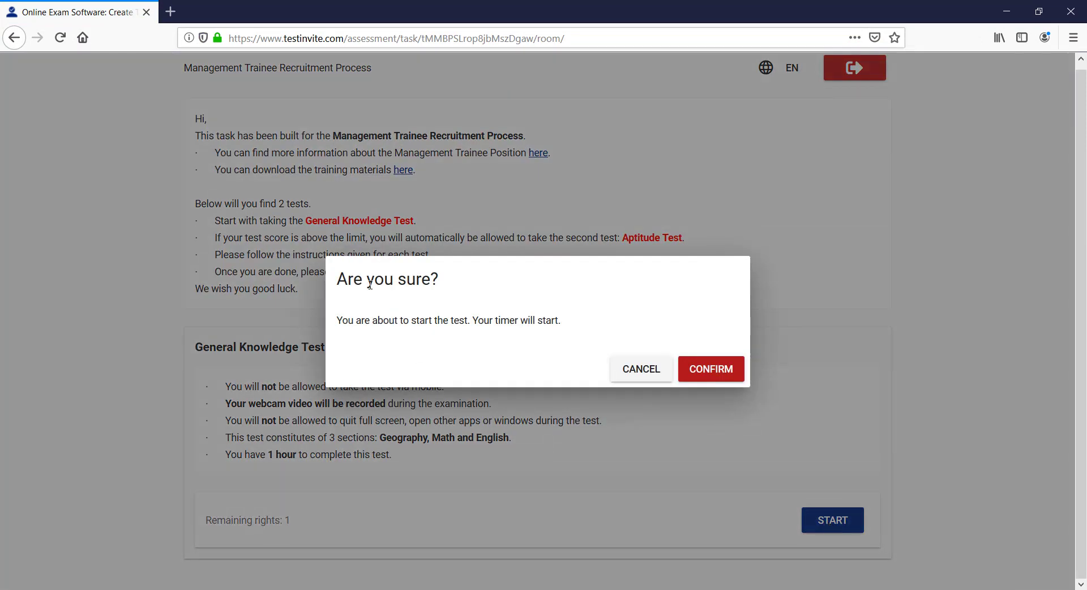
drag(339, 323, 557, 318)
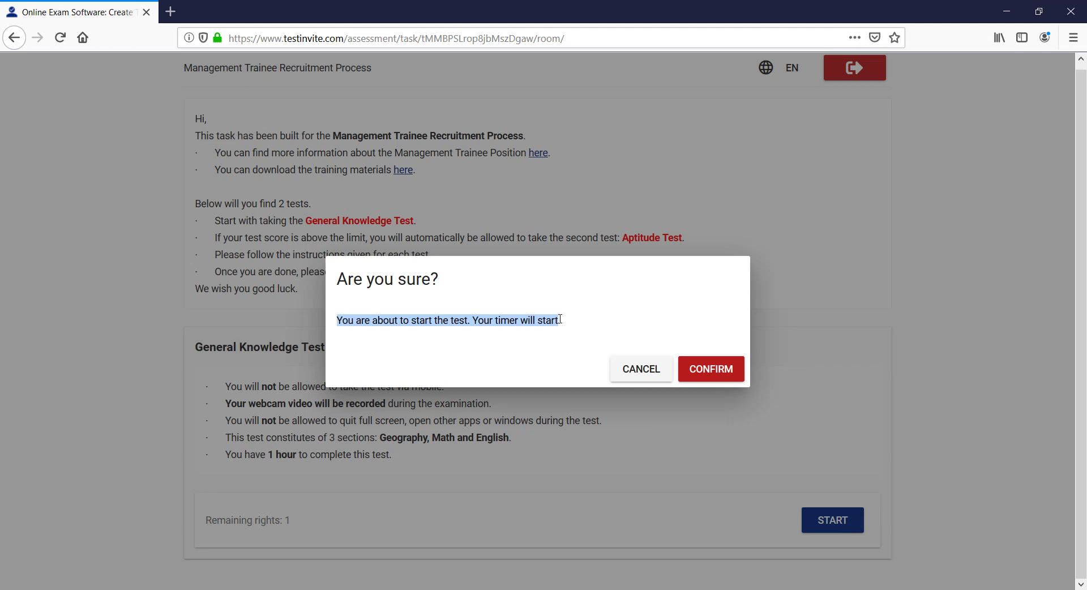
click(573, 323)
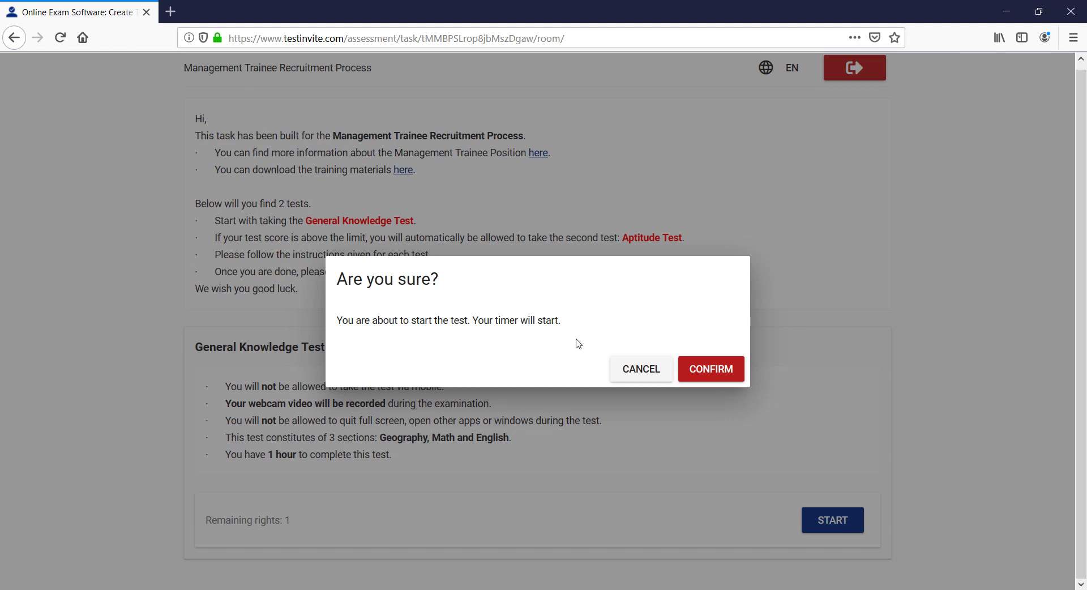
click(636, 371)
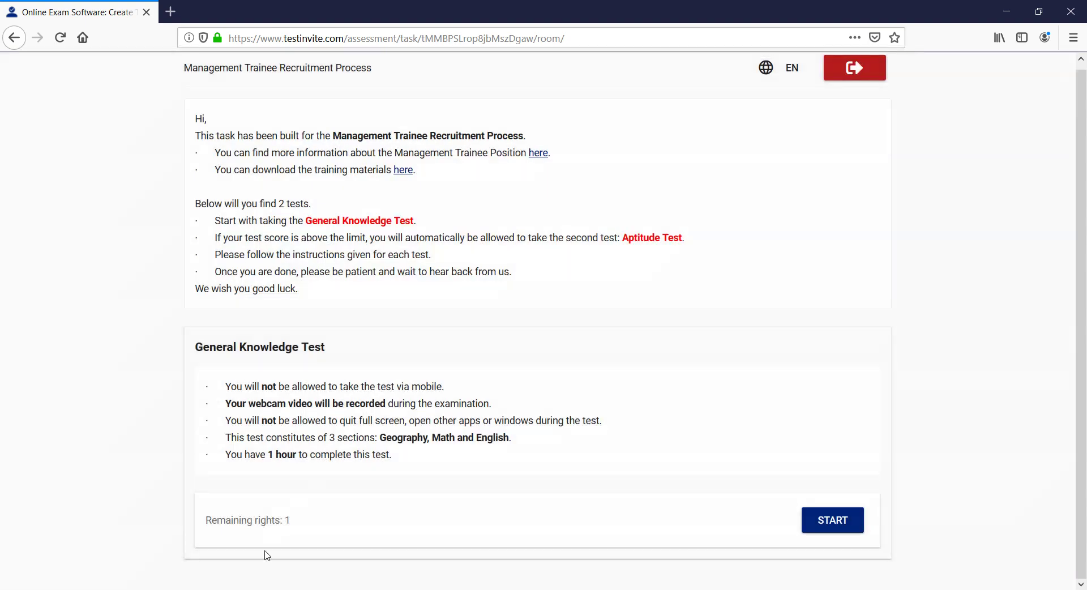
click(222, 589)
scroll(384, 378, down, 3)
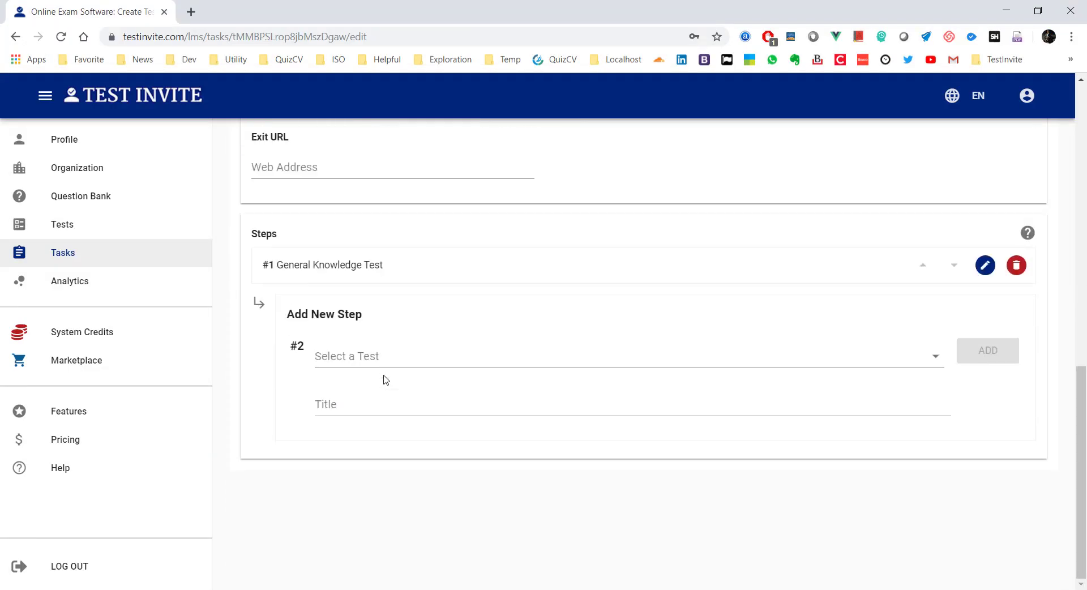
Step: Review step 1's edit form, then bring up the task's ACCESS settings with invitation-code authentication
click(985, 266)
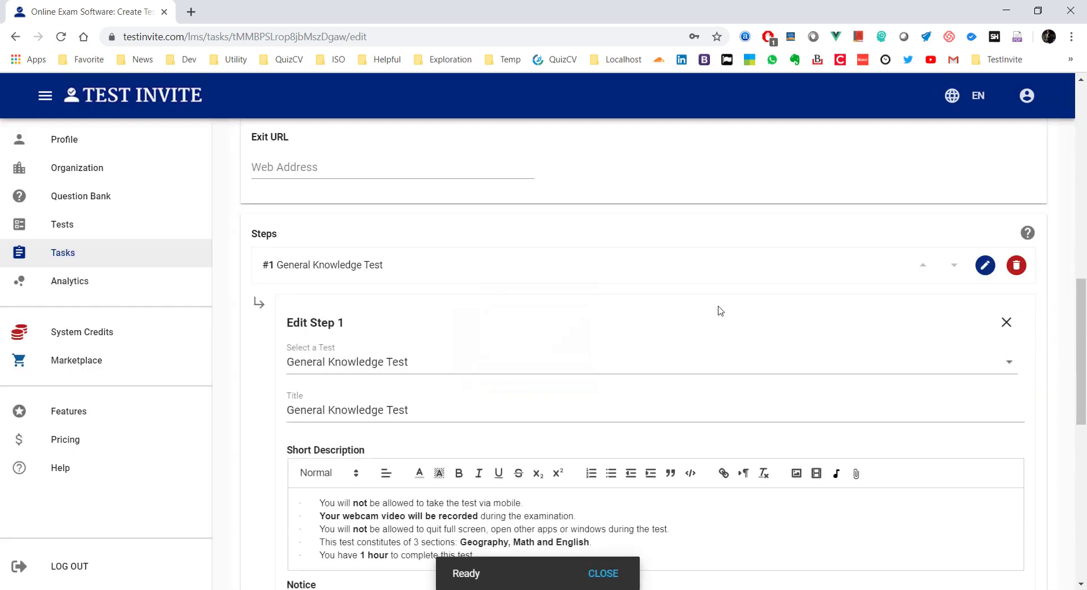
scroll(719, 311, down, 3)
scroll(721, 311, down, 4)
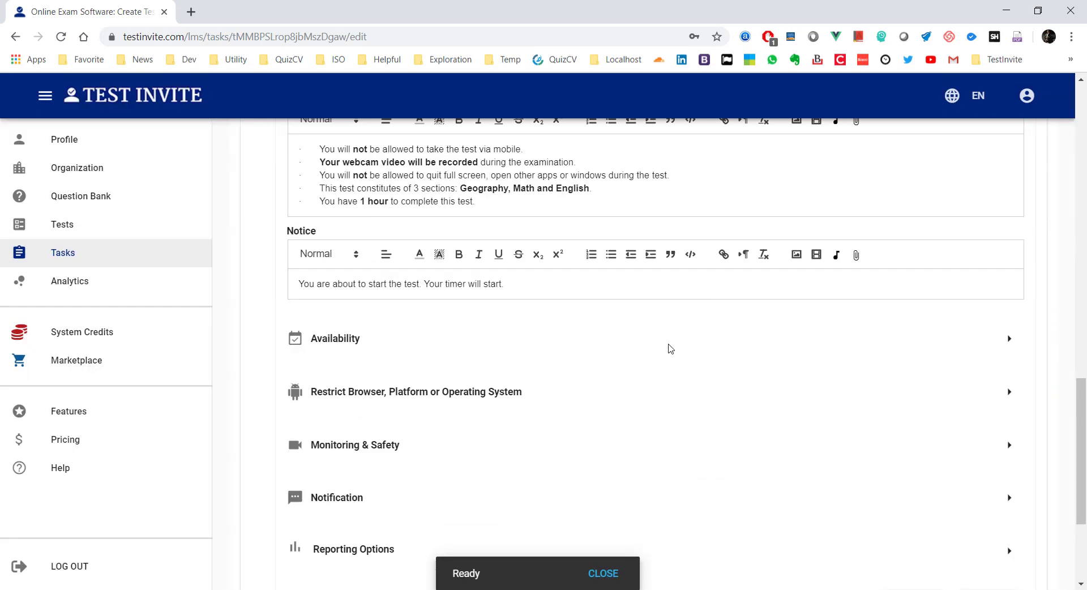
scroll(651, 342, down, 2)
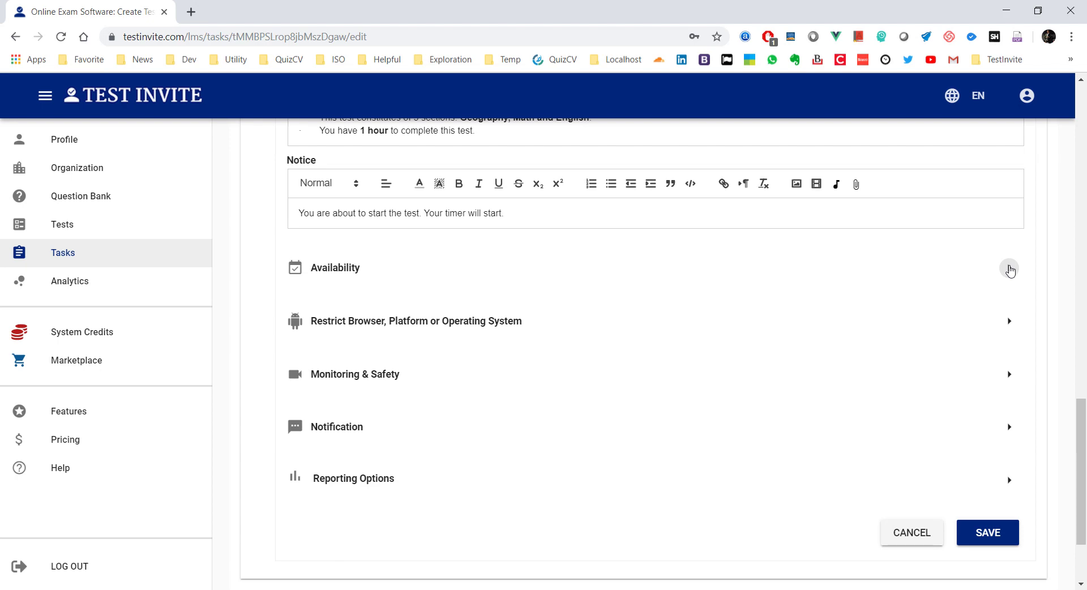
scroll(699, 296, up, 15)
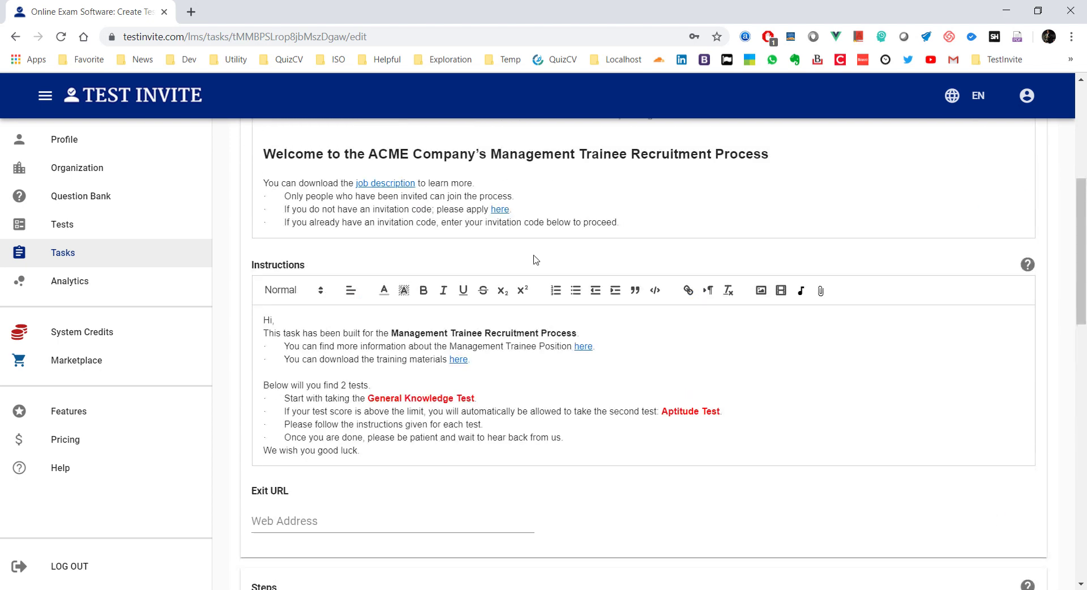
click(298, 179)
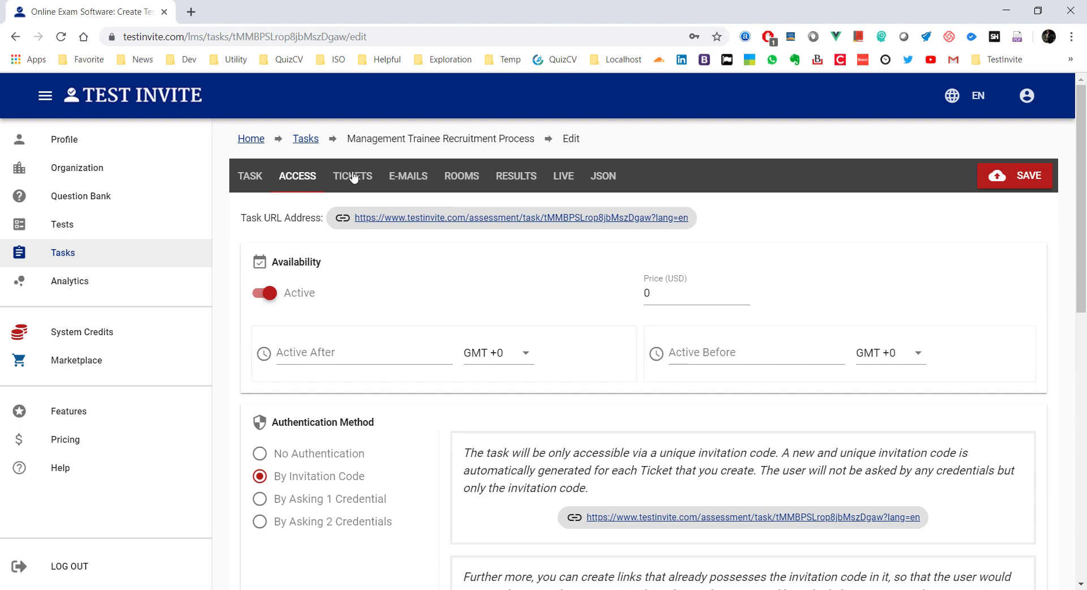
Step: View the task's tickets and open, then close unsaved, the New Ticket form
click(352, 176)
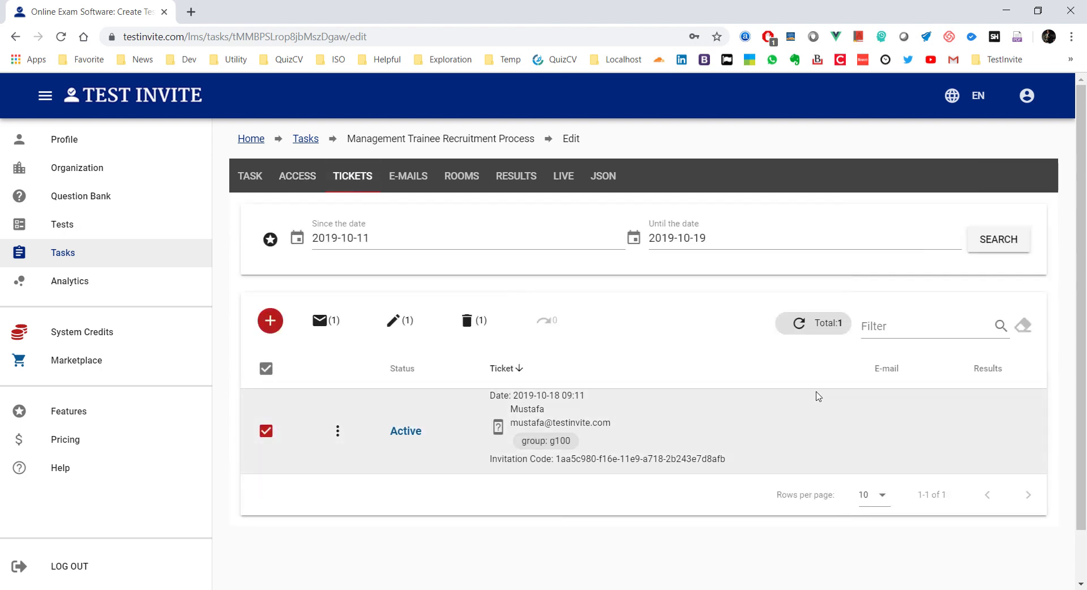
click(266, 323)
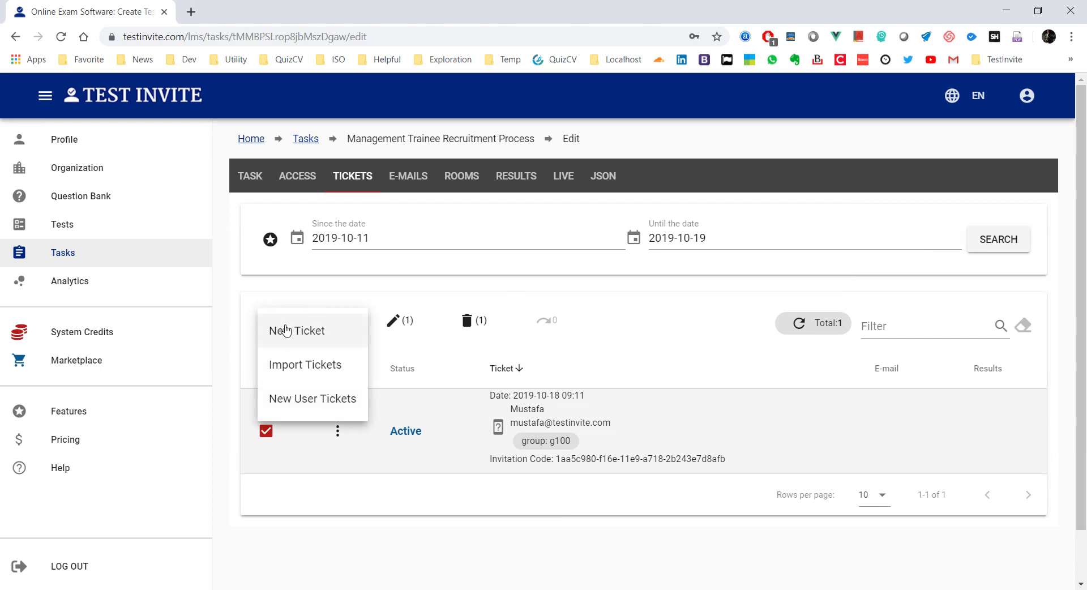
click(304, 333)
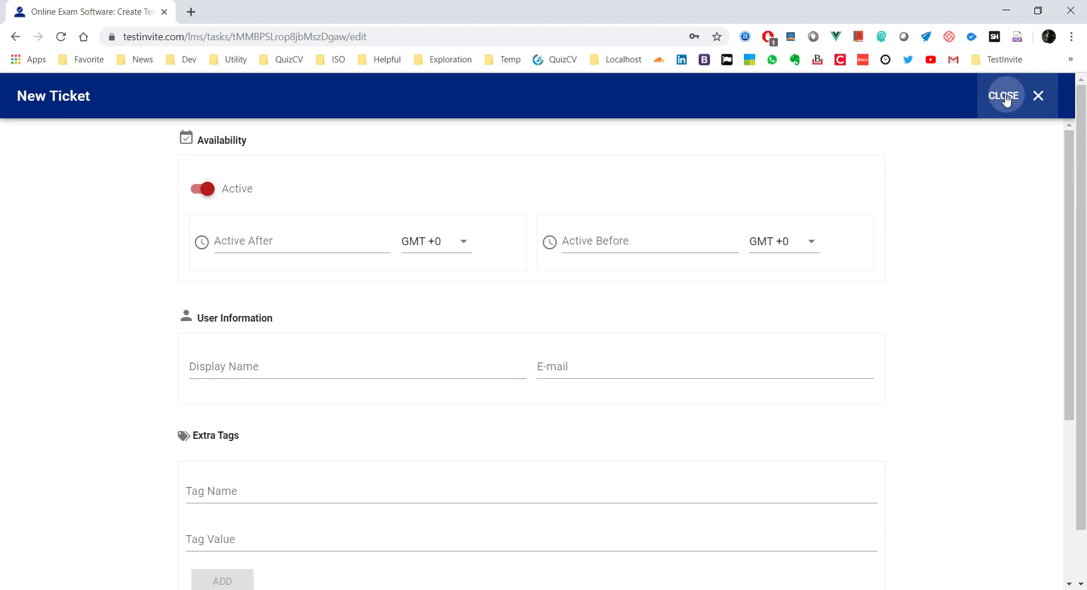
click(1006, 99)
Step: Go back through ACCESS to the TASK settings and scroll down to the Steps list
click(299, 175)
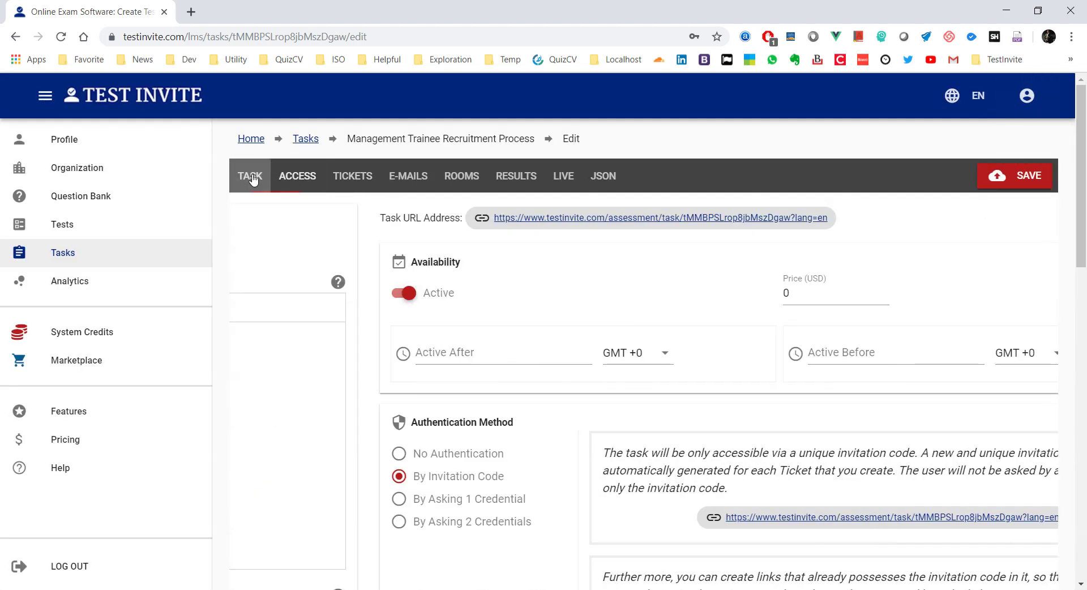
click(249, 175)
scroll(369, 359, down, 10)
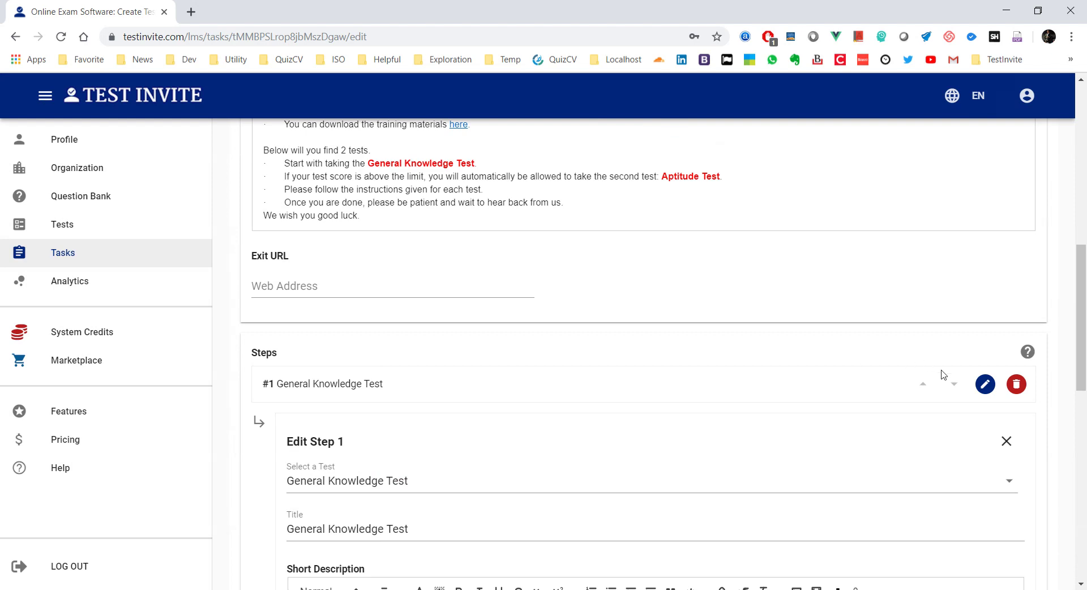
scroll(681, 359, down, 3)
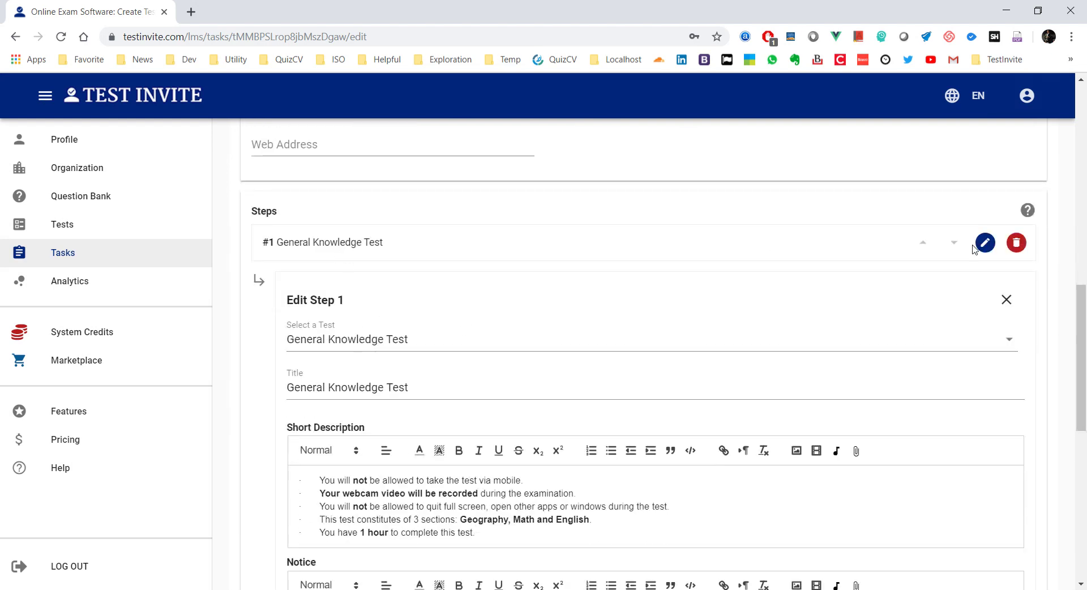
scroll(537, 317, down, 5)
scroll(537, 317, down, 4)
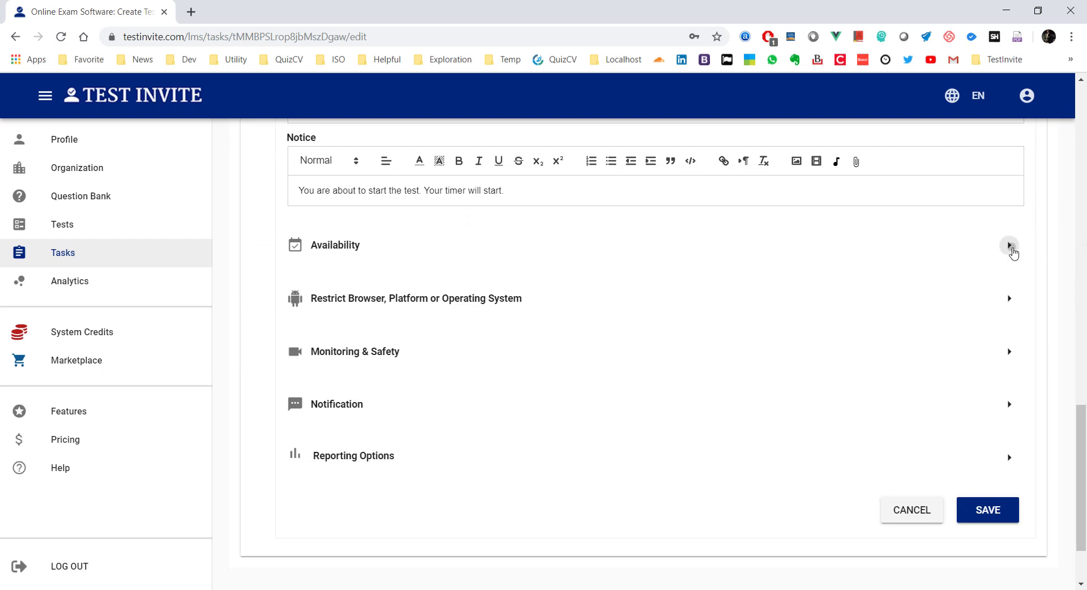
click(1008, 245)
click(457, 365)
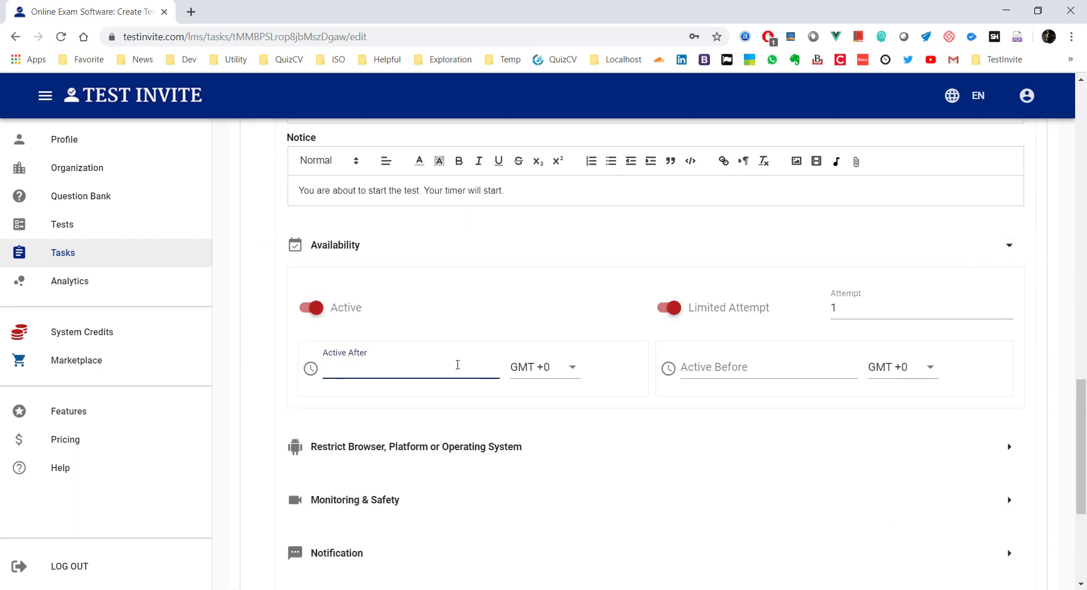
text(2019-)
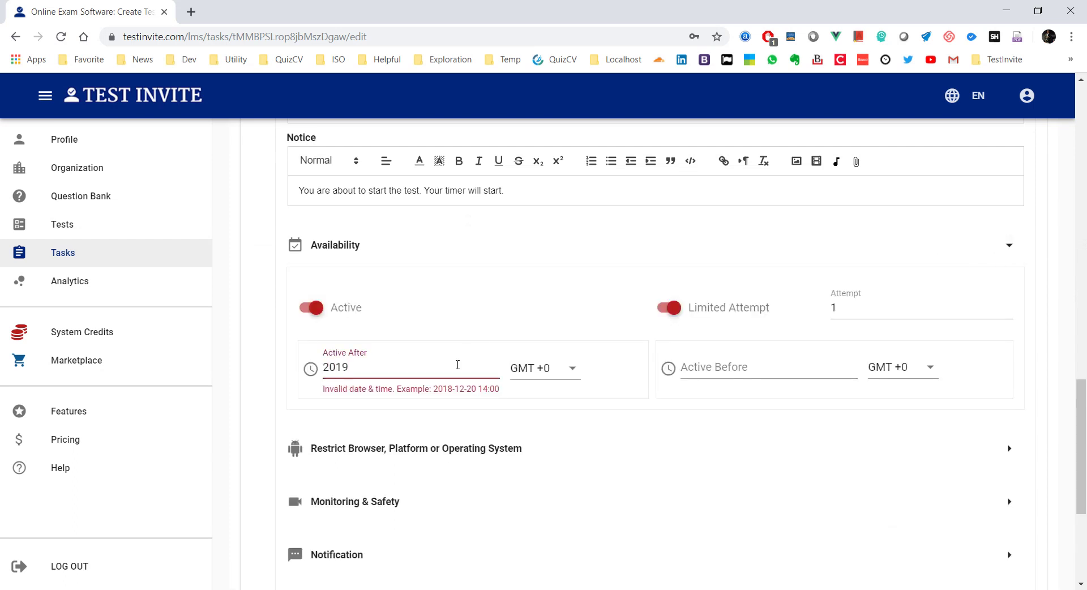
click(539, 369)
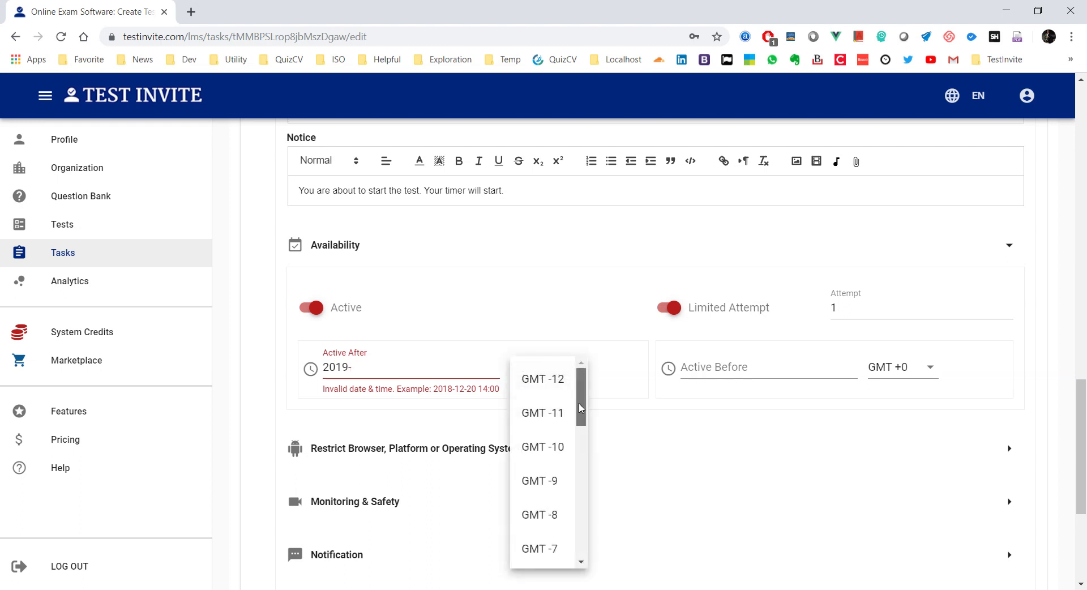
drag(582, 407, 583, 508)
click(537, 519)
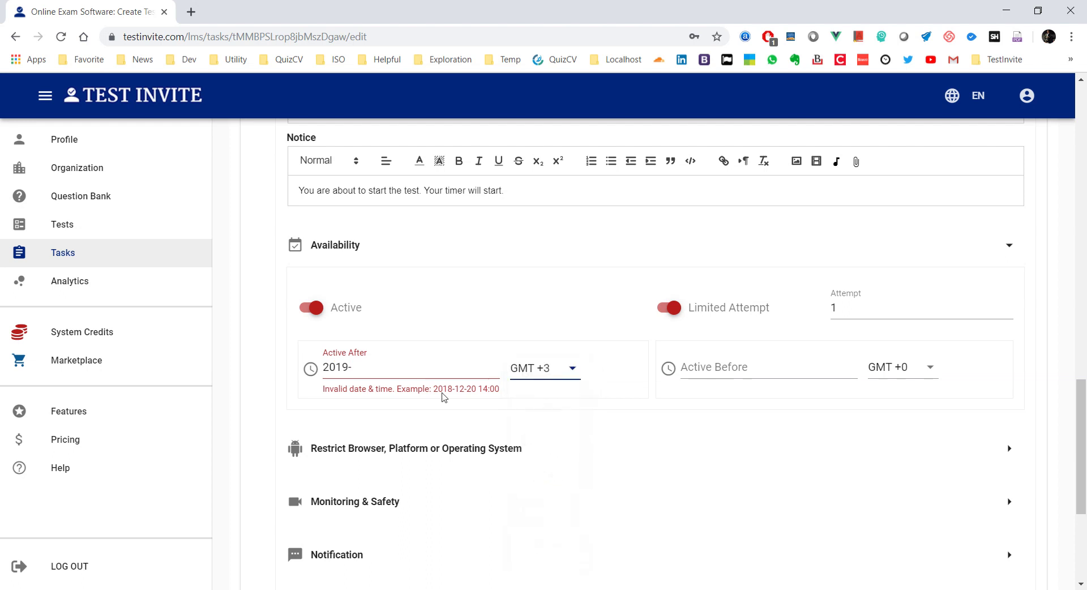
click(372, 364)
text(10)
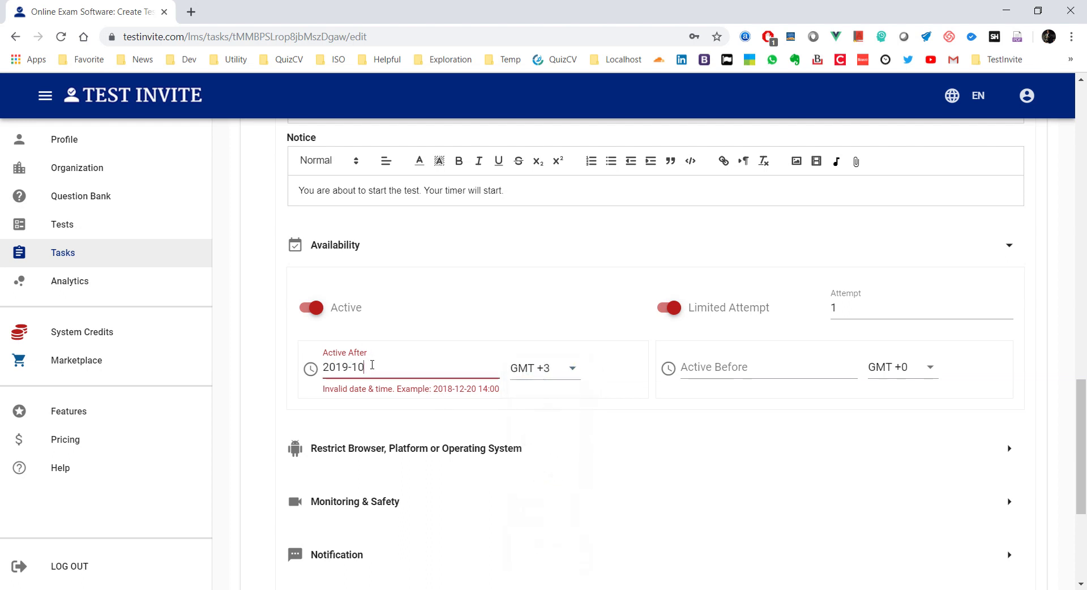
text(-18 10:00)
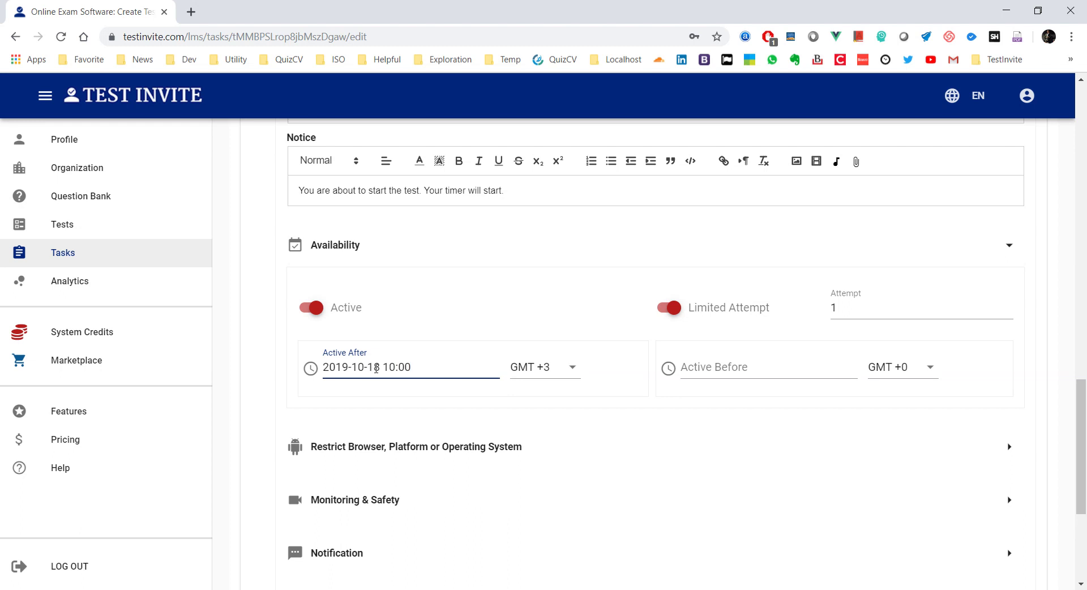
scroll(517, 385, down, 5)
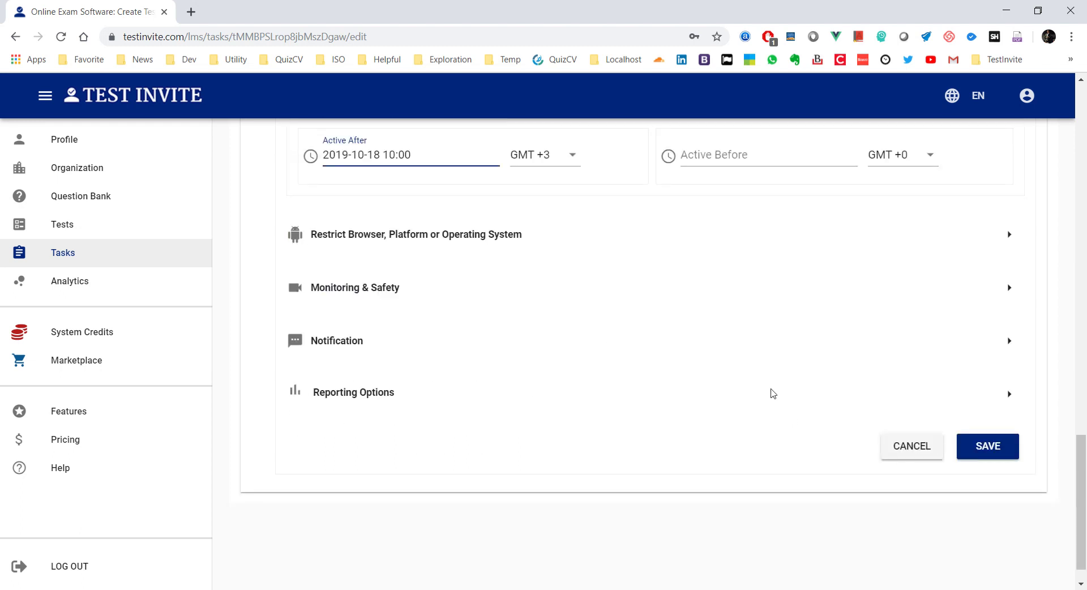
click(987, 450)
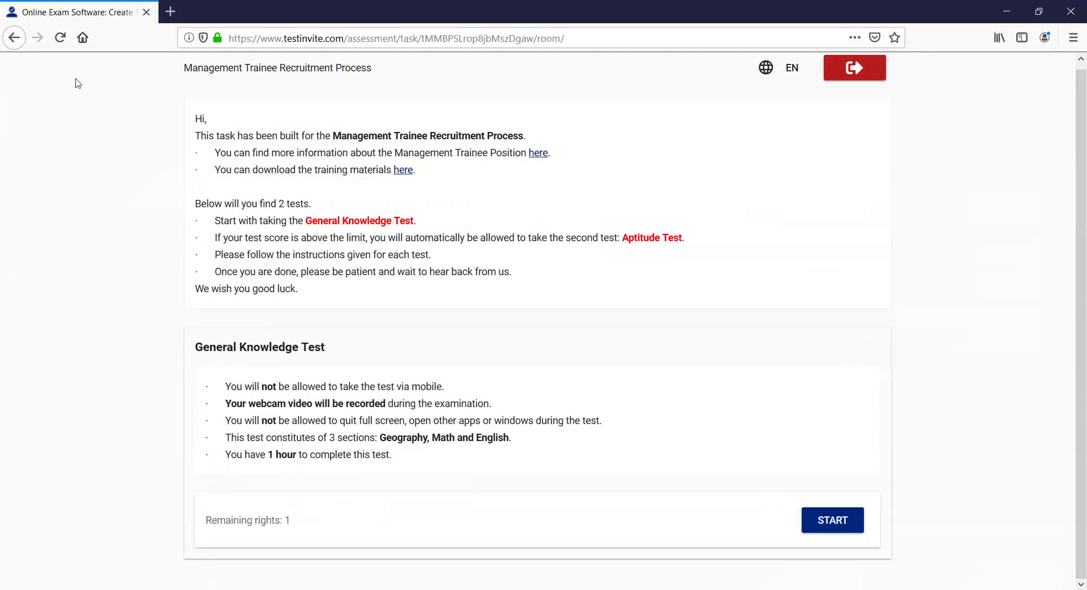
click(60, 38)
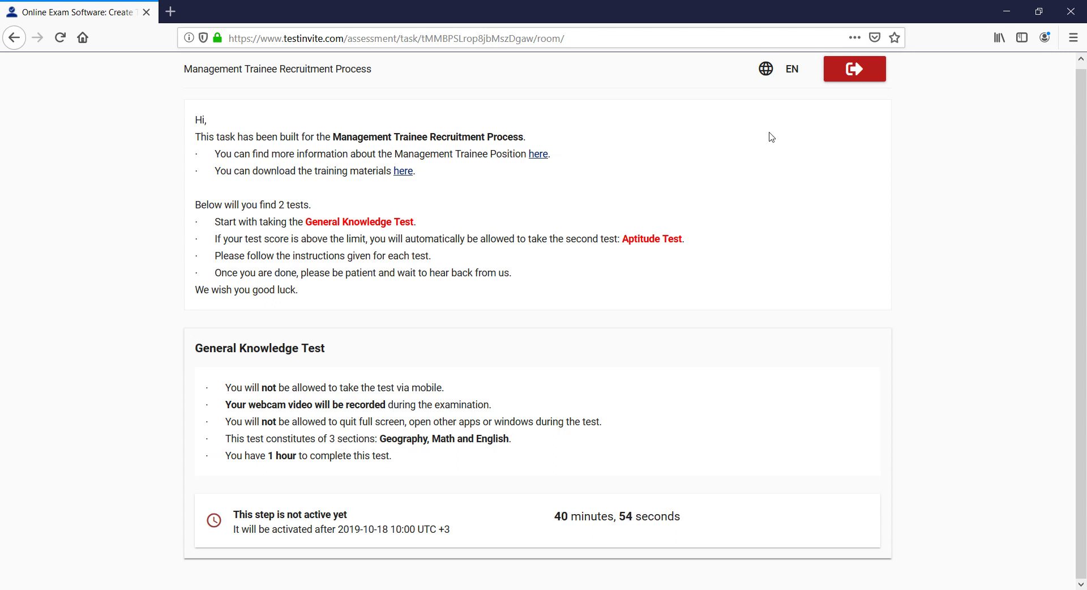
click(1005, 13)
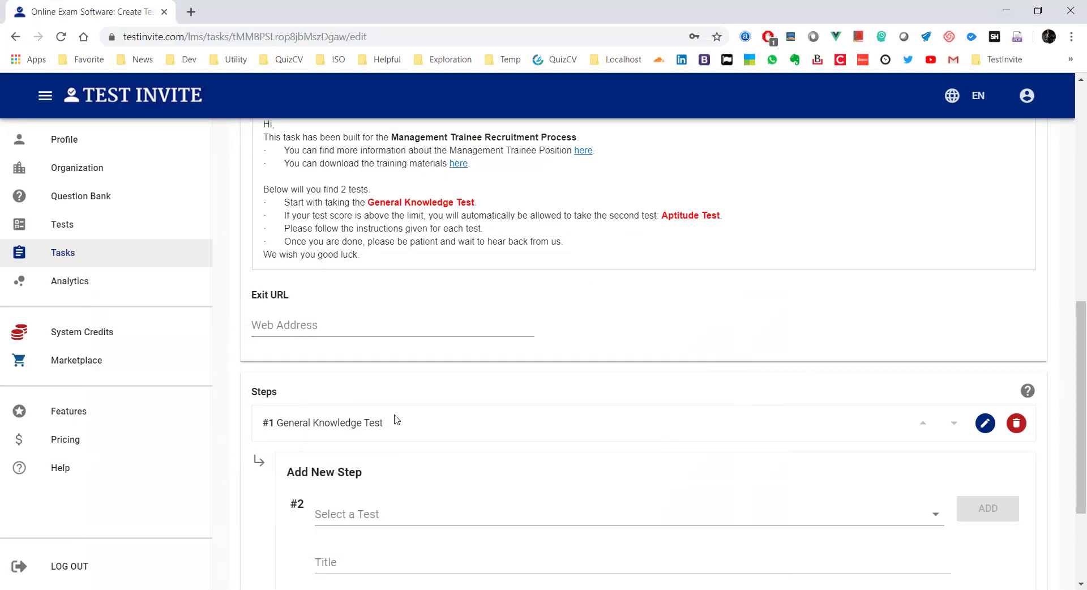
scroll(395, 420, down, 3)
click(984, 282)
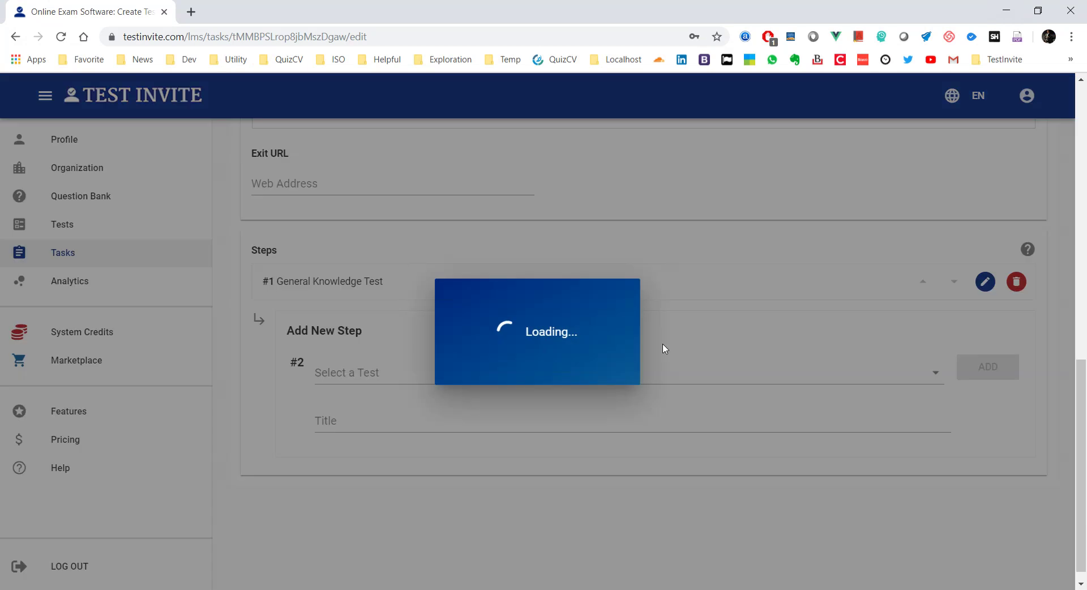
scroll(555, 354, down, 7)
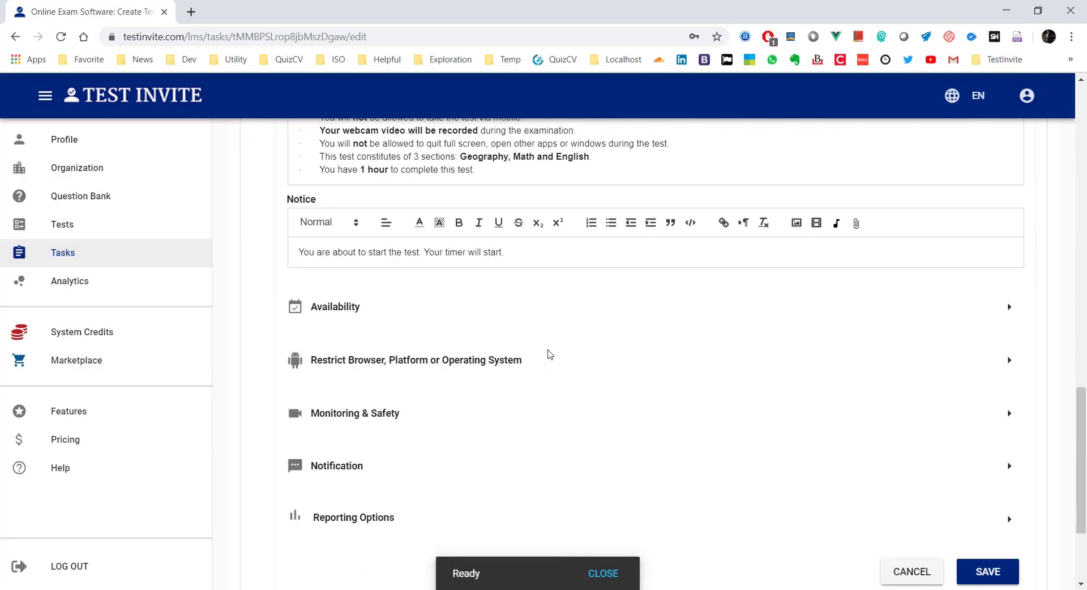
click(1006, 283)
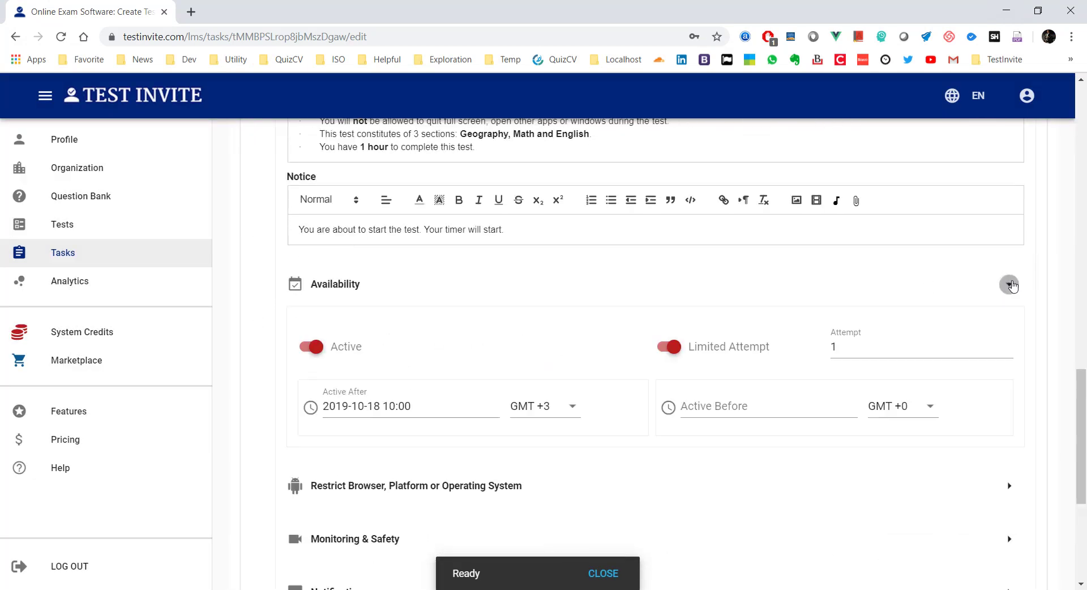
click(715, 405)
text(2019)
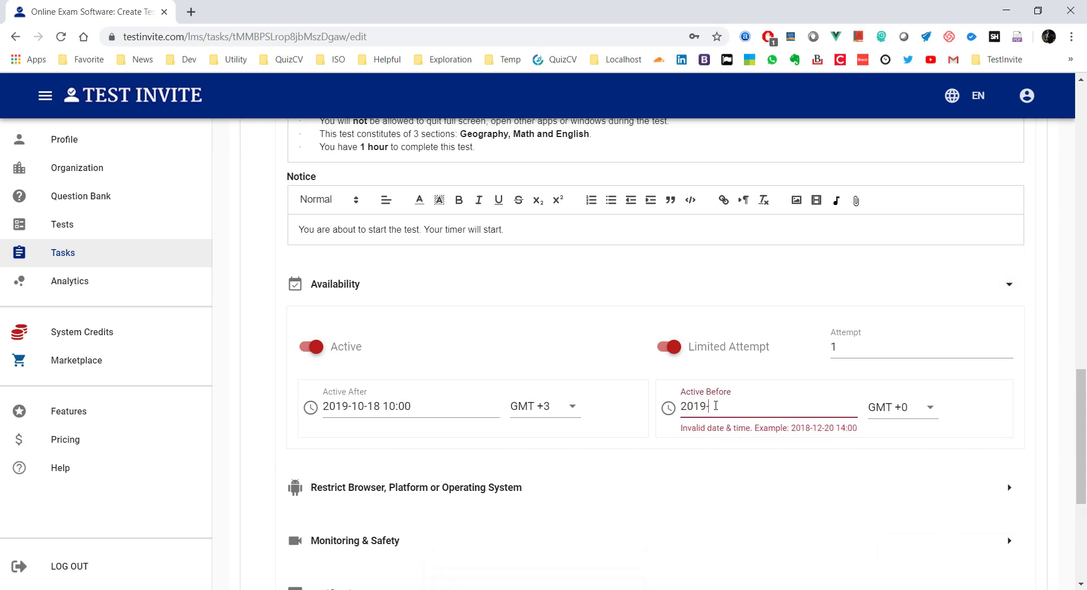
text(-10-18 08:00)
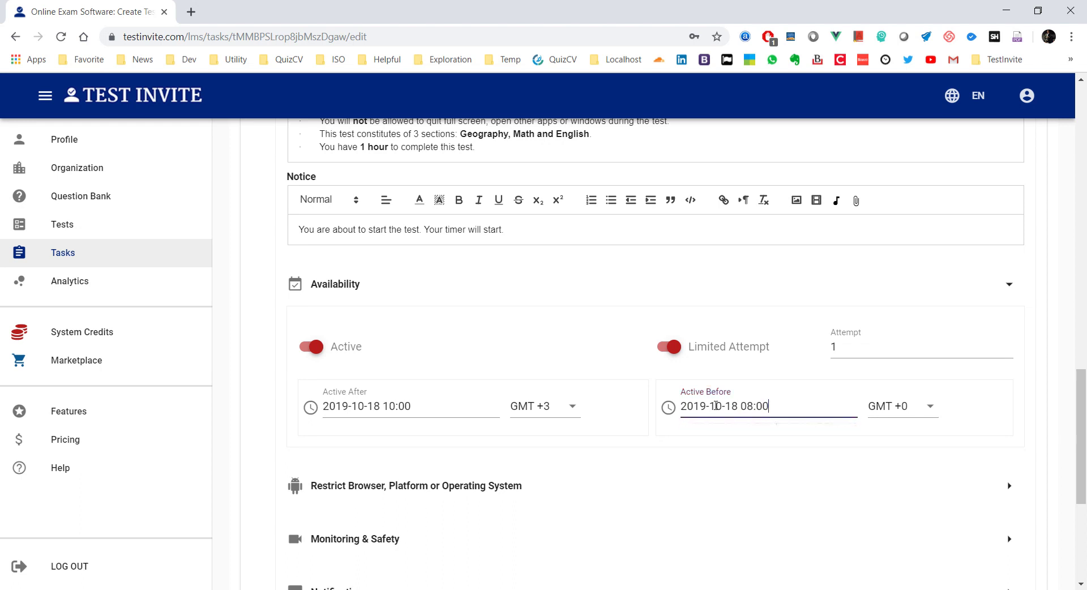
Step: Clear the Active After start time and save the step
click(438, 406)
key(ctrl+a)
key(BackSpace)
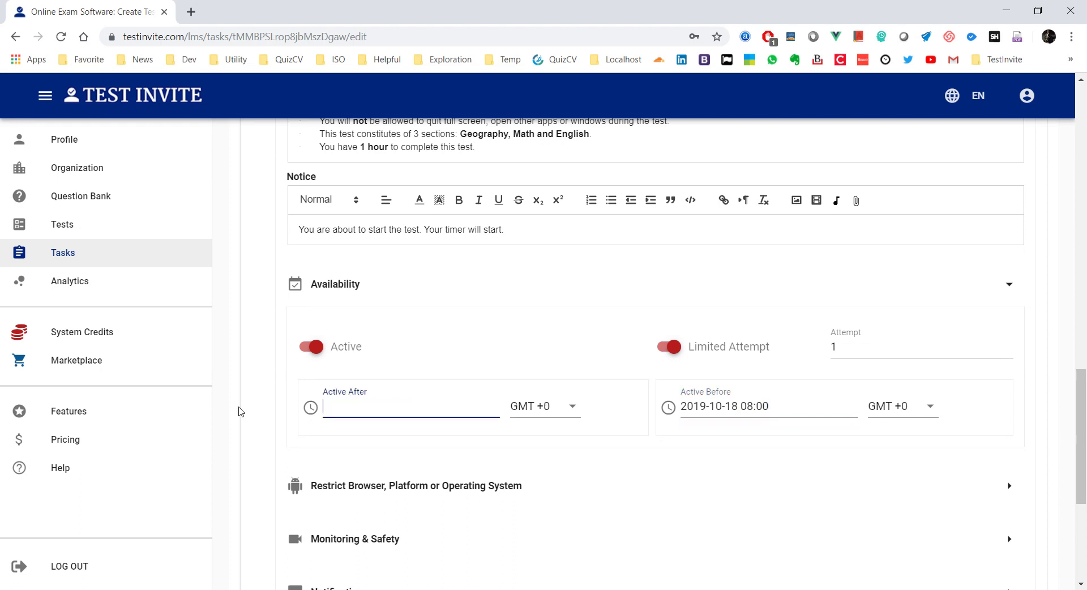
click(674, 313)
scroll(683, 320, down, 5)
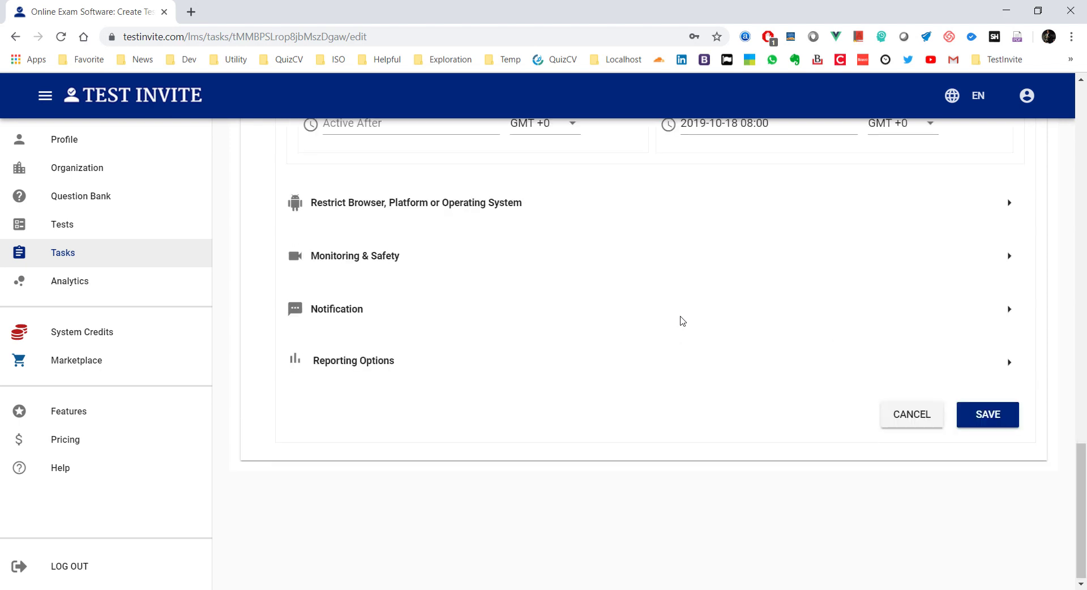
click(987, 415)
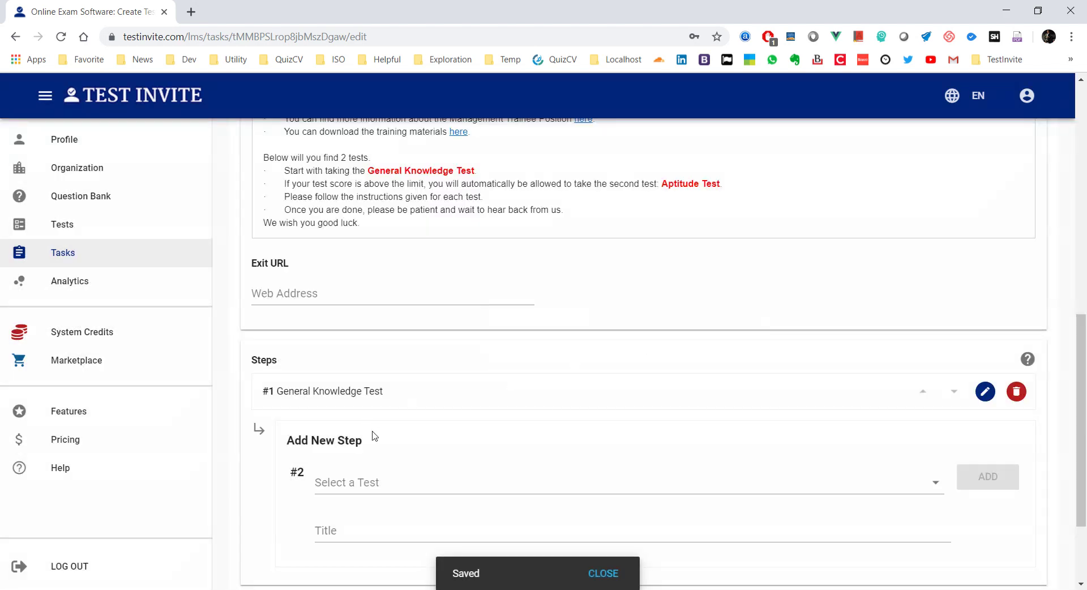
scroll(365, 429, up, 3)
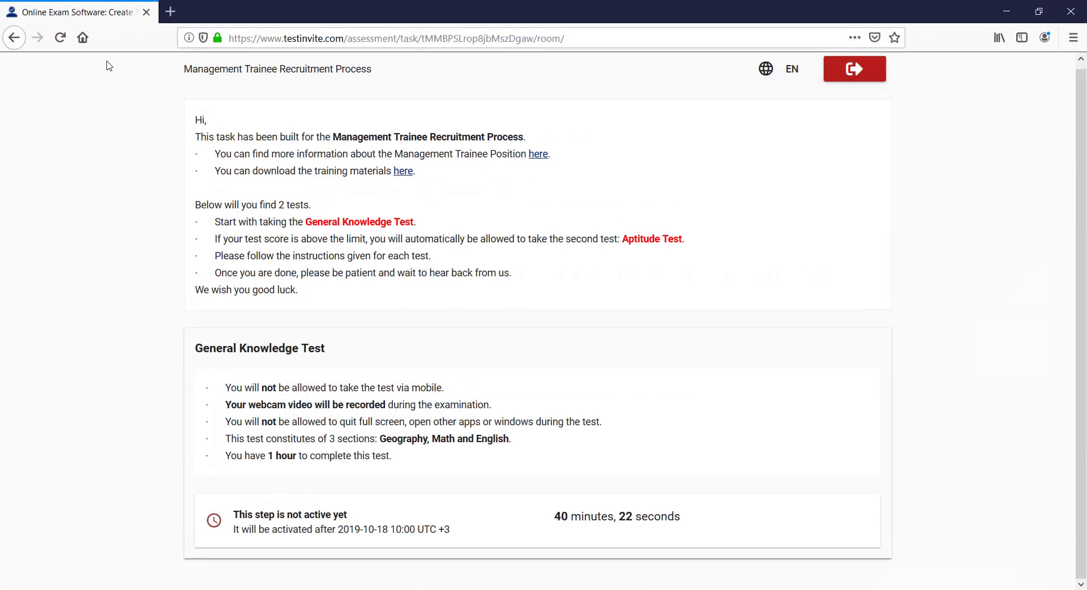
click(61, 40)
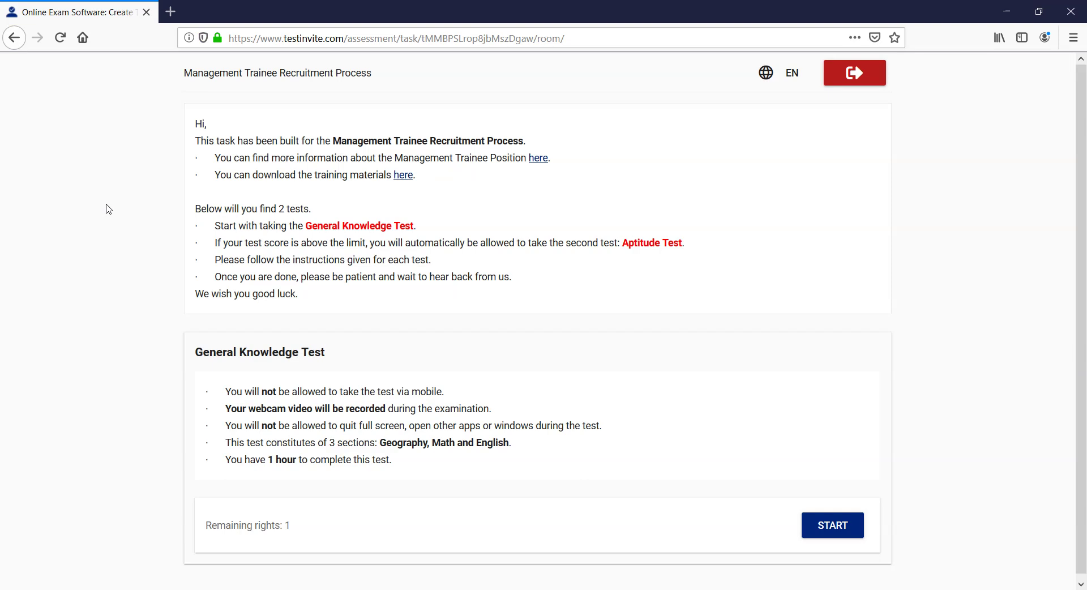
click(227, 589)
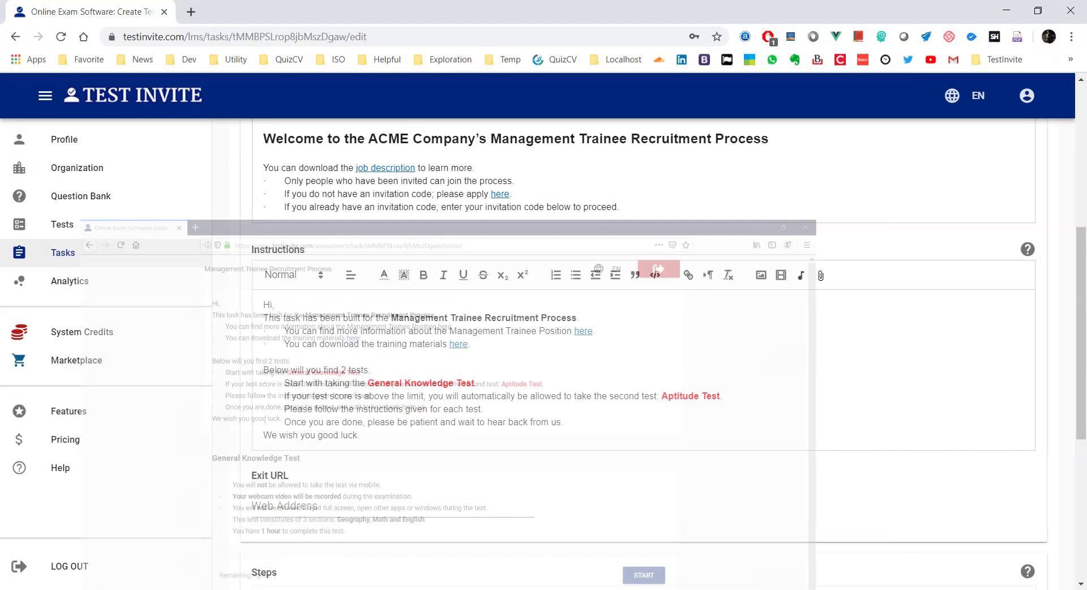
scroll(406, 361, down, 6)
click(985, 265)
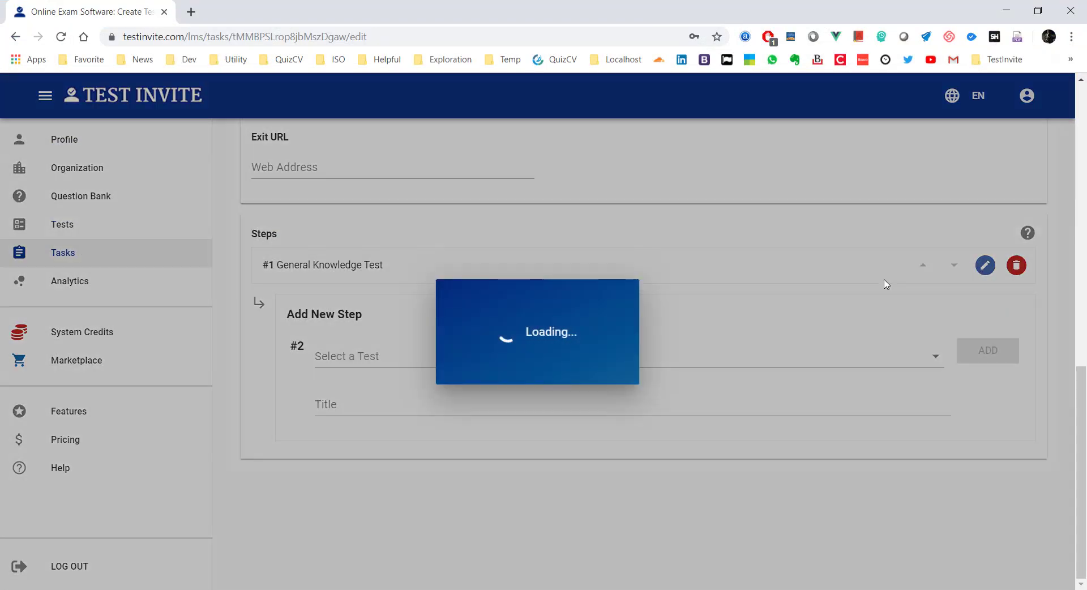
scroll(610, 319, down, 10)
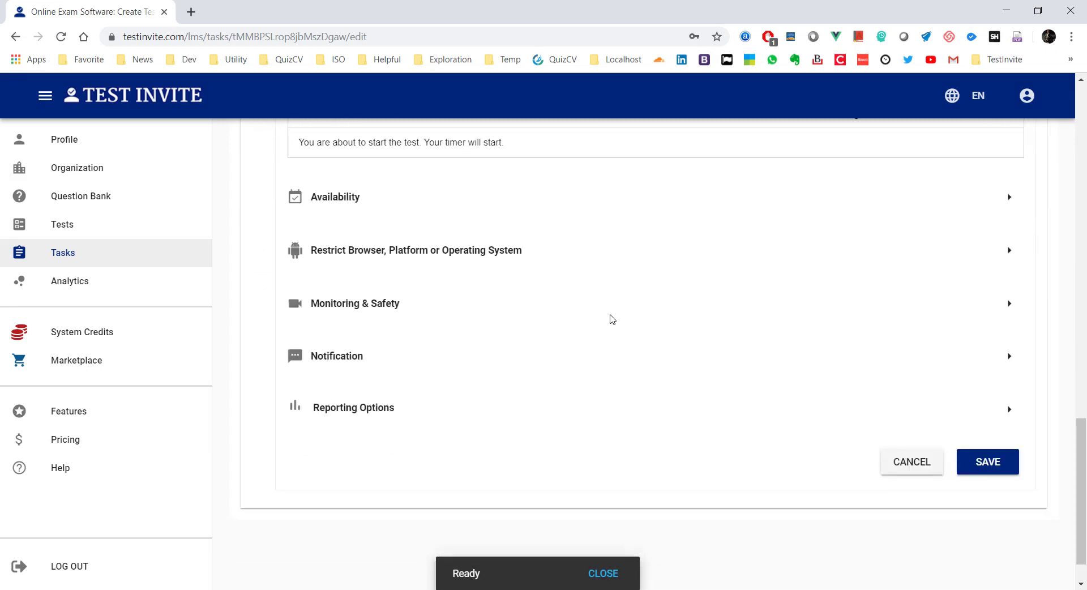
click(1003, 198)
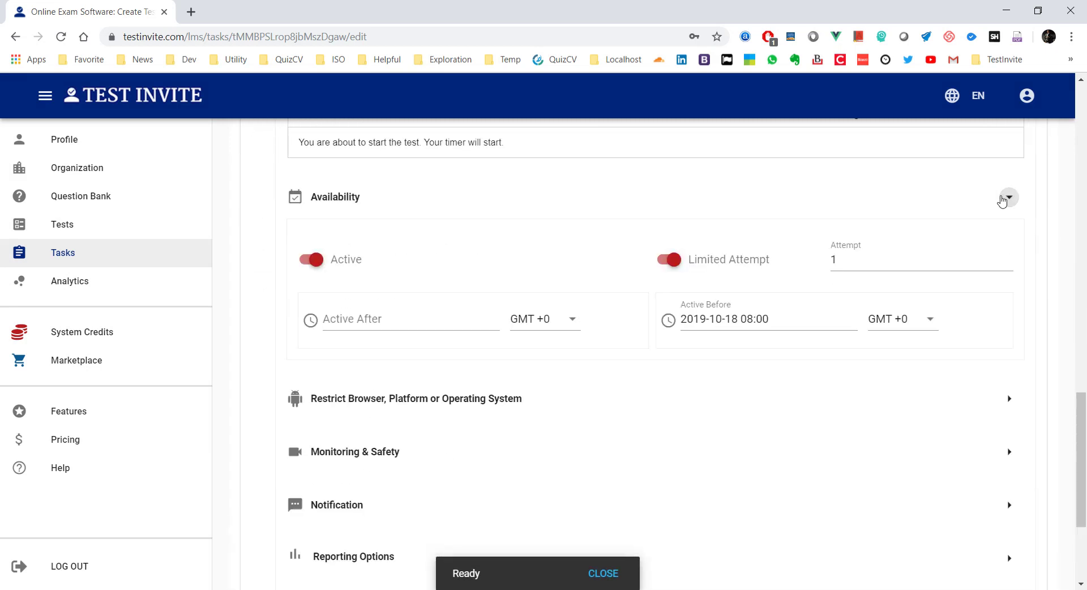
click(886, 318)
drag(940, 348, 942, 430)
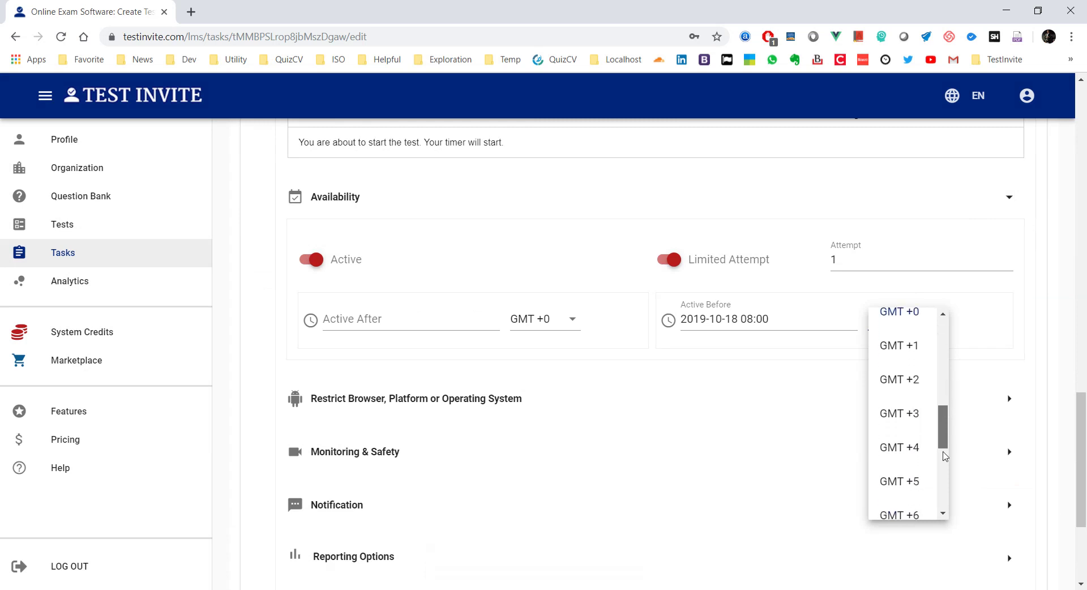
click(910, 407)
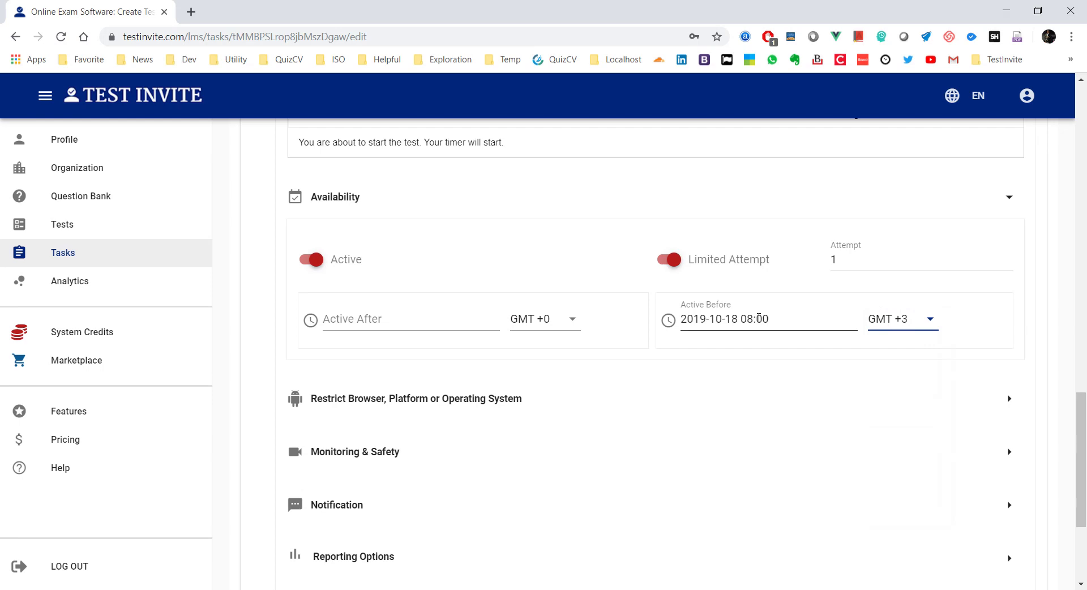
scroll(884, 362, down, 4)
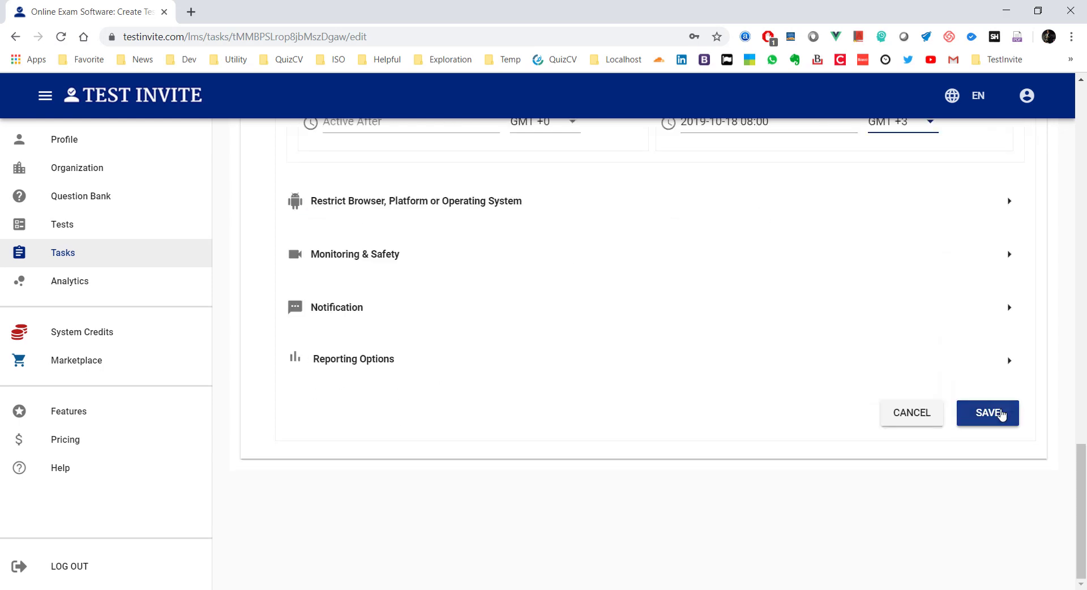
click(1001, 415)
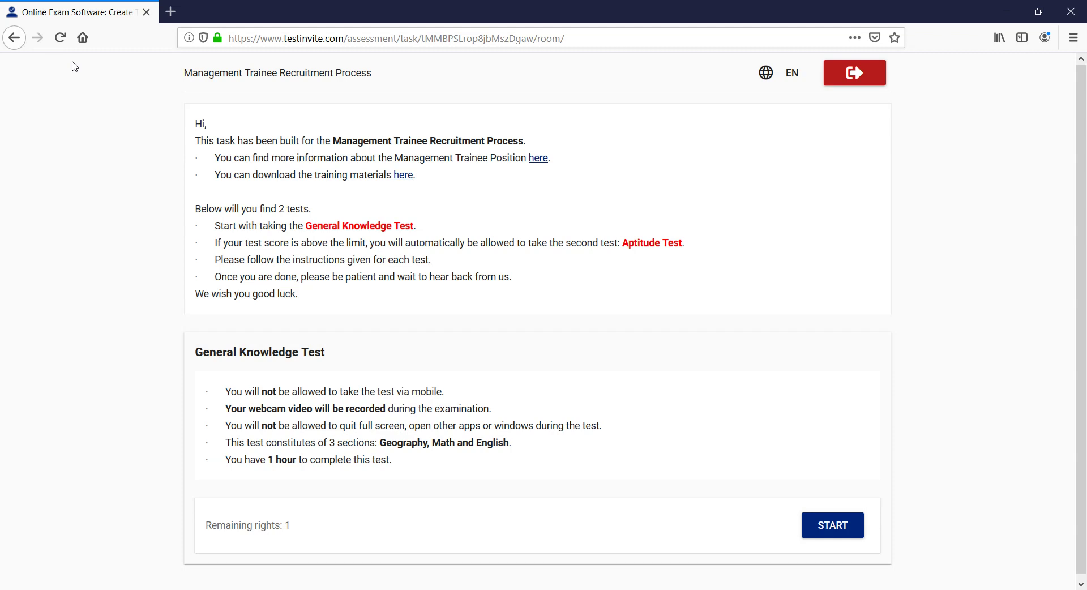
click(60, 37)
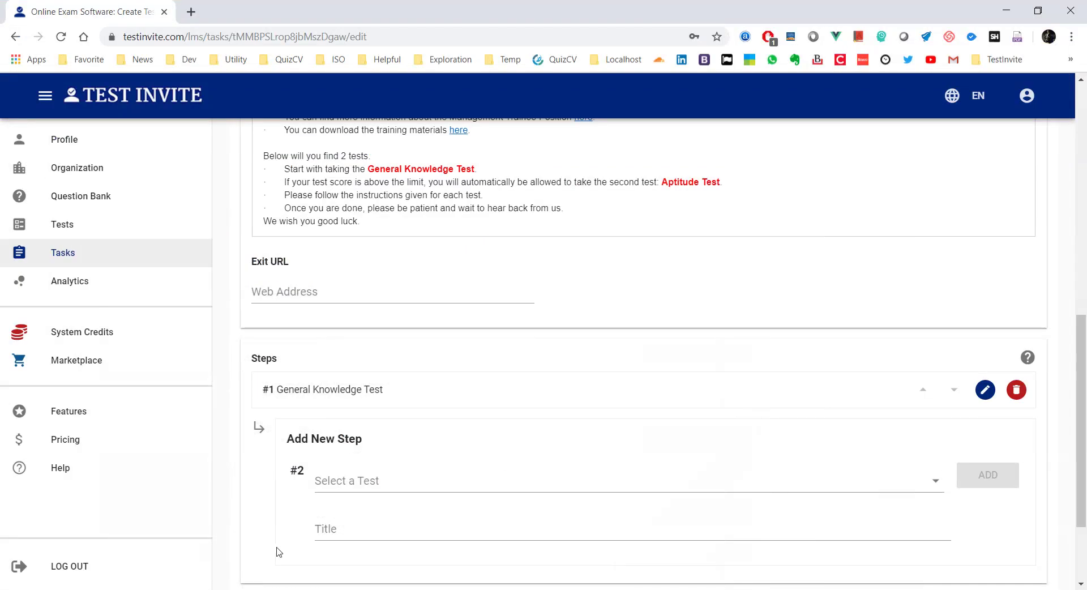
scroll(492, 364, down, 2)
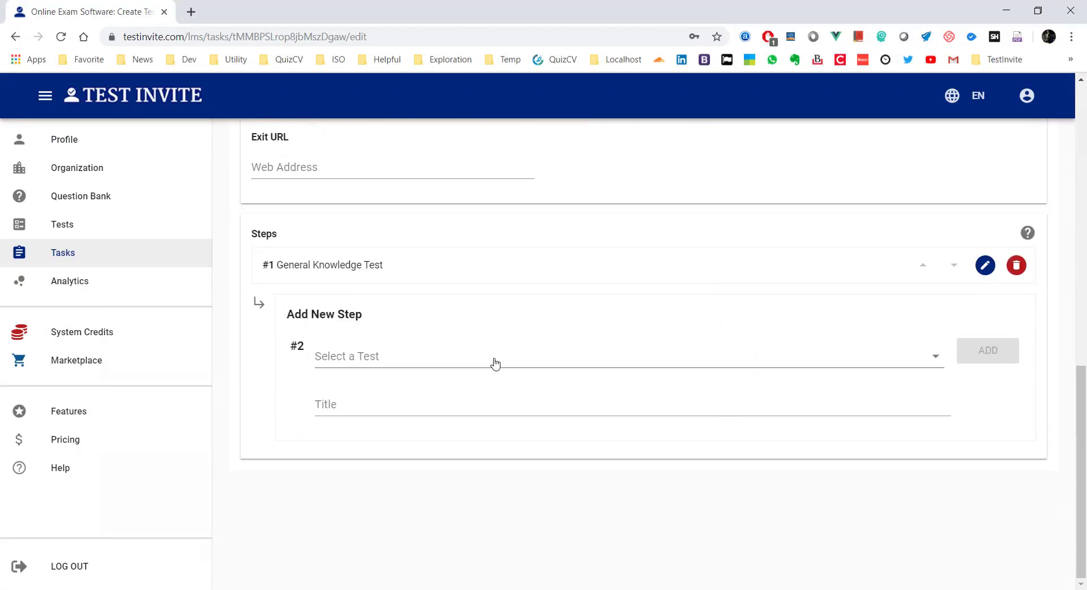
Step: Clear the Active Before date in the General Knowledge Test step's availability settings
click(984, 264)
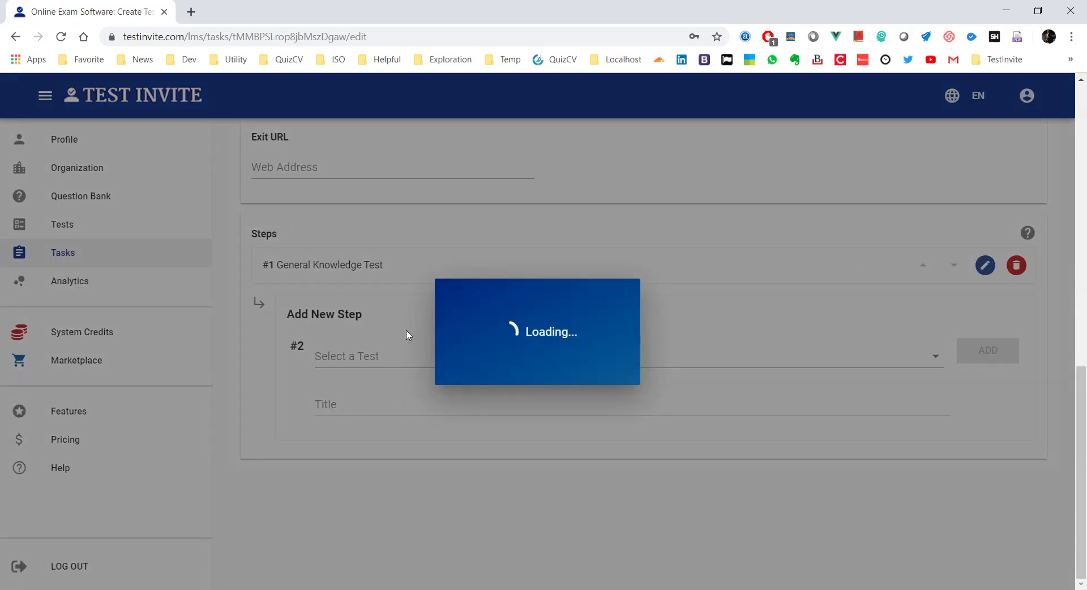
scroll(390, 353, down, 8)
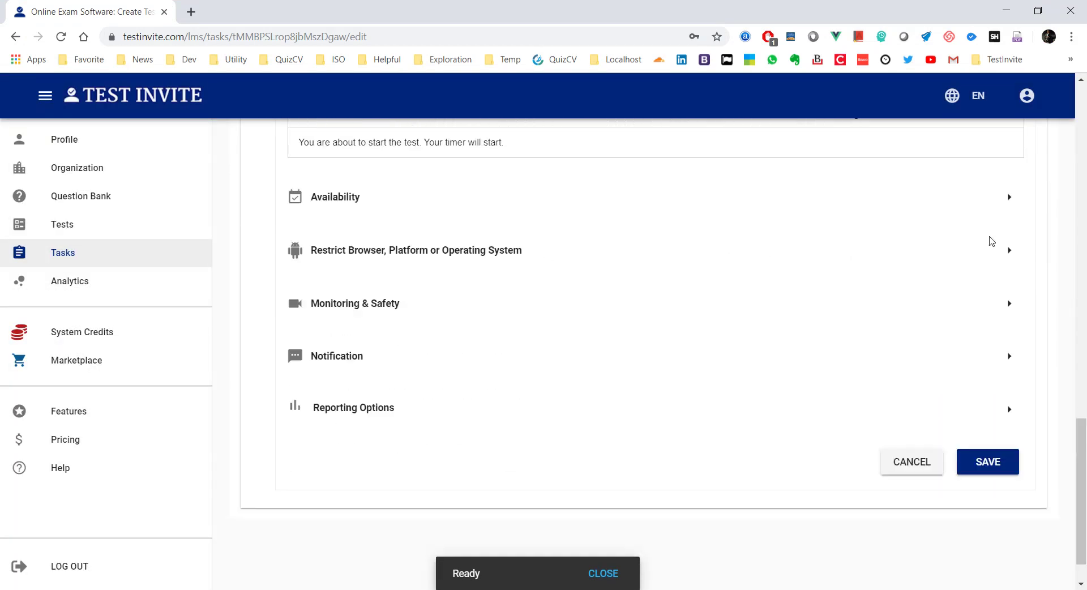
click(1003, 200)
click(789, 320)
drag(789, 320, 606, 316)
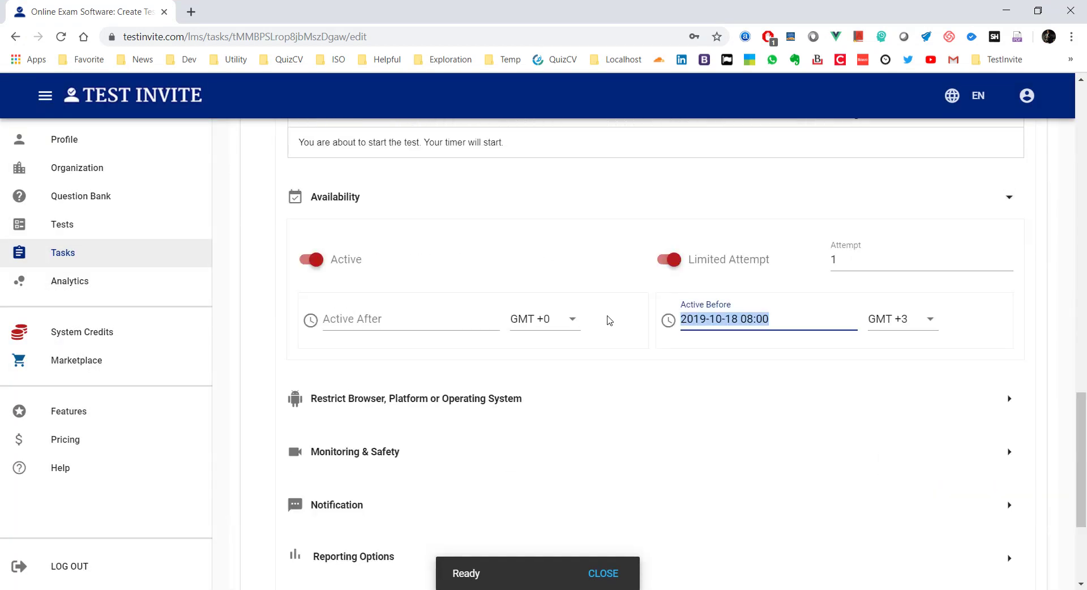
key(BackSpace)
click(601, 252)
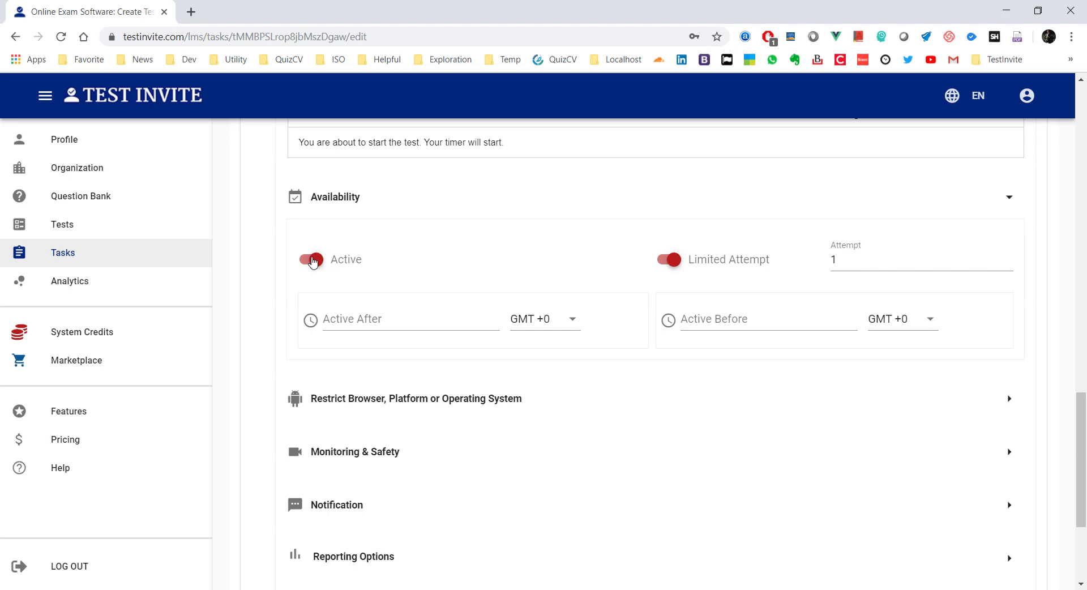
Step: Switch the step to Passive, save it, and reload the candidate's assessment page
click(312, 261)
scroll(501, 263, down, 4)
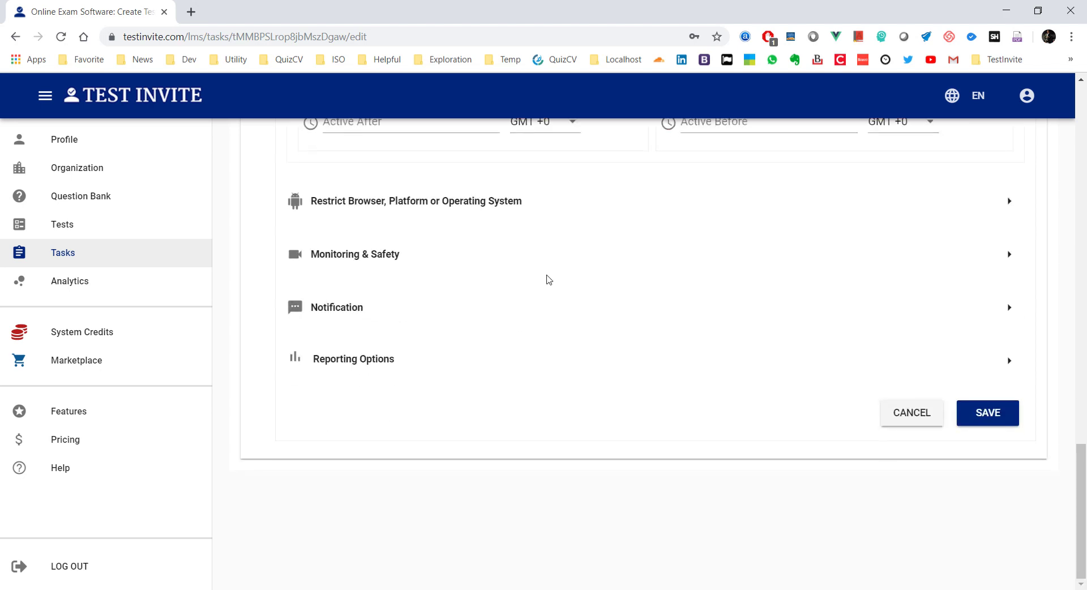
click(1002, 413)
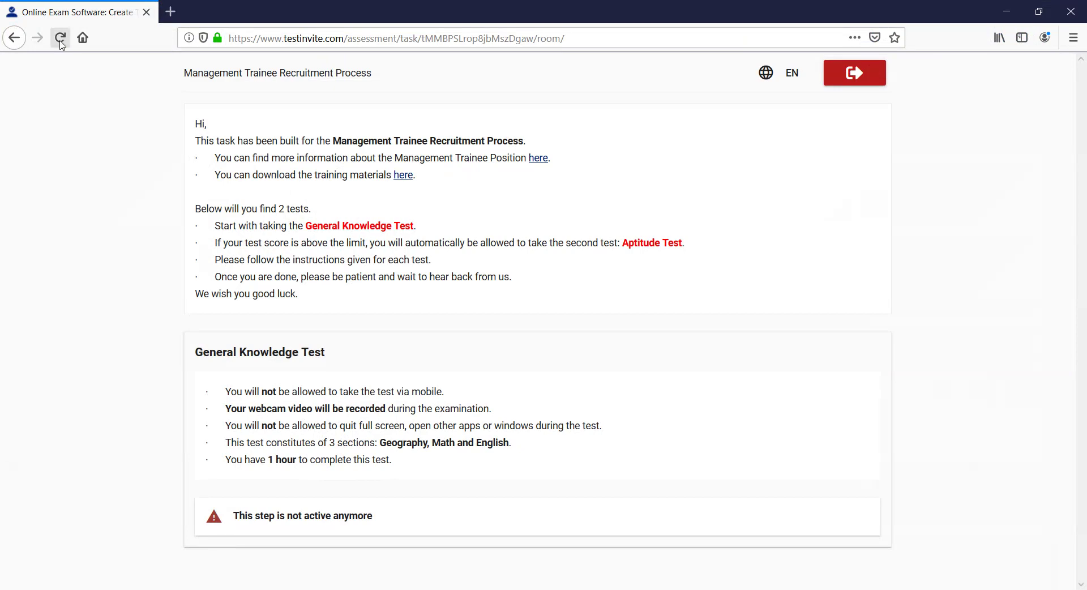
click(60, 38)
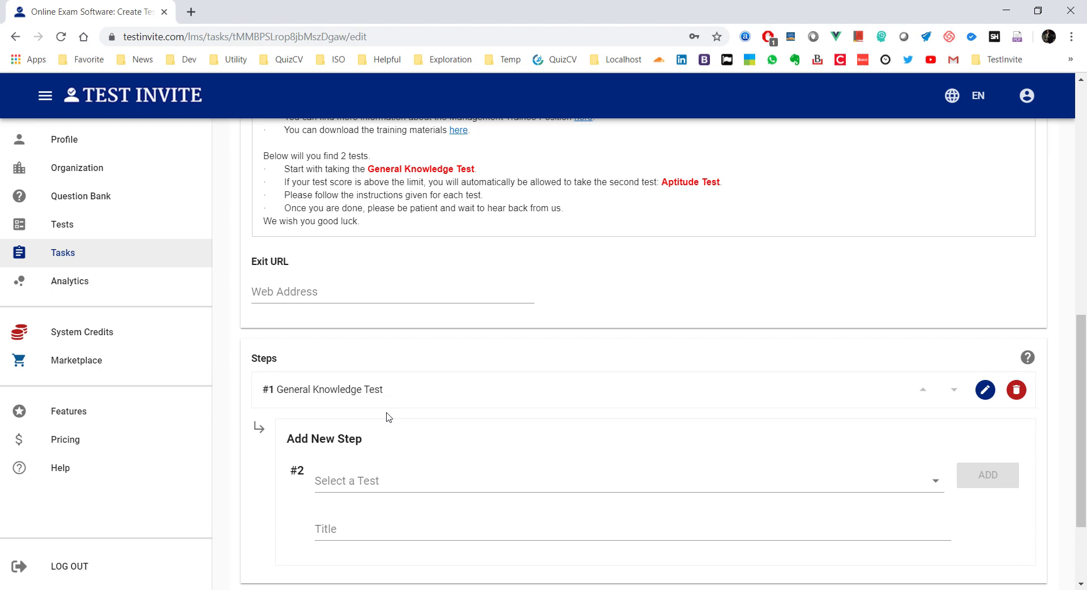
scroll(572, 365, down, 3)
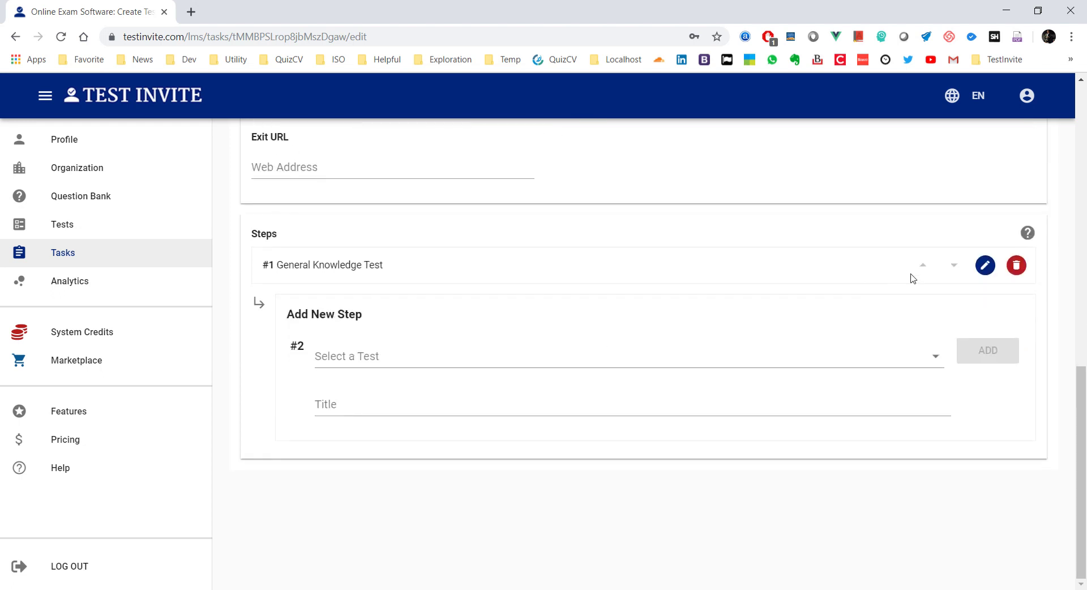
Step: Check the General Knowledge Test step's availability toggles and its attempt limit of 1
click(988, 266)
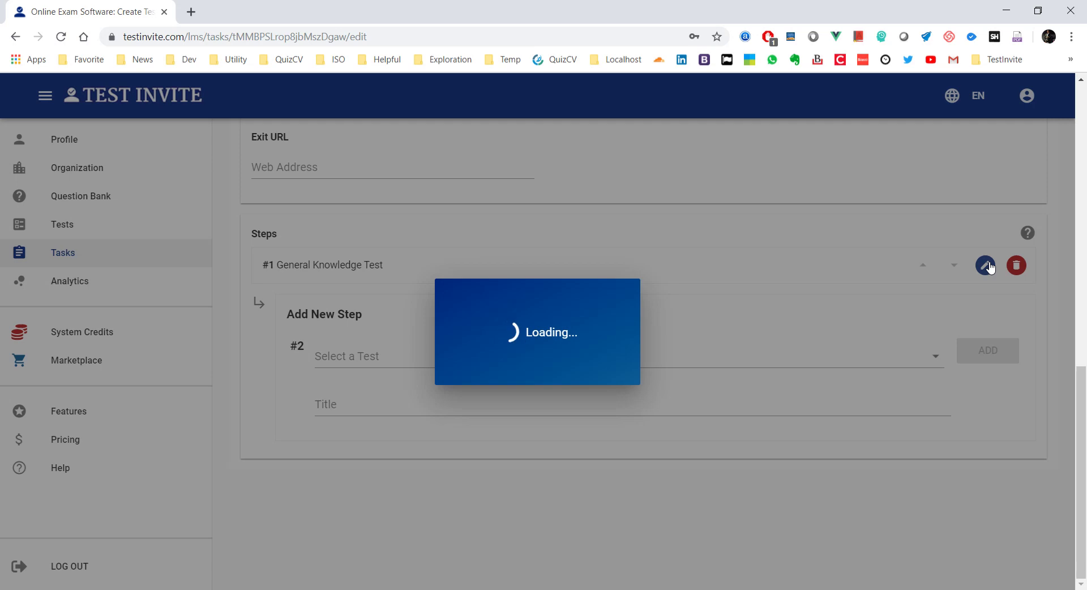
scroll(534, 296, down, 10)
scroll(622, 284, up, 2)
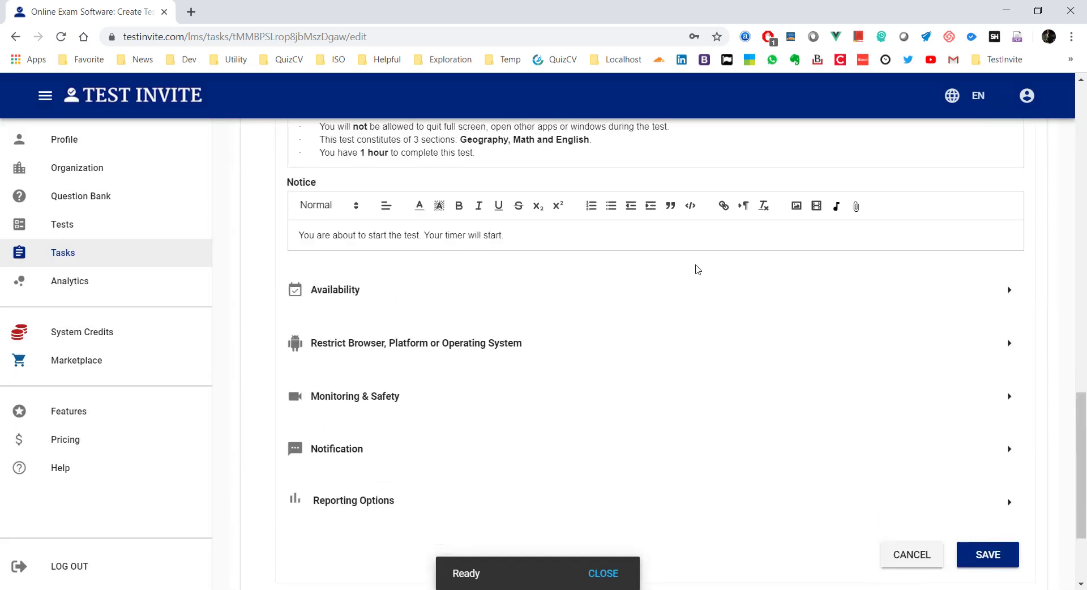
click(1009, 289)
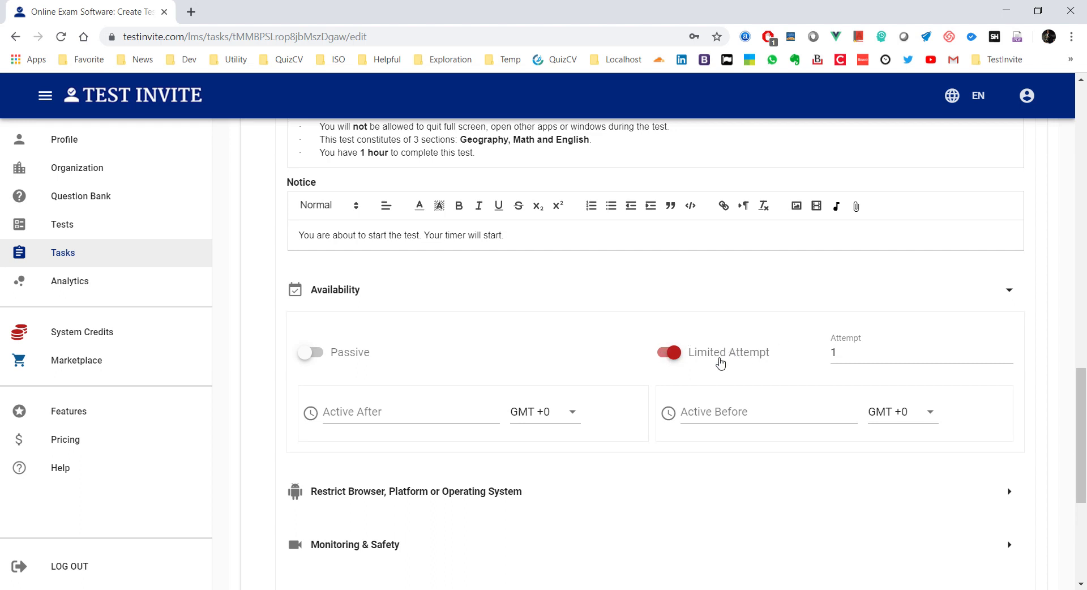
click(859, 355)
click(1002, 294)
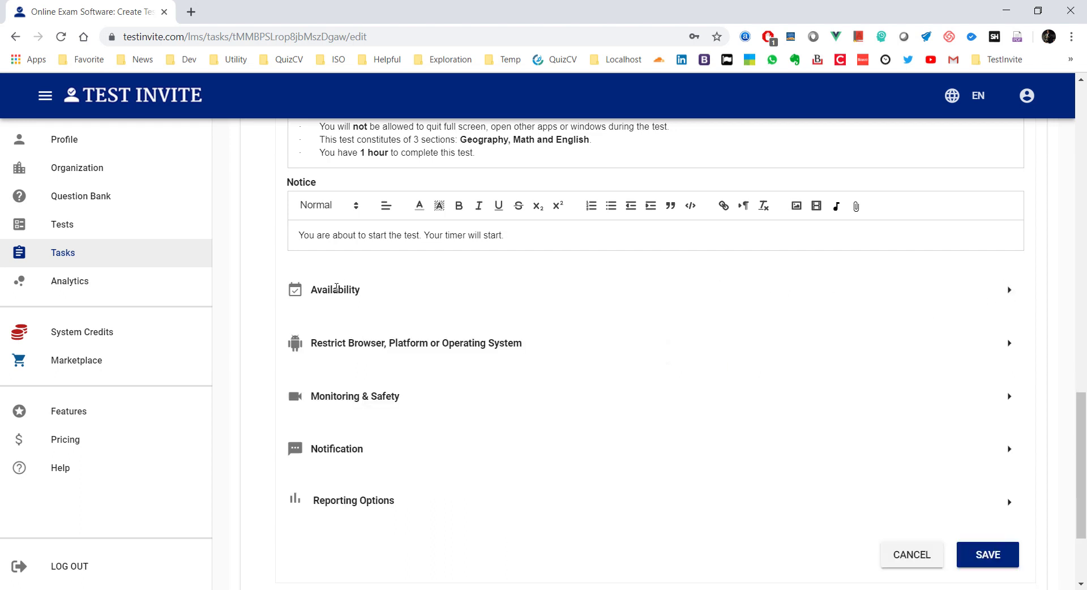
click(1008, 344)
Step: Exclude the desktop and tablet platforms for the step, save, and reload the candidate page
scroll(516, 347, down, 2)
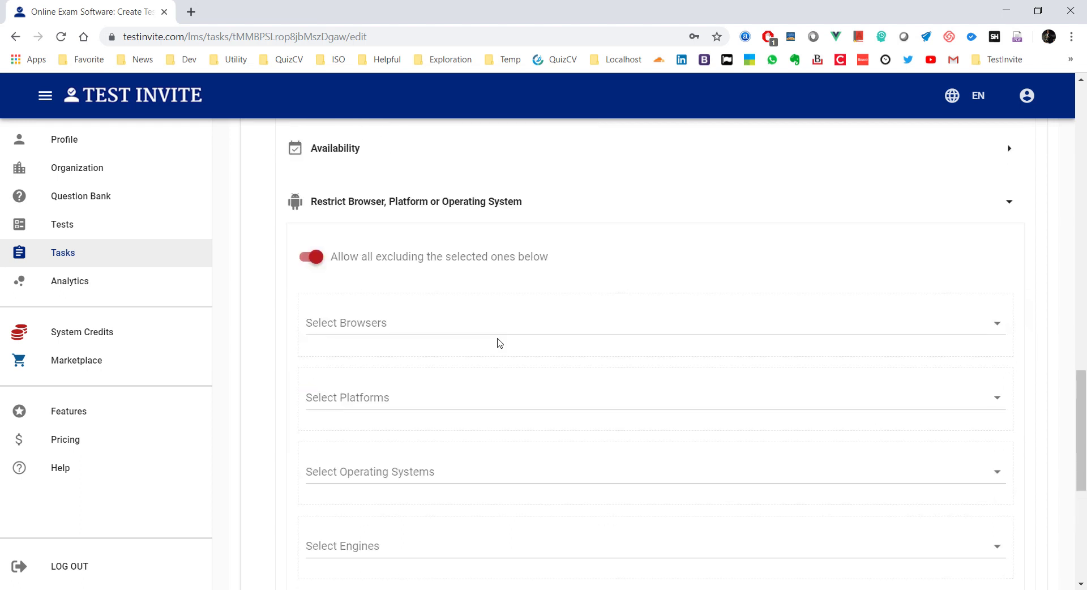
scroll(500, 343, down, 1)
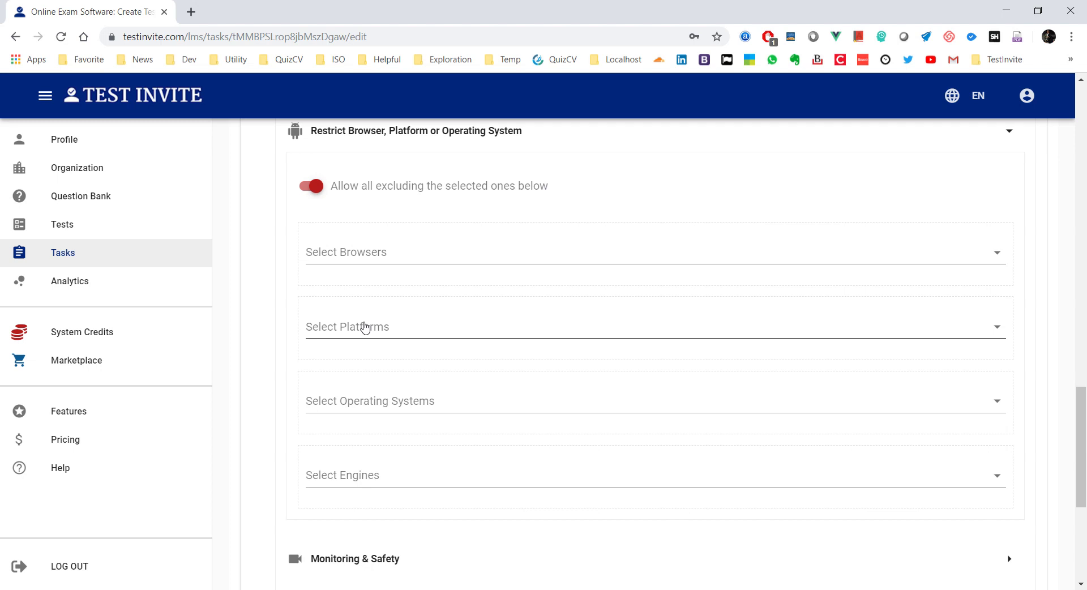
click(365, 328)
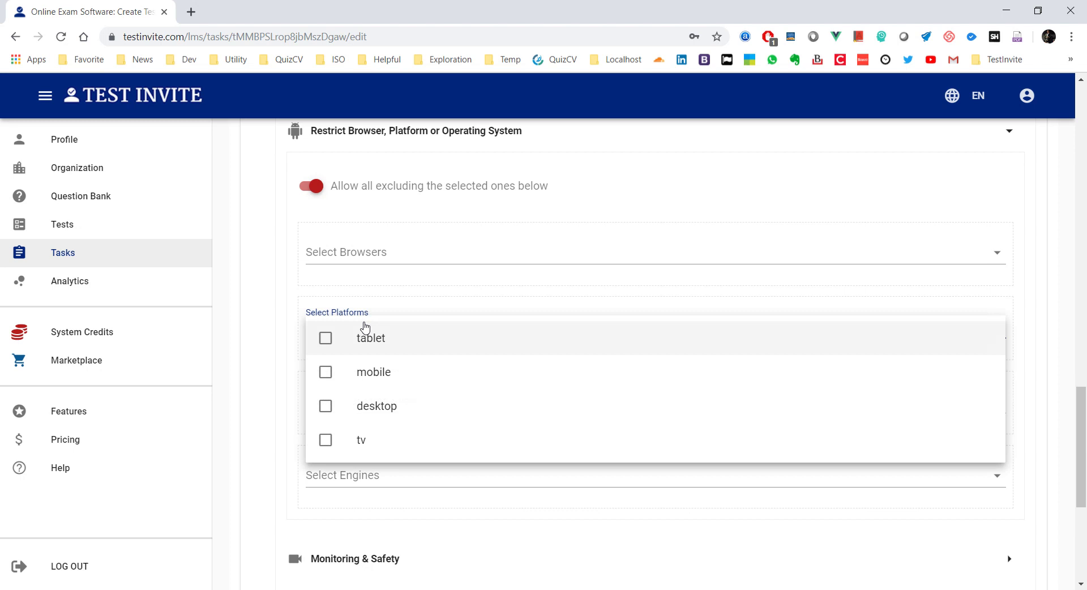
click(325, 405)
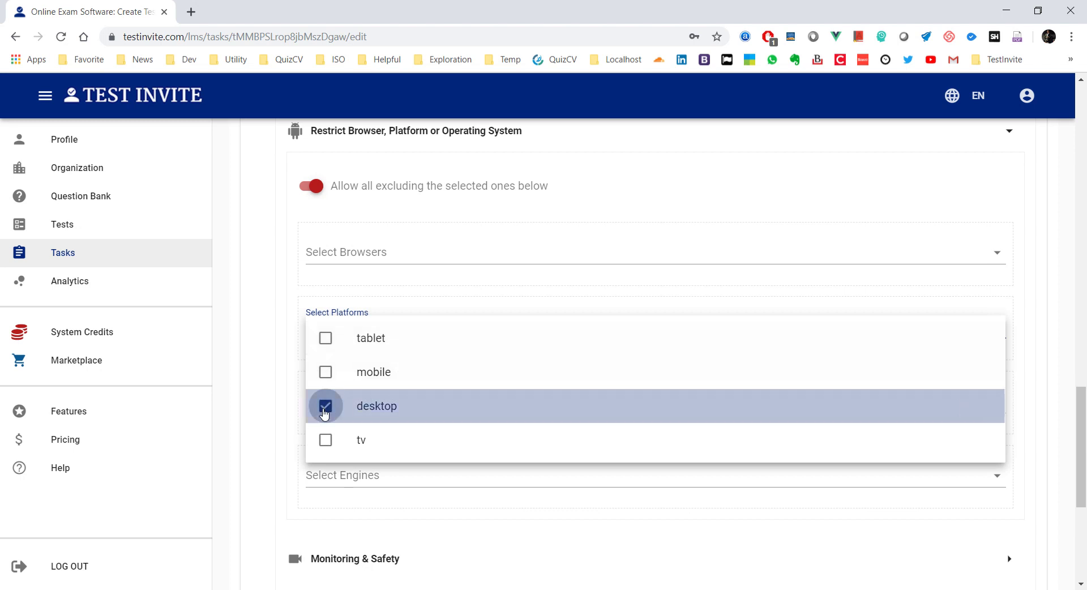
click(326, 339)
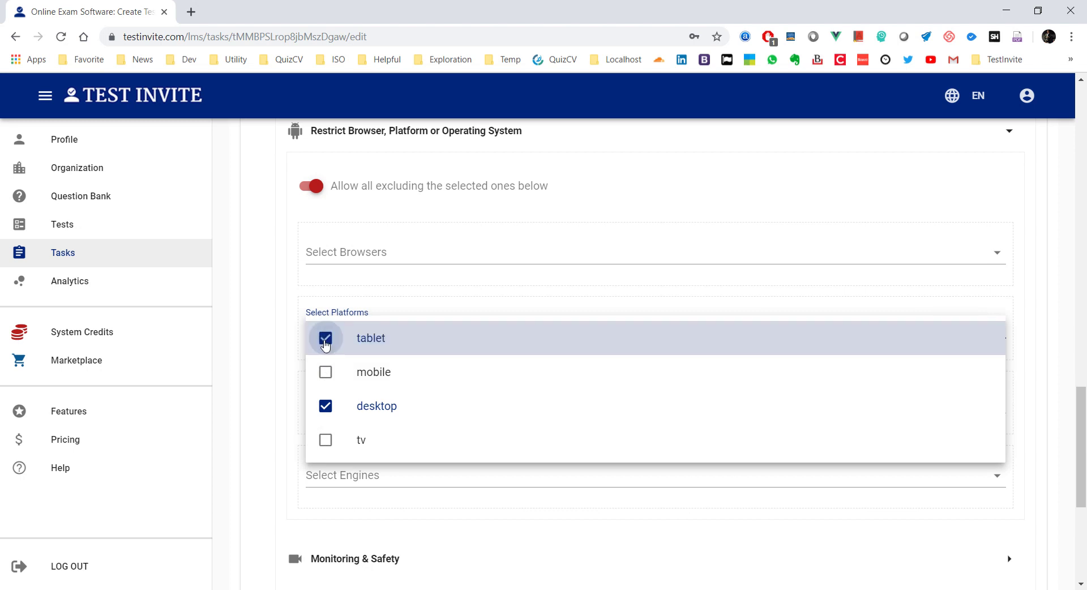
click(254, 319)
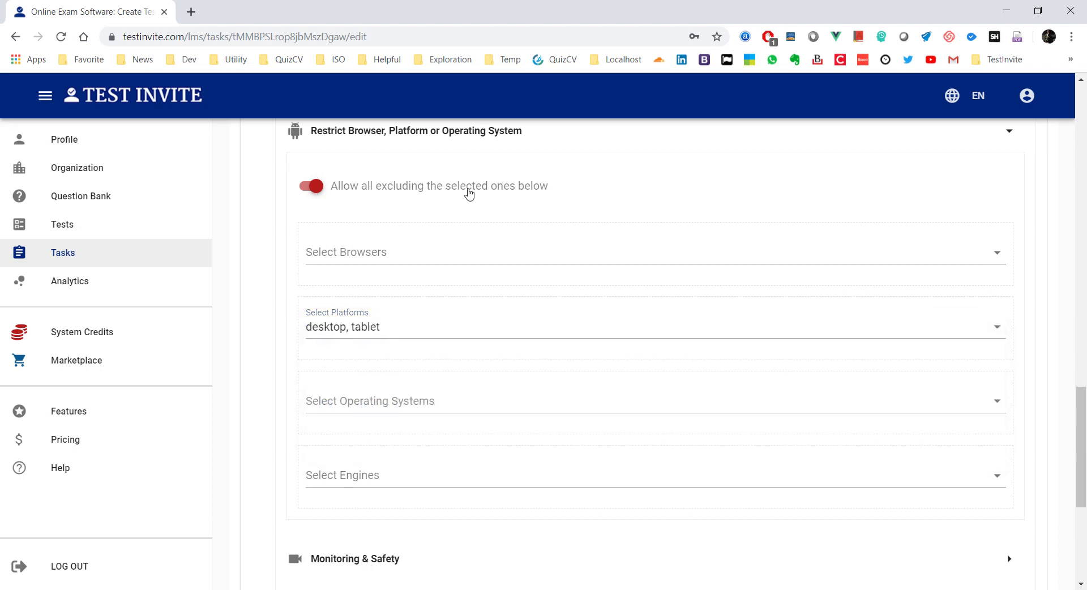
scroll(546, 276, down, 4)
click(993, 508)
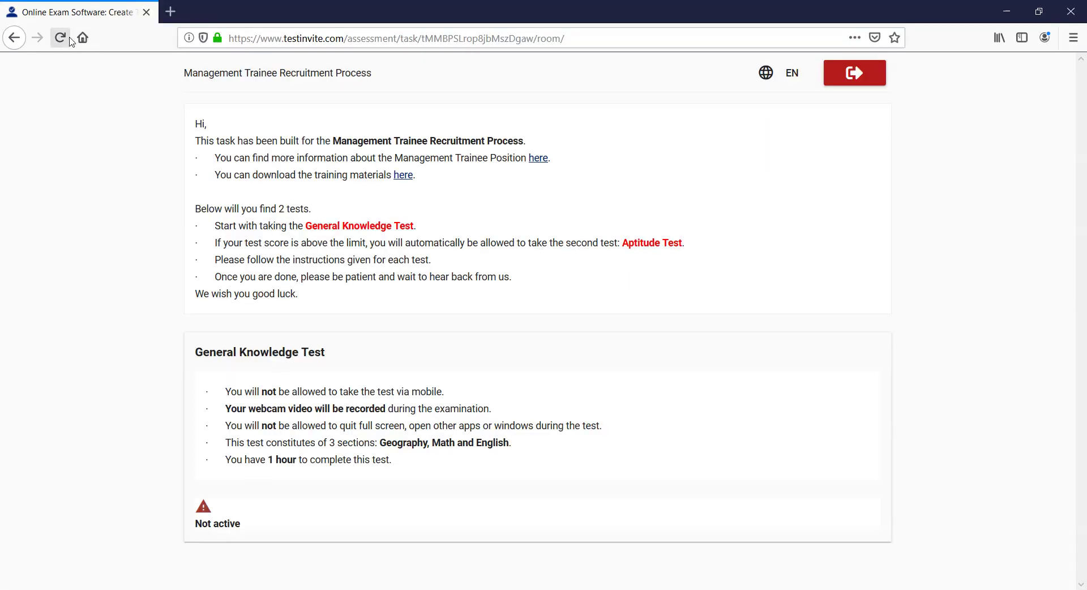
click(60, 37)
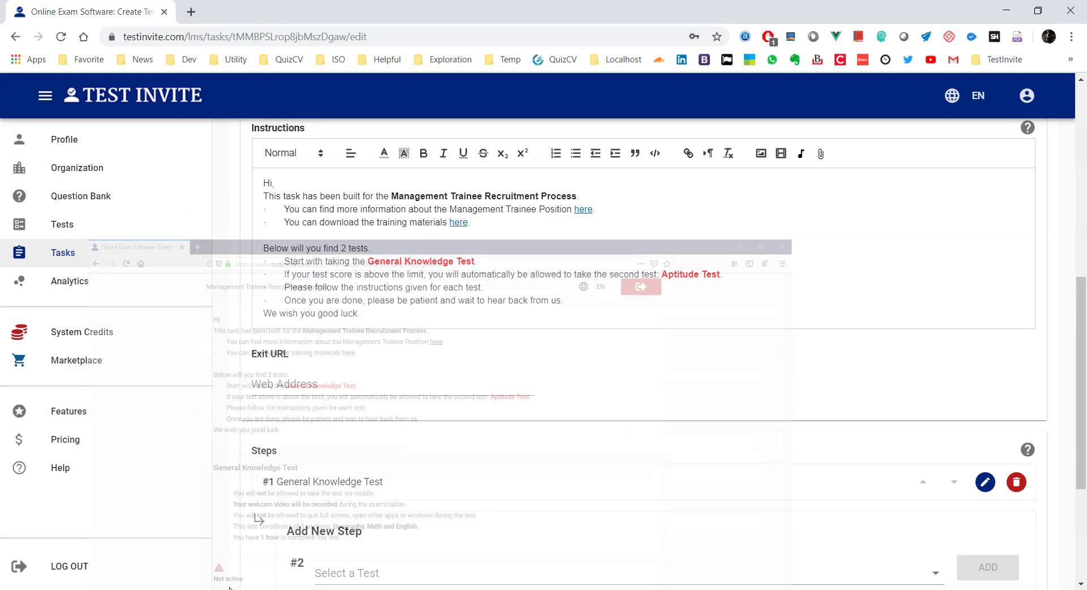
Step: Set the General Knowledge Test step back to Active, save, and reload the candidate page
click(984, 482)
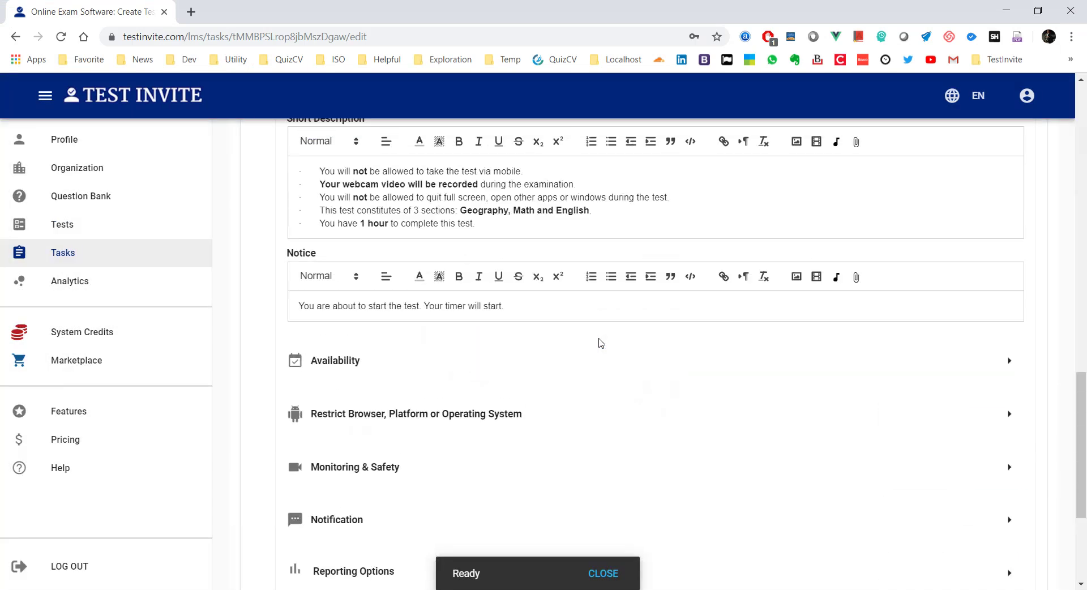
click(1009, 360)
click(312, 423)
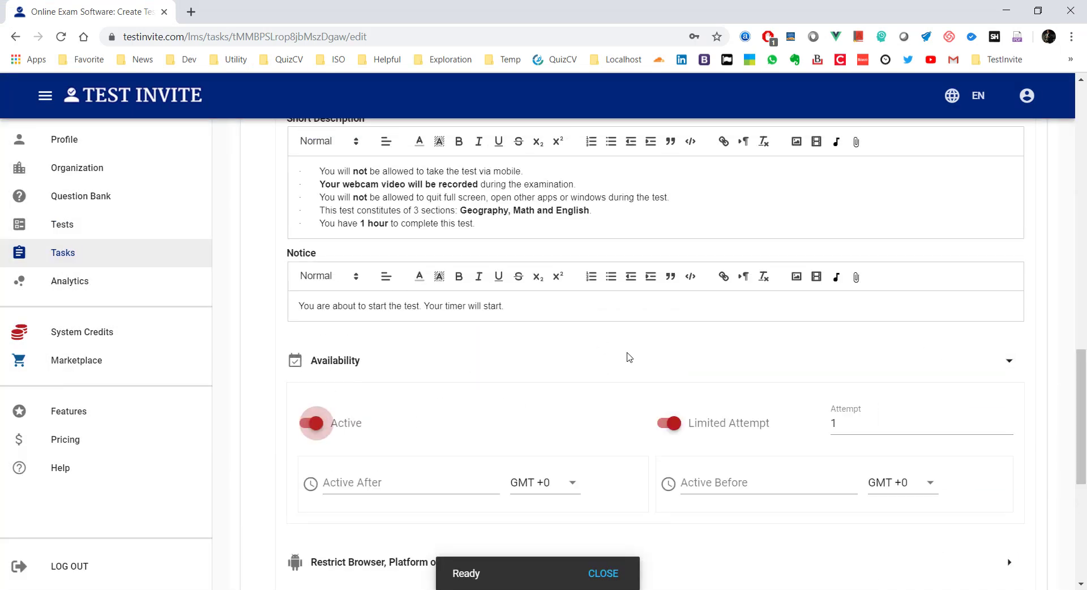
scroll(651, 363, down, 6)
click(988, 414)
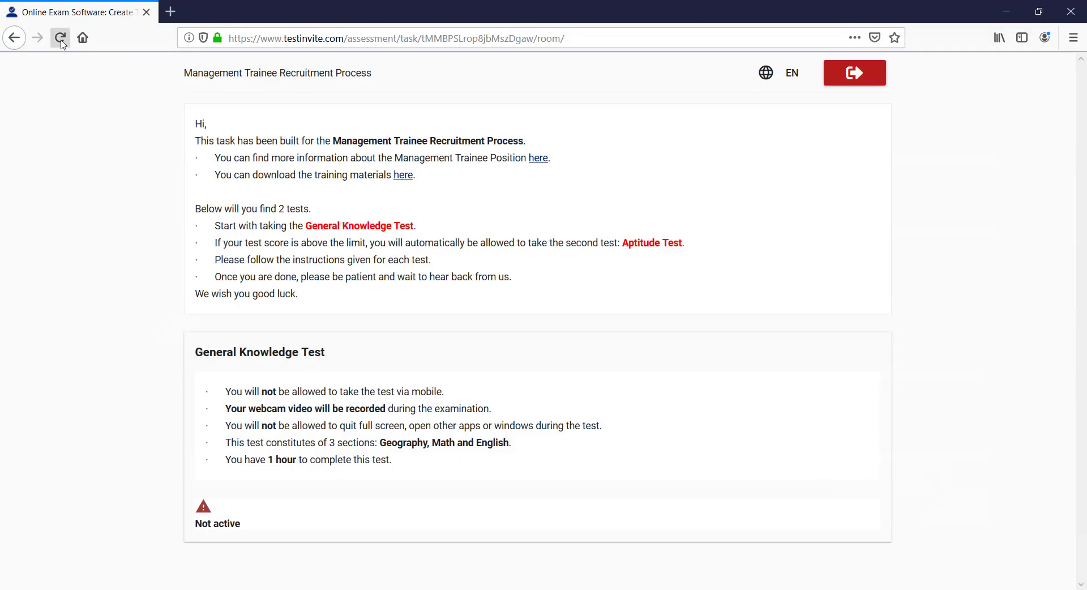
click(60, 38)
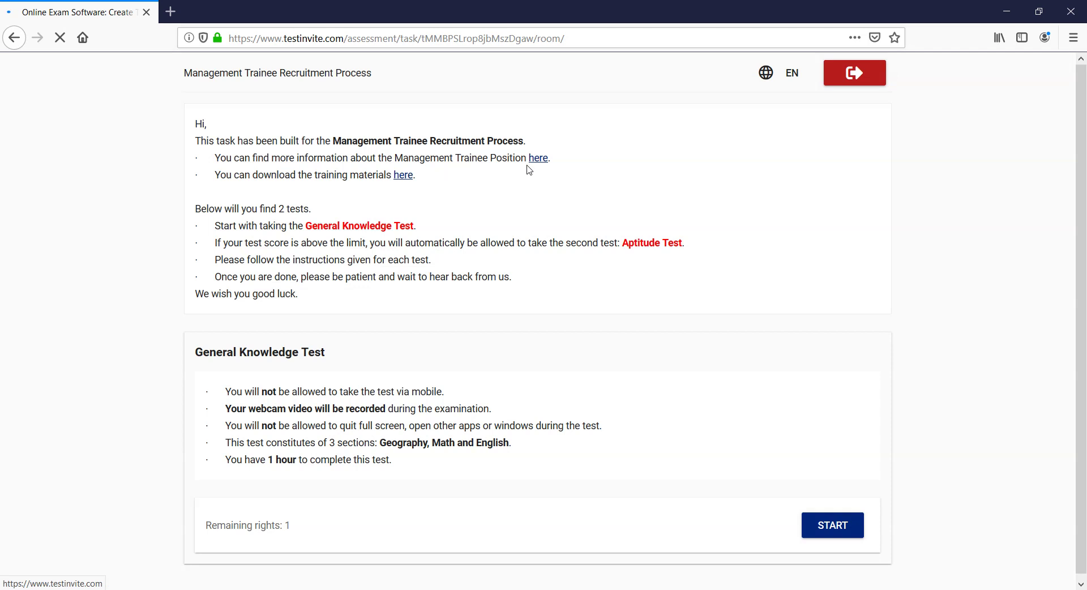
Step: Try starting the General Knowledge Test as a candidate and get 'Platform desktop is not allowed'
click(822, 526)
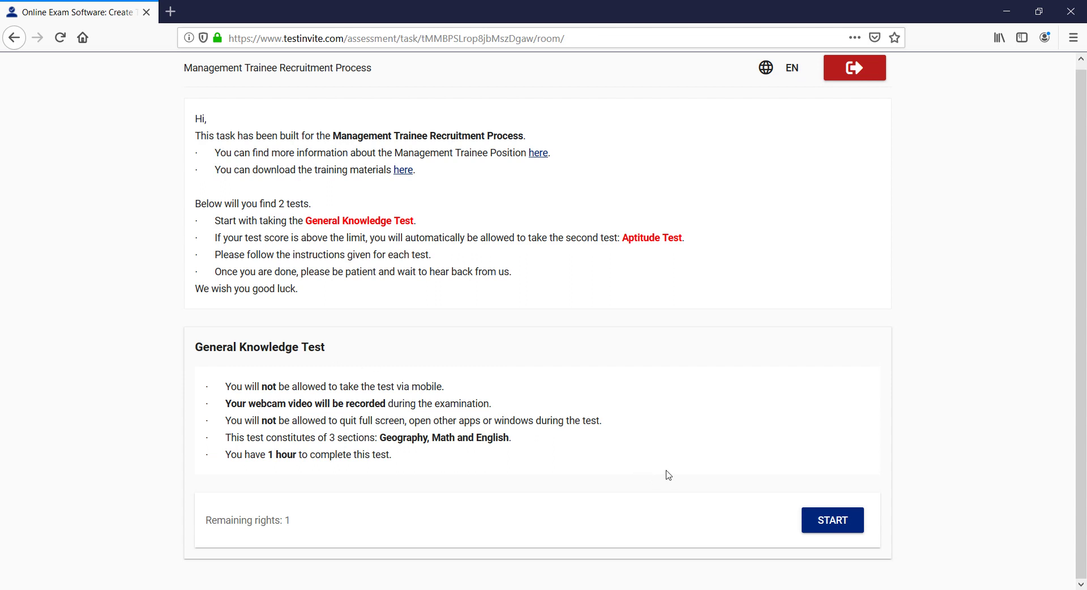
click(833, 531)
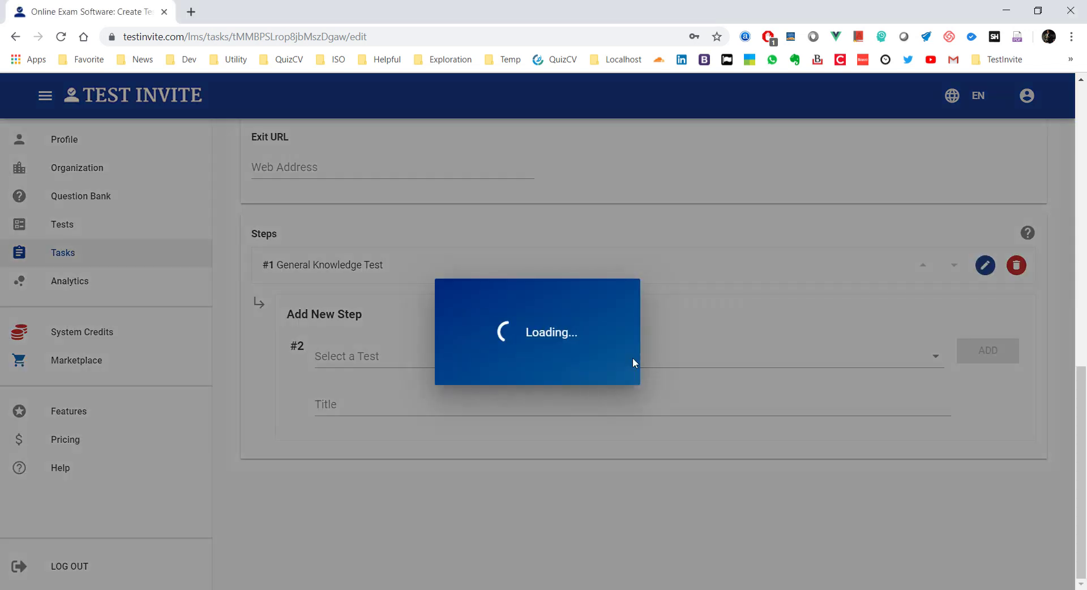
Step: Uncheck desktop and tablet in the step's Select Platforms list, save, and reopen the step
scroll(595, 362, down, 8)
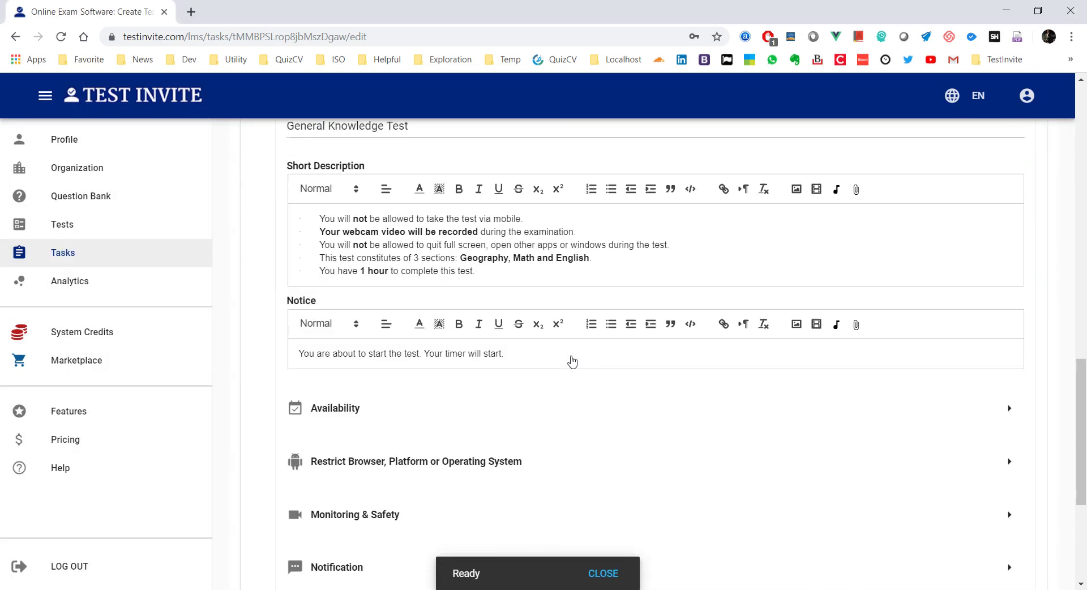
click(1009, 321)
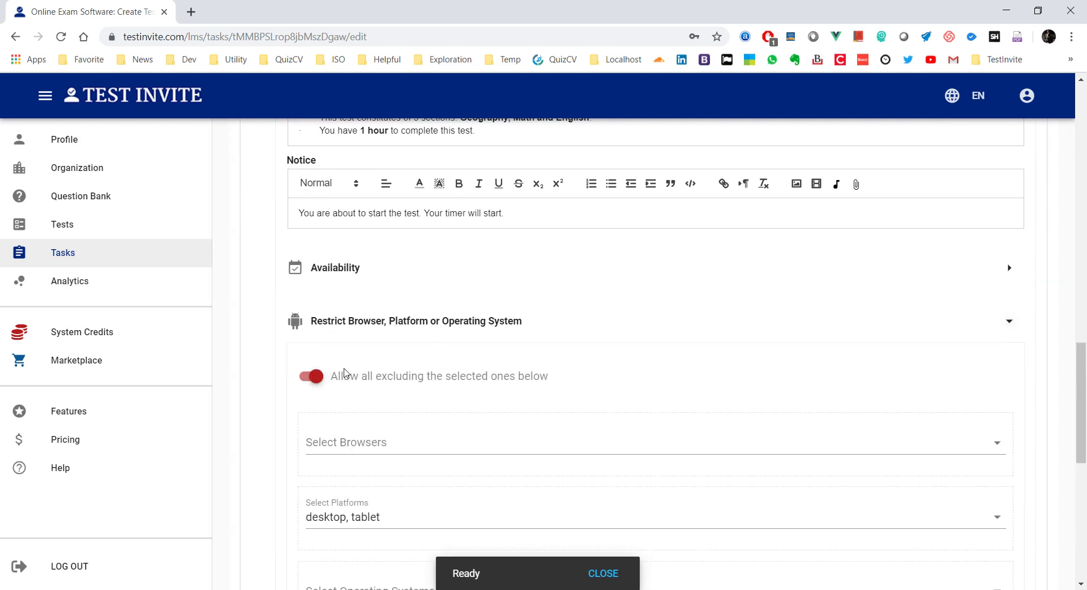
click(402, 516)
click(329, 526)
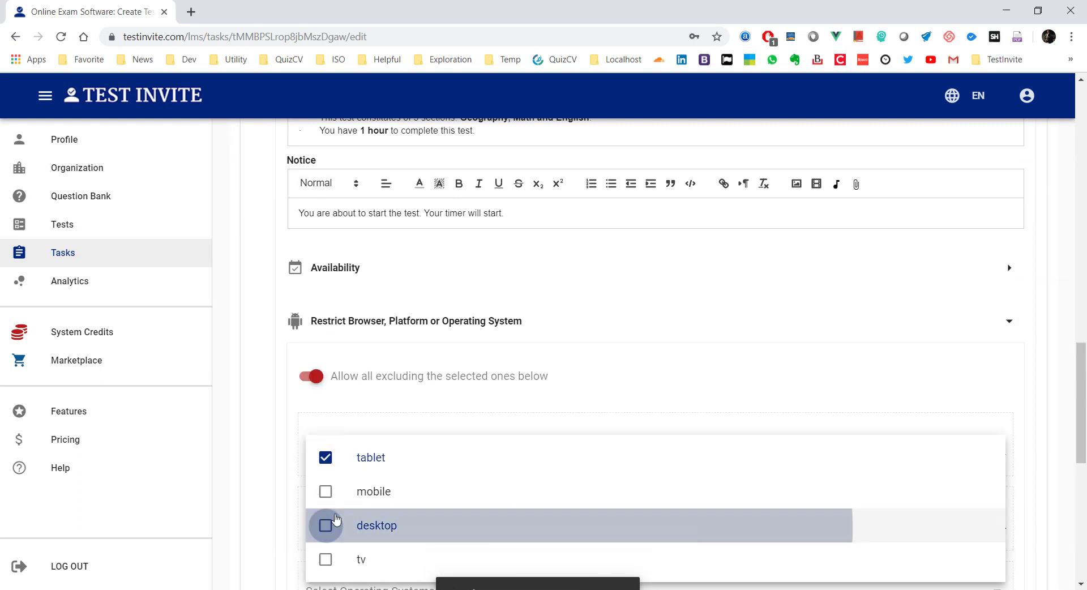
click(326, 457)
click(271, 388)
scroll(359, 388, down, 6)
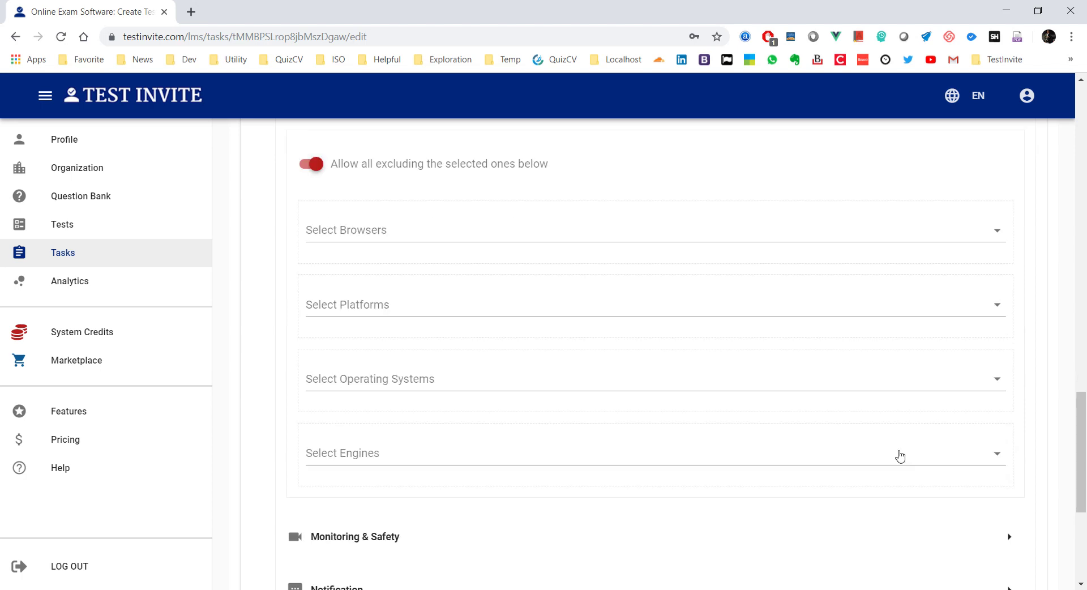
click(998, 550)
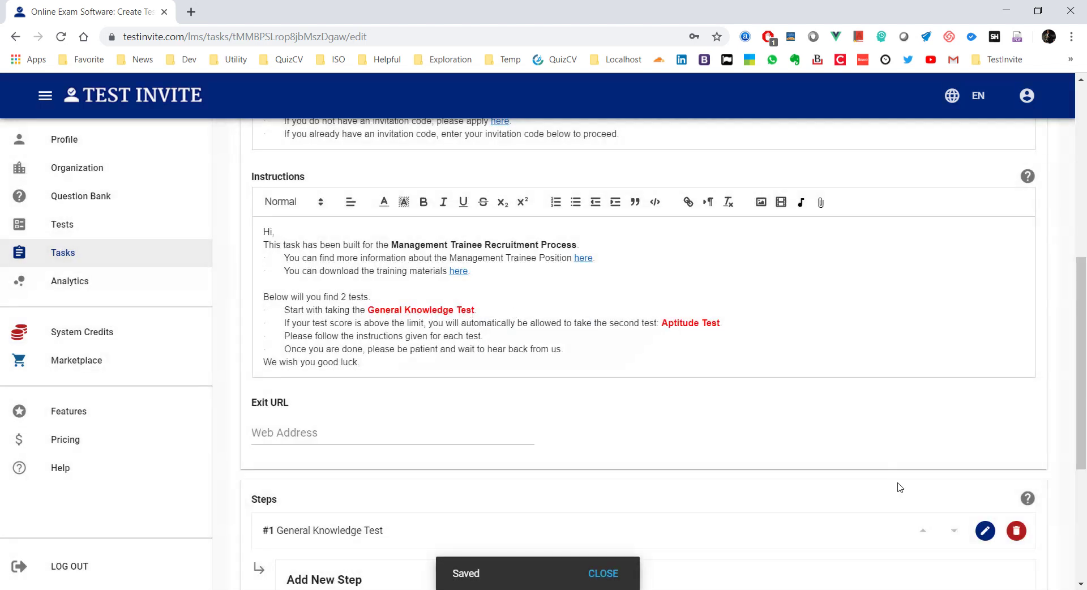
click(985, 530)
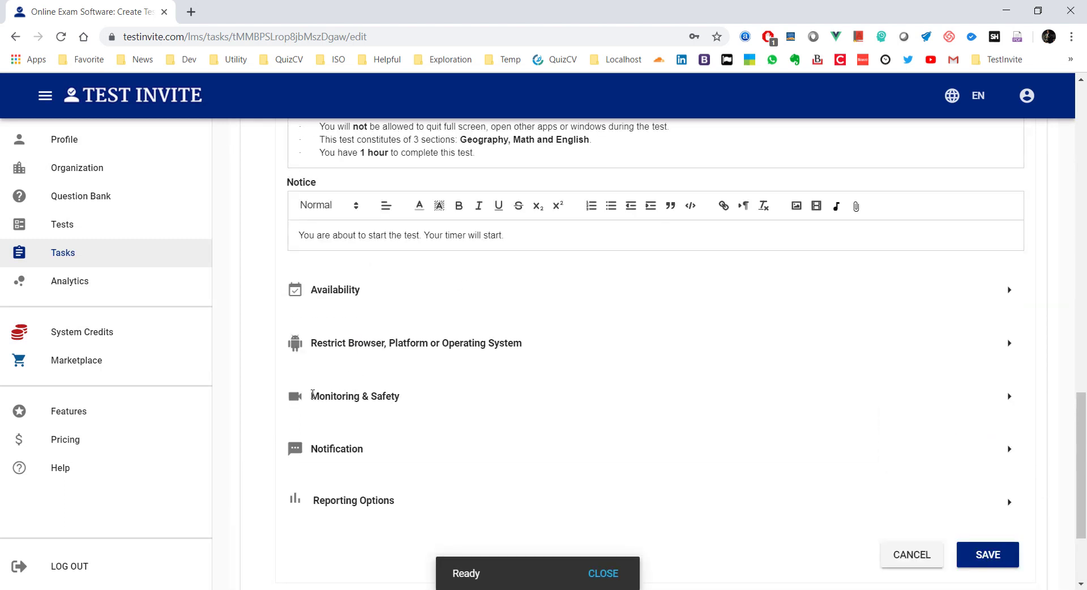
Step: Set the step's monitoring method to Record video and tick the Fullscreen lockdown option
click(1008, 396)
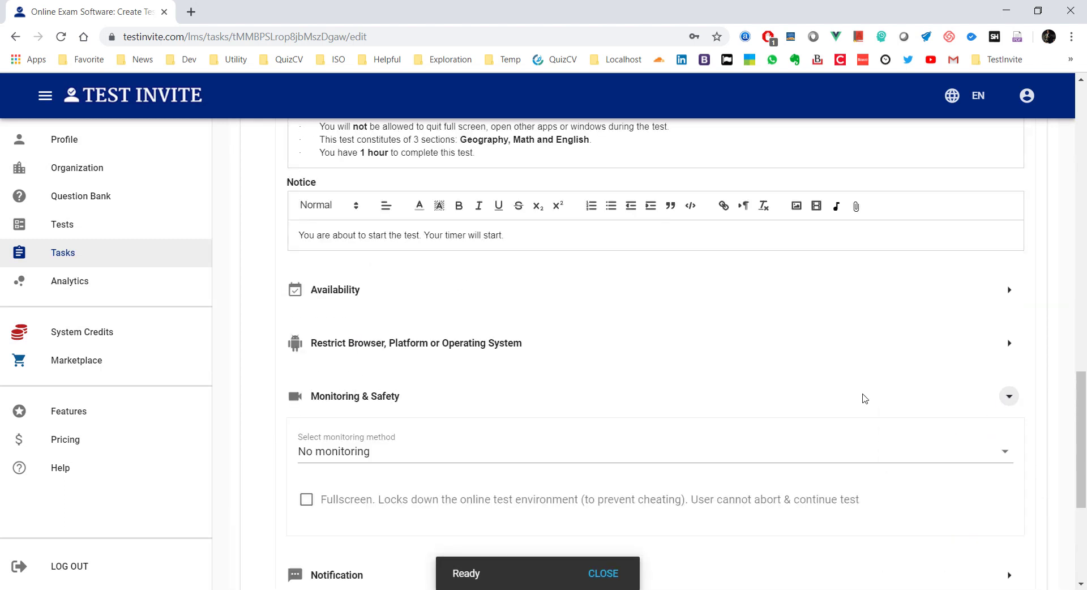
scroll(755, 399, down, 1)
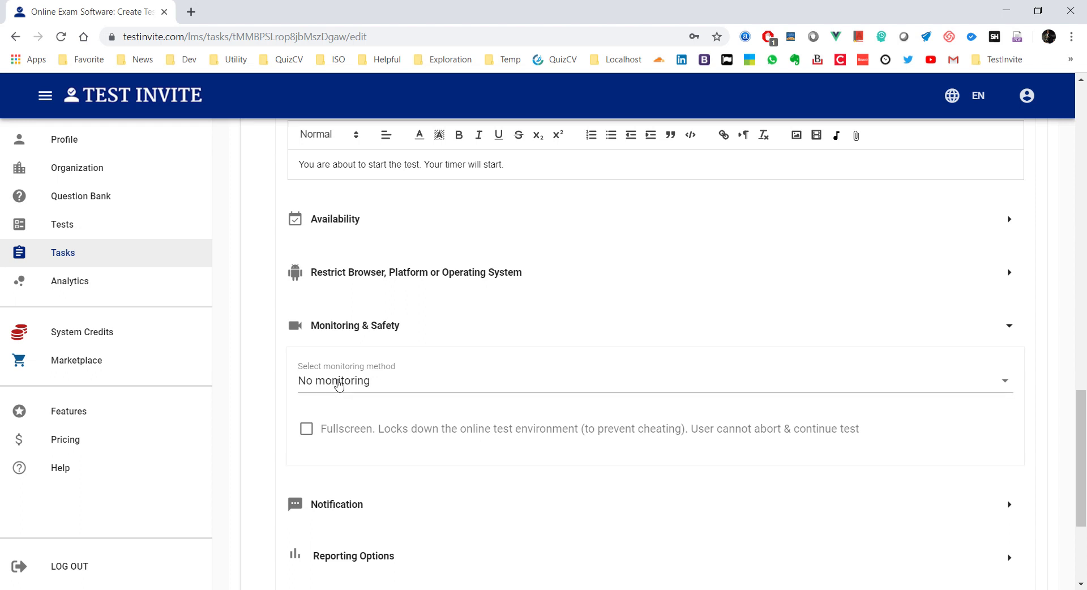
click(339, 386)
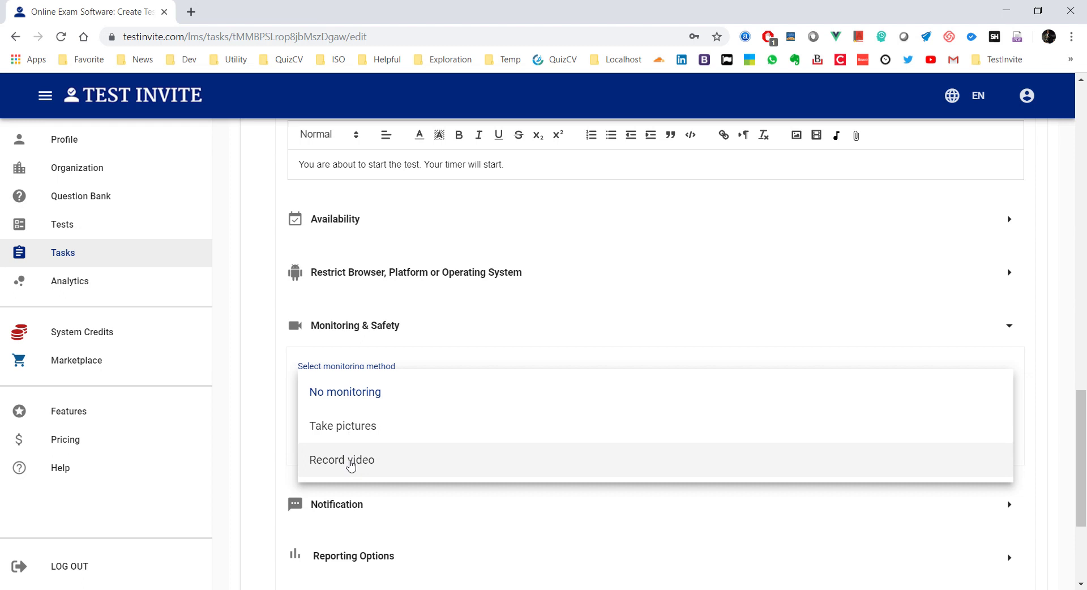
click(351, 462)
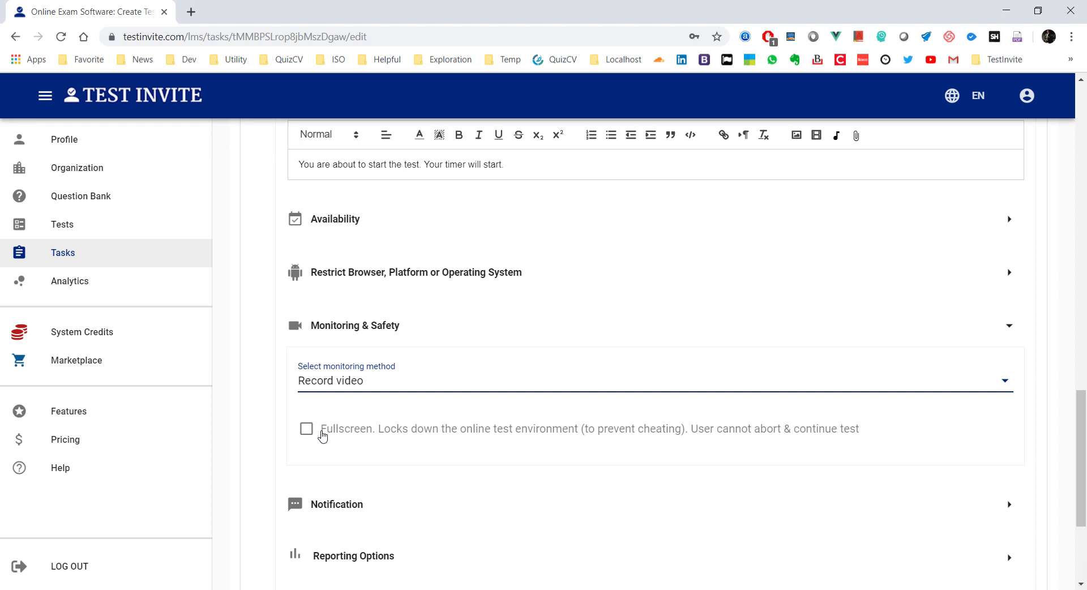
click(306, 429)
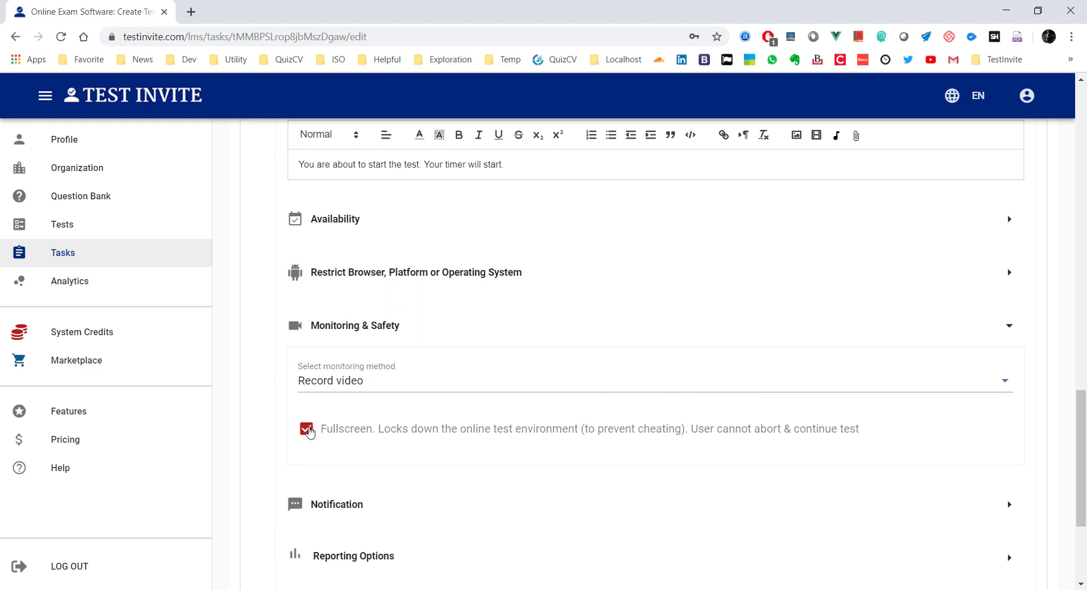
scroll(477, 429, down, 3)
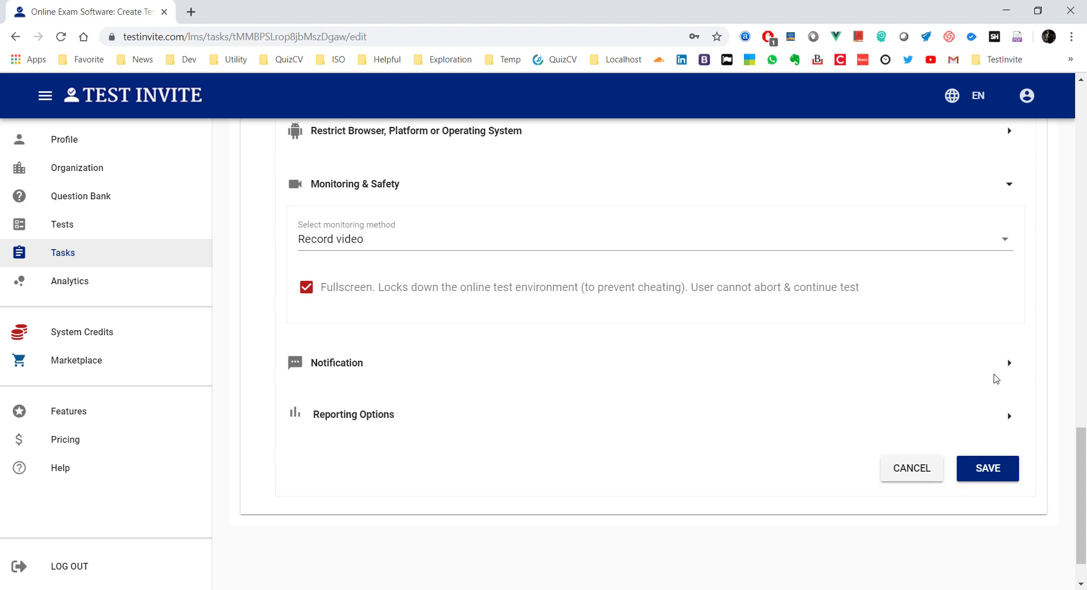
Step: Add a notification e-mail recipient for step completion, then expand Reporting Options
click(1008, 363)
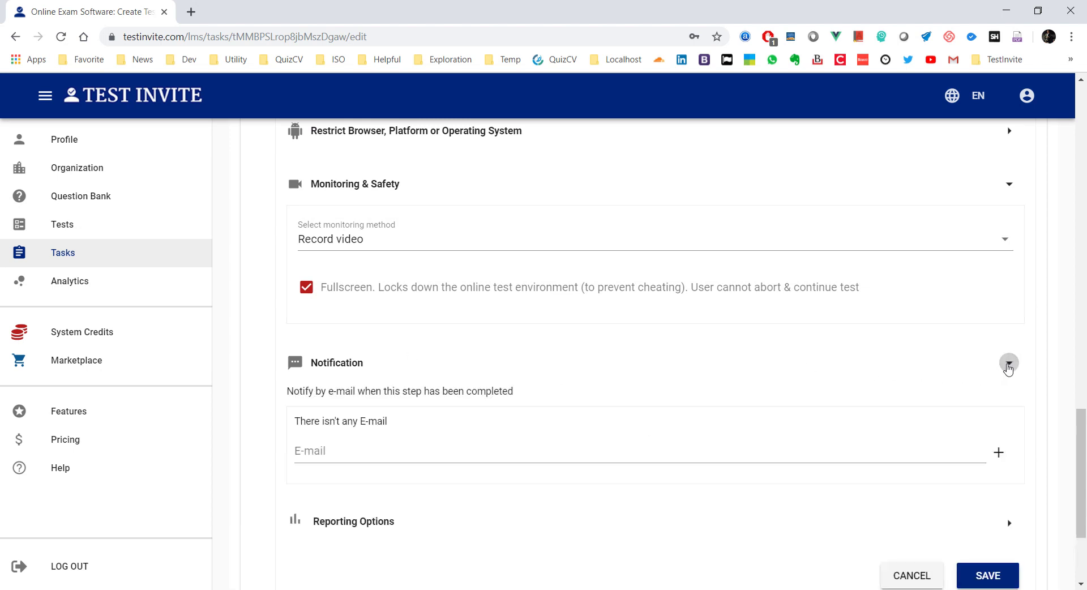
click(353, 451)
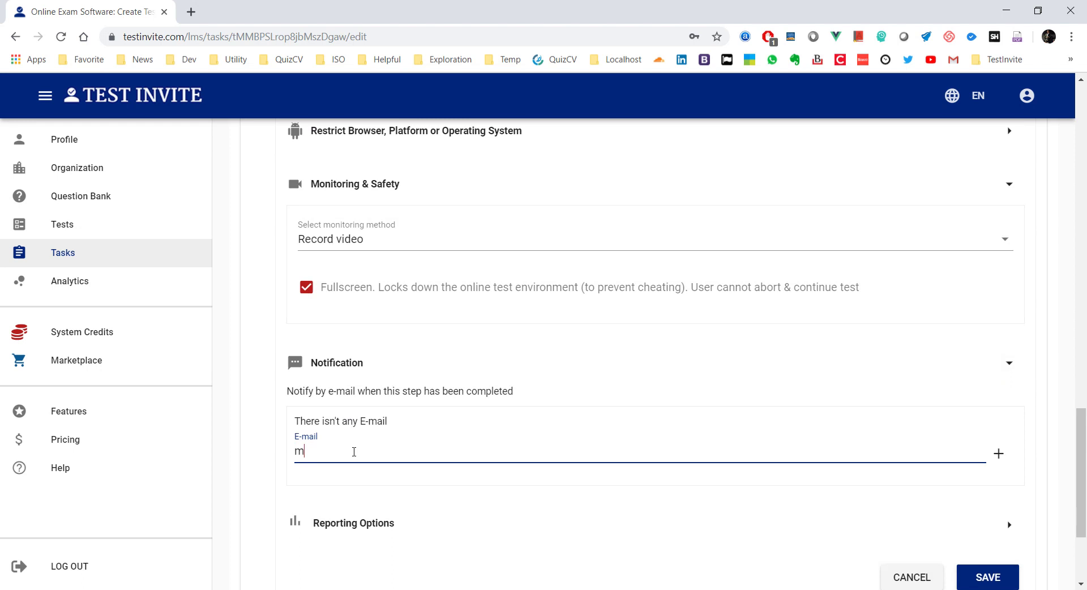
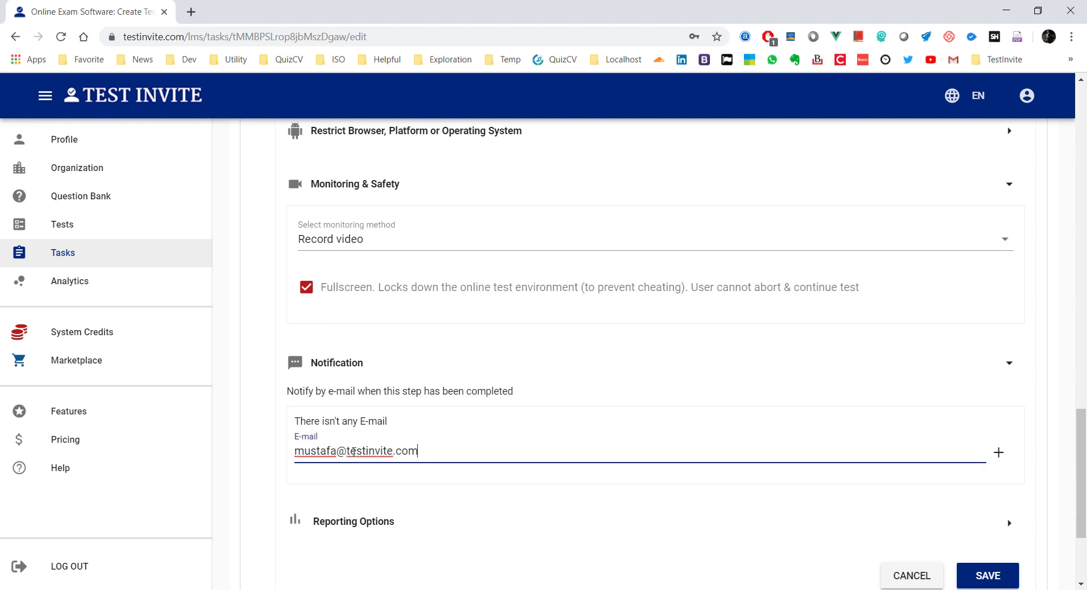
click(998, 452)
scroll(985, 448, down, 3)
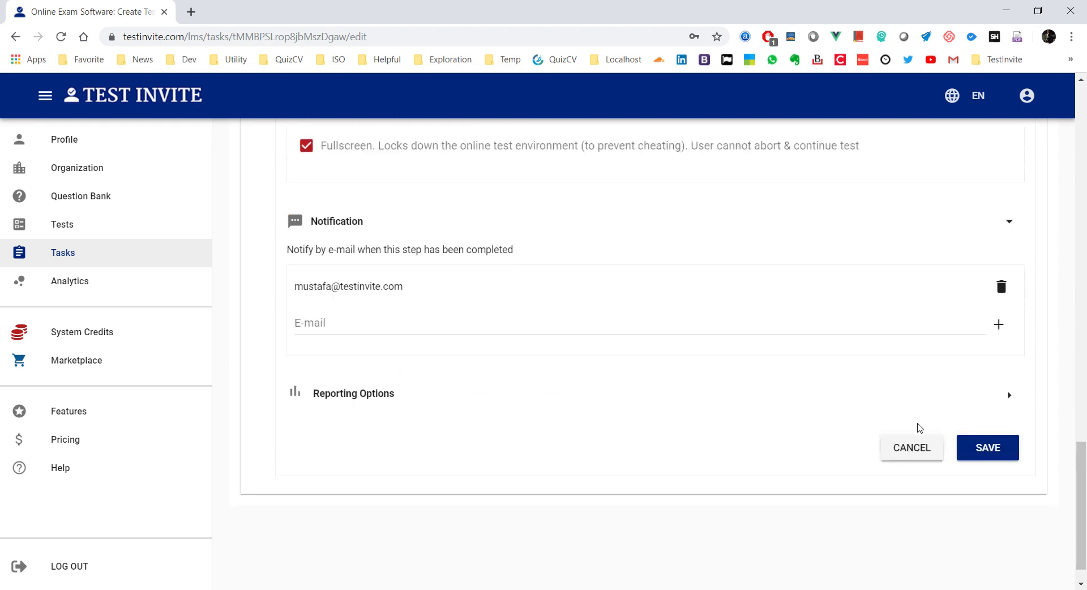
click(1008, 395)
scroll(576, 408, down, 1)
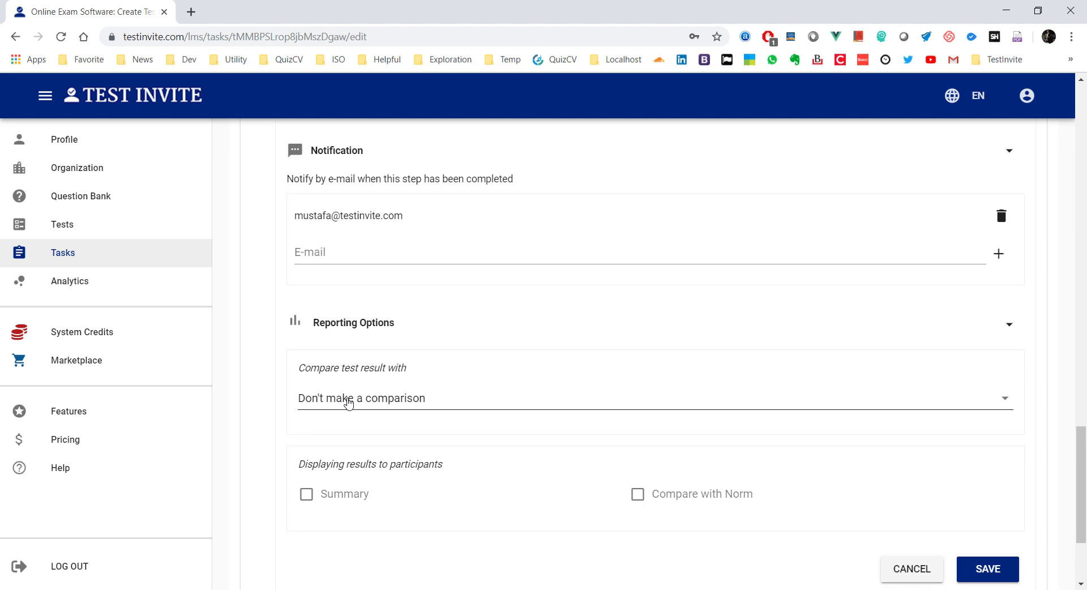
Step: Choose 'Don't make a comparison' for test results and tick the Summary option
click(349, 403)
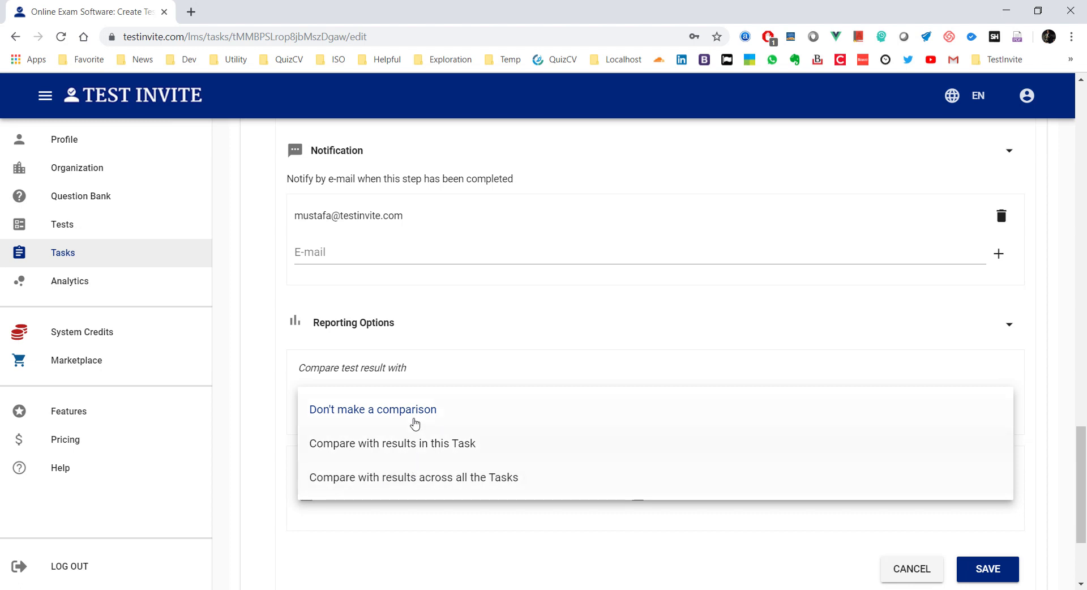
click(404, 415)
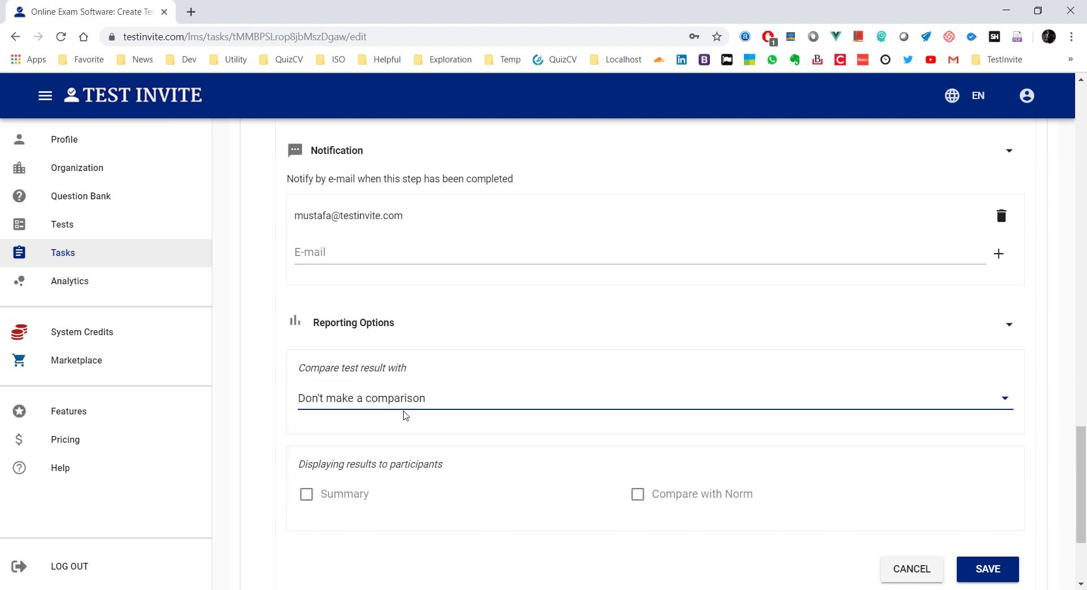
scroll(259, 377, down, 3)
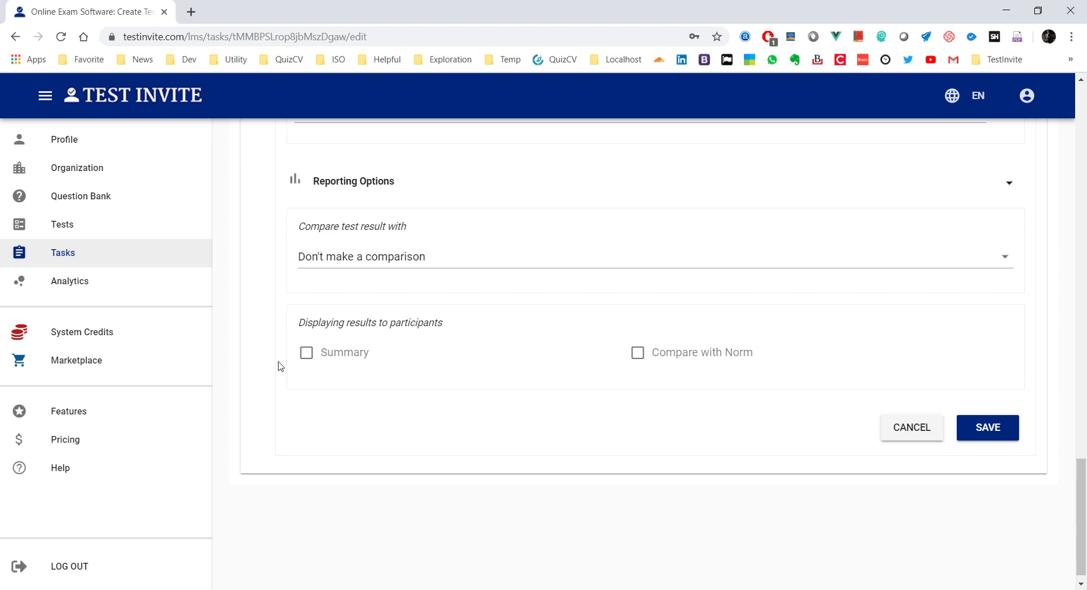
click(300, 360)
Step: Untick Summary, save the step's settings, and go to the task's ACCESS settings
click(301, 357)
click(972, 423)
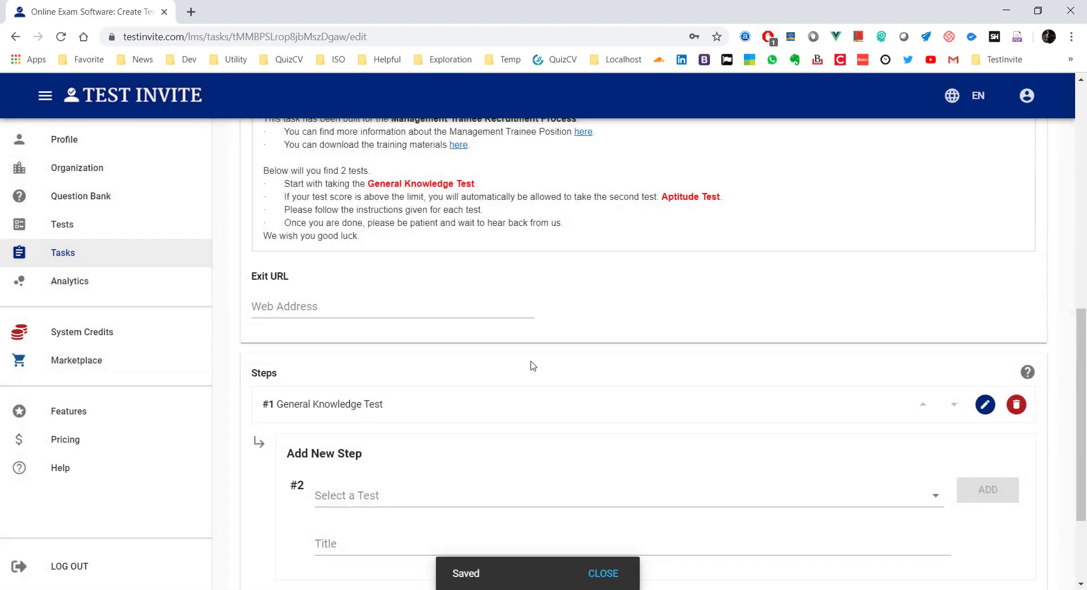
scroll(532, 366, down, 2)
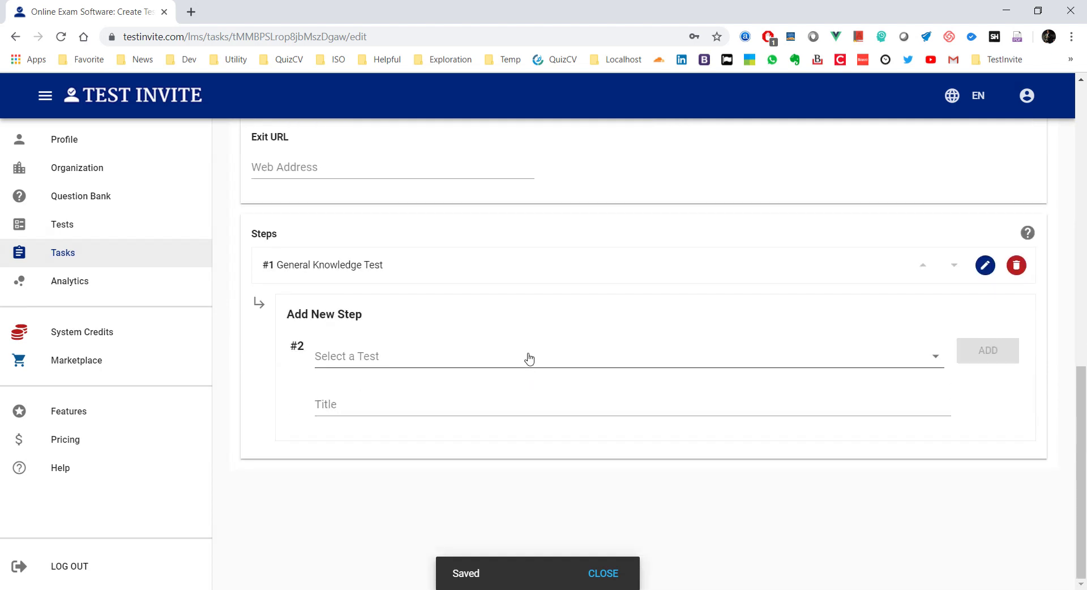
scroll(529, 358, up, 5)
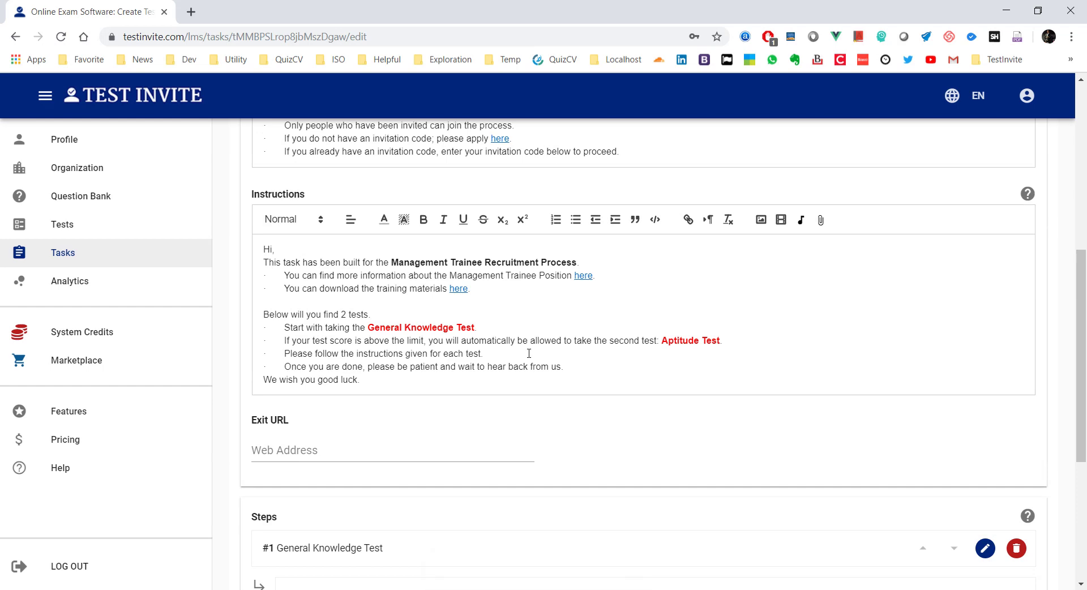
scroll(529, 353, down, 5)
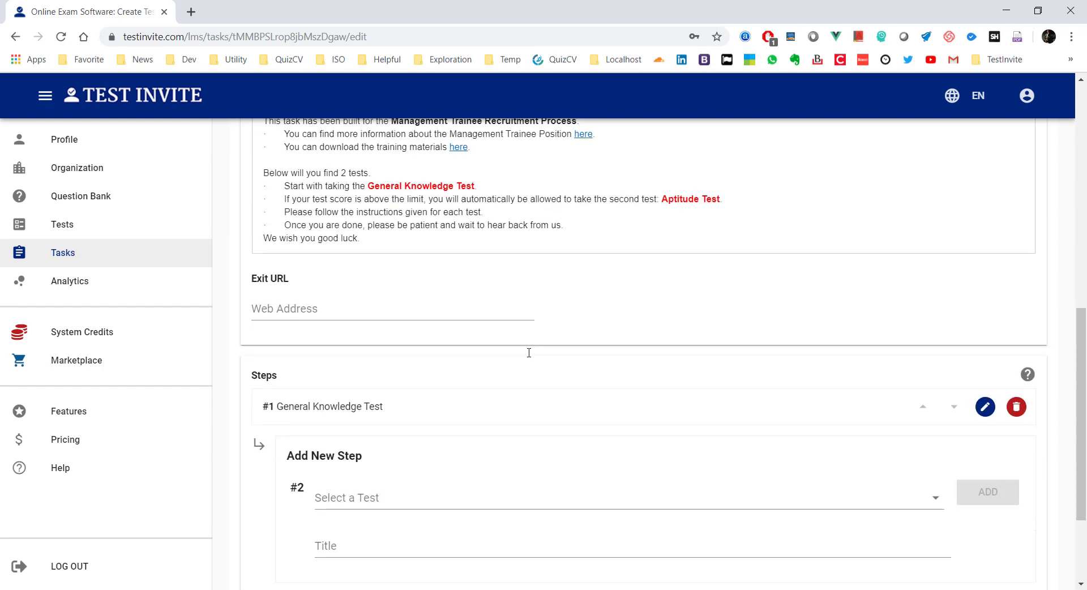
scroll(529, 353, up, 10)
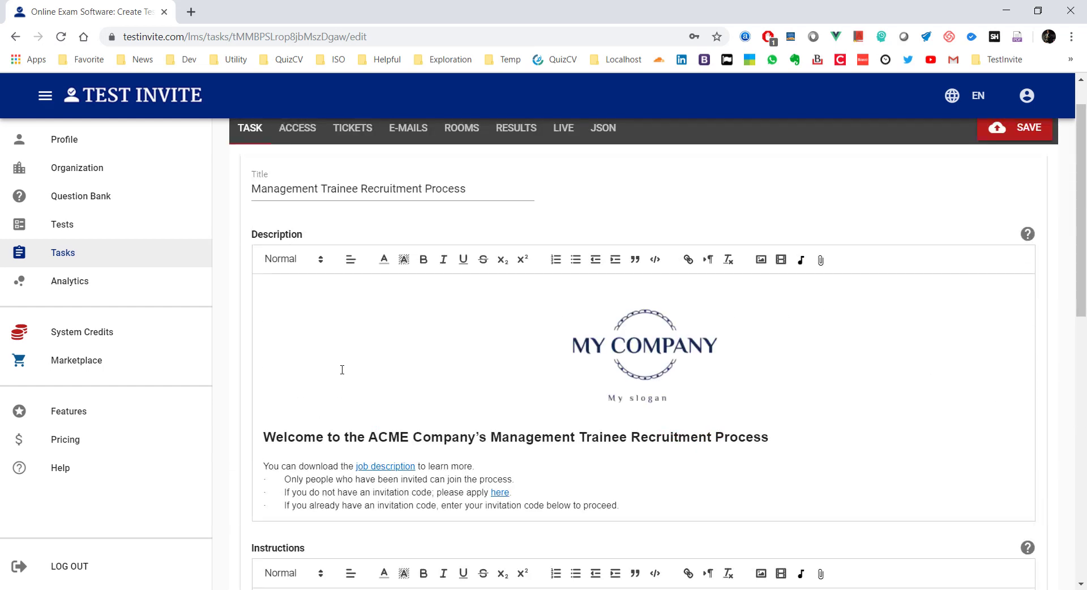
scroll(339, 369, up, 1)
click(296, 176)
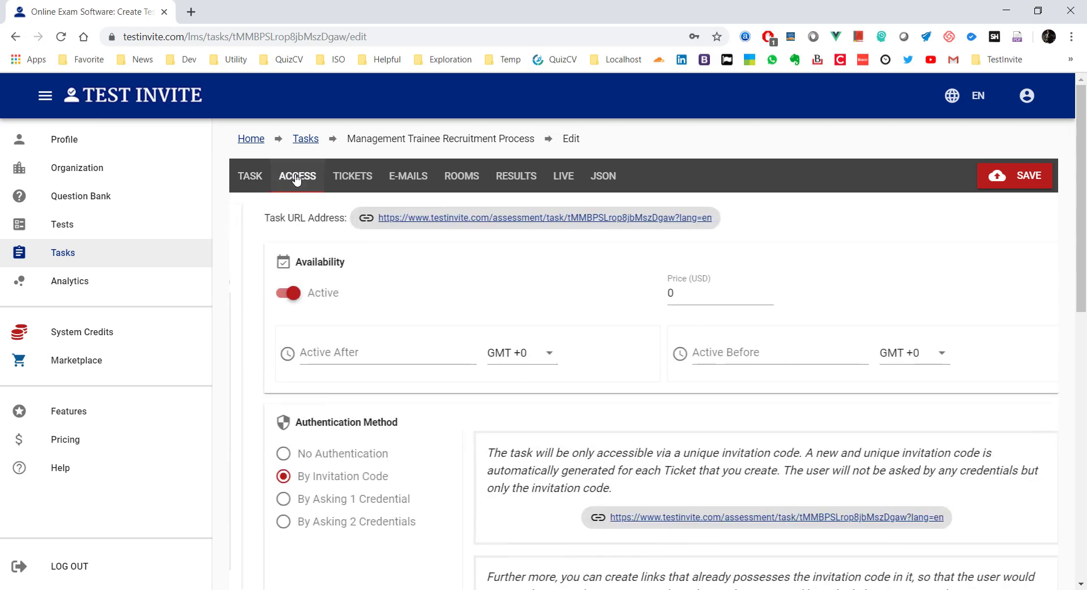
scroll(368, 283, down, 4)
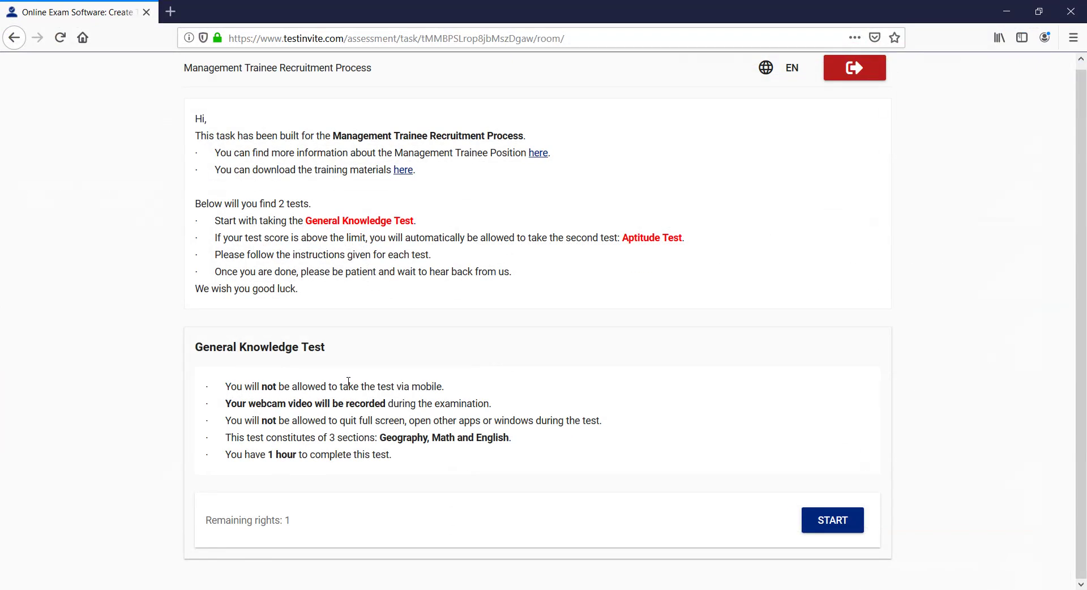
Step: Reload the candidate page, start the General Knowledge Test, and confirm the 'Are you sure?' dialog
click(836, 518)
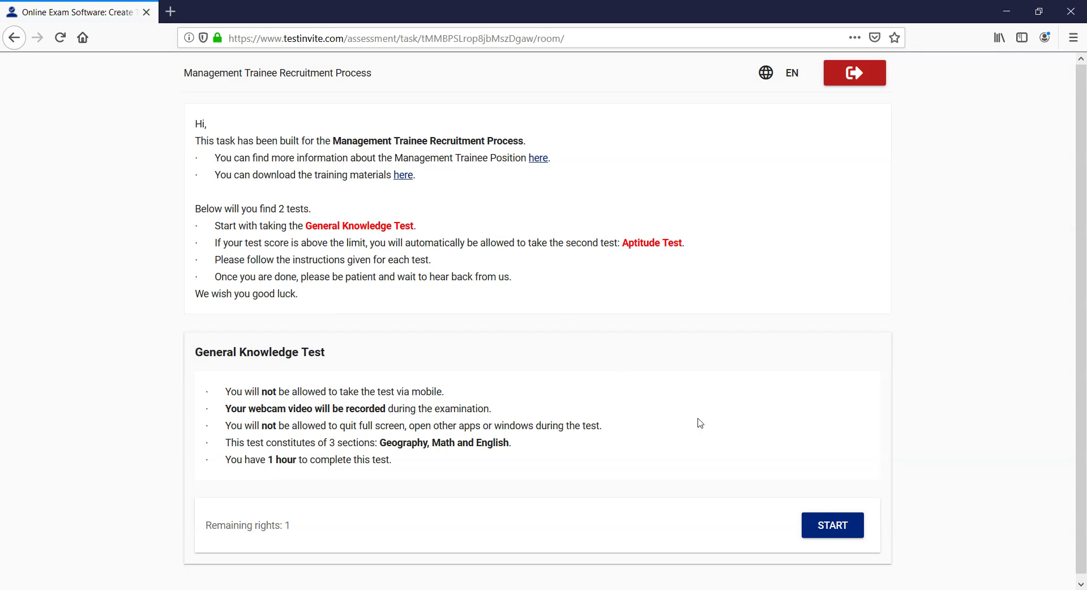
click(837, 524)
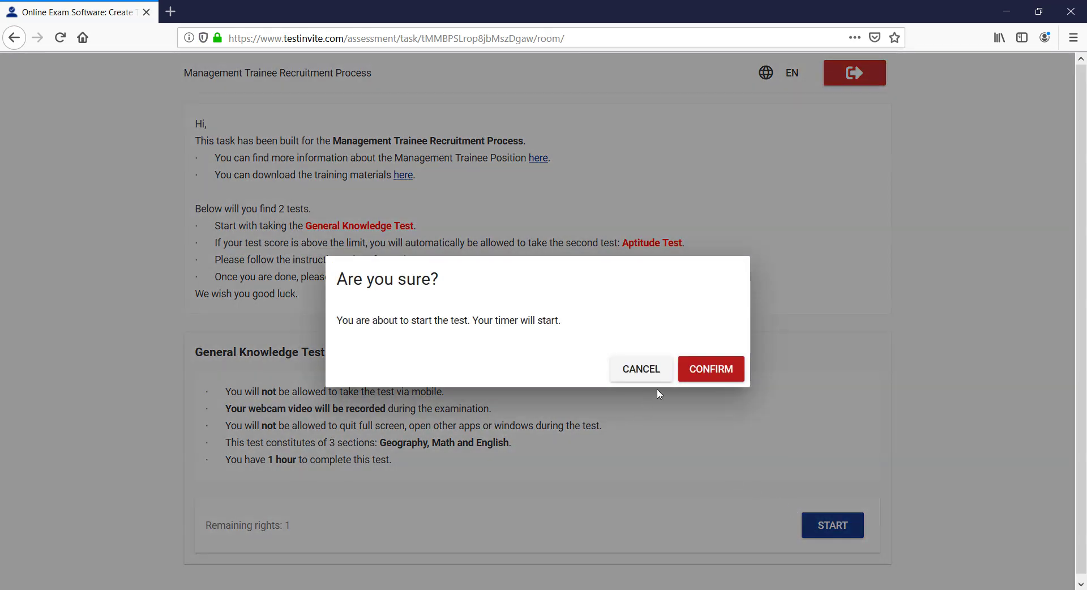
click(710, 370)
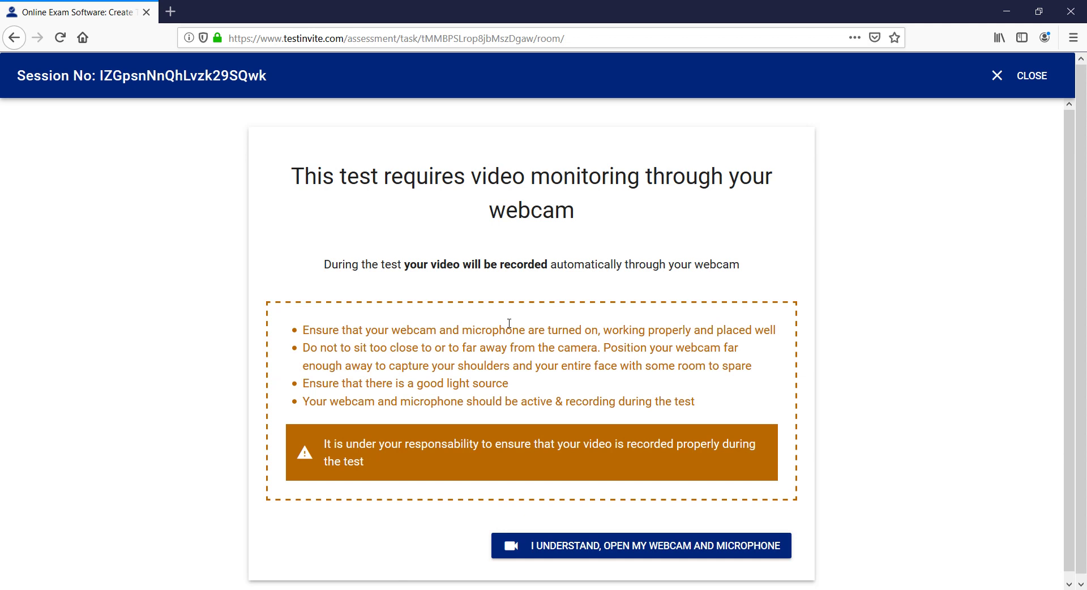
Step: Grant the test webcam and microphone access in Firefox, then confirm readiness after the live preview
click(600, 550)
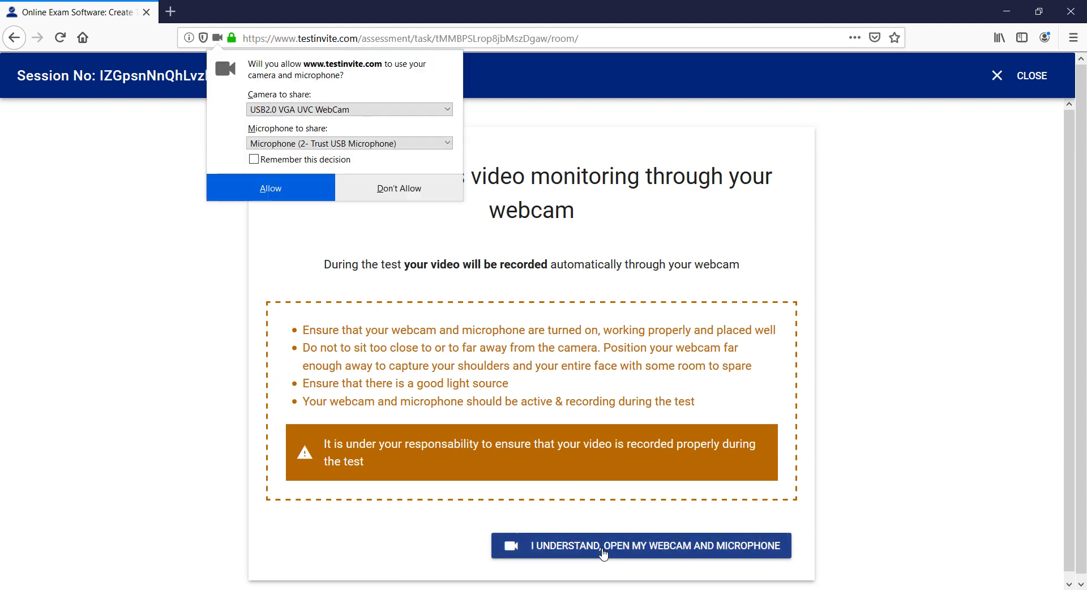
click(273, 188)
scroll(321, 256, down, 6)
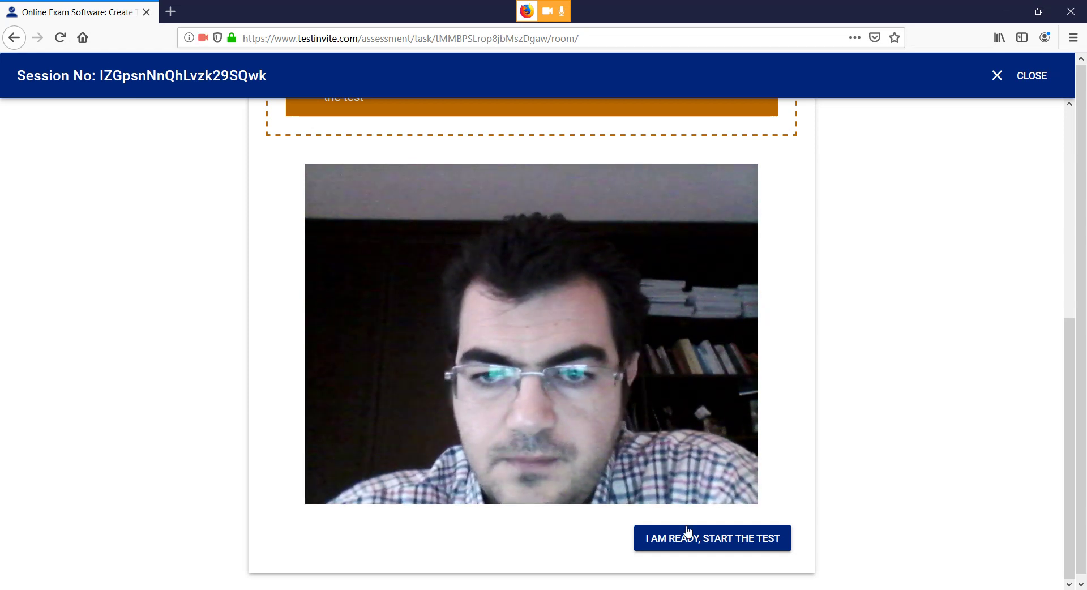
click(688, 540)
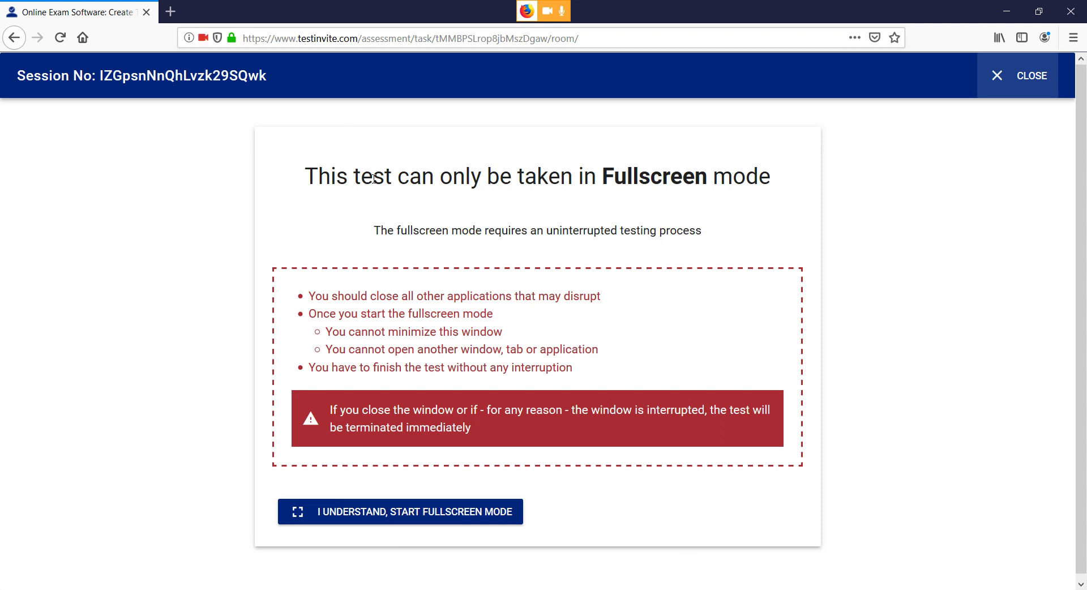
Step: Accept the fullscreen requirement so the test session loads in full screen
click(449, 512)
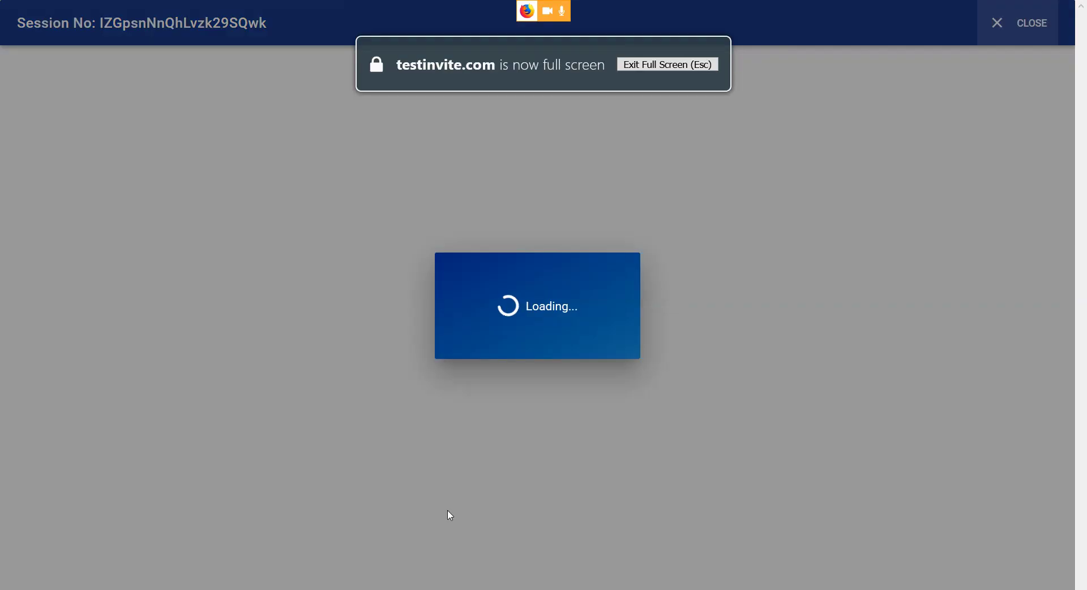
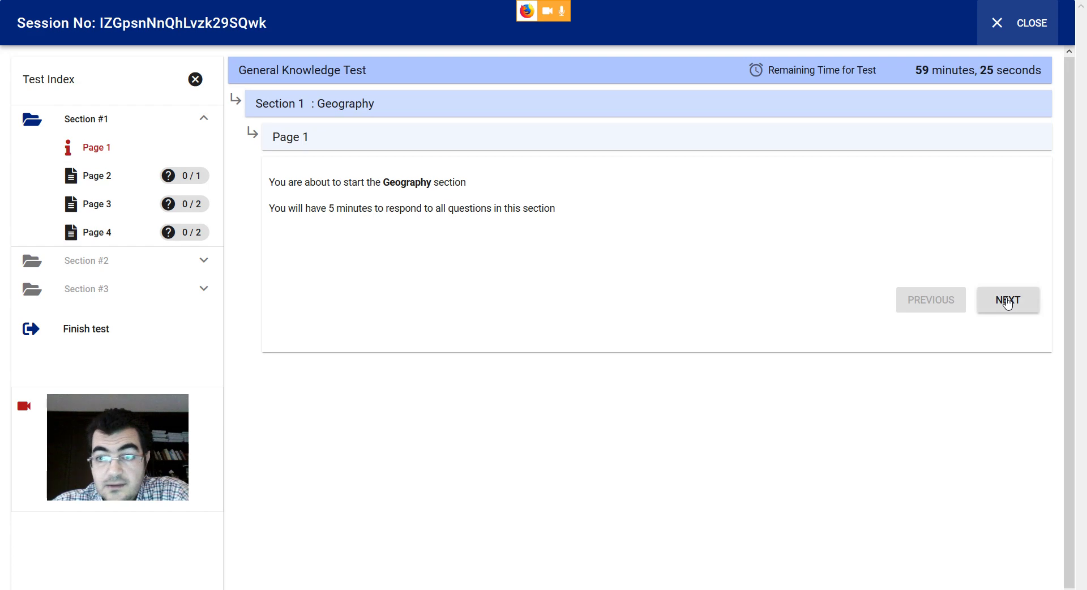
Step: Move past the Geography intro, confirm the section timer, and close the exam session
click(1007, 301)
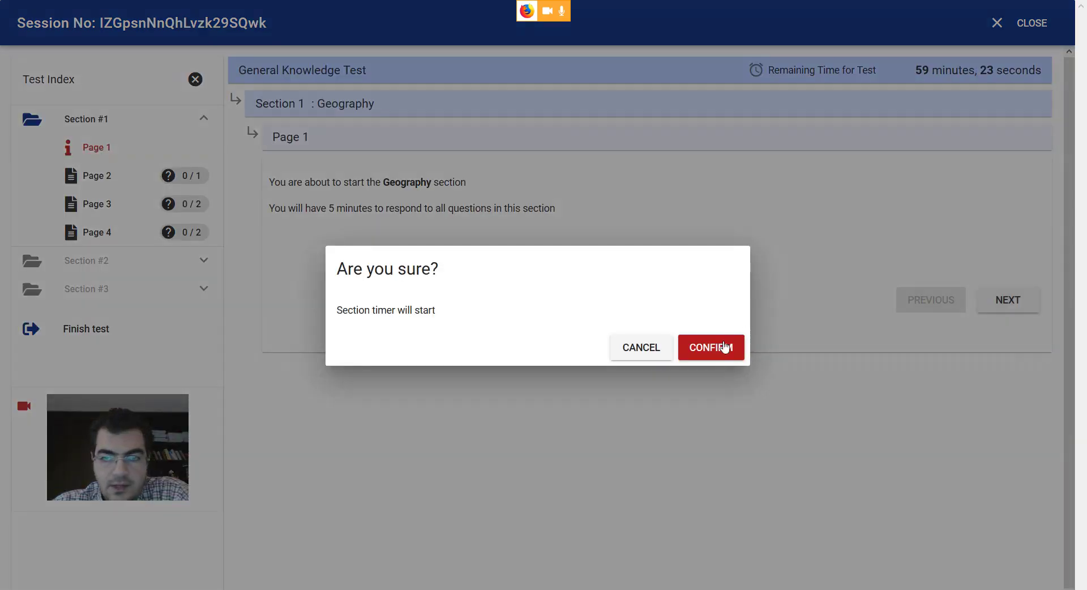
click(725, 347)
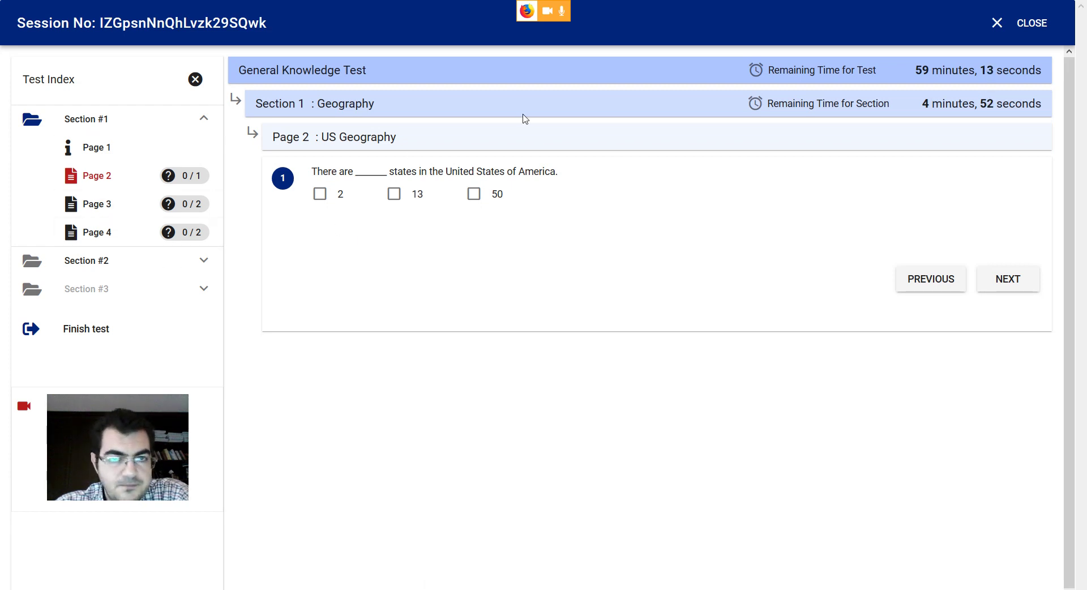
click(1014, 24)
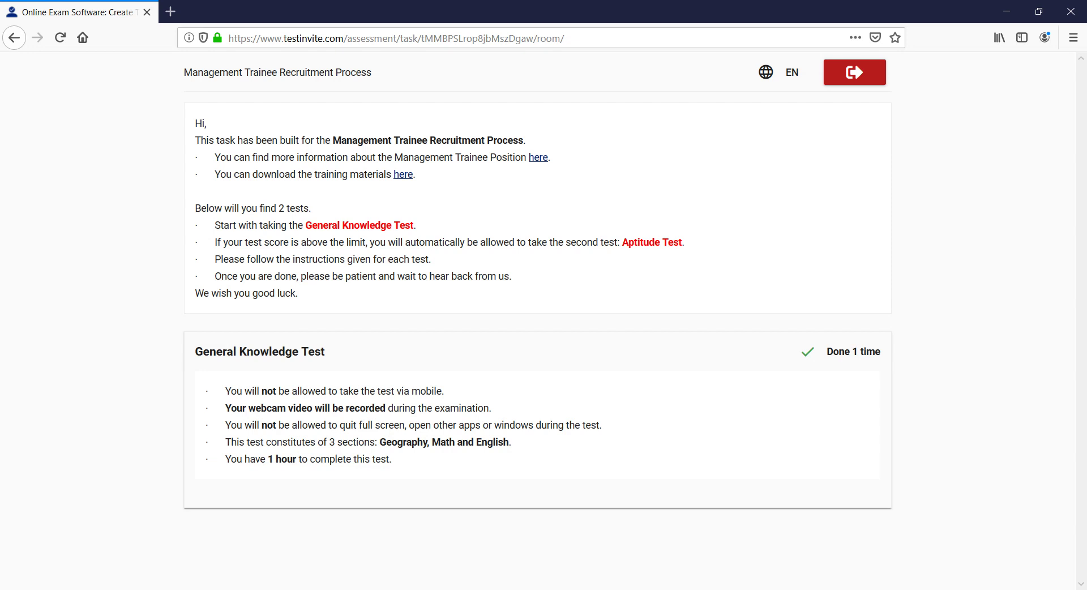
Step: Search the task's results and open the General Knowledge Test report showing 0 / 24 points (0.0%)
mouse_move(221, 589)
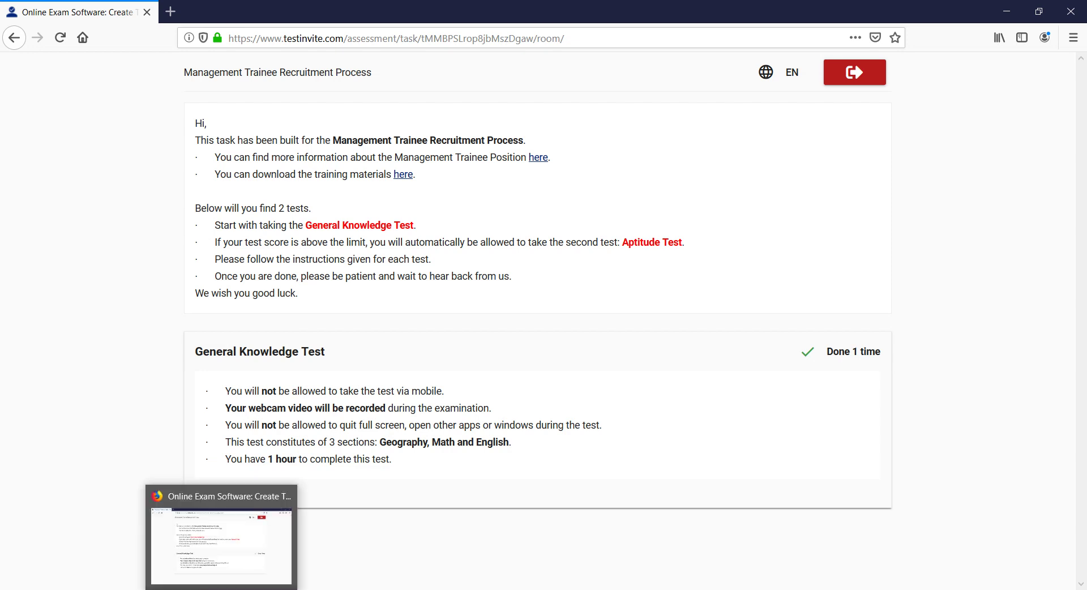
click(221, 589)
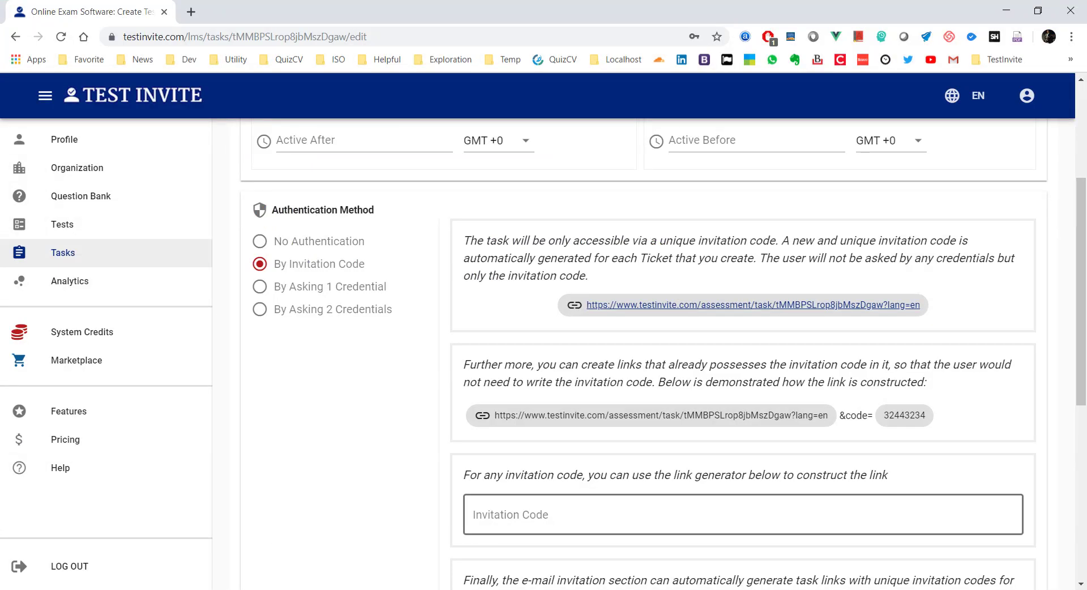
scroll(306, 357, up, 4)
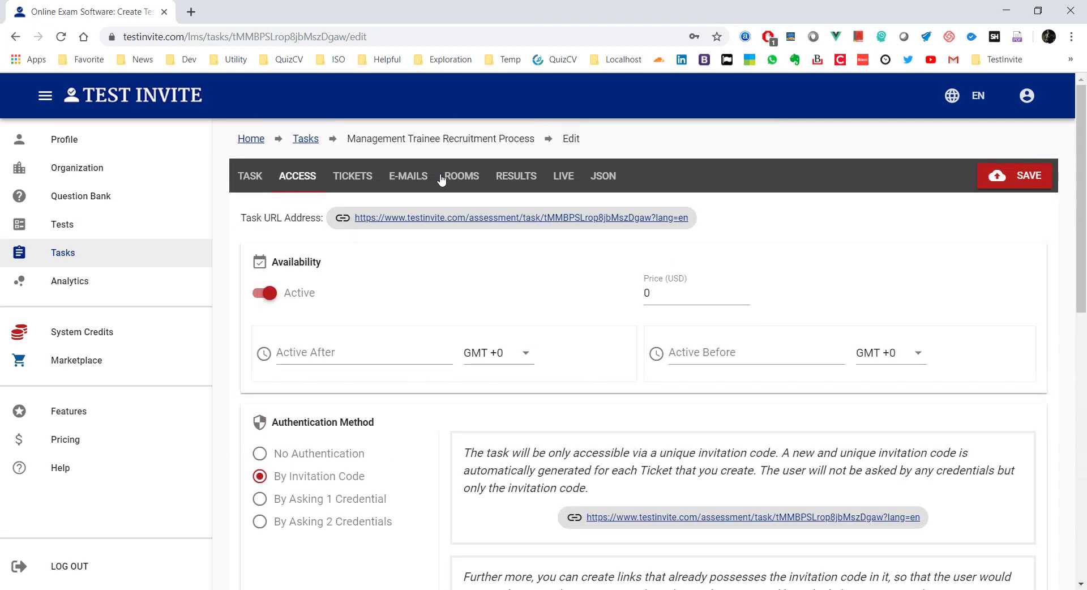
click(532, 179)
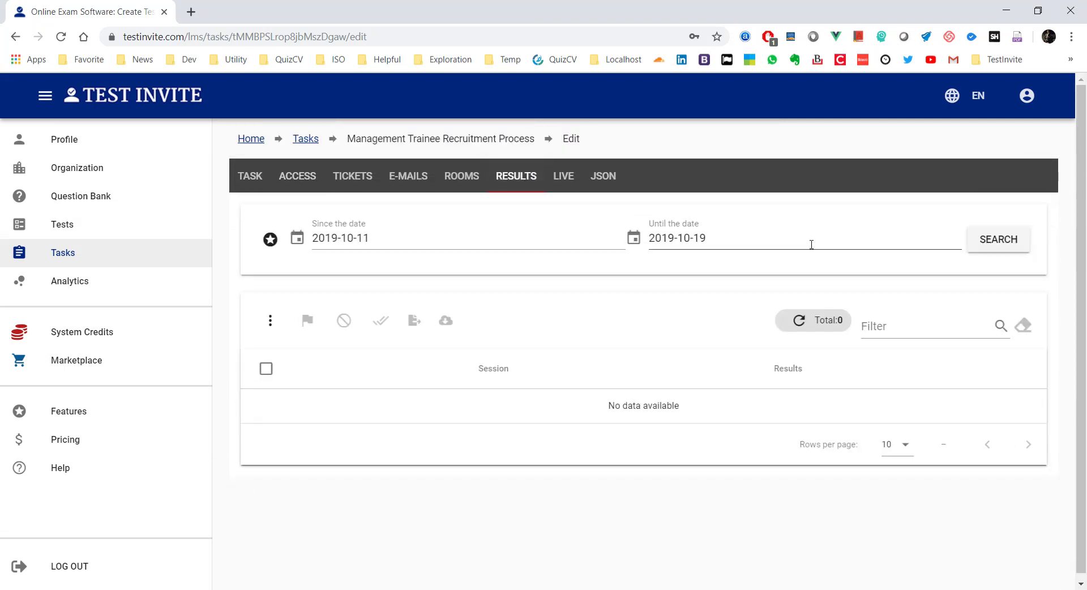
click(809, 319)
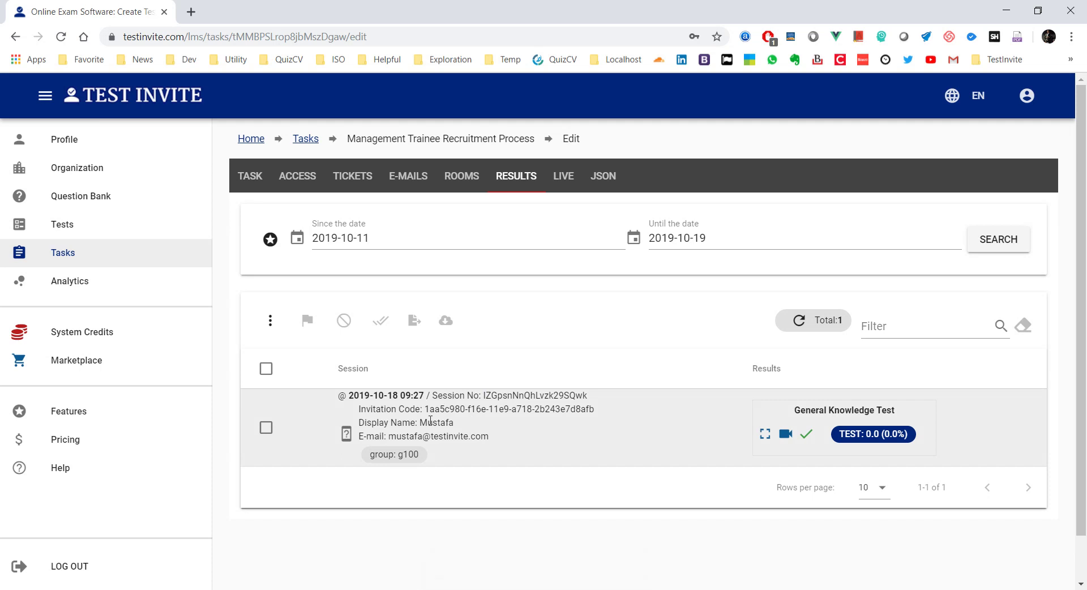
double_click(436, 422)
click(392, 440)
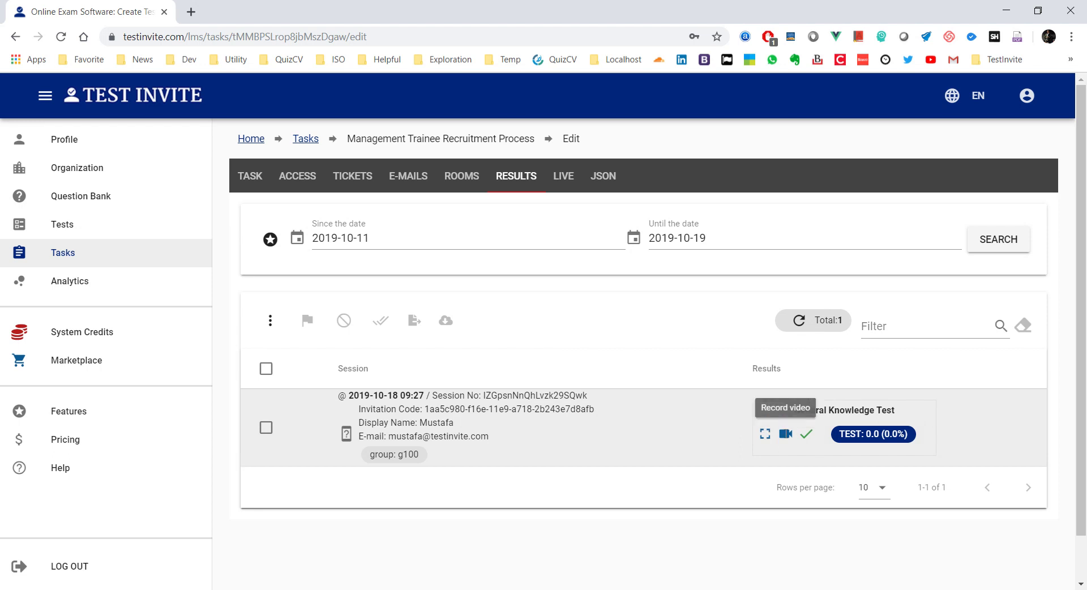
click(872, 438)
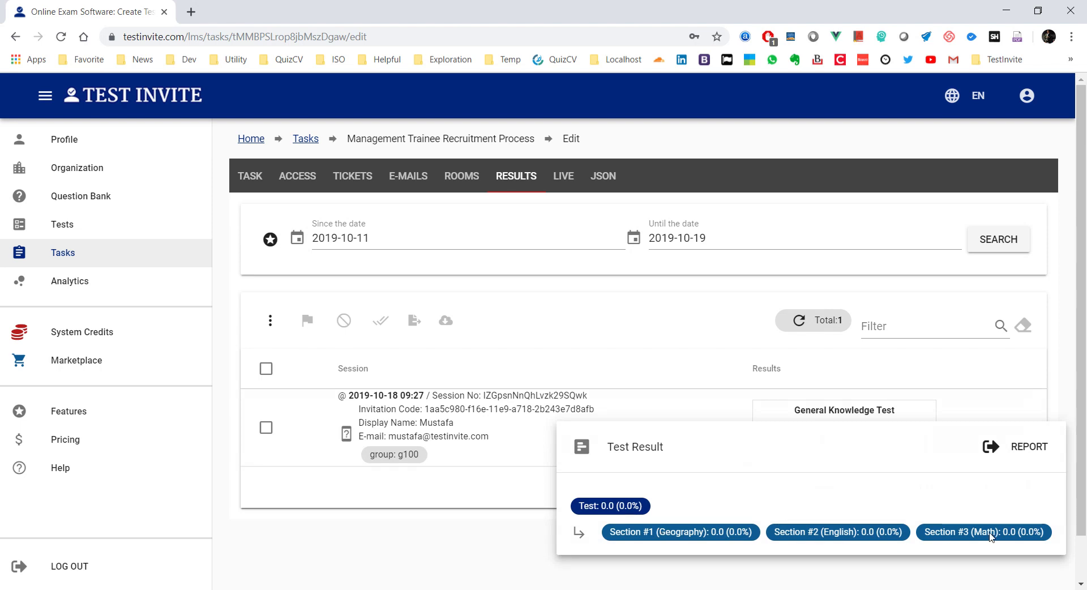
click(1027, 448)
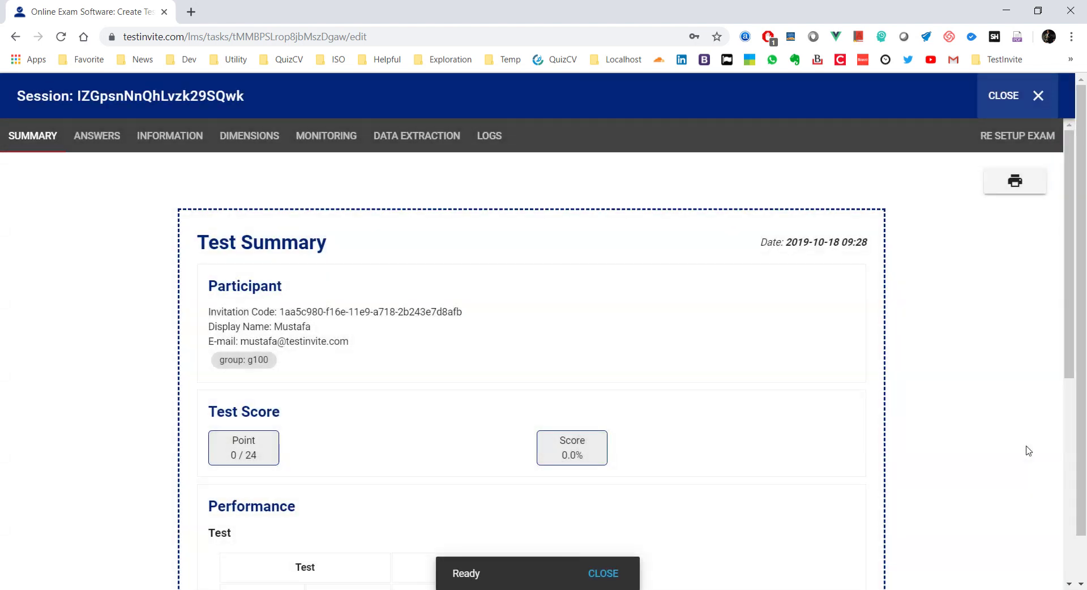
Step: Review the candidate's answers on the US Geography, World Geography, Capitals and intro pages
scroll(532, 316, down, 6)
scroll(533, 316, up, 7)
click(98, 137)
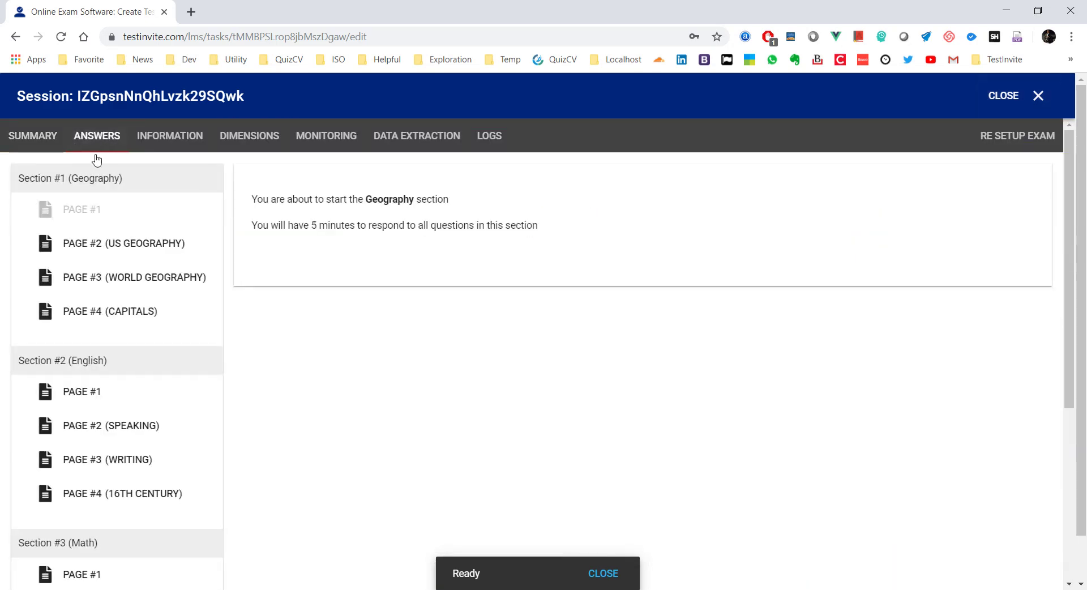
click(85, 254)
click(96, 277)
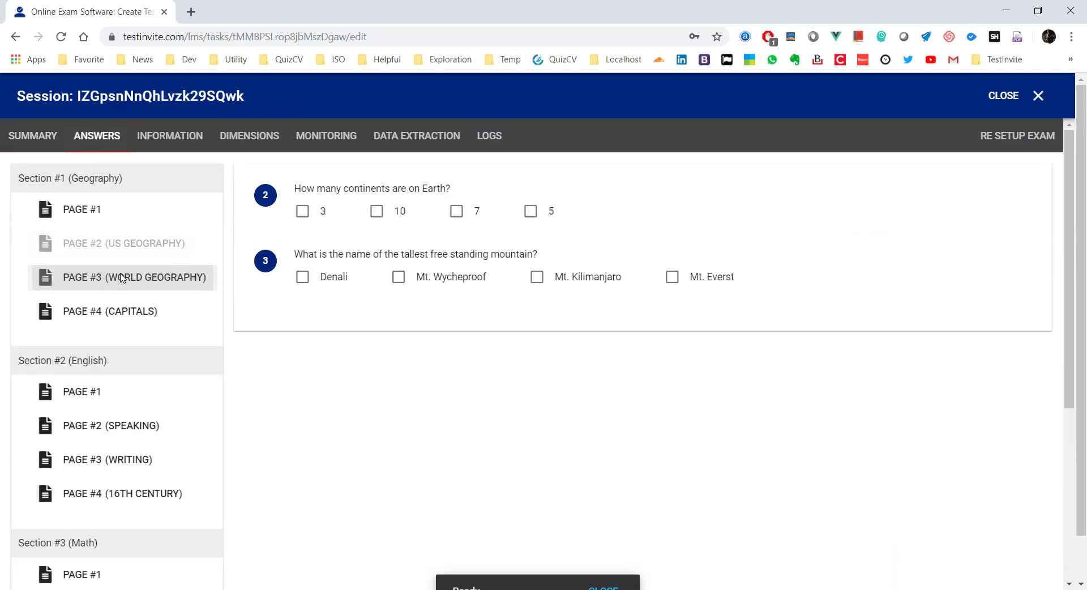
click(126, 314)
click(88, 214)
Step: Show the session information with the Starting the Test details expanded
click(173, 138)
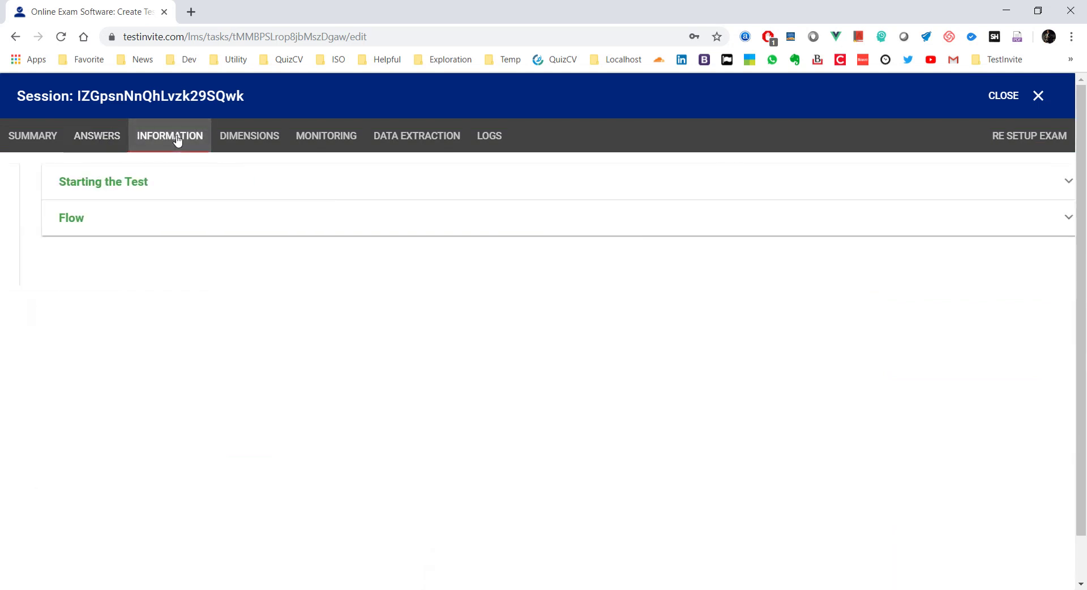
click(76, 189)
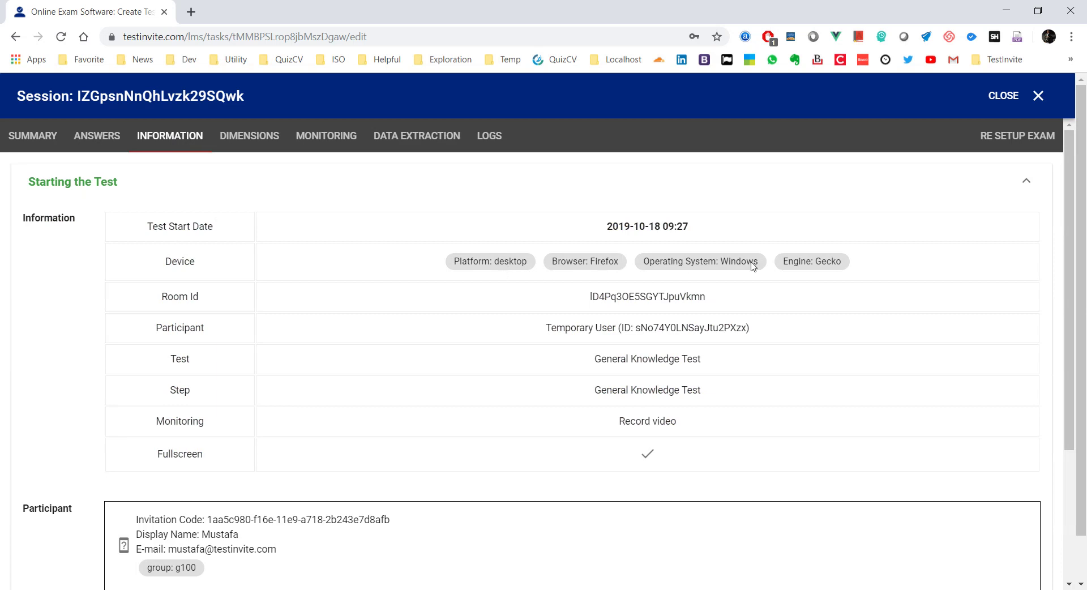
scroll(570, 271, down, 3)
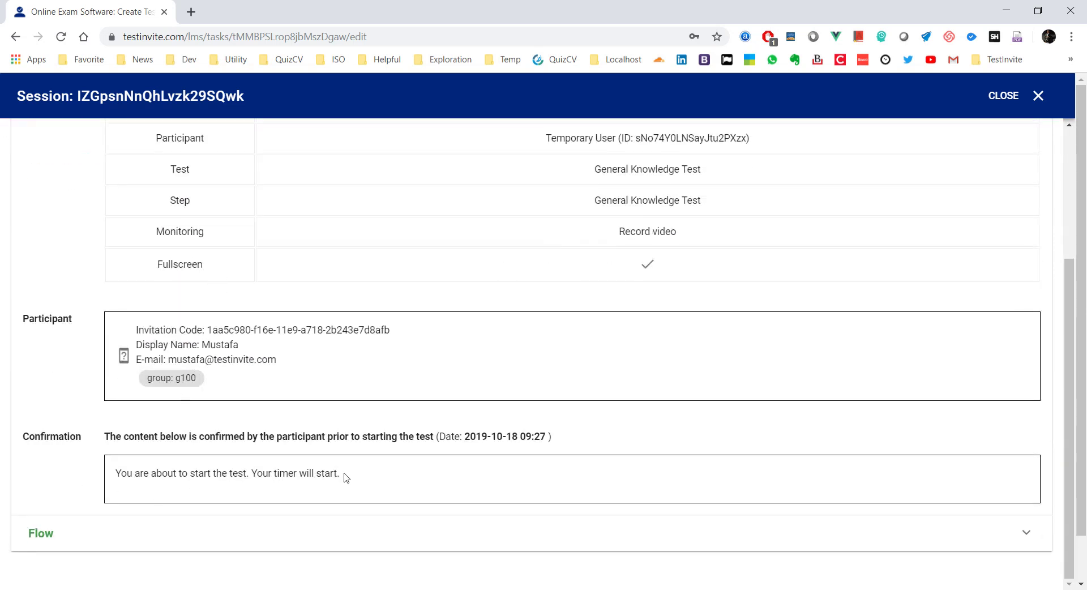
drag(345, 477, 115, 474)
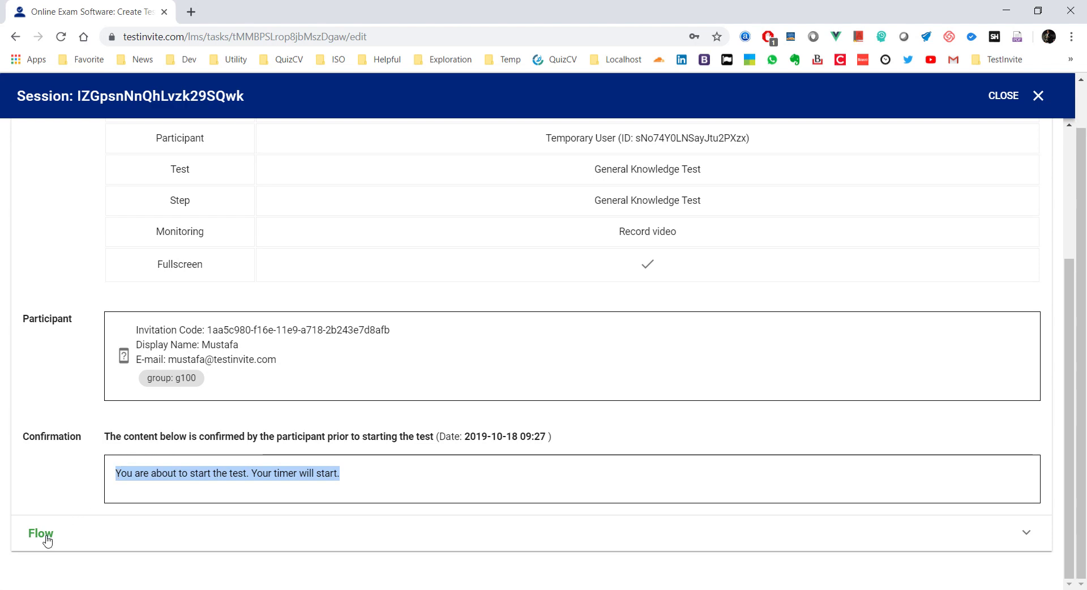
Step: Expand the Flow table to inspect per-section and per-page timings and 0 of 24 points
click(46, 537)
scroll(194, 279, down, 4)
scroll(258, 209, up, 5)
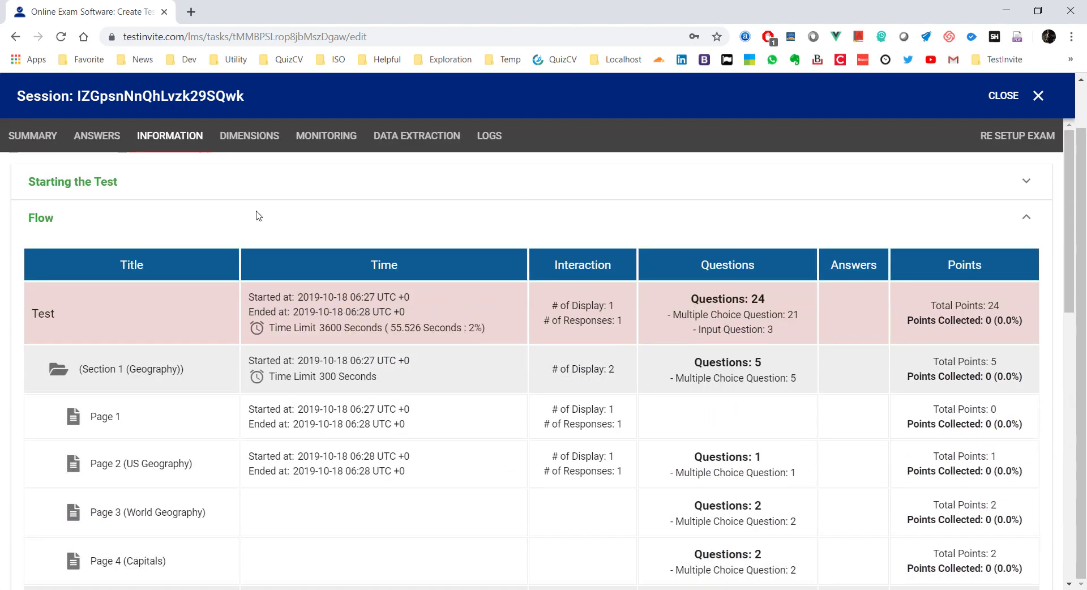
scroll(257, 215, down, 1)
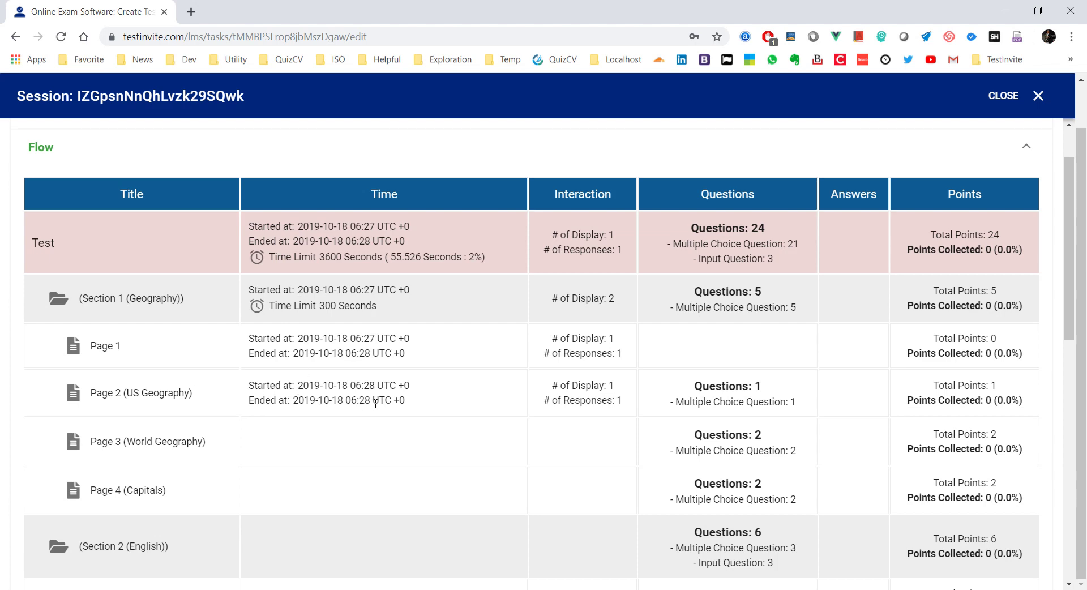
scroll(365, 271, down, 10)
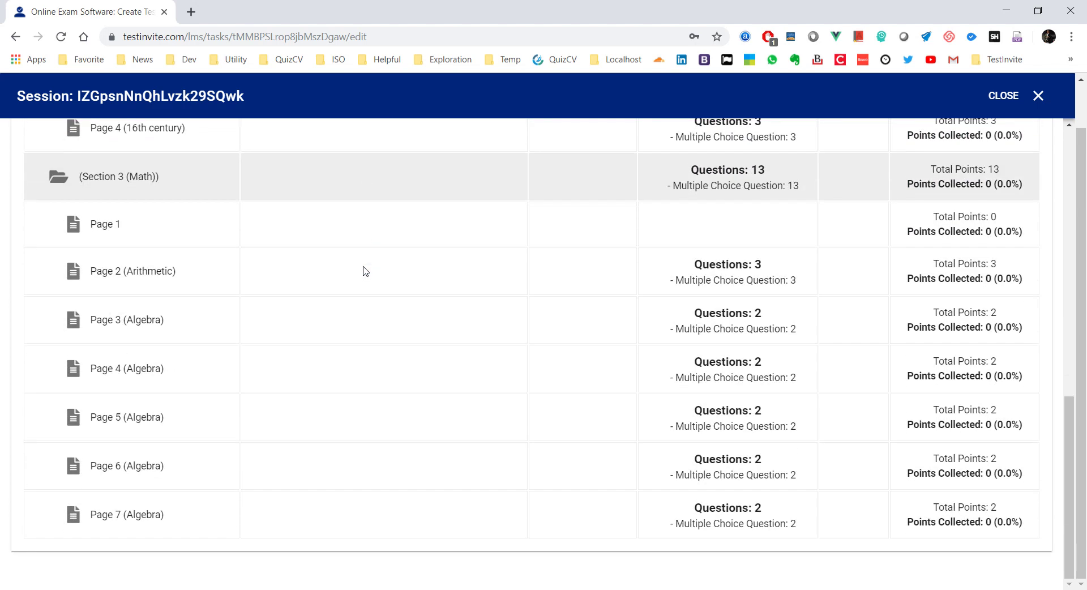
scroll(365, 271, up, 5)
scroll(366, 271, up, 4)
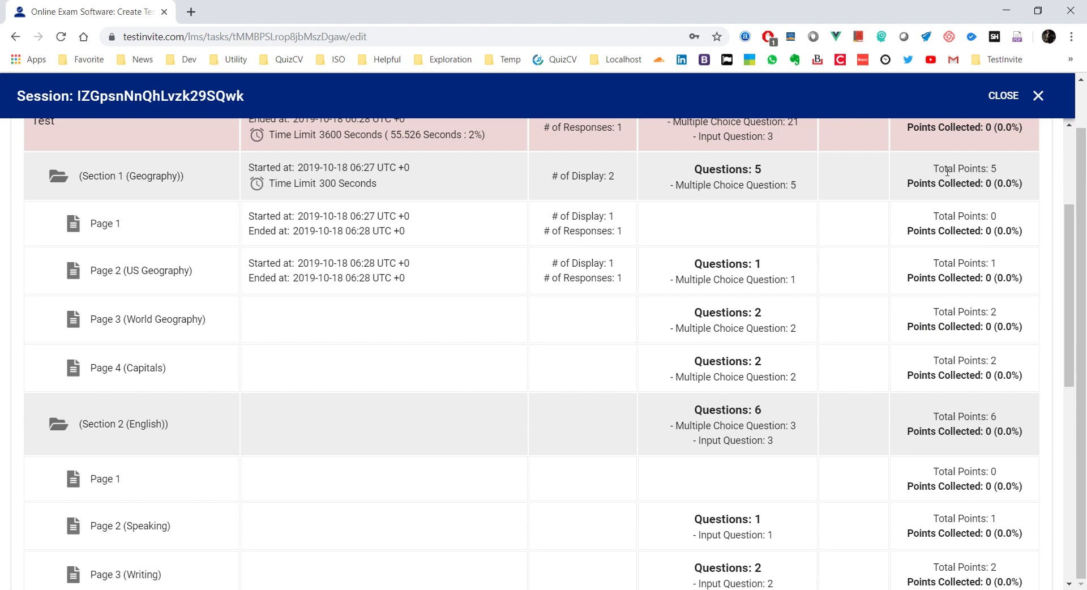
scroll(539, 315, down, 9)
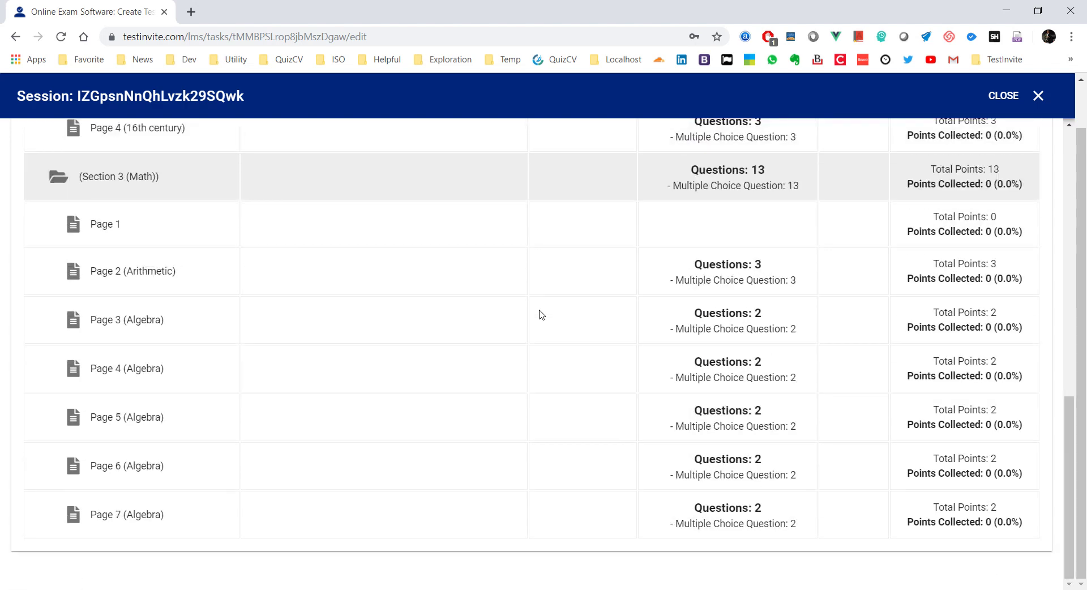
scroll(538, 314, up, 10)
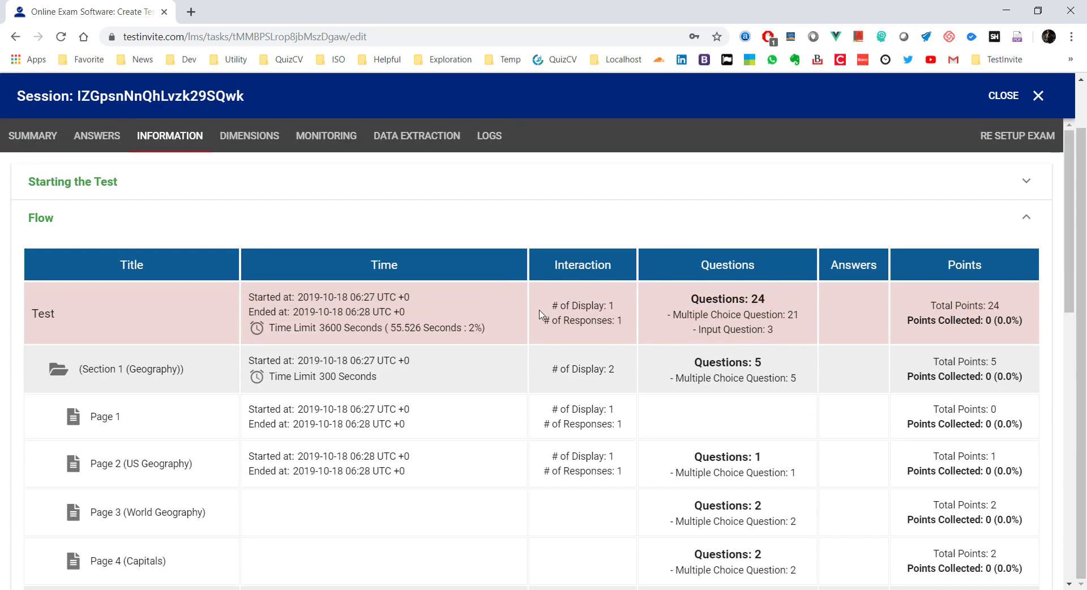
click(313, 146)
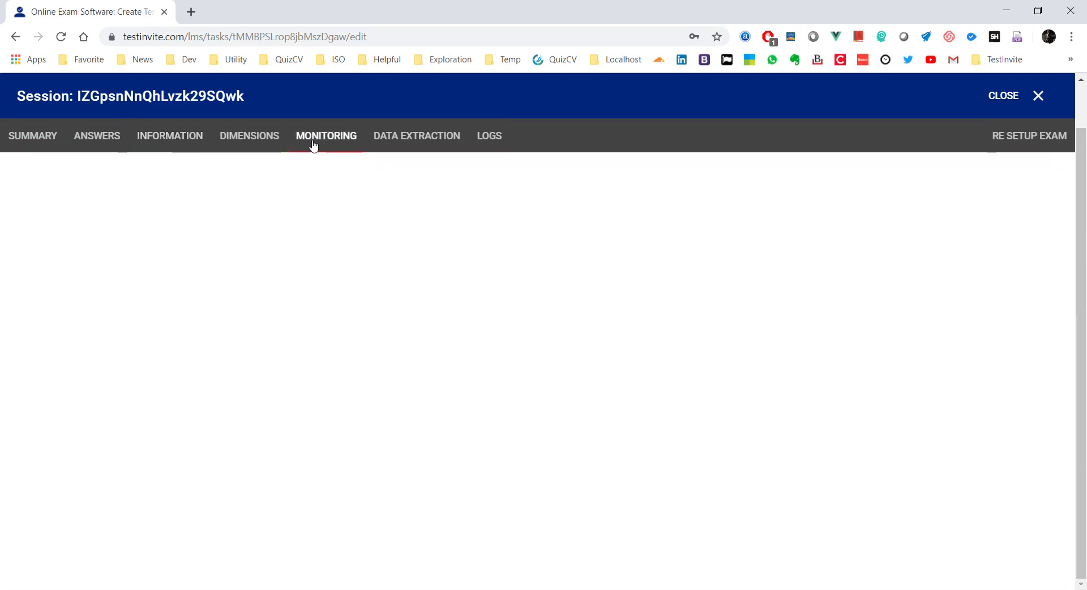
click(264, 146)
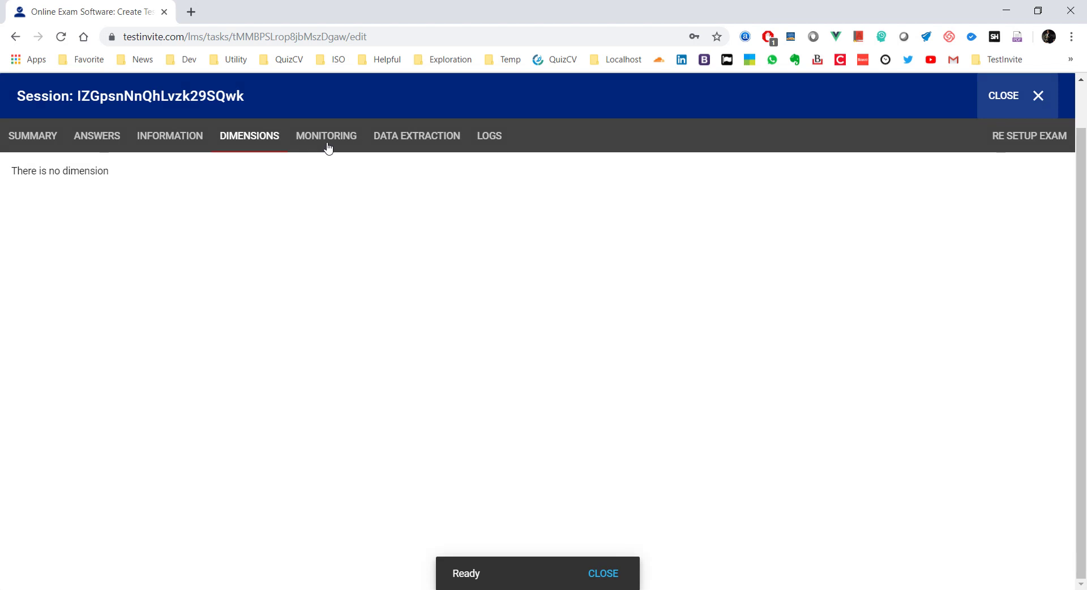
click(327, 149)
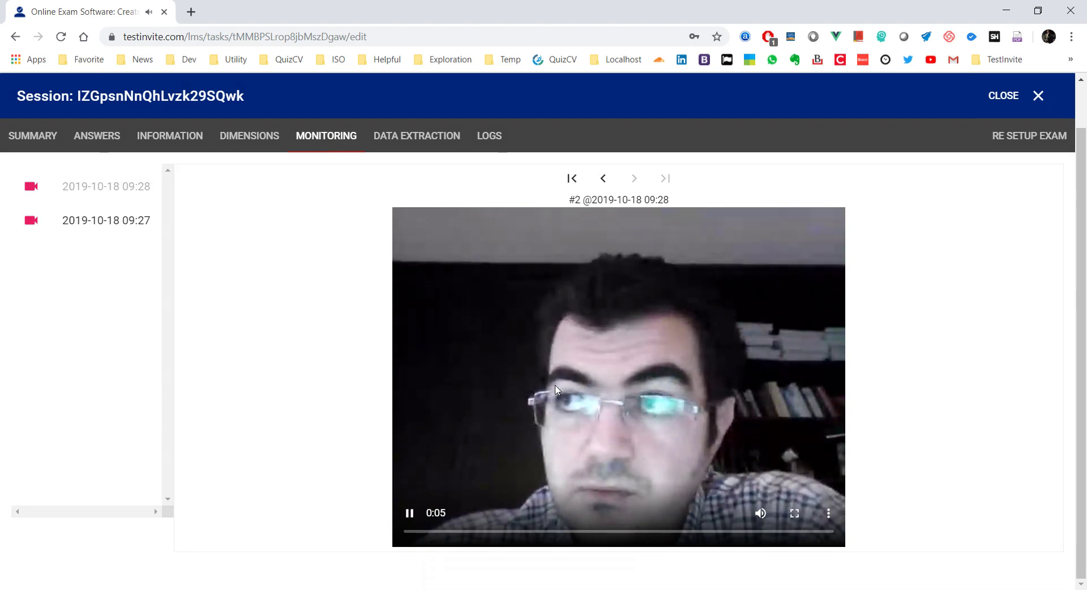
click(422, 513)
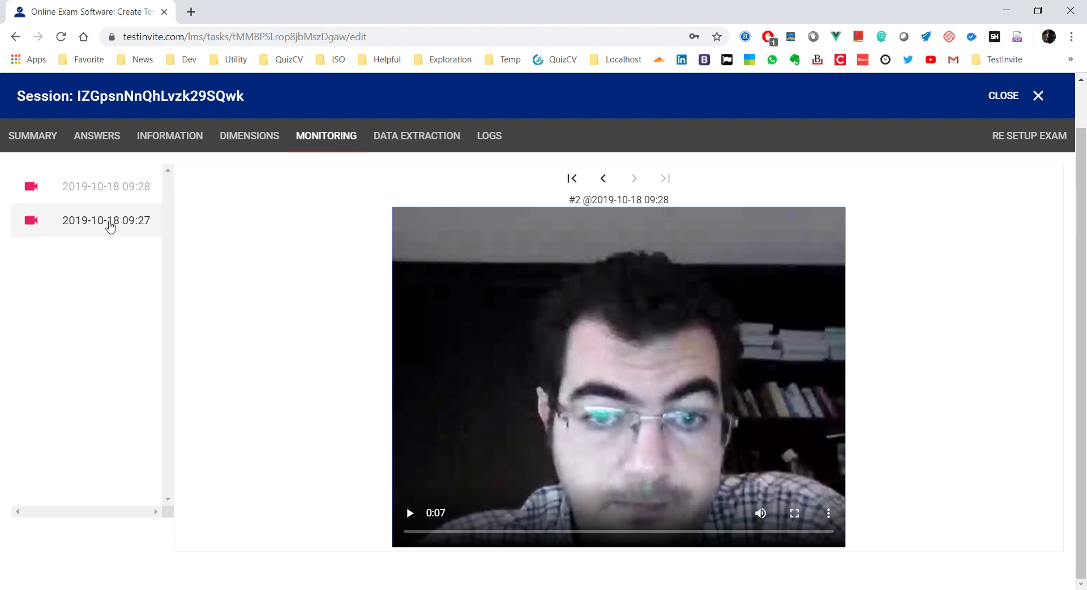
click(110, 224)
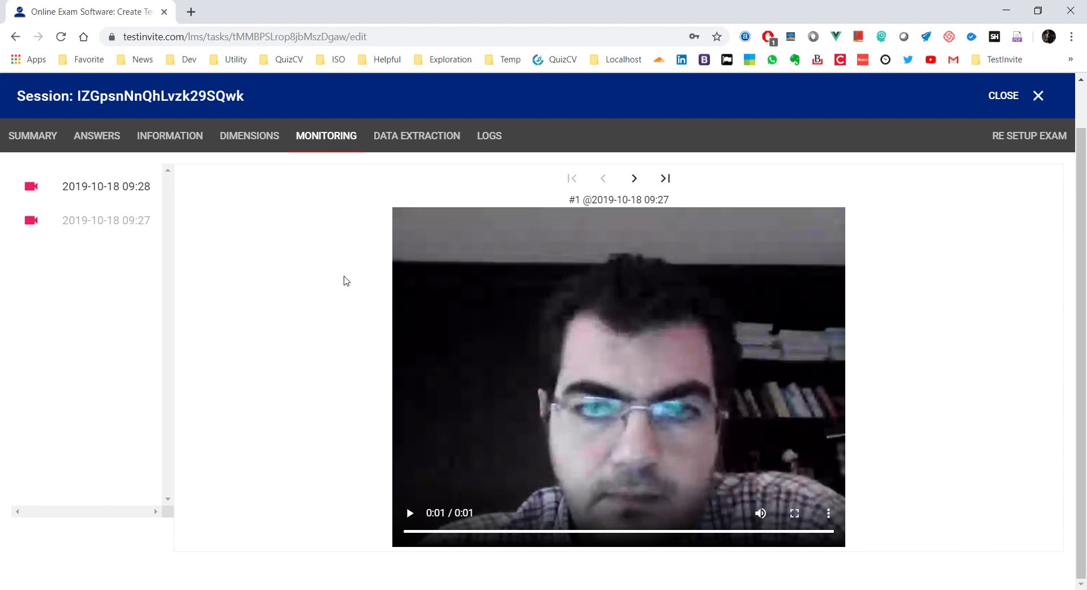
click(113, 193)
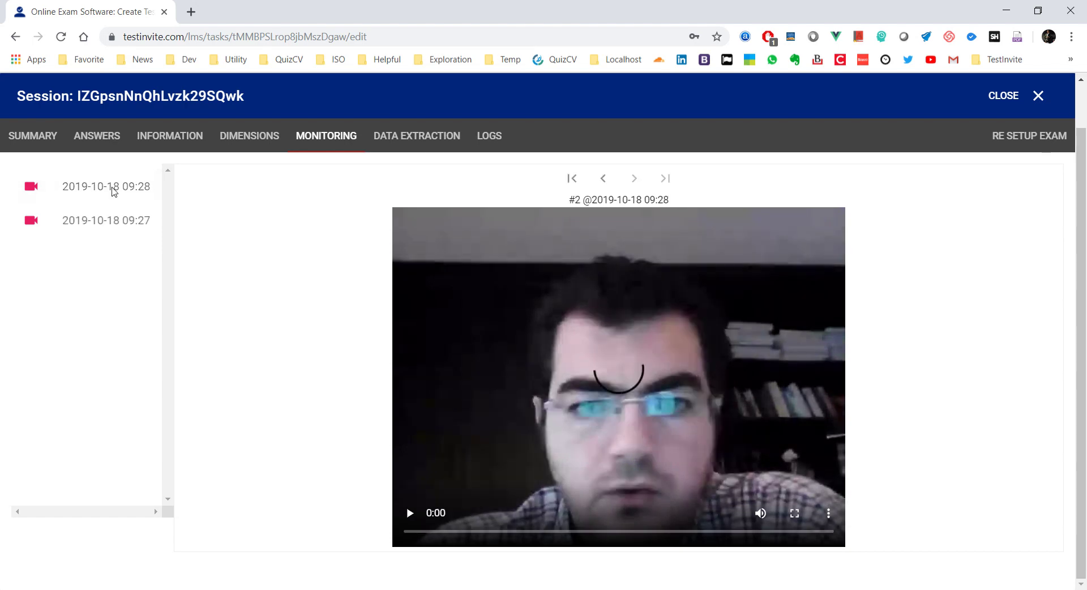
click(411, 514)
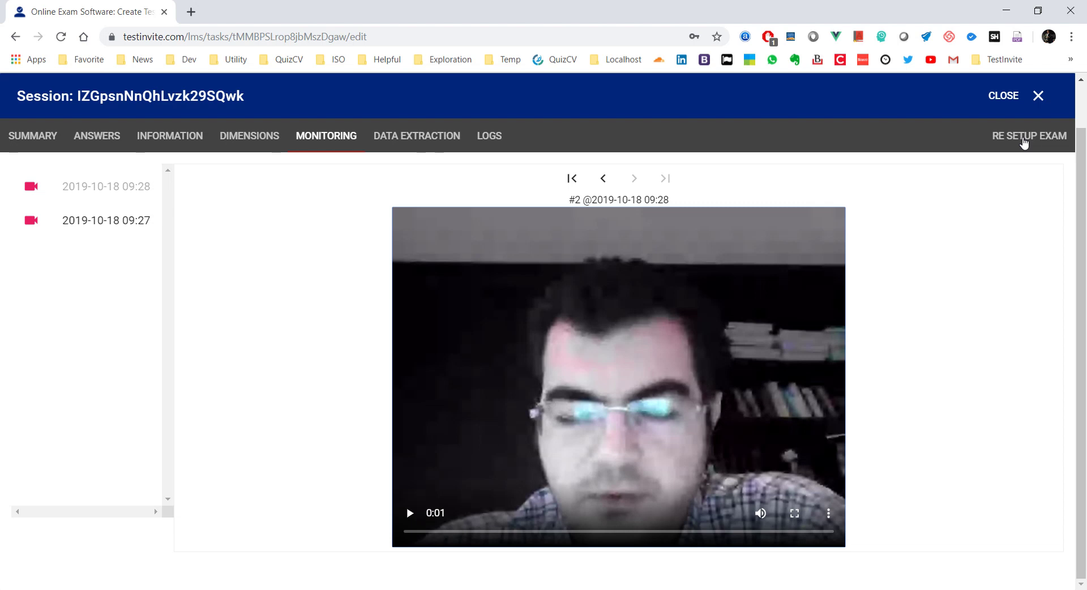
Step: Re-setup the exam with section and page unlocked and a 200-second section limit, then reload the candidate page
click(1024, 142)
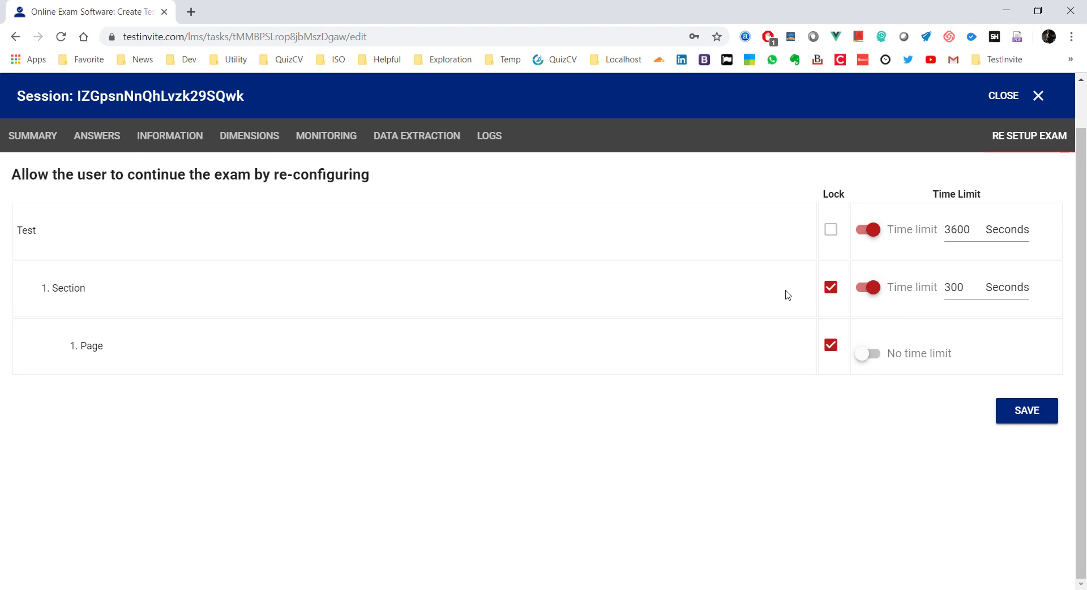
click(830, 344)
click(831, 289)
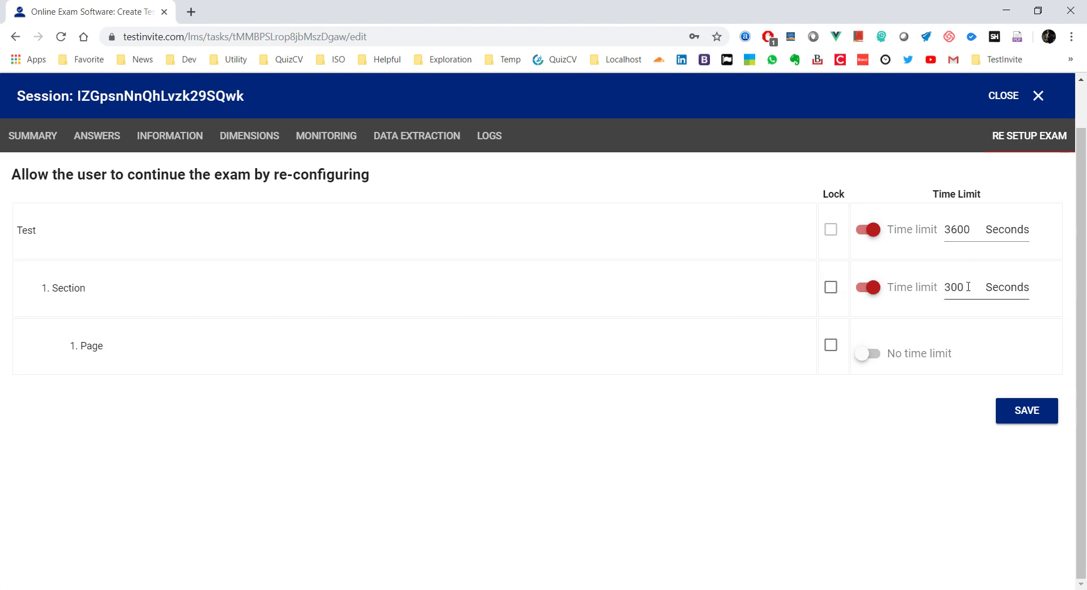
drag(968, 286, 925, 292)
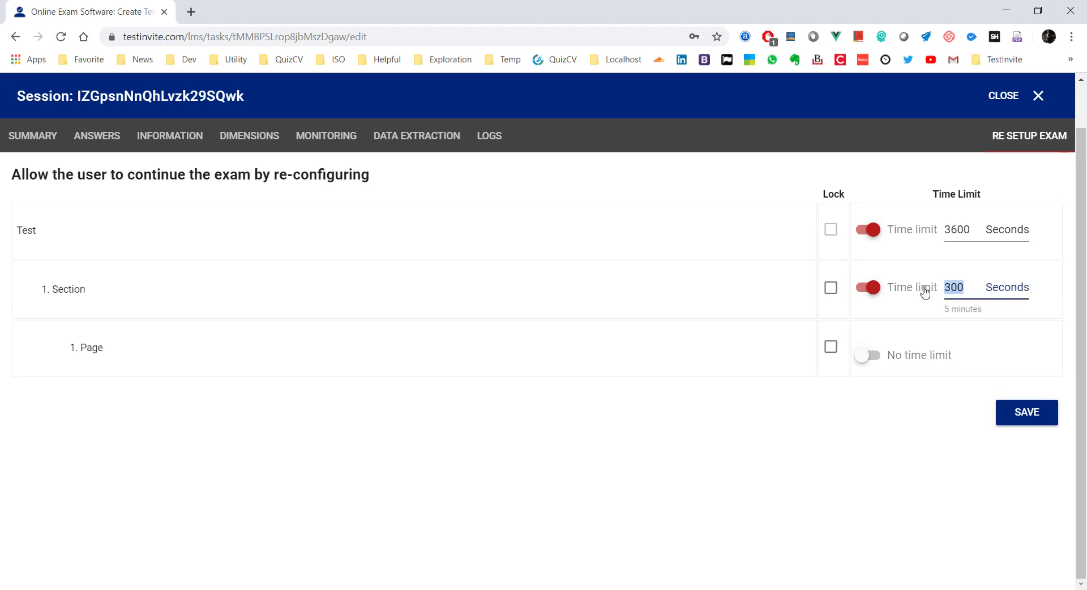
text(280)
key(BackSpace)
key(BackSpace)
text(00)
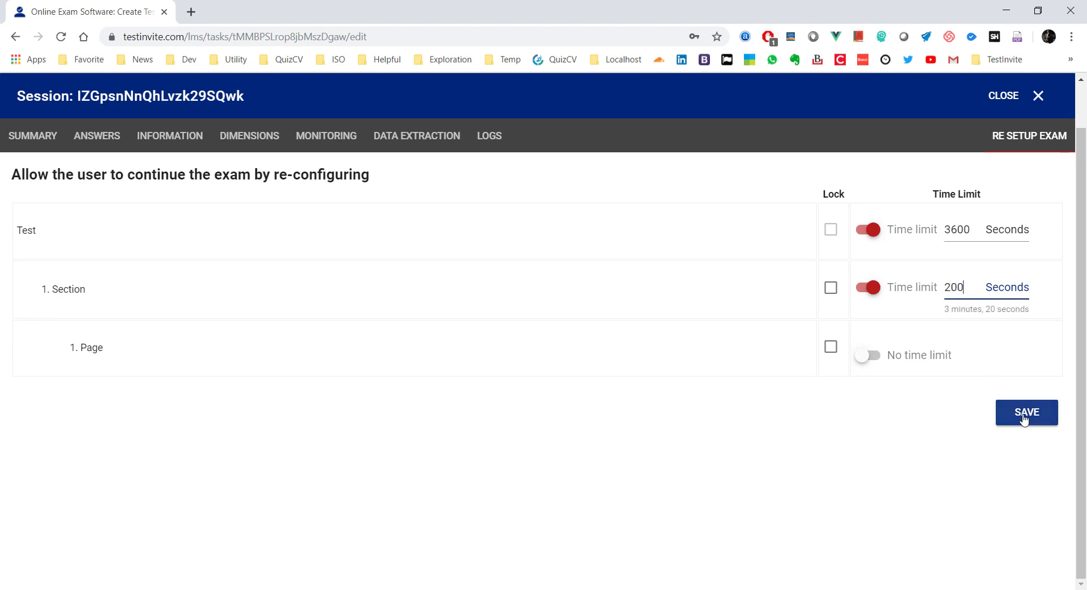
click(1024, 418)
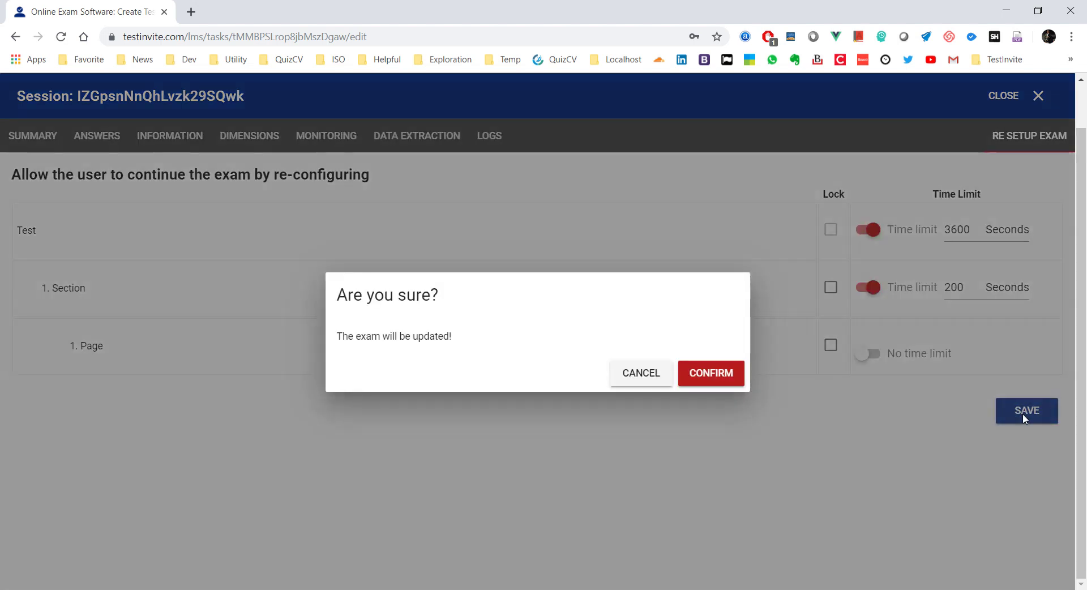
click(708, 377)
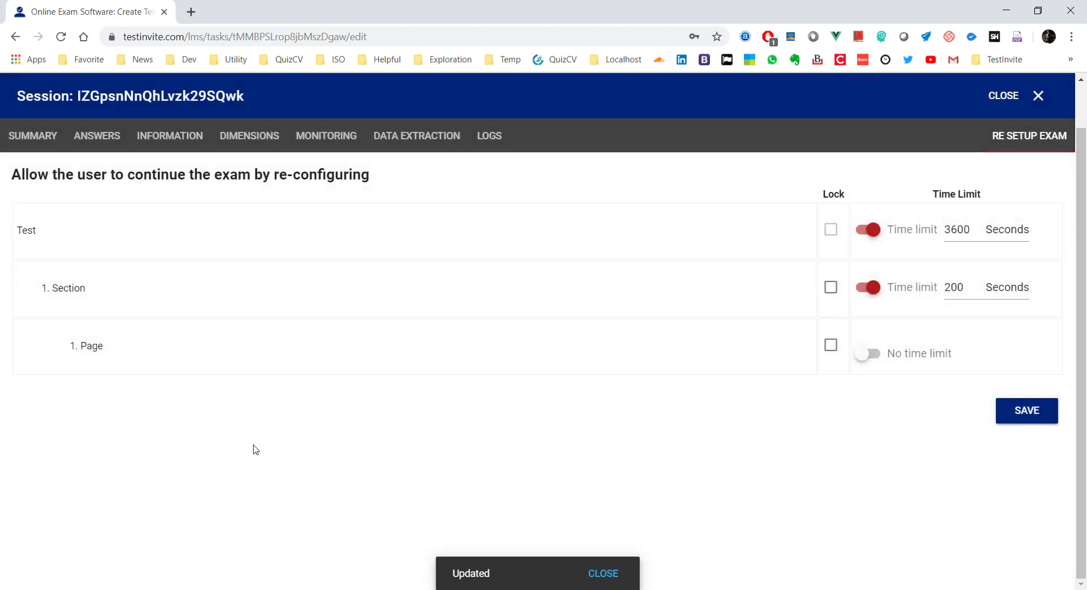
key(alt+Tab)
click(61, 37)
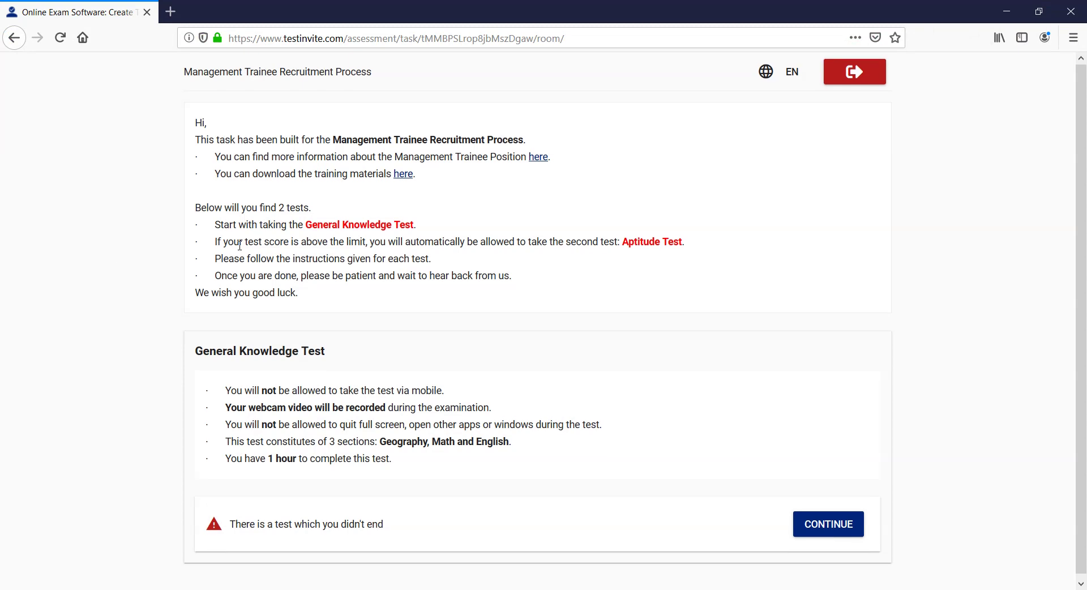
Step: Continue the unfinished General Knowledge Test with webcam access allowed and fullscreen mode accepted
click(840, 530)
scroll(635, 441, down, 1)
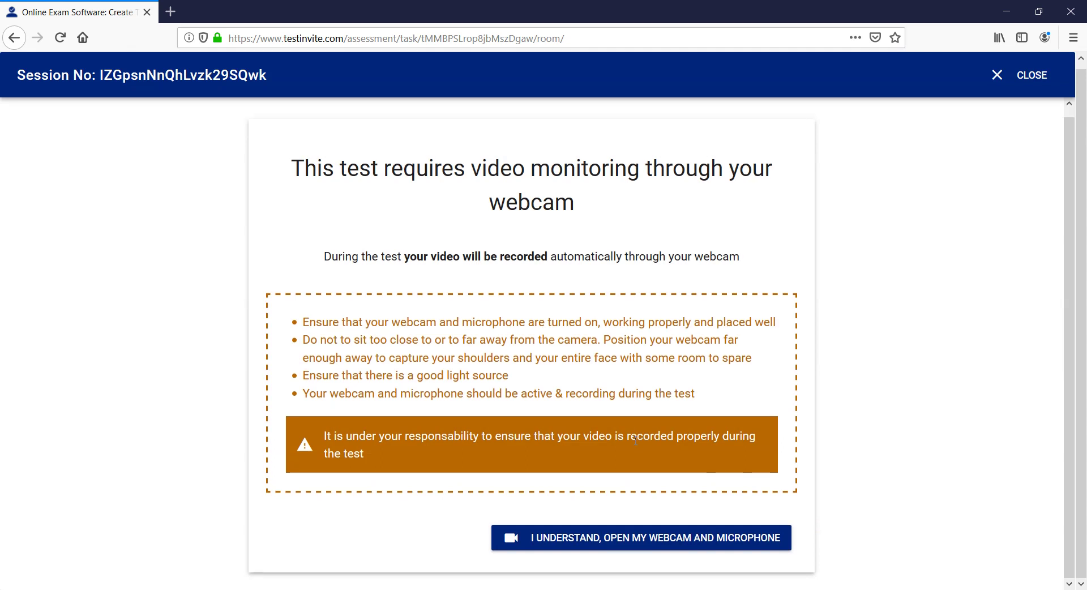
click(649, 541)
click(287, 187)
scroll(416, 305, down, 2)
scroll(416, 306, down, 4)
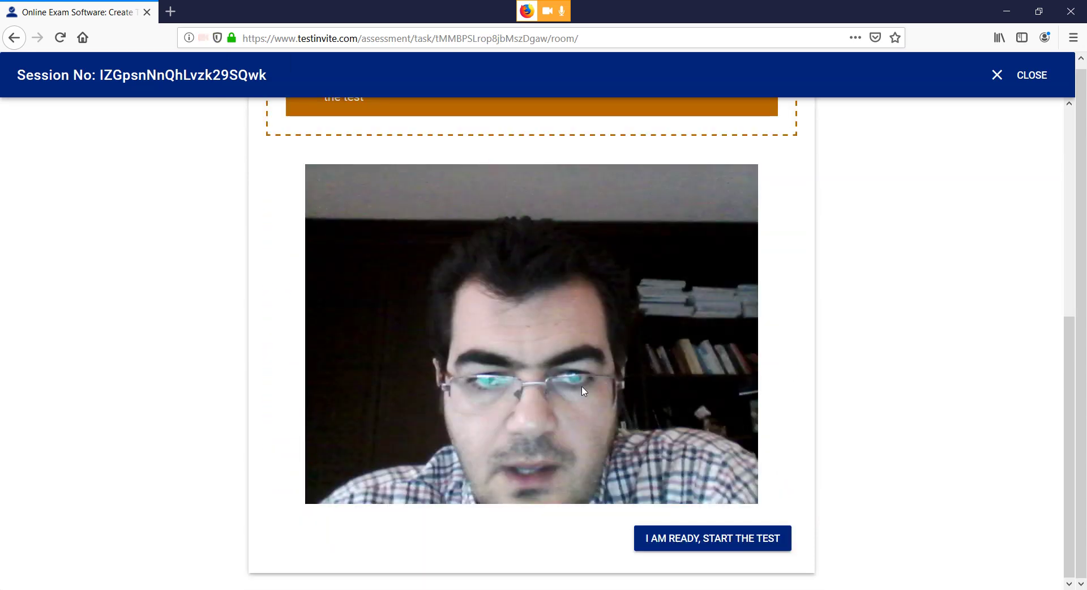
click(682, 539)
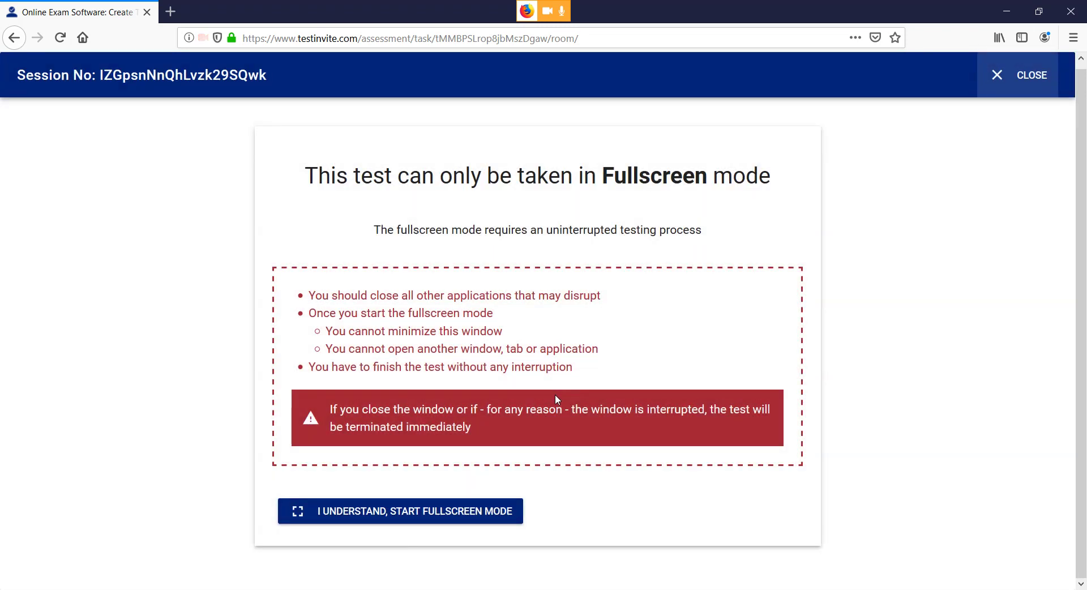
click(470, 512)
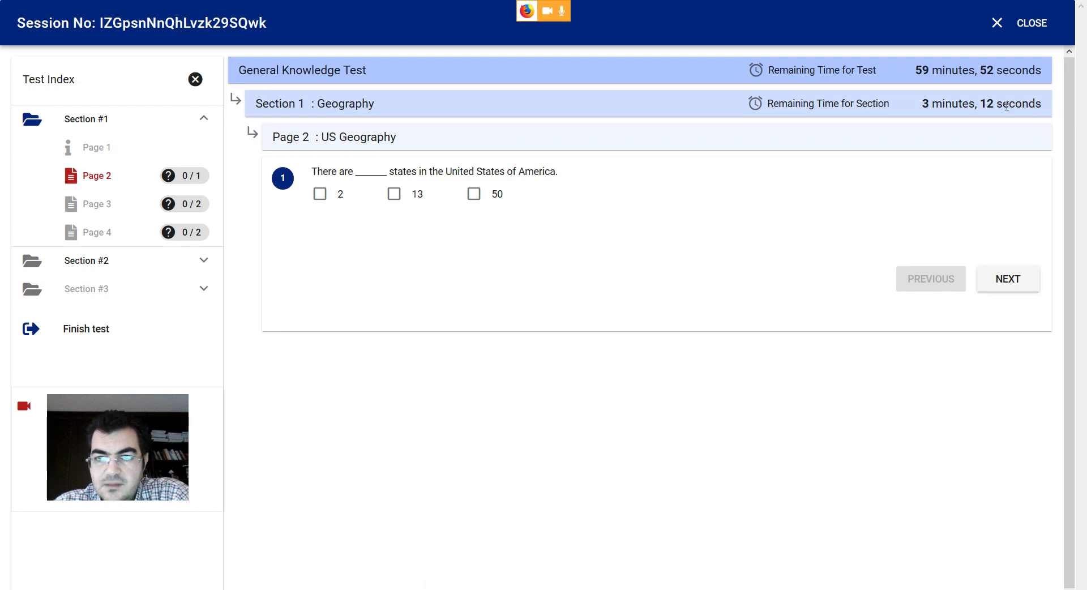
Step: Answer the Geography questions with 13, 3, Mt. Wycheproof, New York and Berlin, then leave the section
click(394, 194)
click(995, 279)
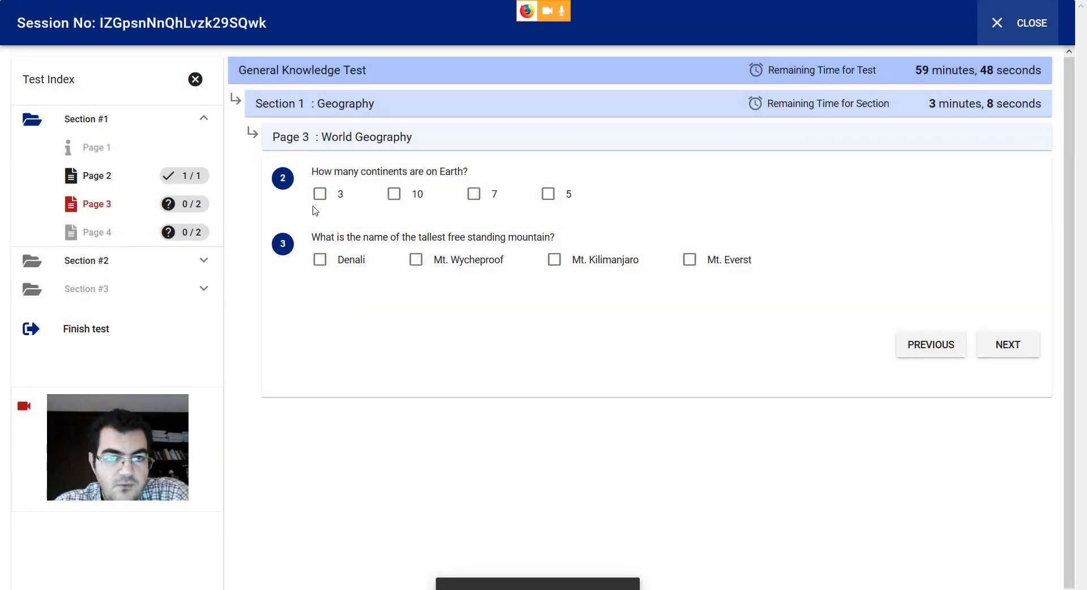
click(319, 193)
click(416, 260)
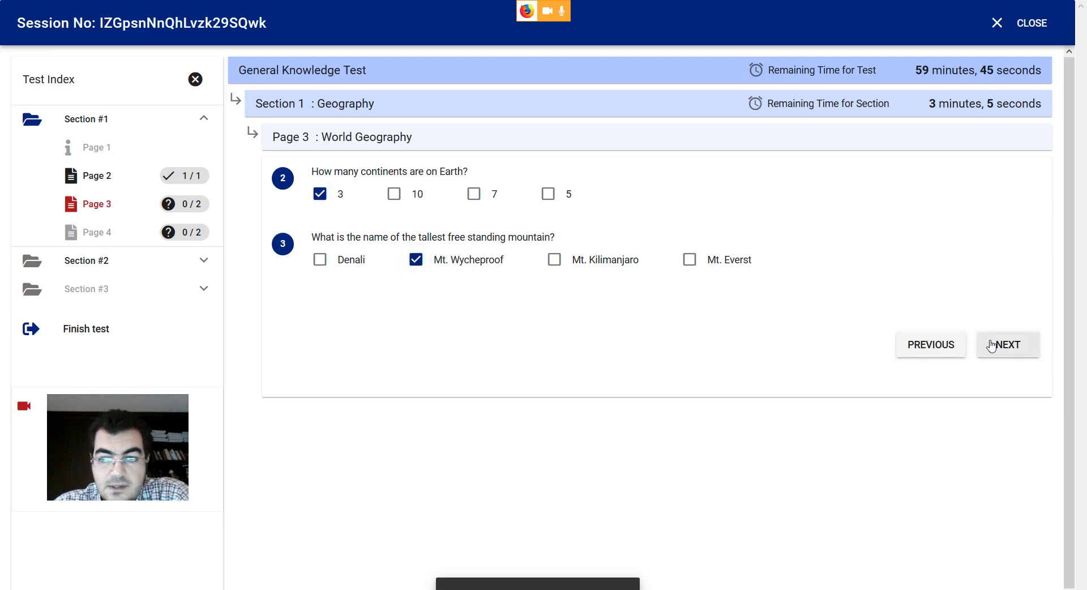
click(991, 345)
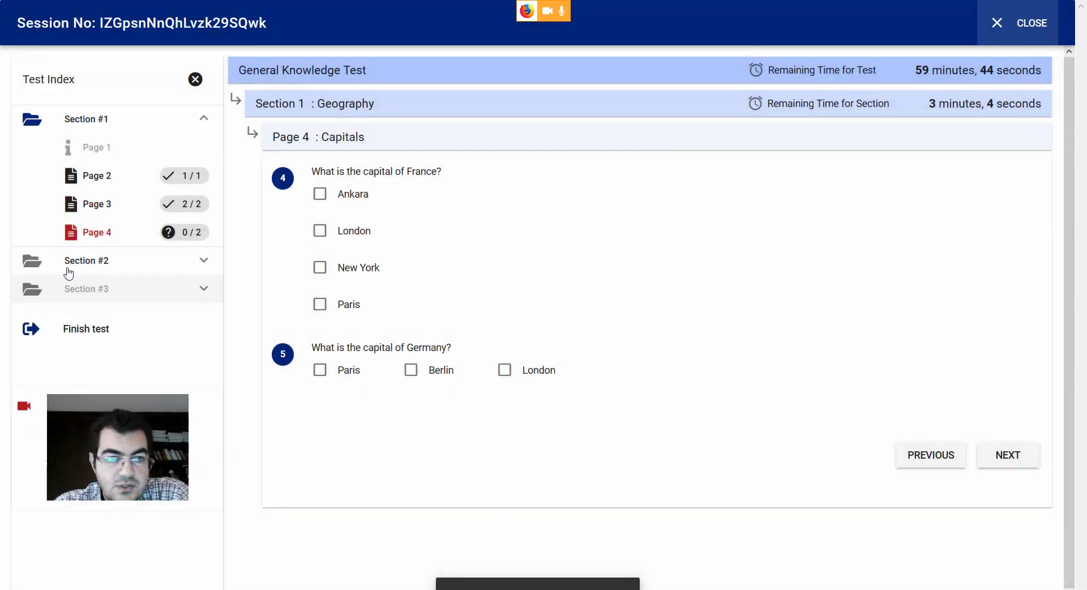
click(318, 269)
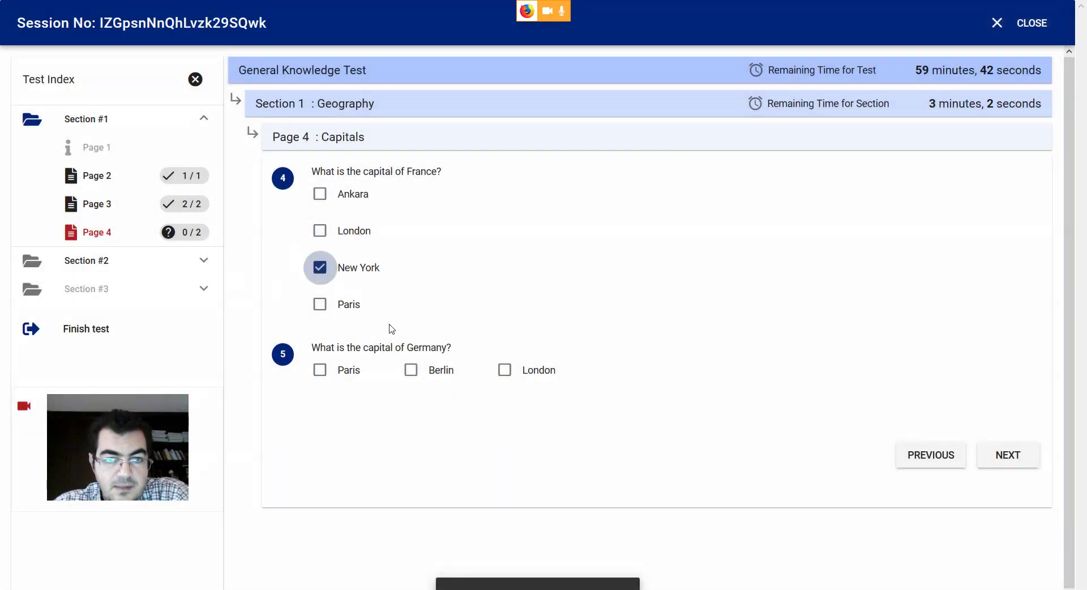
click(418, 374)
click(1007, 453)
click(727, 357)
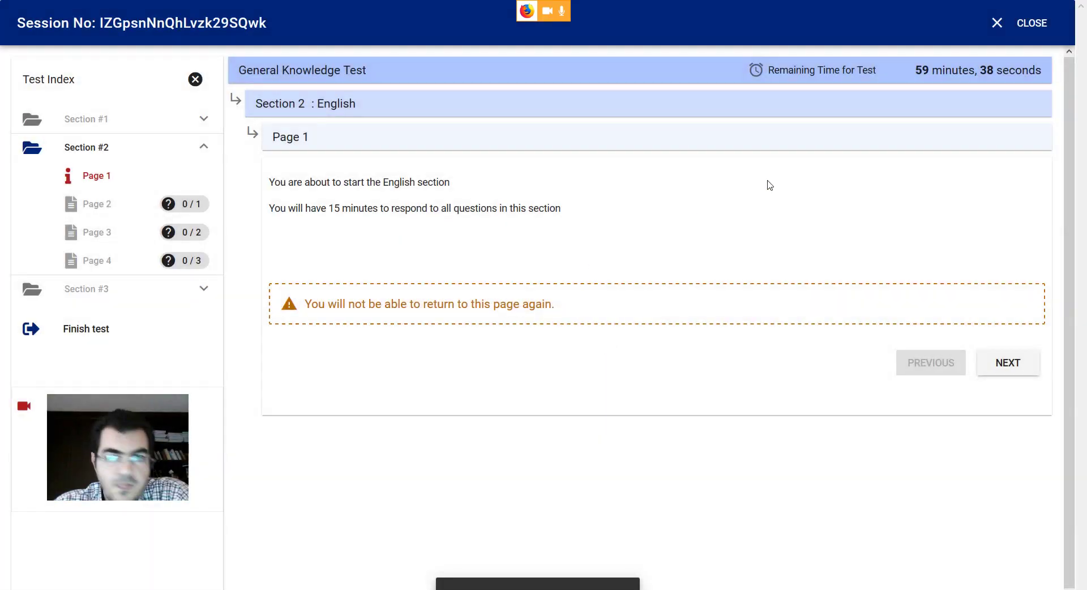
Step: Finish and confirm ending the test, close the session, and return to the Chrome admin window
click(205, 327)
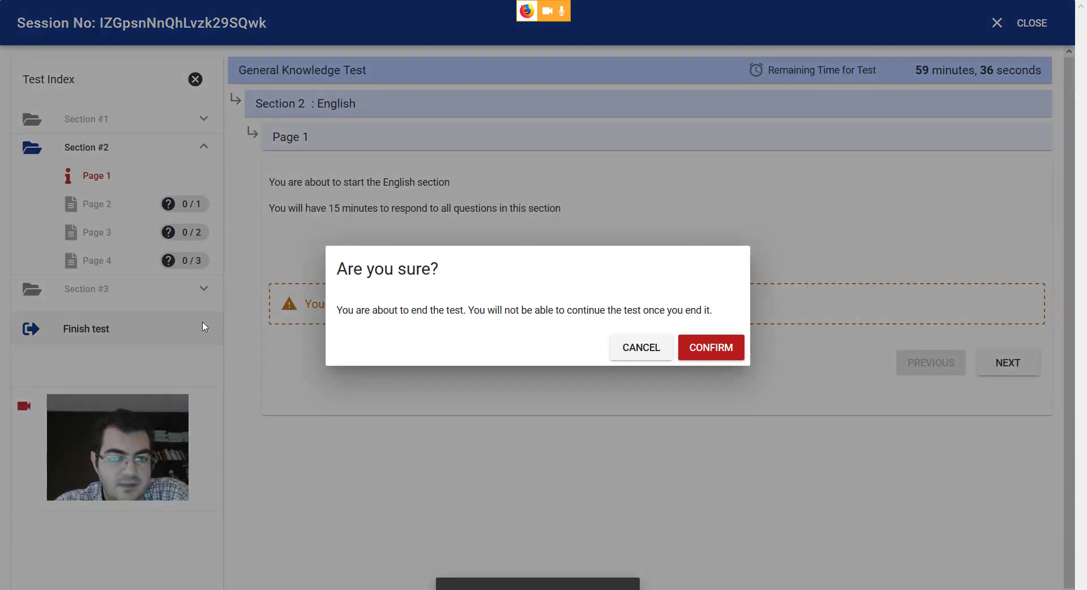
click(700, 348)
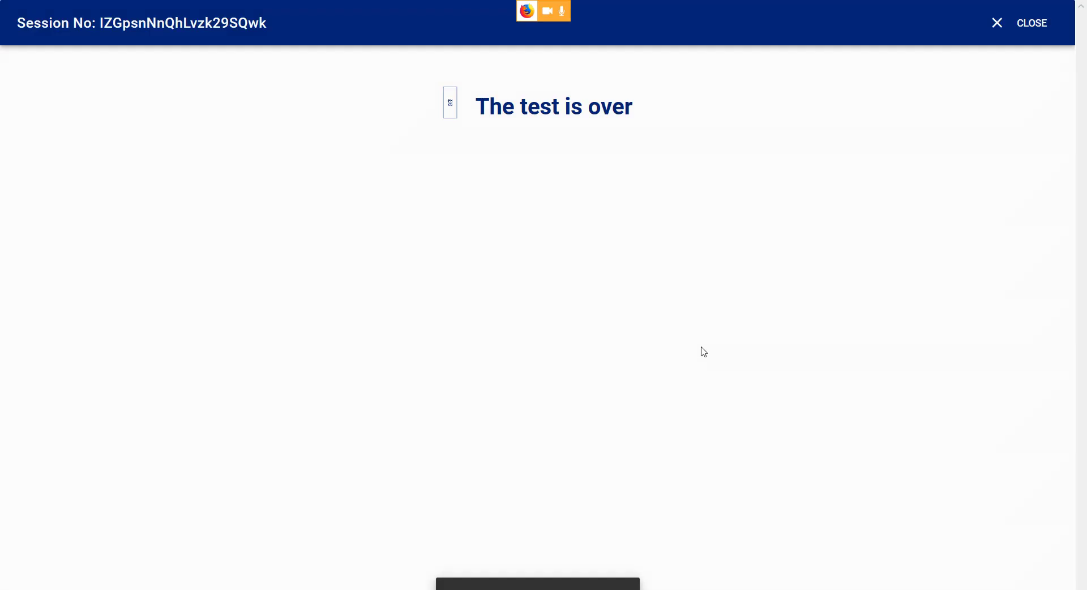
click(1014, 29)
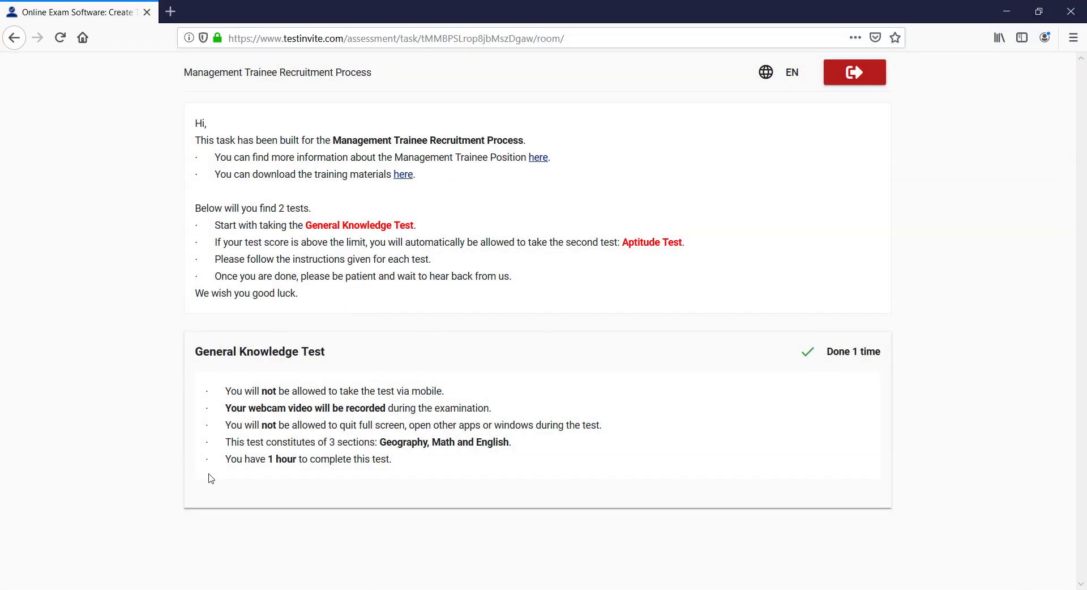
click(221, 589)
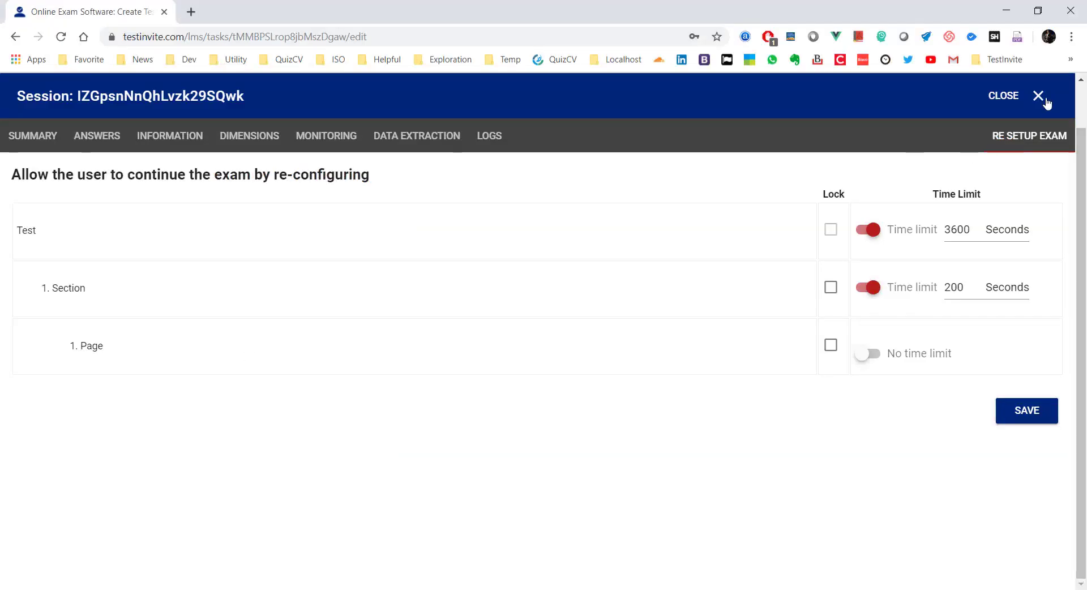
Step: Refresh the results list and open the General Knowledge Test report now scoring 1.0 (4.2%)
click(1024, 97)
scroll(631, 243, up, 1)
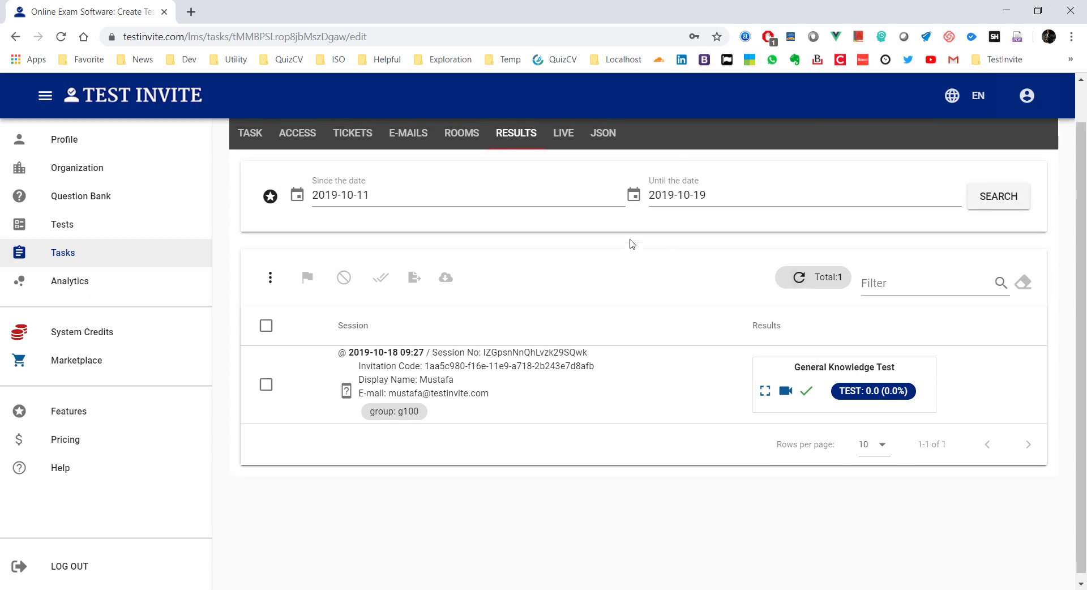
click(798, 320)
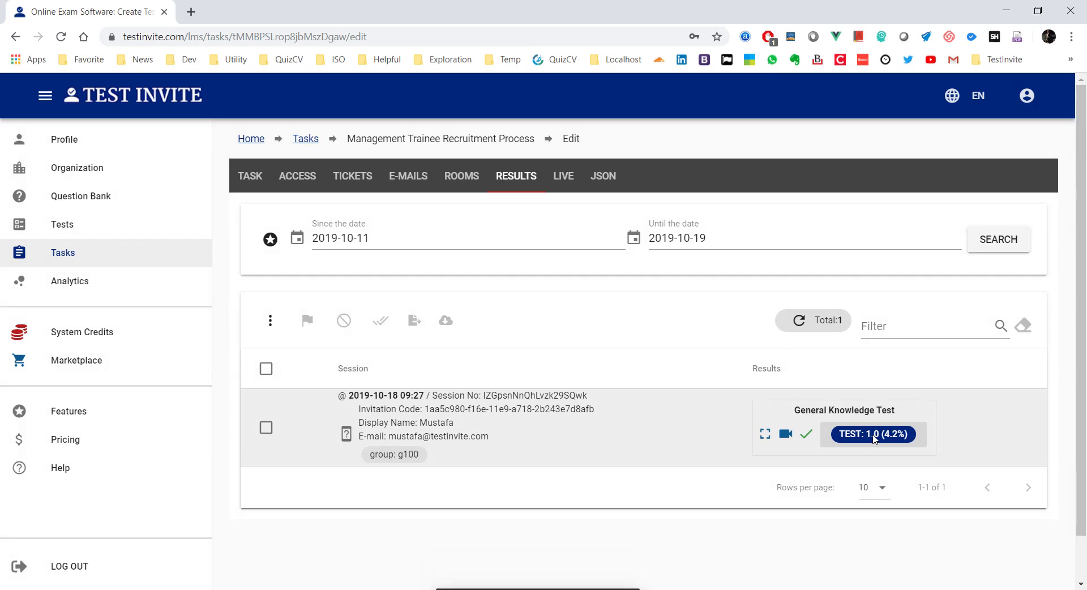
click(880, 441)
click(1022, 453)
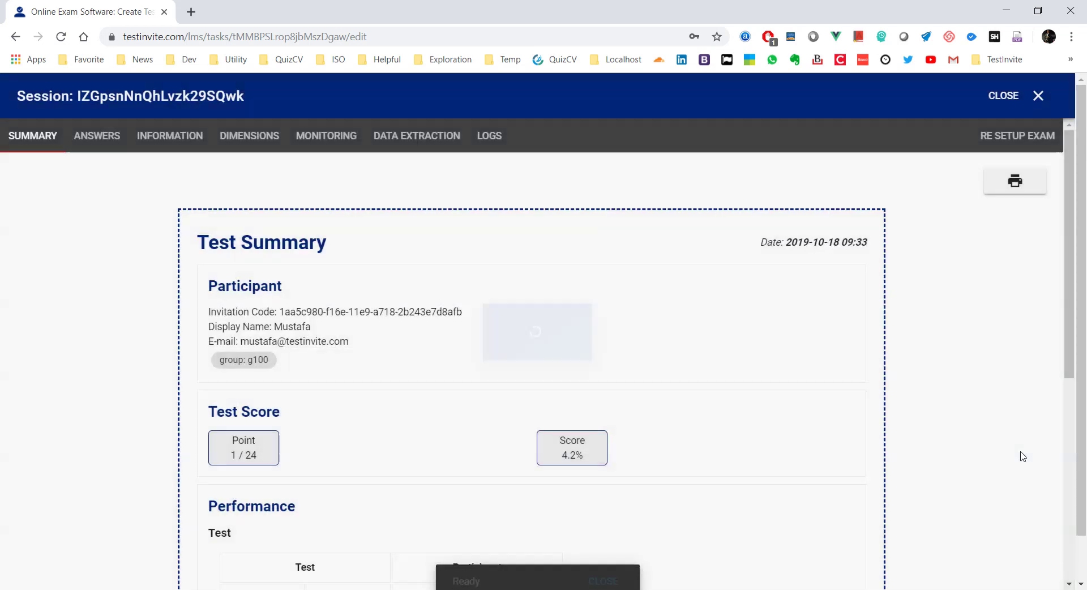
Step: Review the resubmitted answers on the US Geography, World Geography and Capitals pages
click(97, 136)
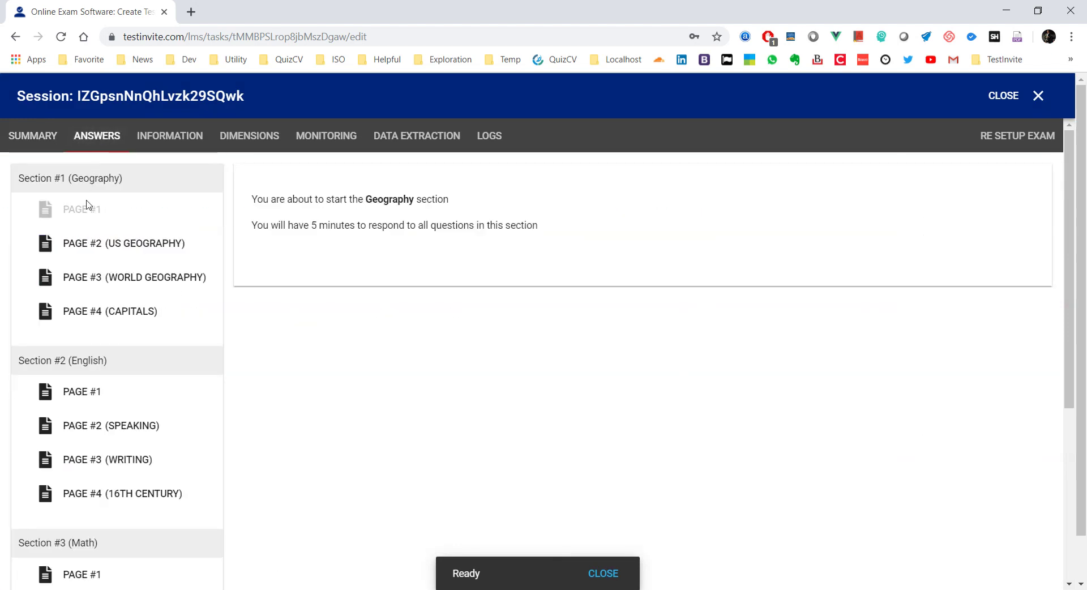
click(92, 244)
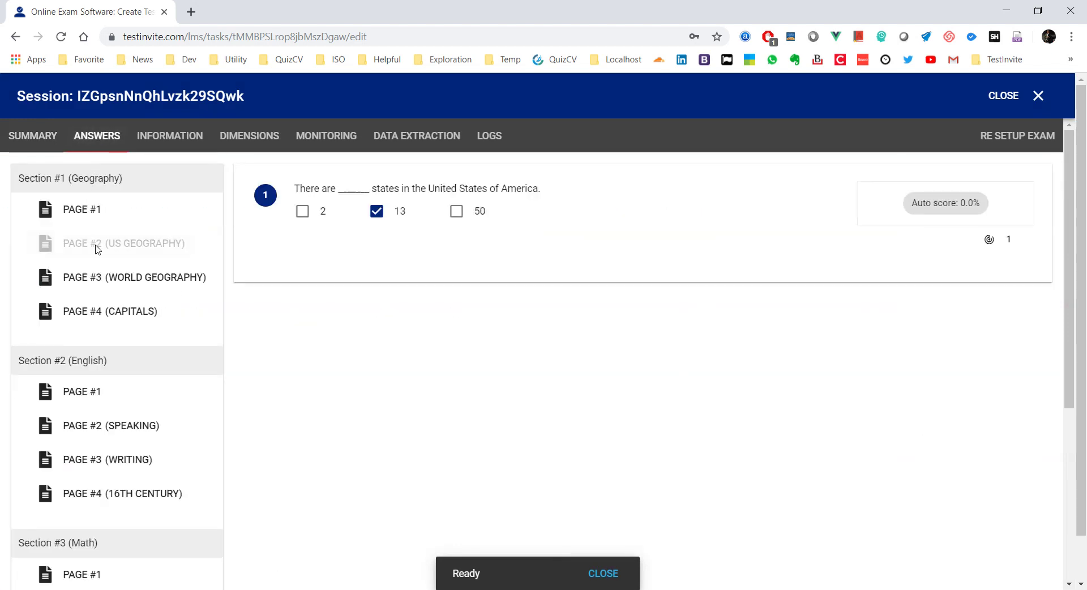
click(127, 280)
click(125, 318)
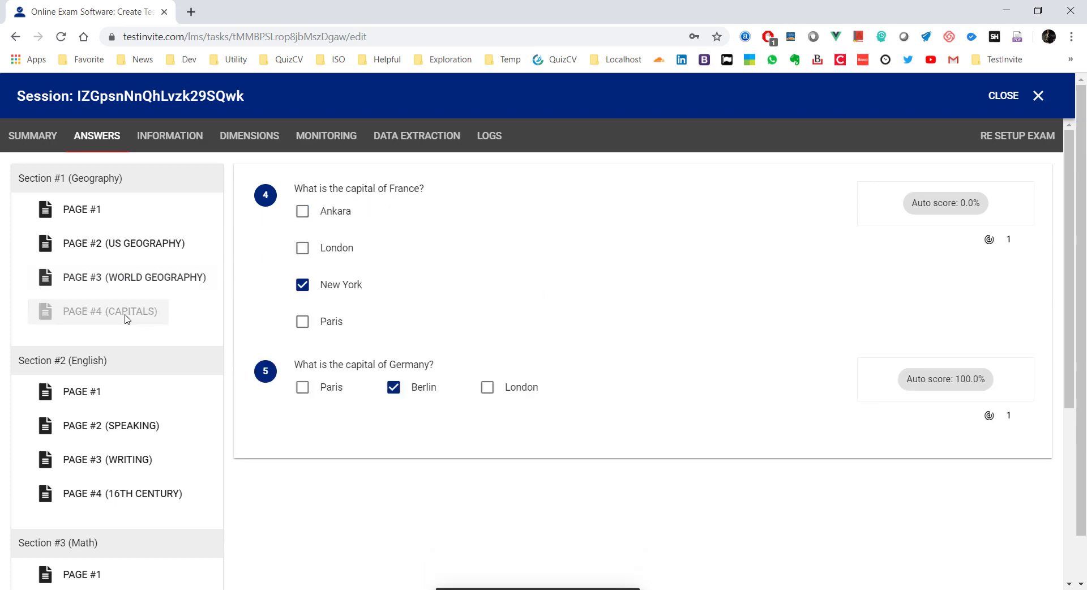
Step: Inspect the updated test flow table, then close the session details
click(160, 146)
click(50, 211)
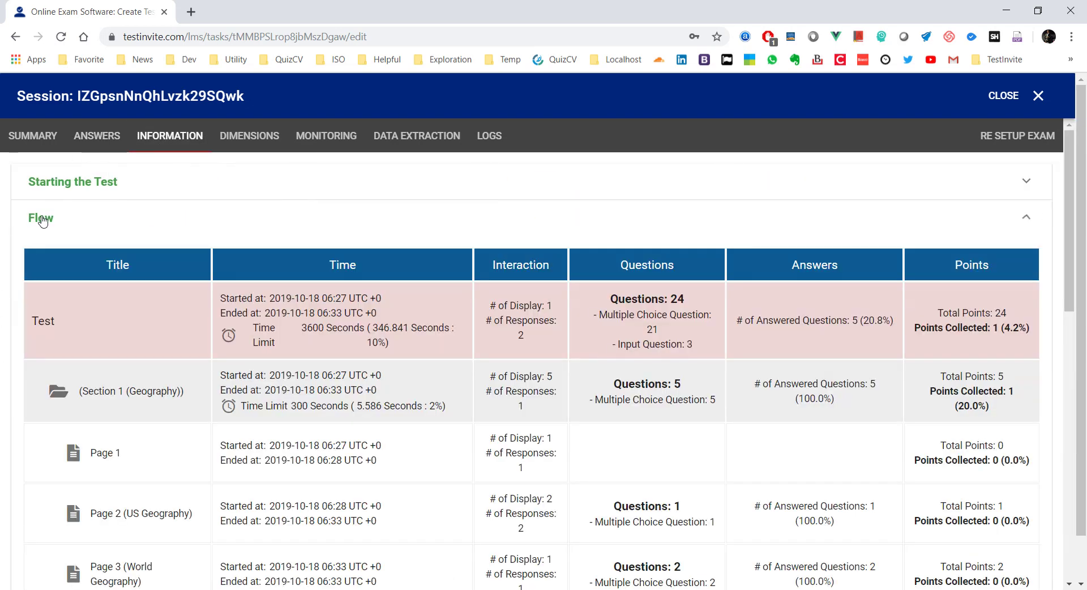
scroll(274, 203, down, 6)
scroll(274, 203, down, 1)
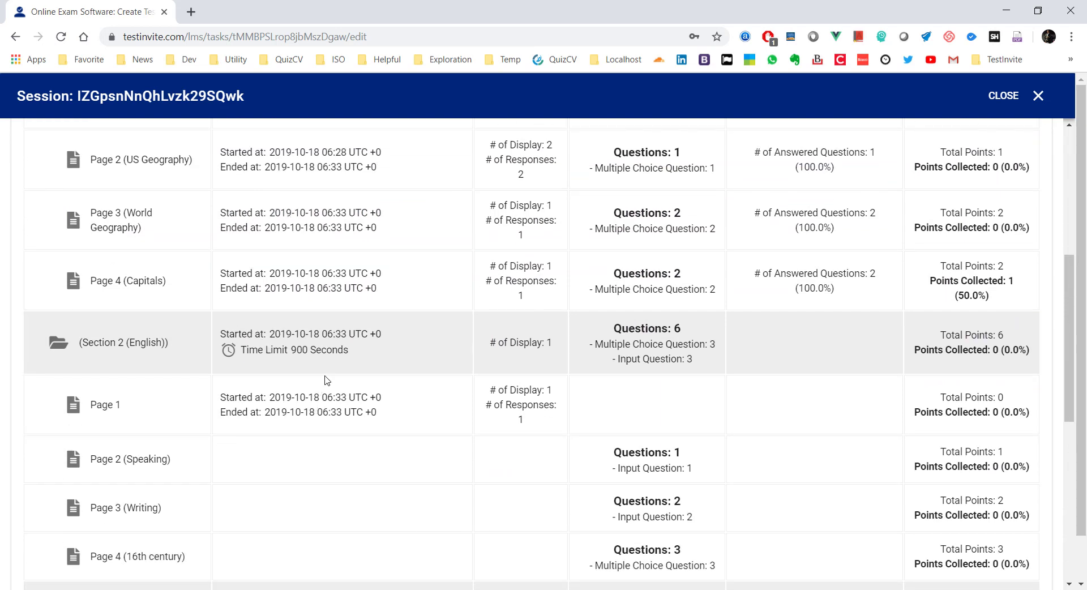
scroll(325, 378, up, 6)
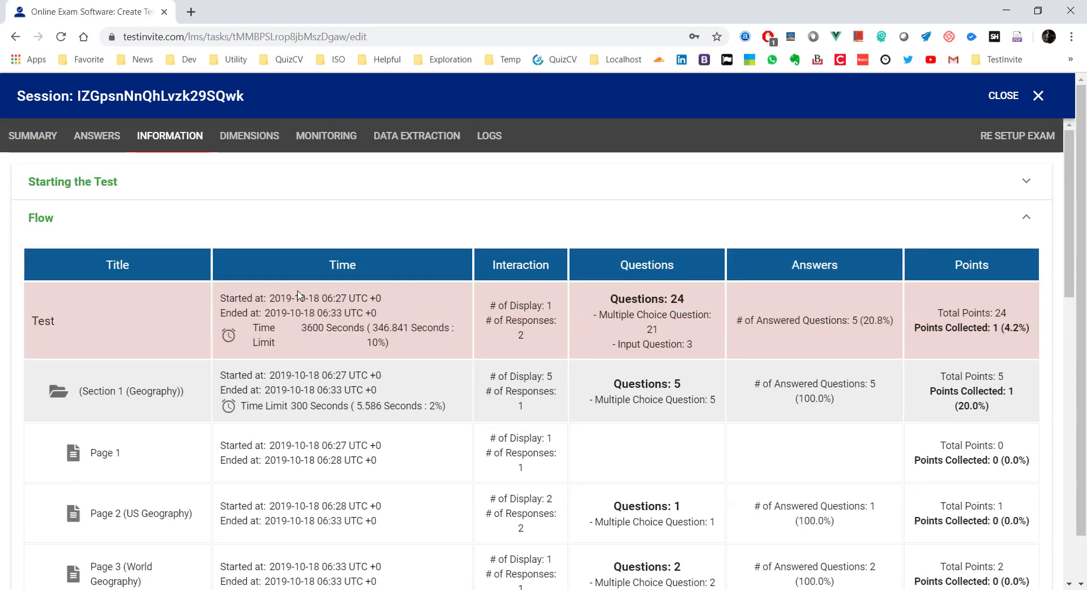
click(1001, 95)
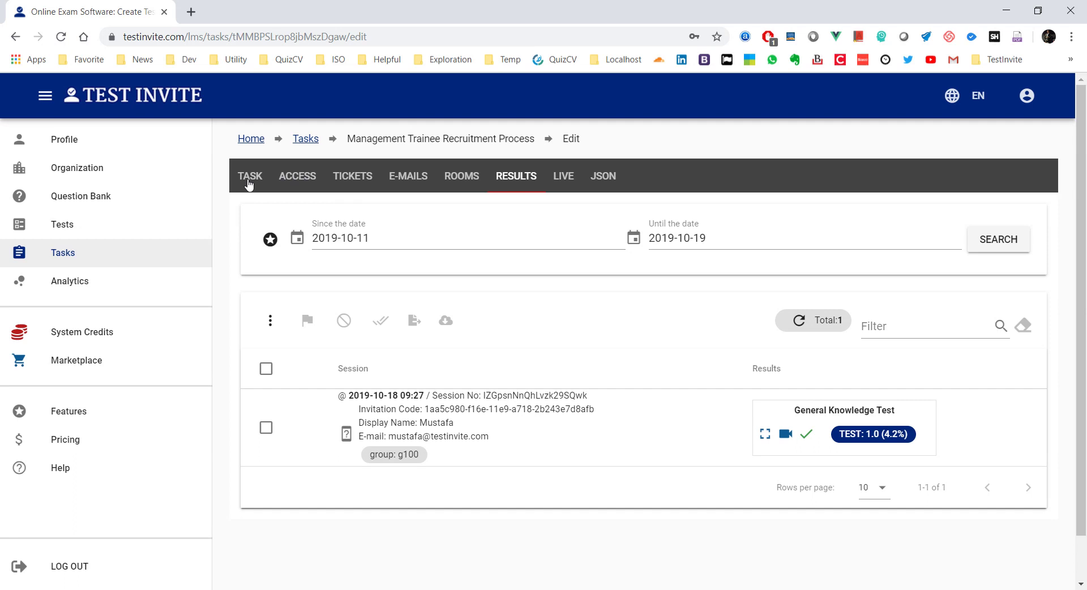
Step: From the TICKETS tab, choose Import Tickets under the red + button to open the import dialog
click(300, 180)
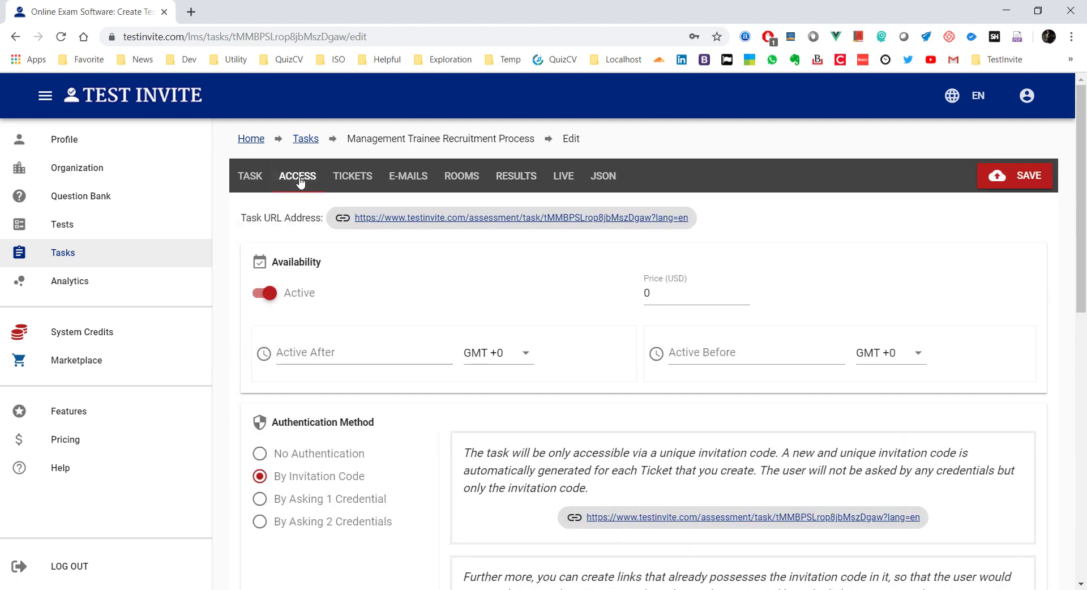
click(347, 180)
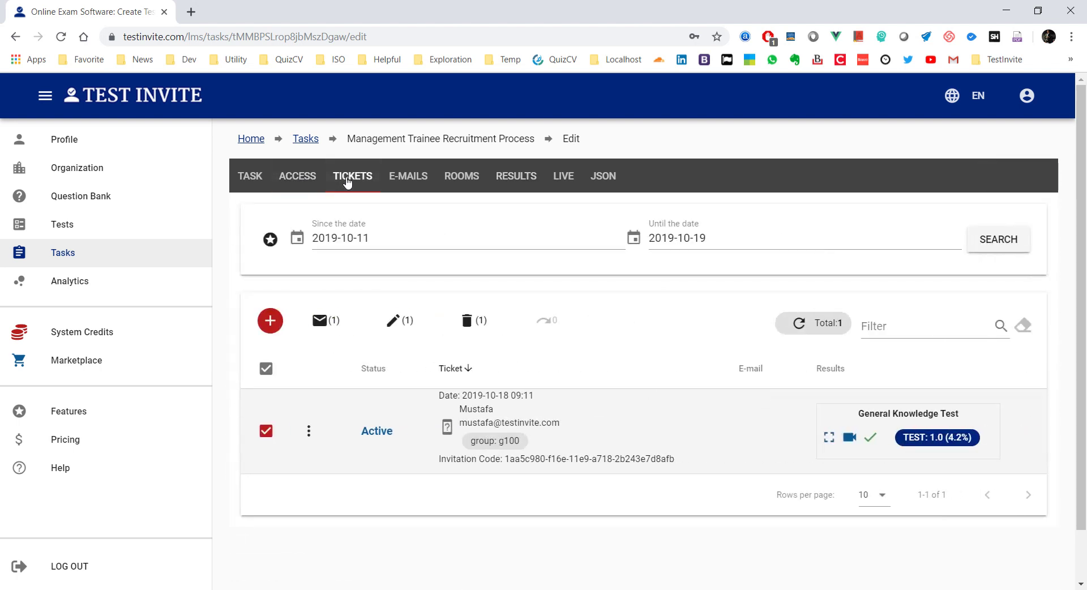
scroll(634, 235, down, 1)
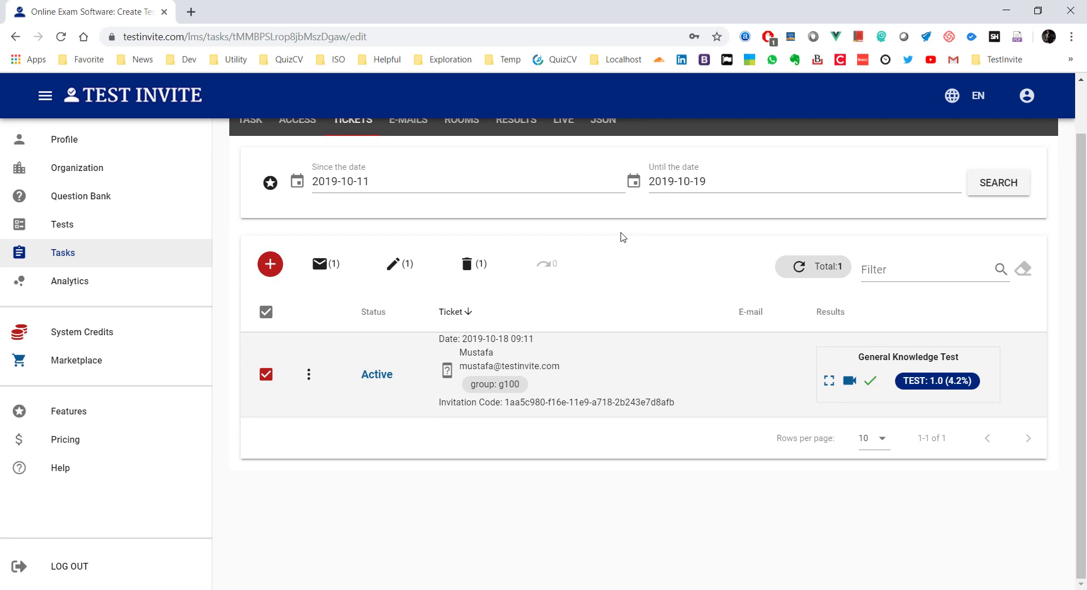
scroll(624, 237, up, 1)
click(272, 321)
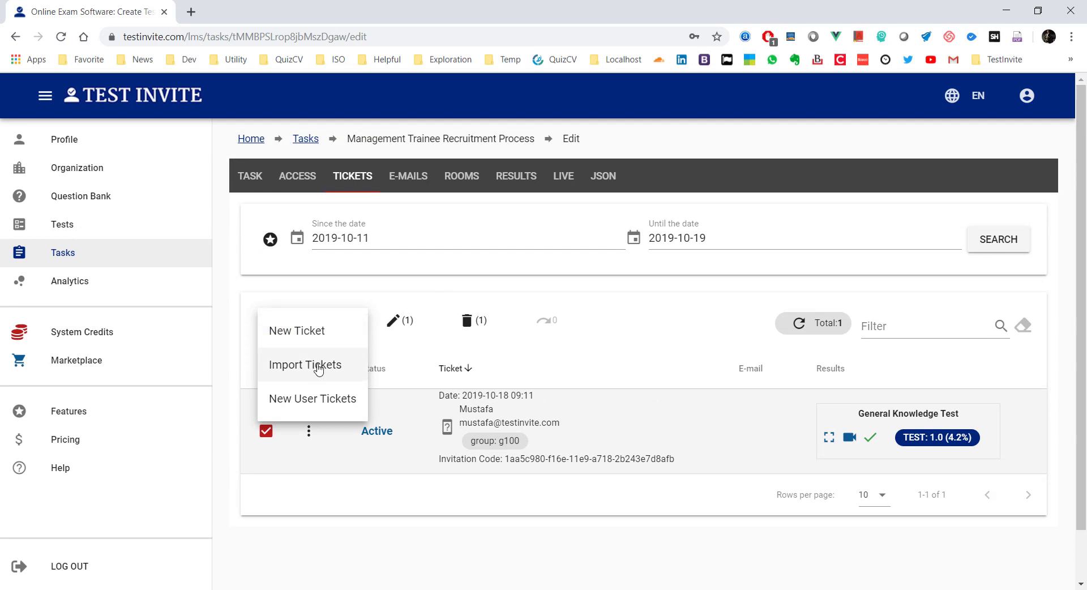
click(319, 369)
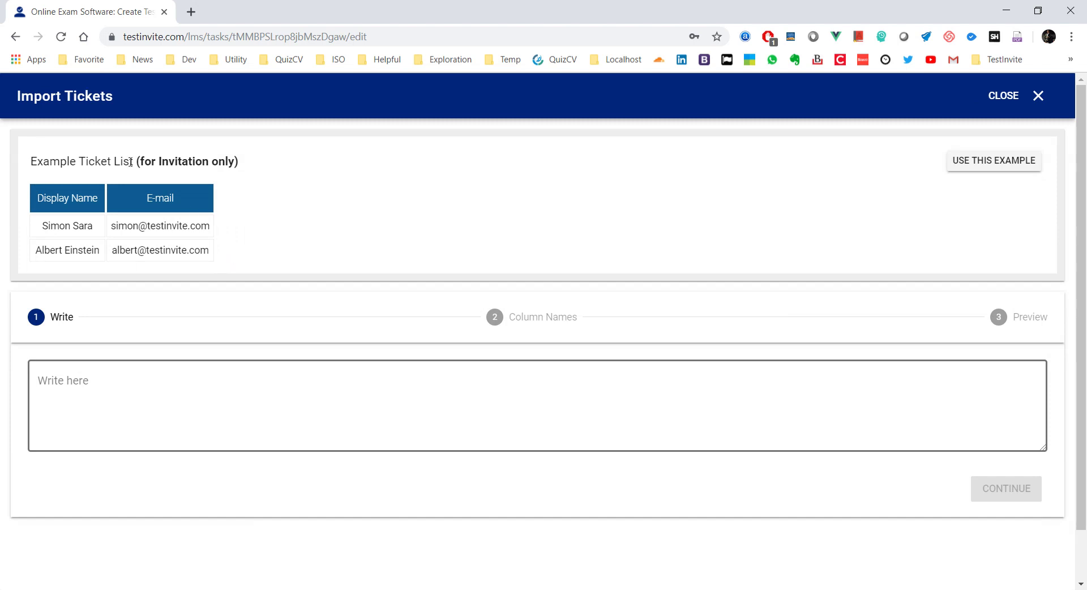
Step: Load the example ticket list and delete the e-mail columns from both lines, keeping only names
click(982, 168)
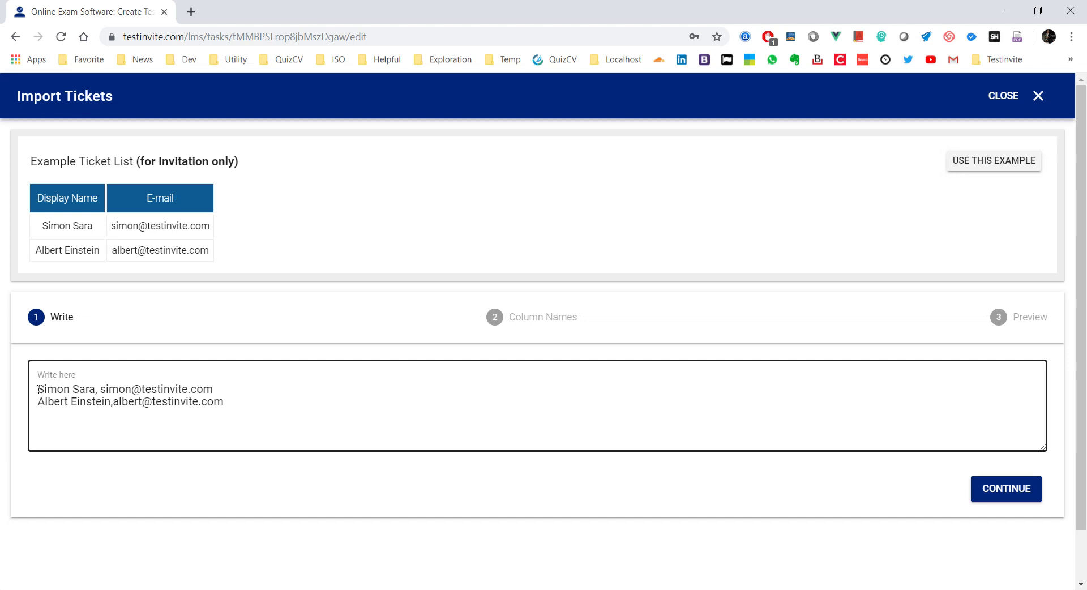
drag(38, 389, 94, 391)
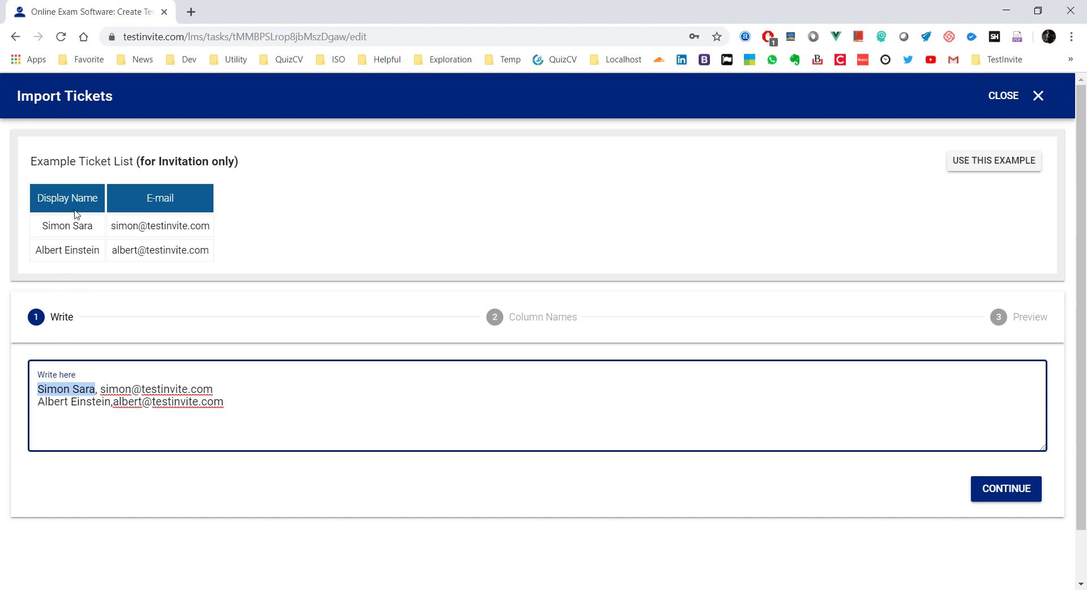
click(98, 392)
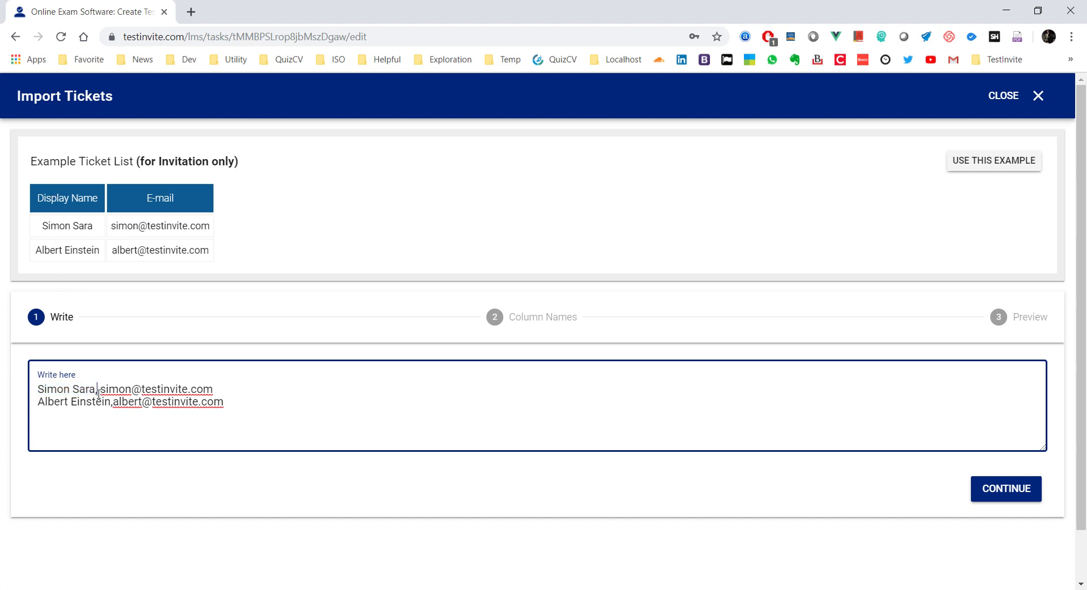
drag(99, 391, 219, 390)
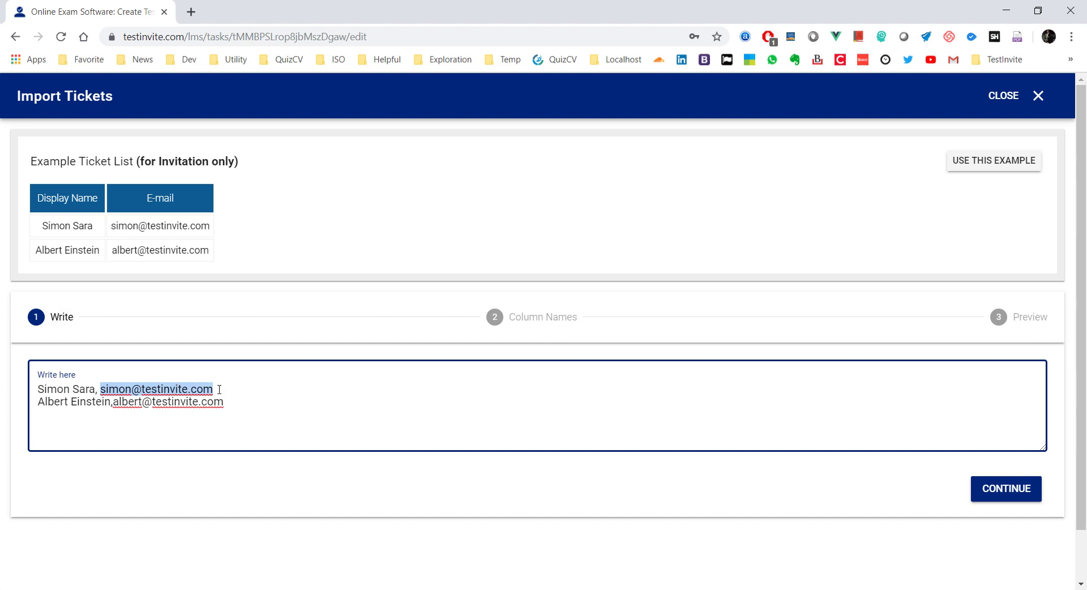
click(234, 390)
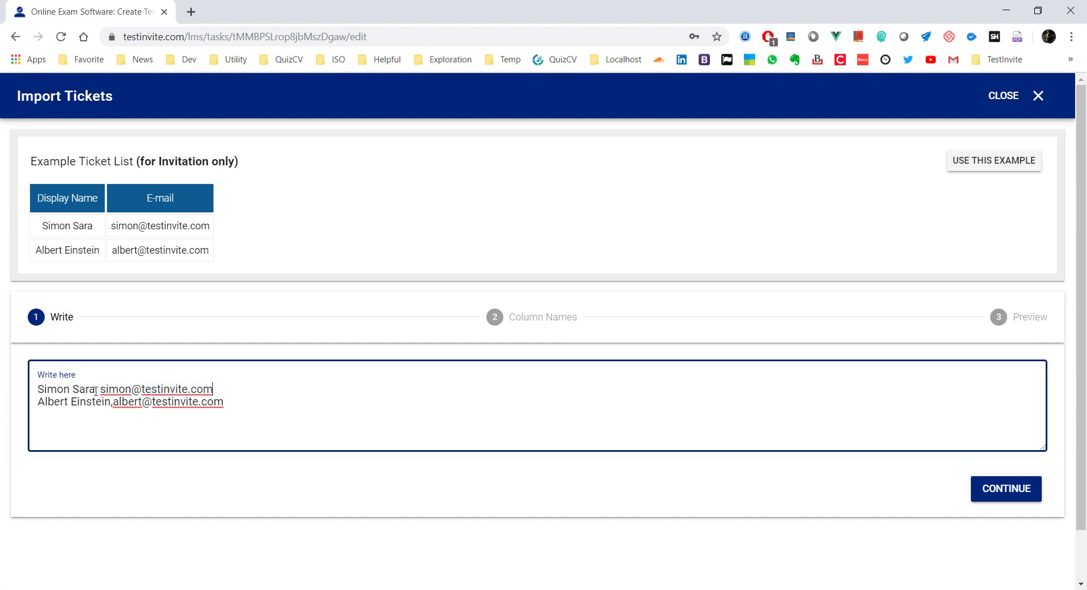
drag(96, 391, 255, 391)
key(BackSpace)
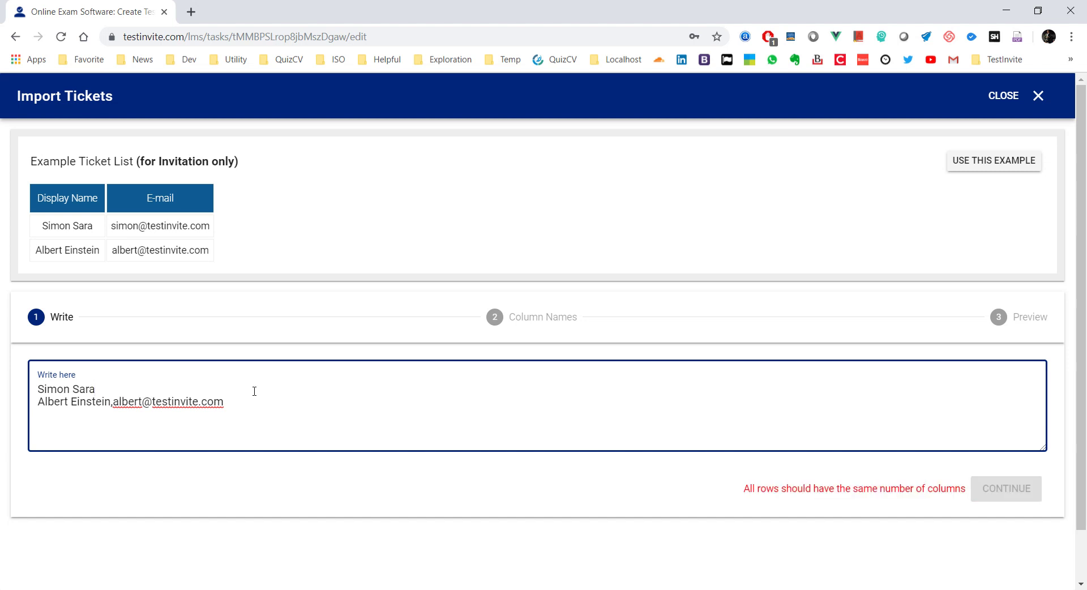
drag(111, 403, 243, 405)
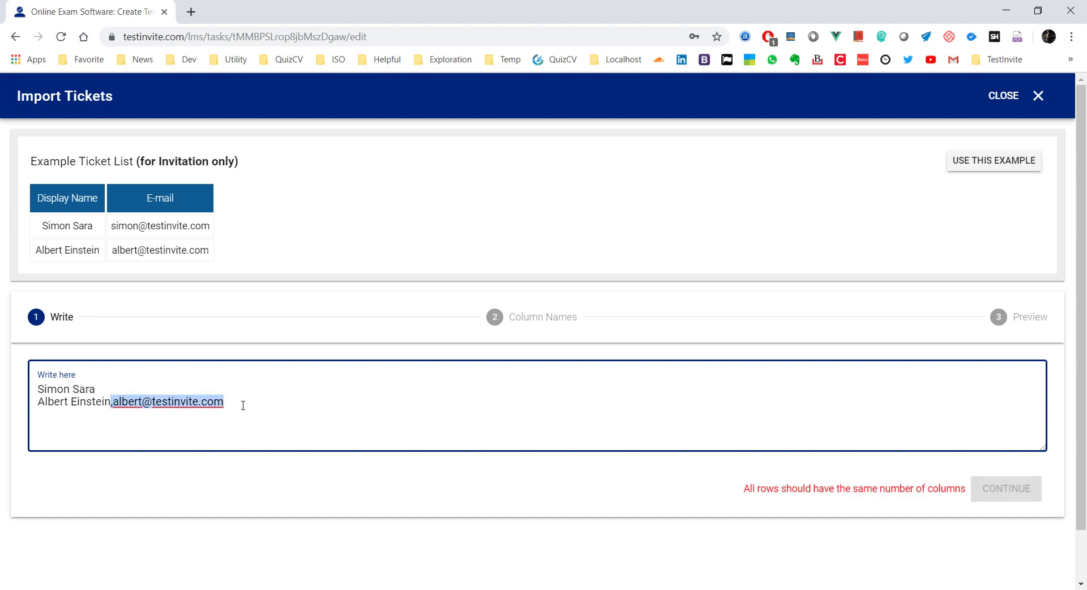
key(BackSpace)
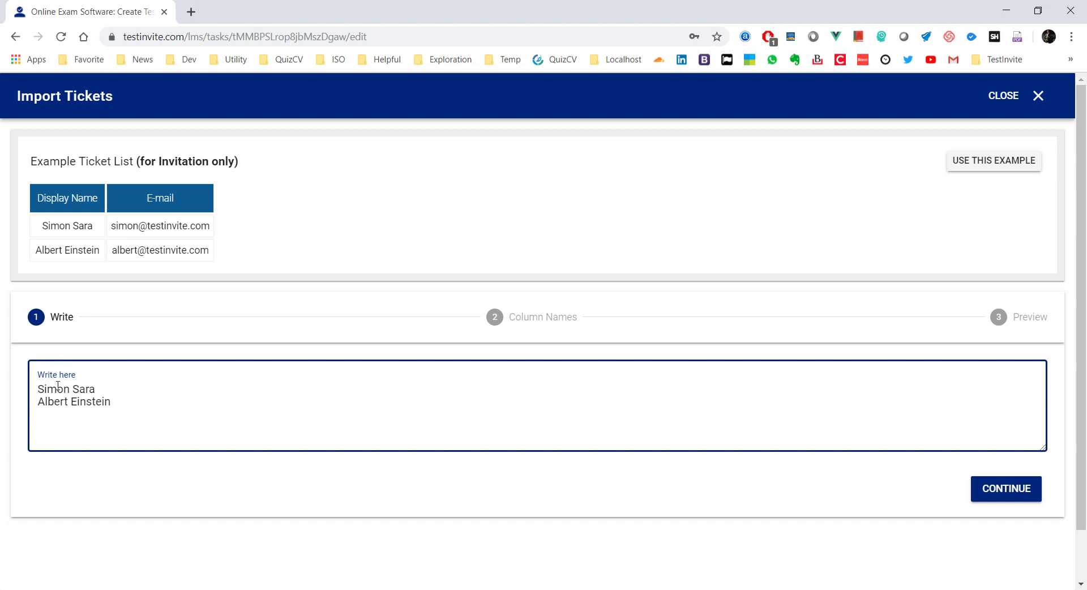
Step: Map the remaining column to fullname and create the two tickets from the preview
click(990, 491)
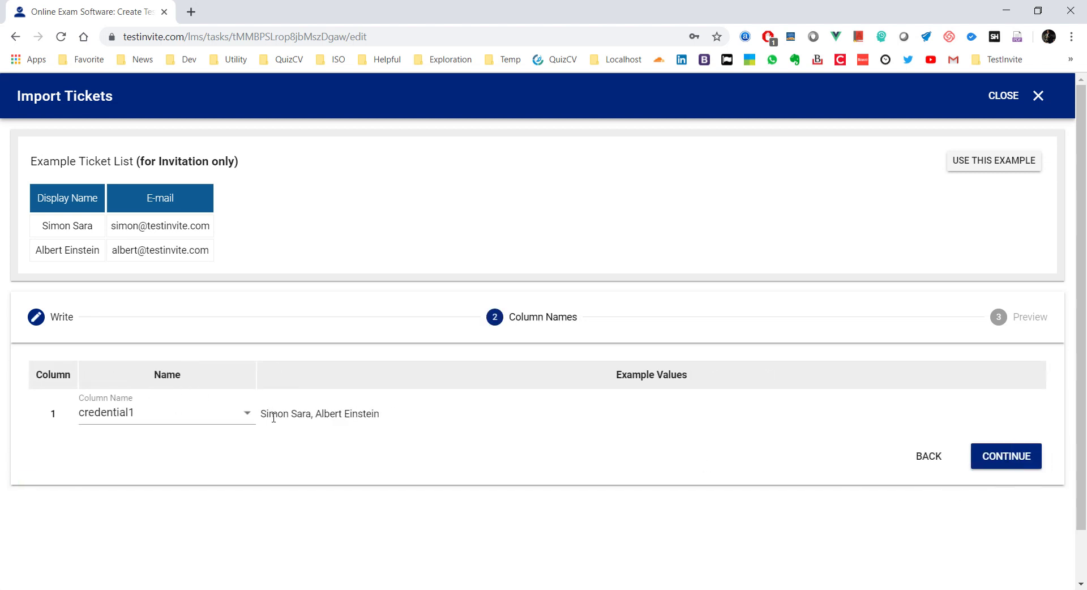
click(214, 413)
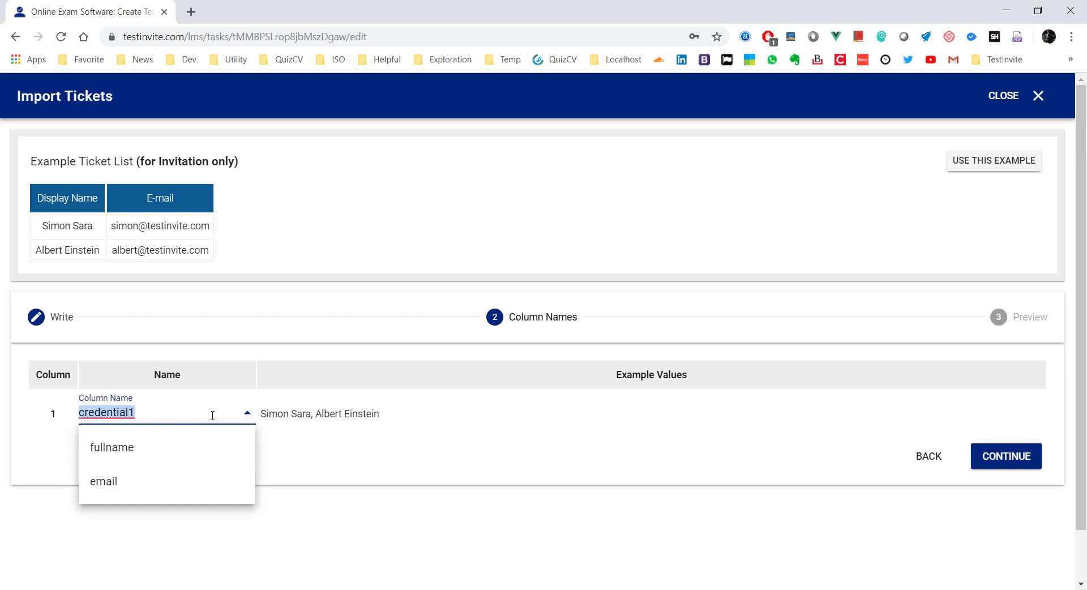
click(136, 451)
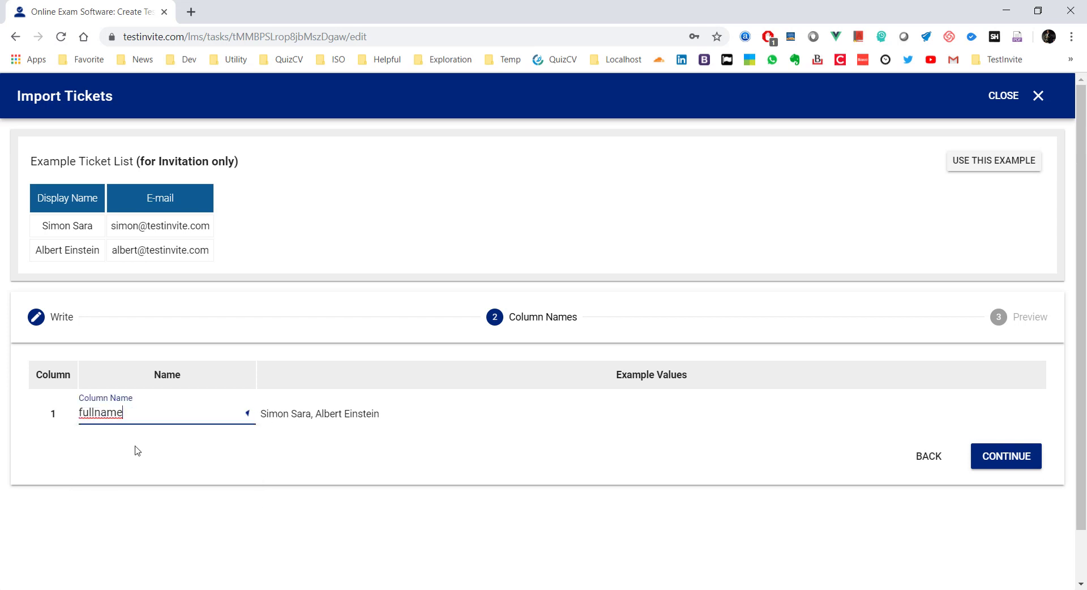
click(992, 461)
click(996, 466)
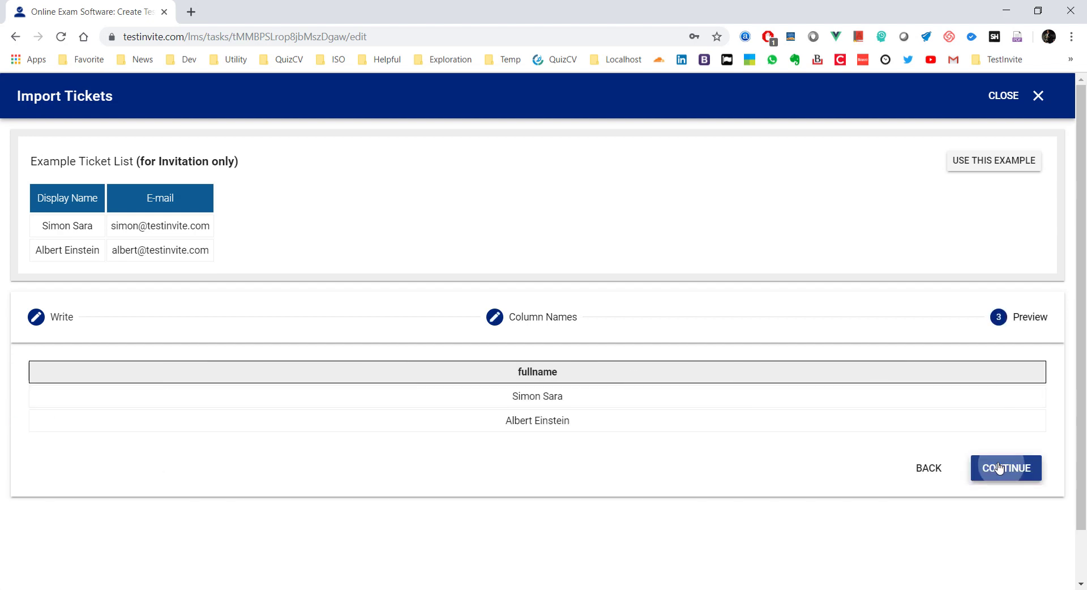
scroll(618, 416, down, 1)
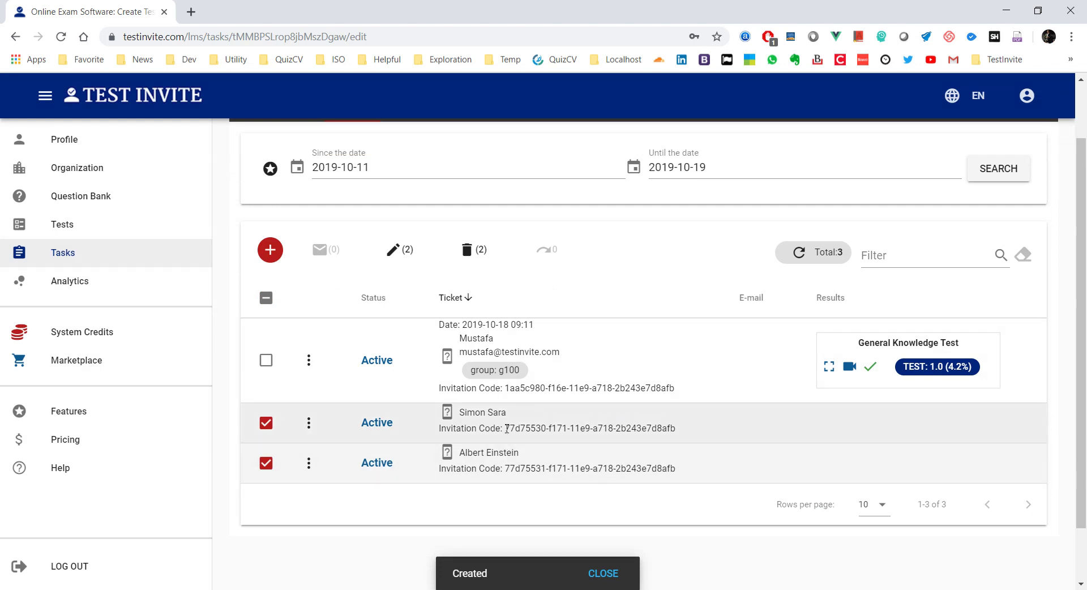
Step: Start another ticket import and clear the example rows from the list box
drag(506, 428, 689, 433)
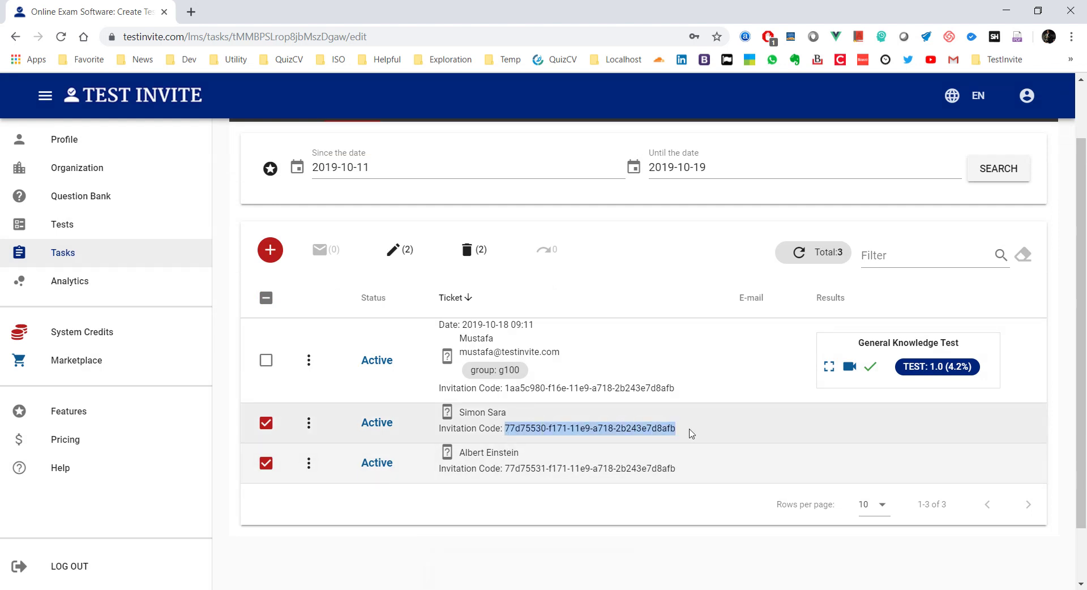
click(272, 252)
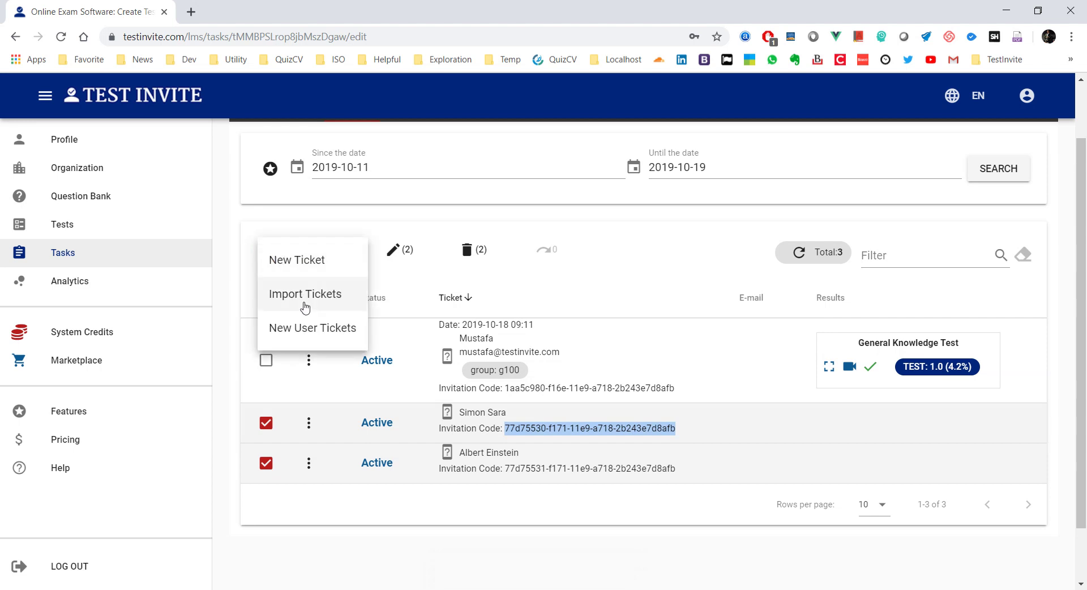
click(305, 300)
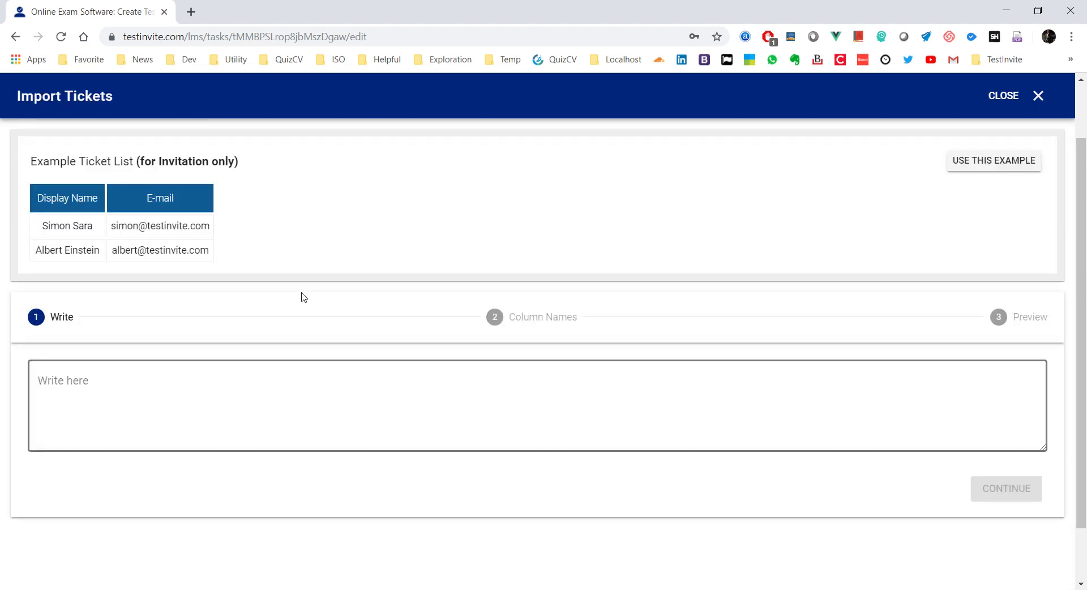
click(957, 168)
drag(269, 398, 2, 389)
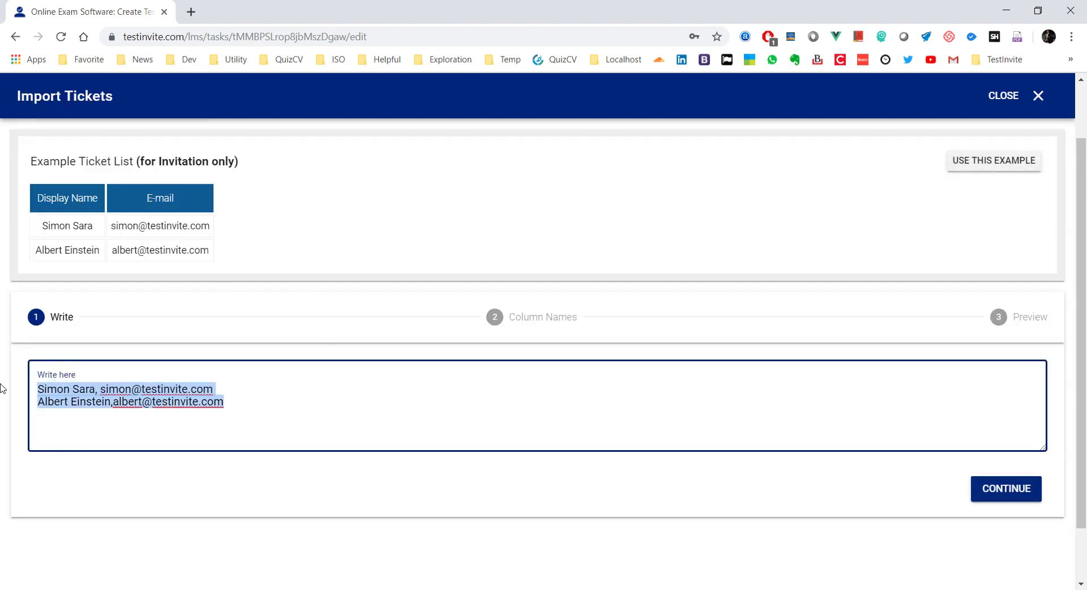
key(BackSpace)
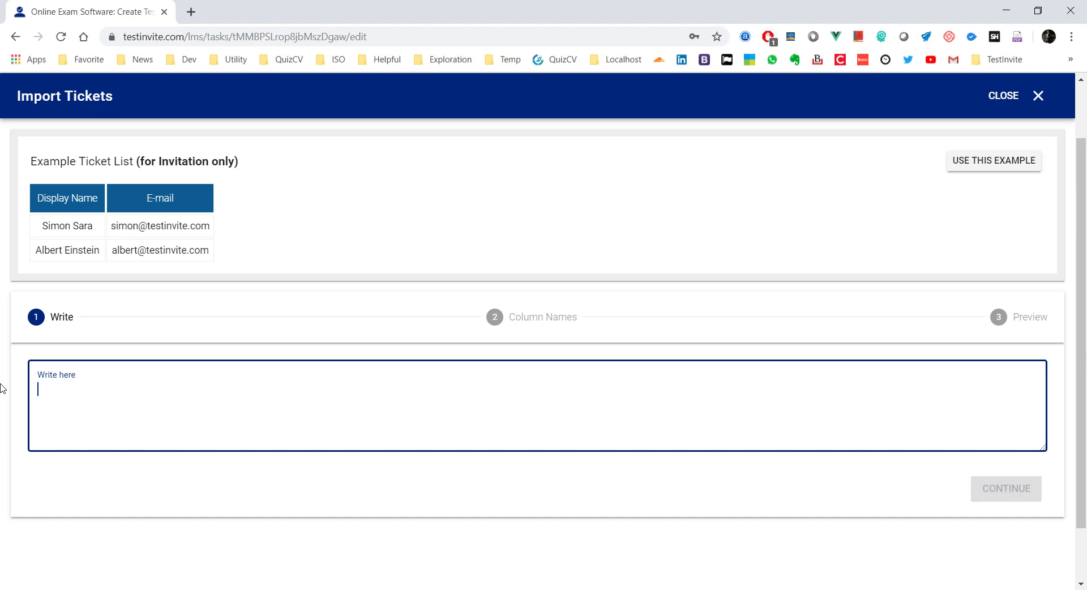
Step: Write three rows, each giving a candidate's full name and e-mail address
text(Ahmet)
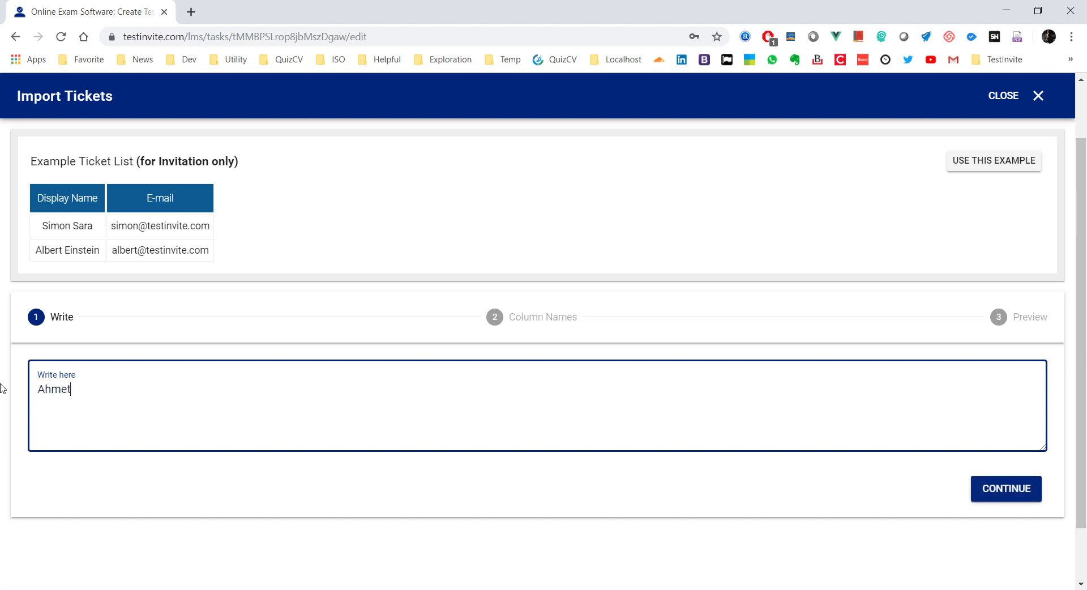
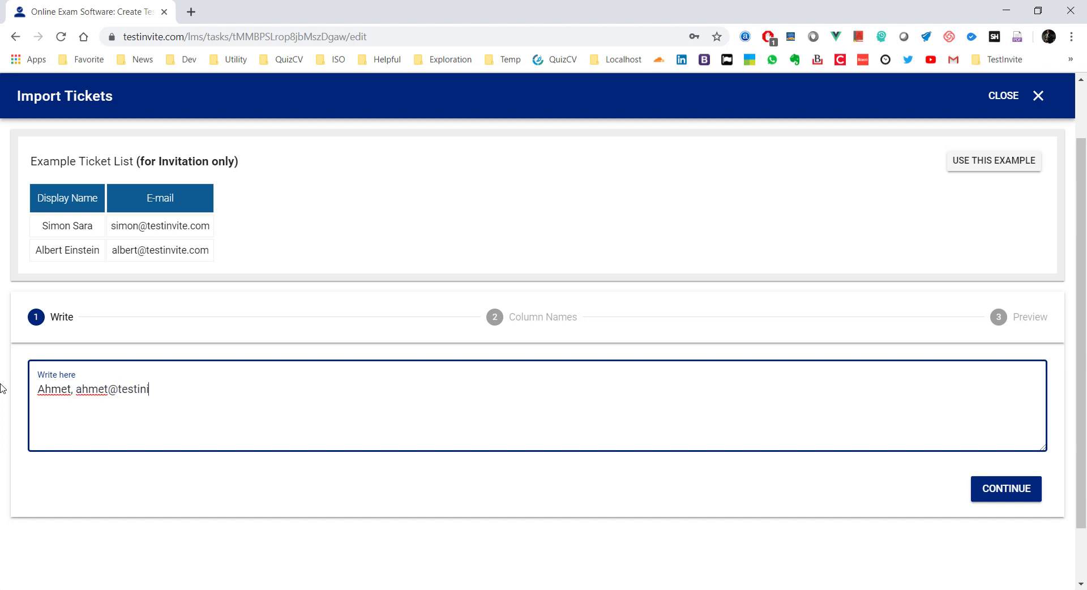
key(Return)
text(Mike)
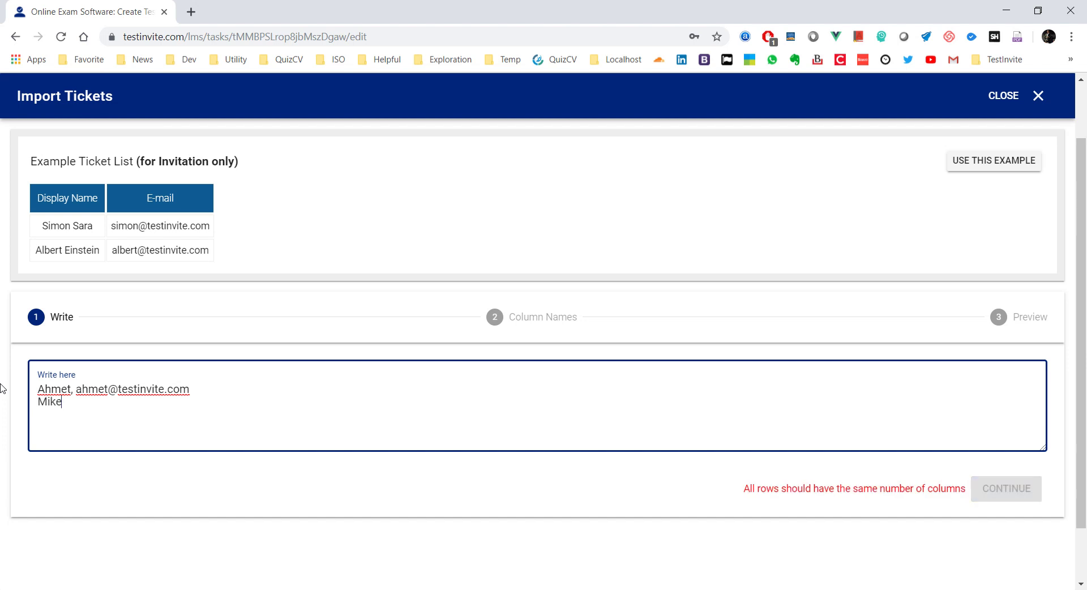
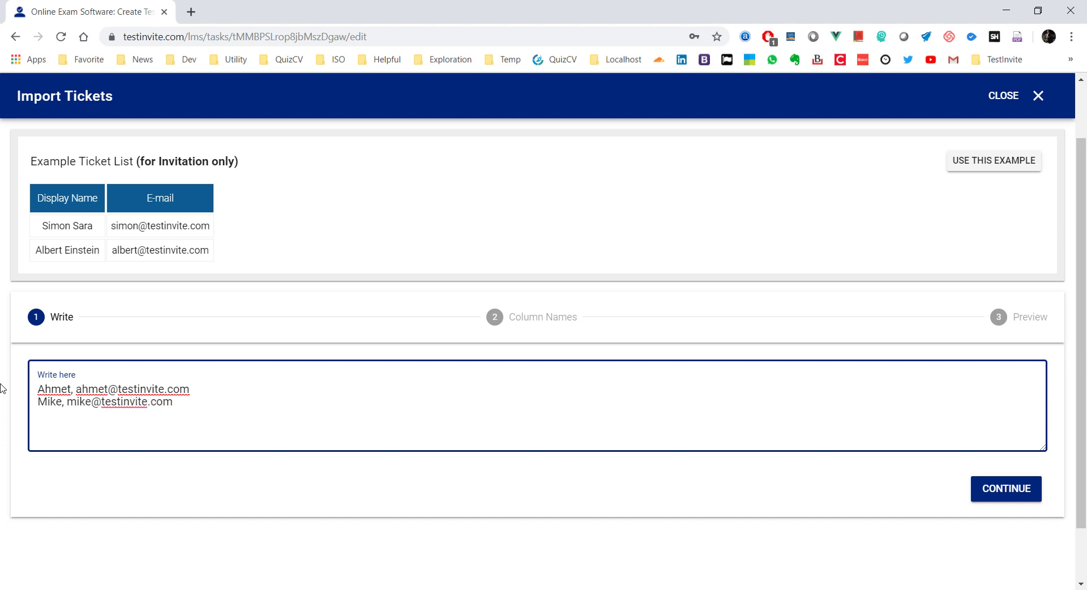
key(Return)
text(Sa)
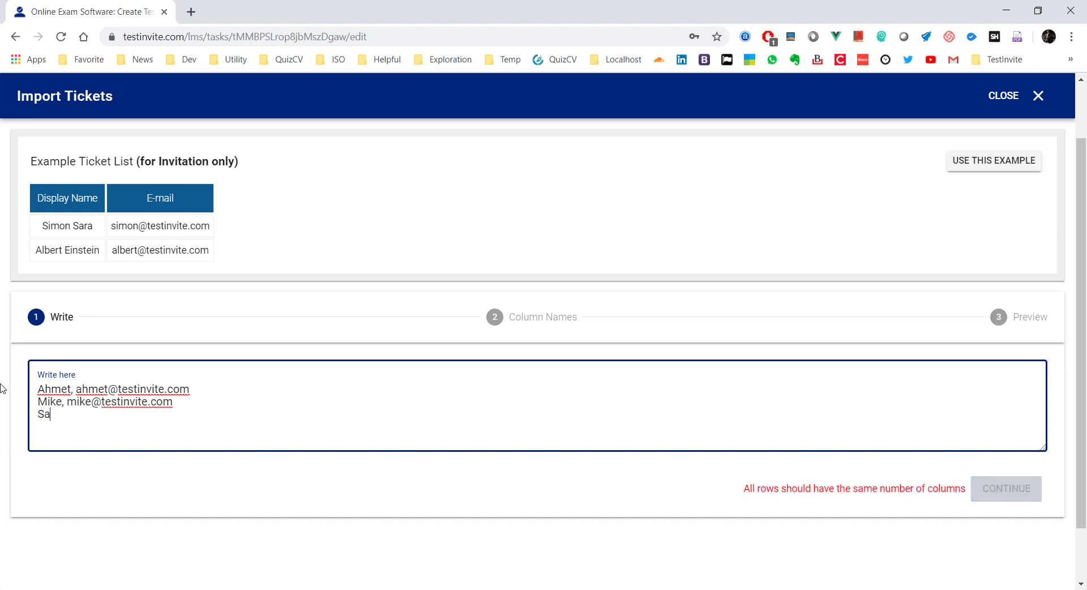
text(ra, )
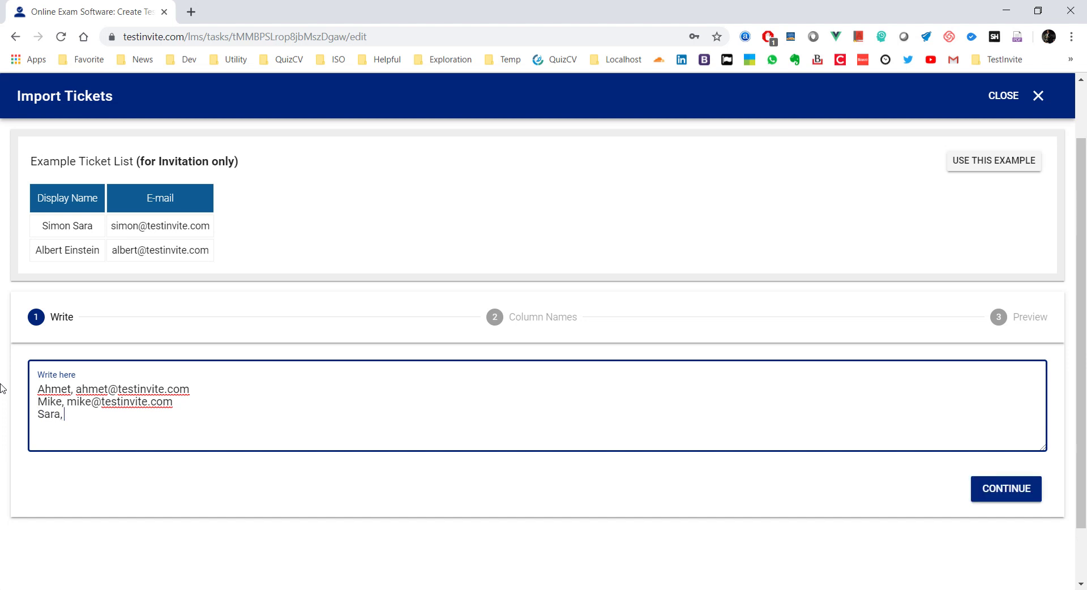
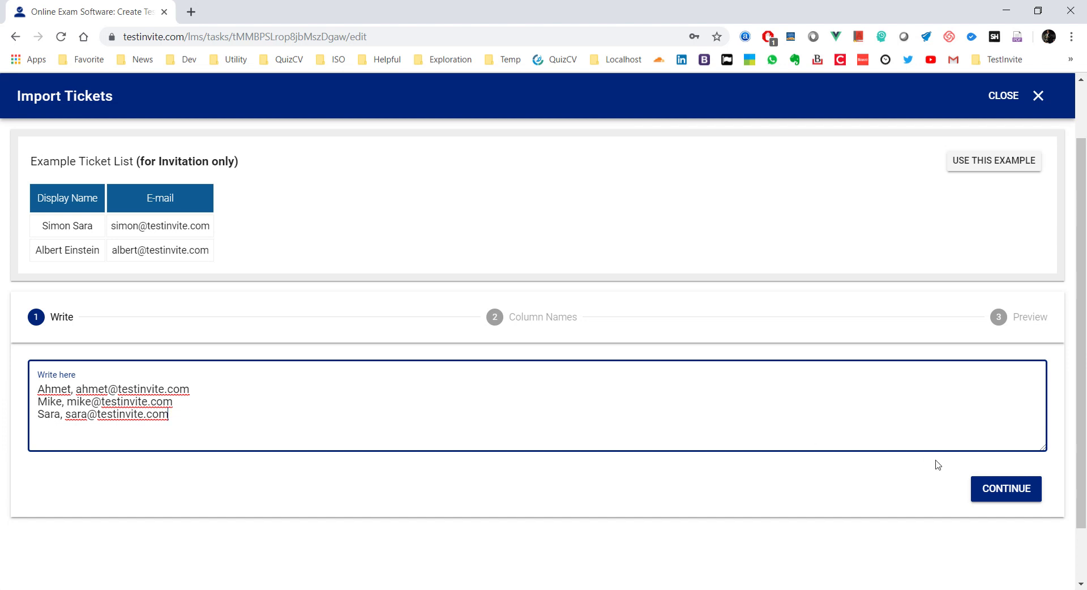
Step: Continue through Column Names and Preview to create the three imported tickets
click(1010, 487)
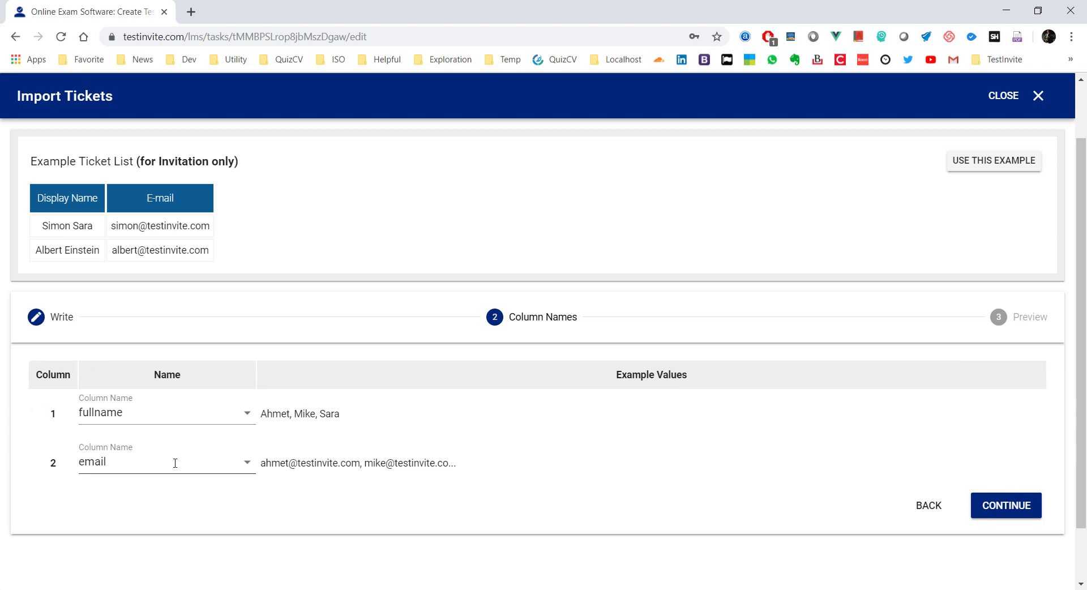
click(1013, 513)
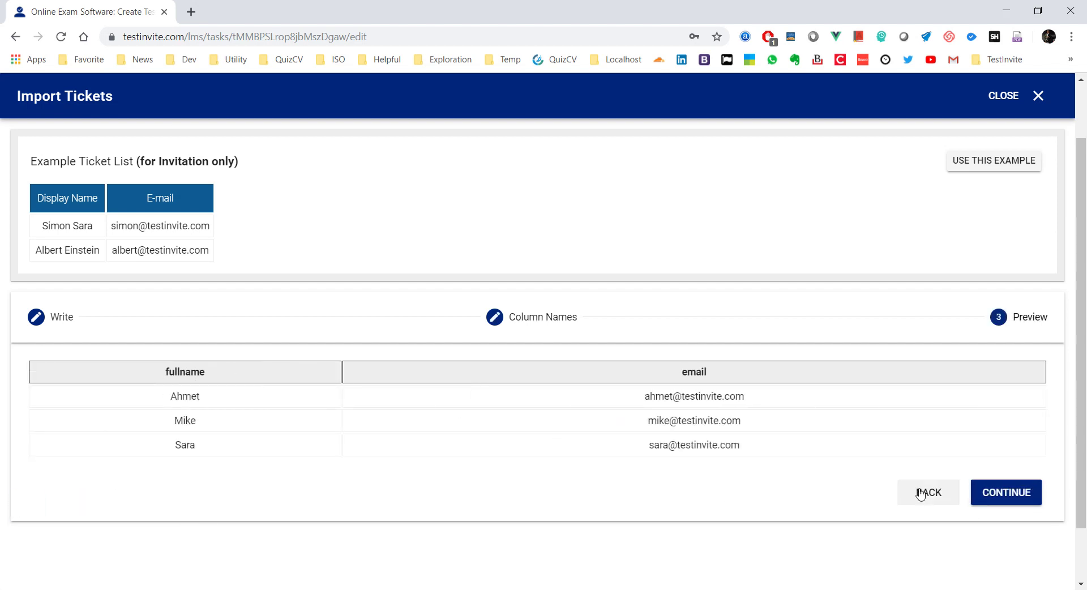
click(984, 493)
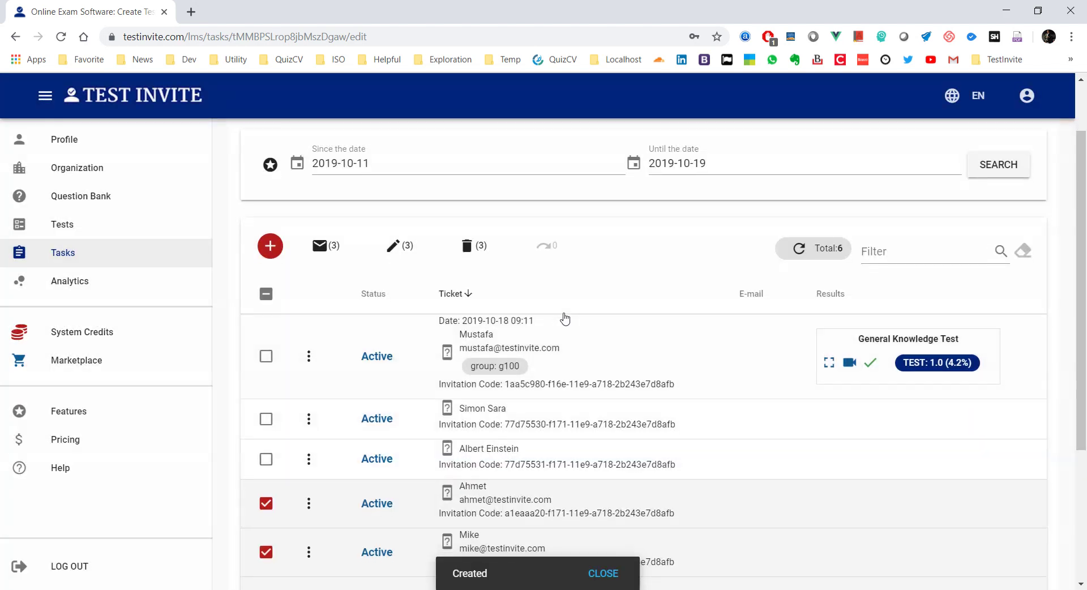
scroll(563, 317, down, 3)
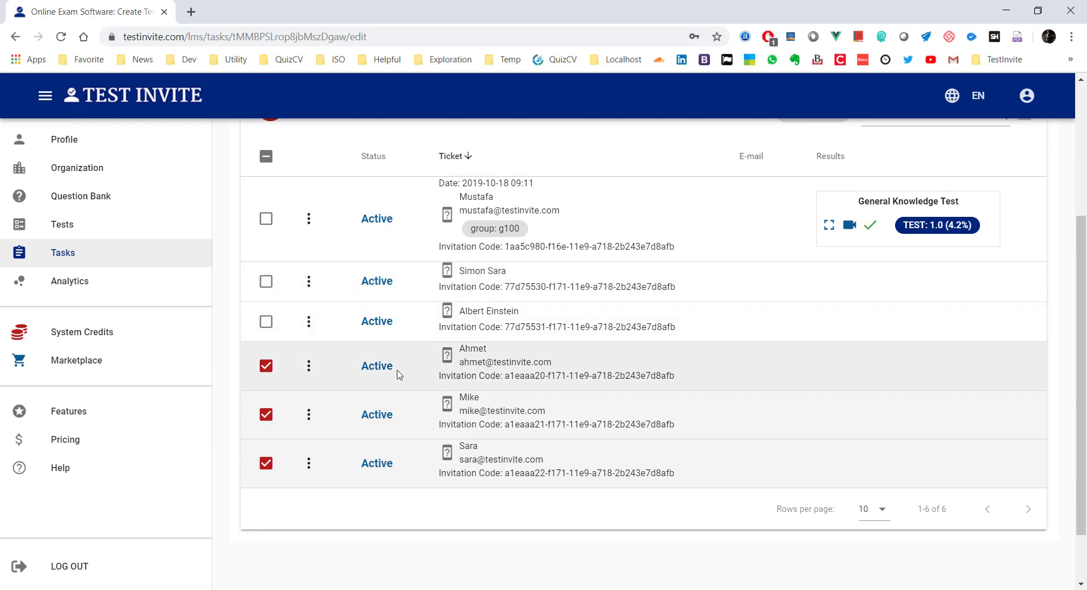
scroll(396, 371, up, 3)
click(268, 251)
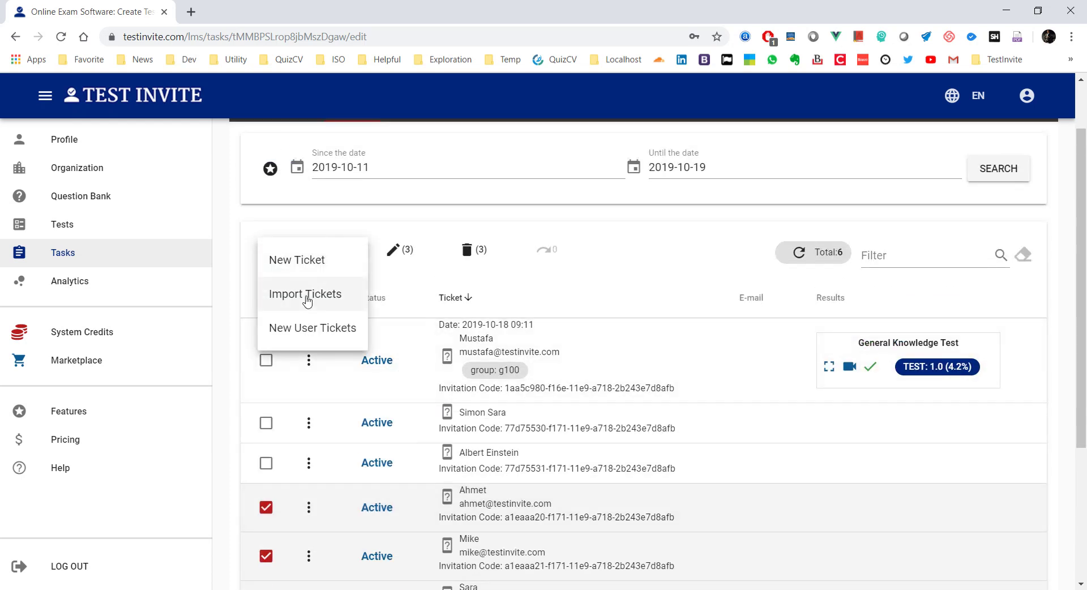
Step: Write three import rows of name, e-mail and department: sales, accounting, and sales
click(307, 294)
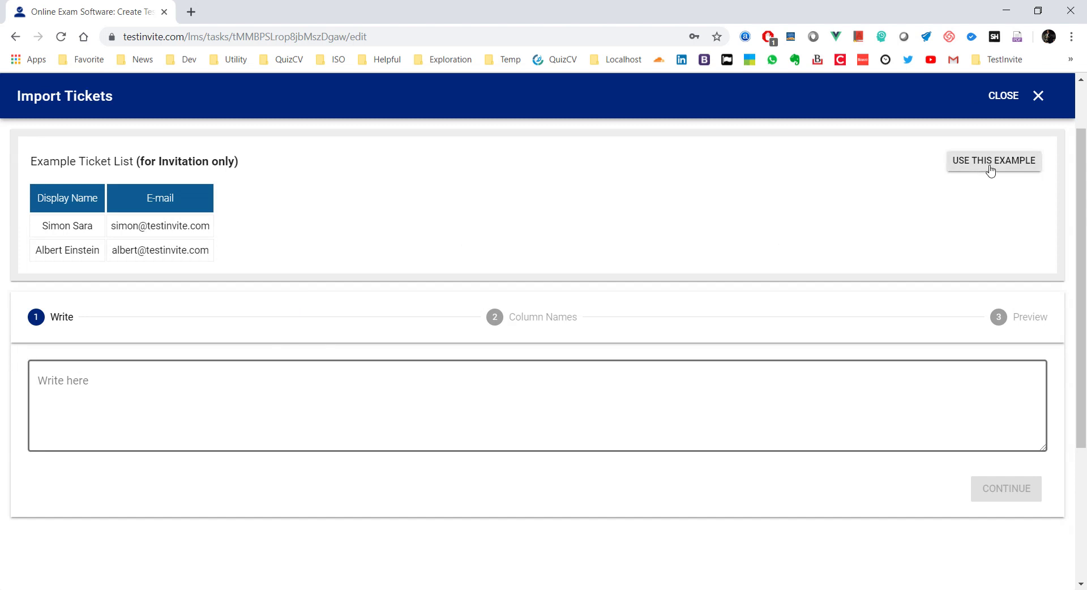
click(206, 411)
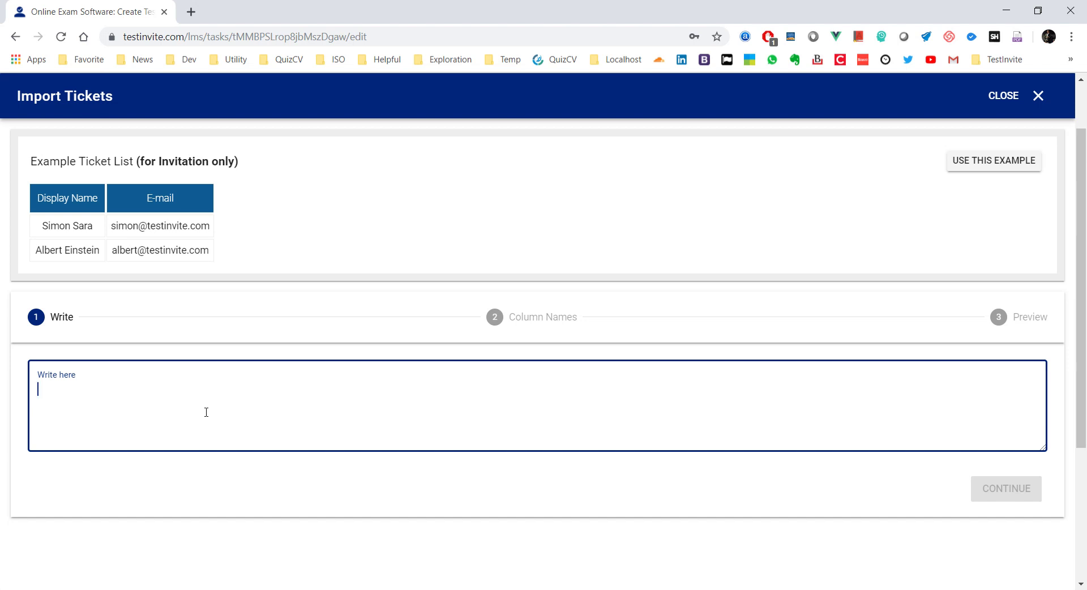
text(Mihj)
key(BackSpace)
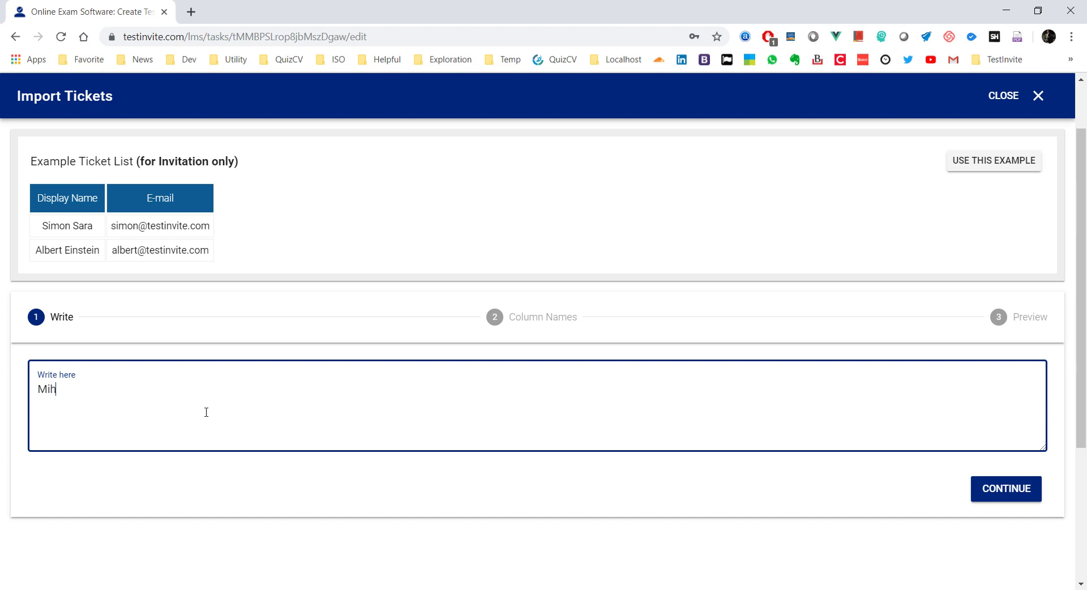
key(BackSpace)
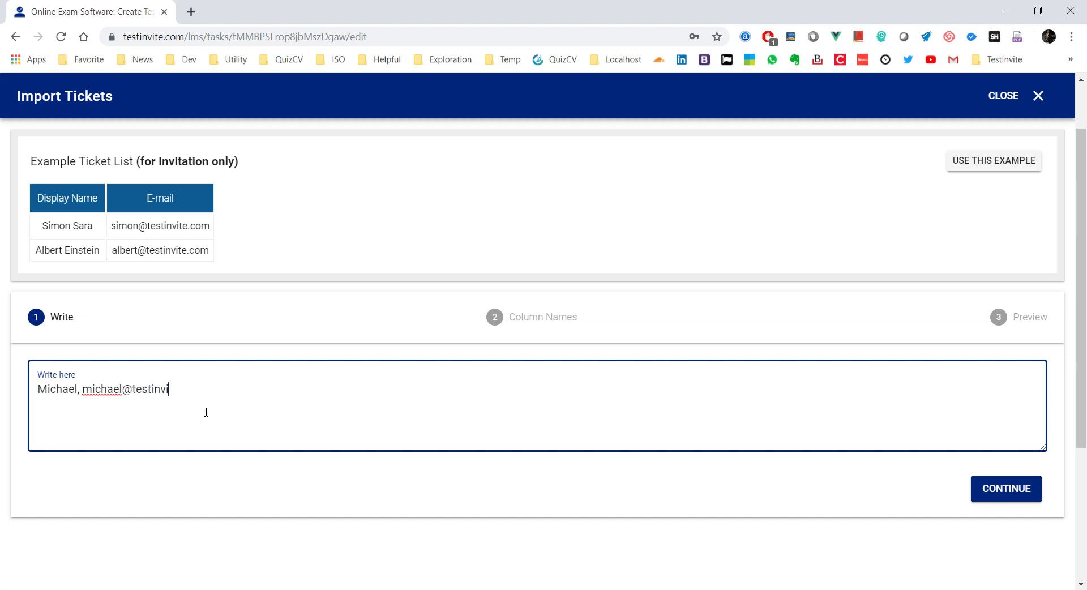
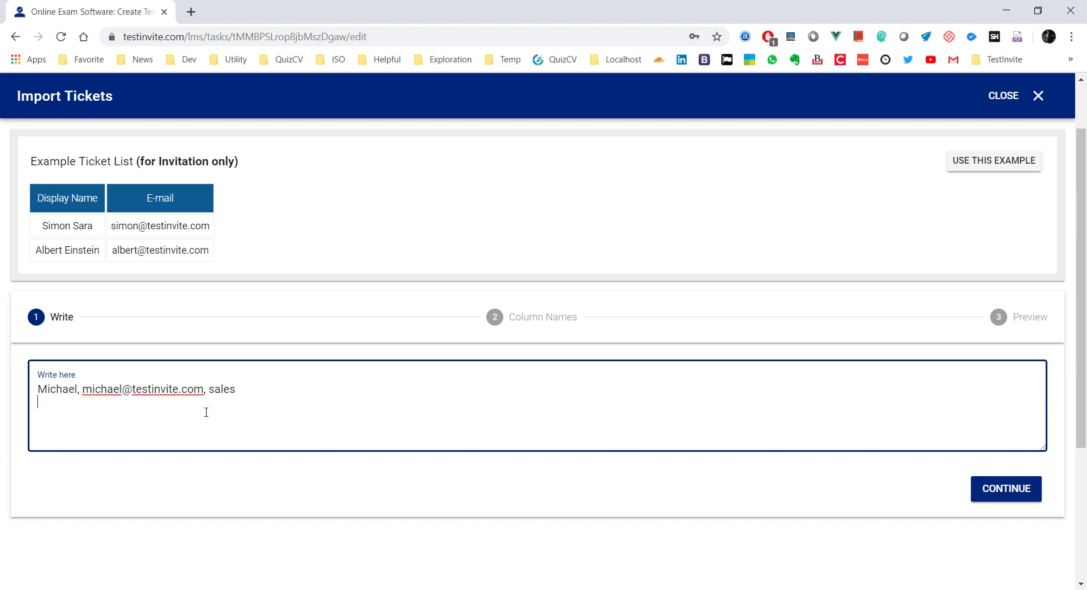
key(Return)
text(Boriana,)
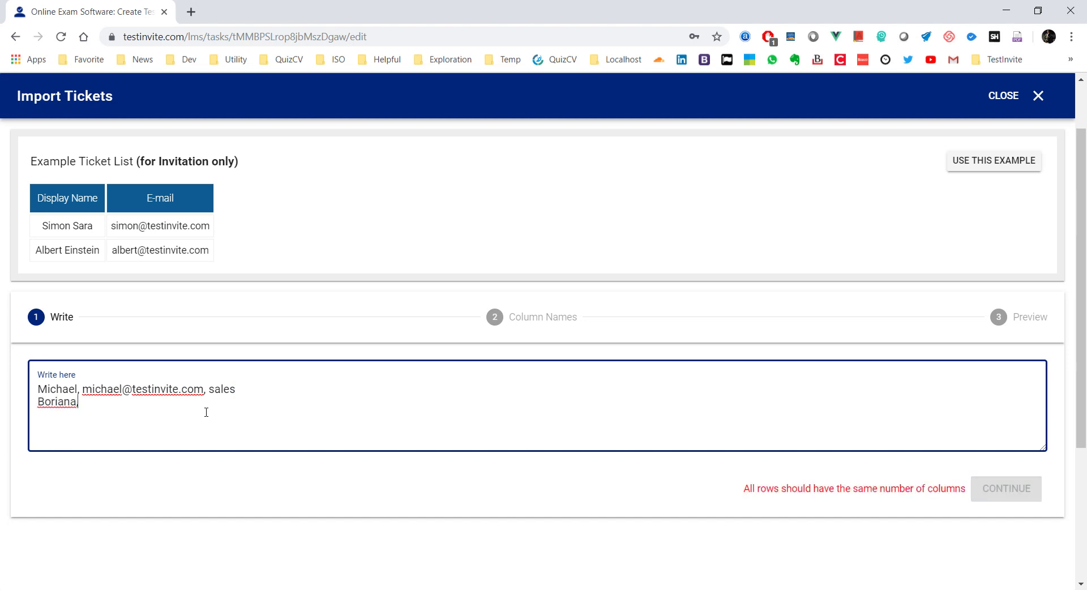
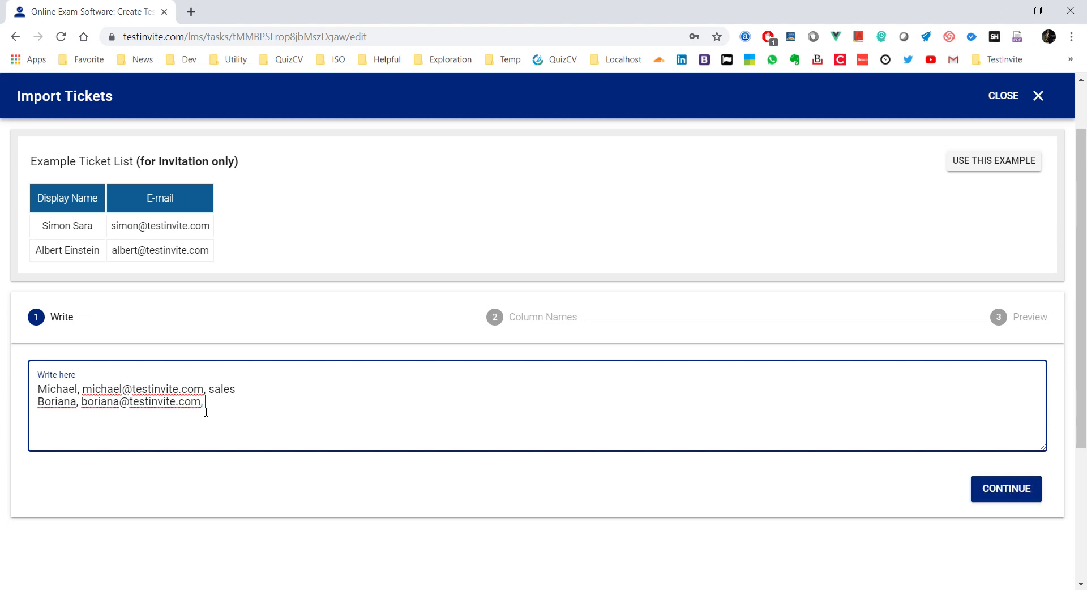
text(accounting)
click(977, 490)
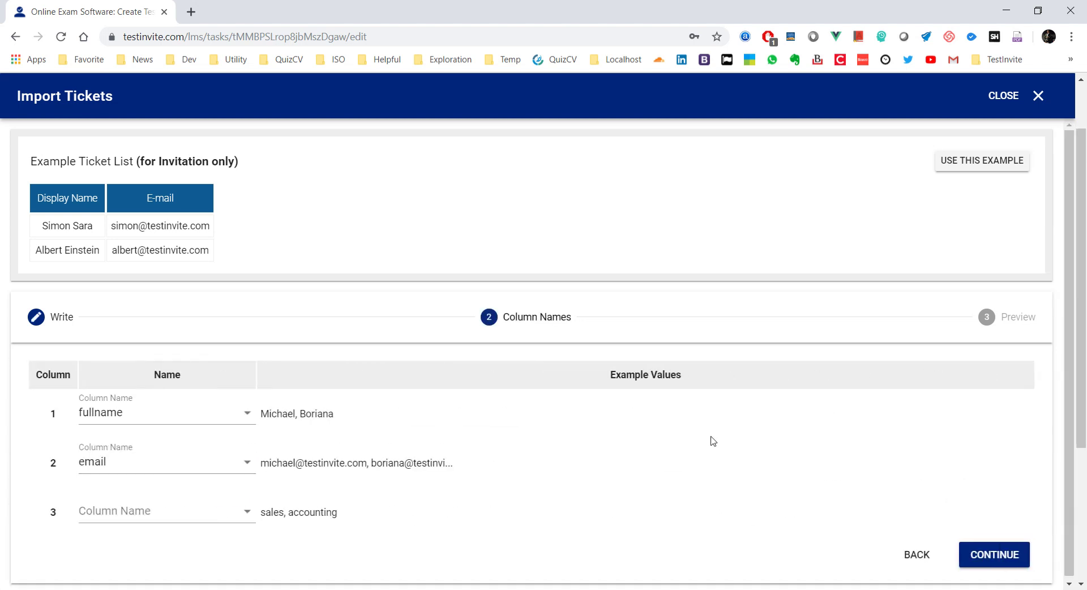
click(913, 560)
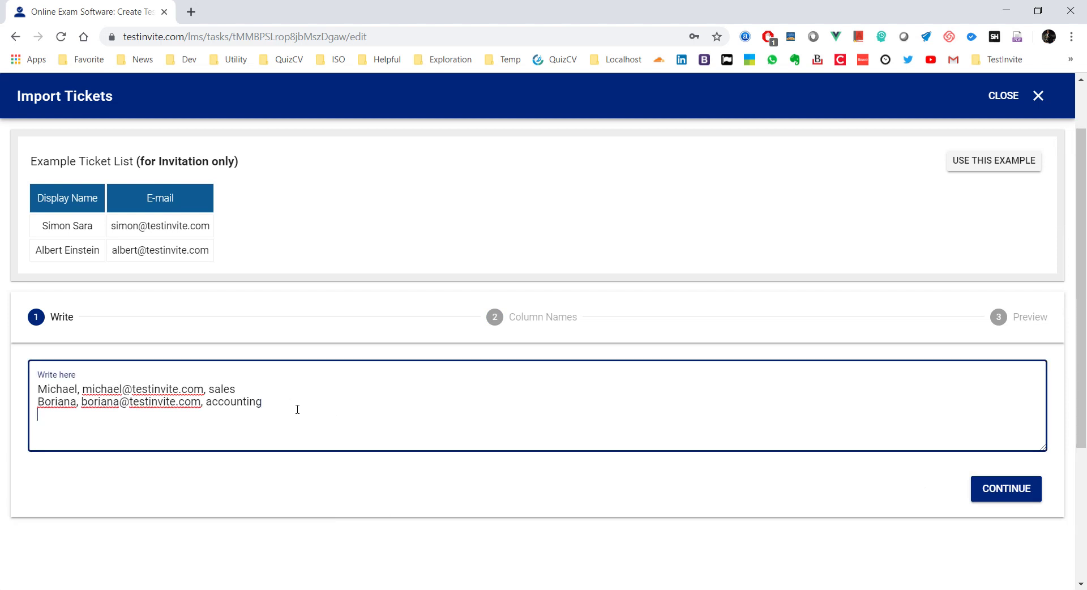
text(Furkan,)
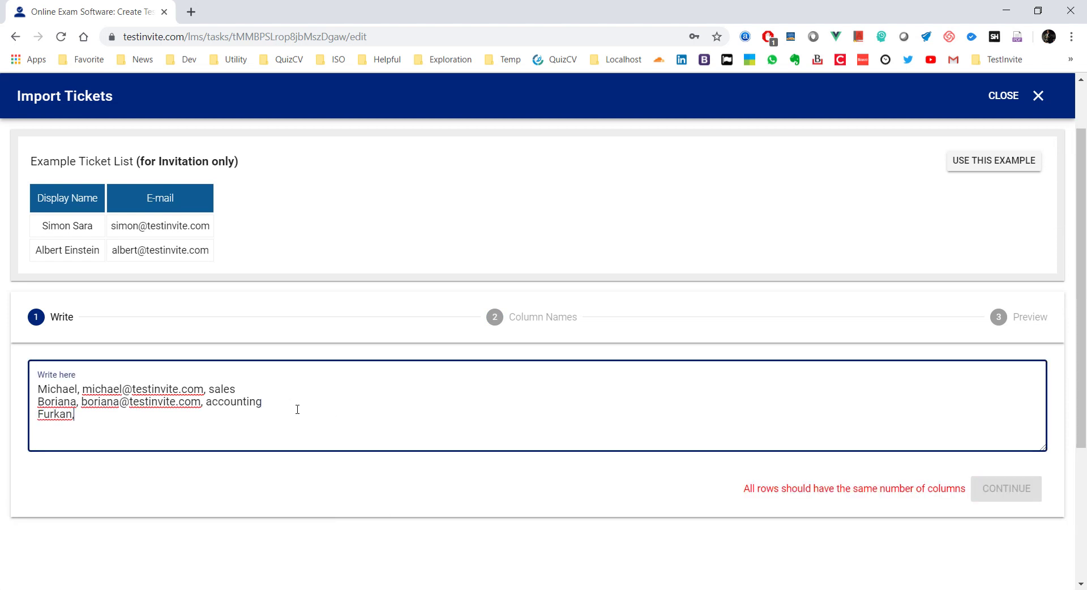
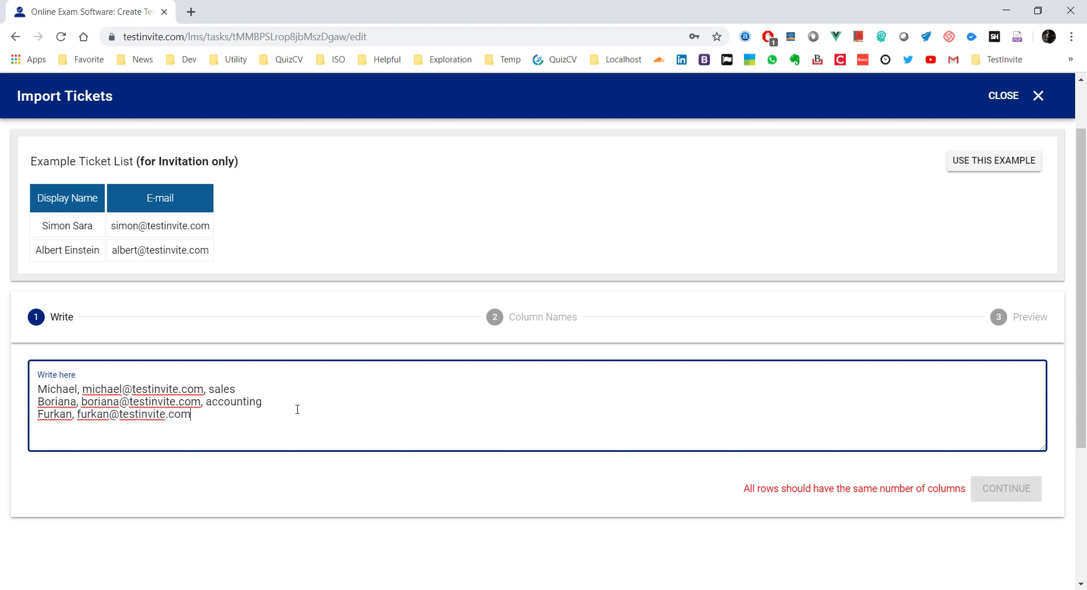
text(, sales)
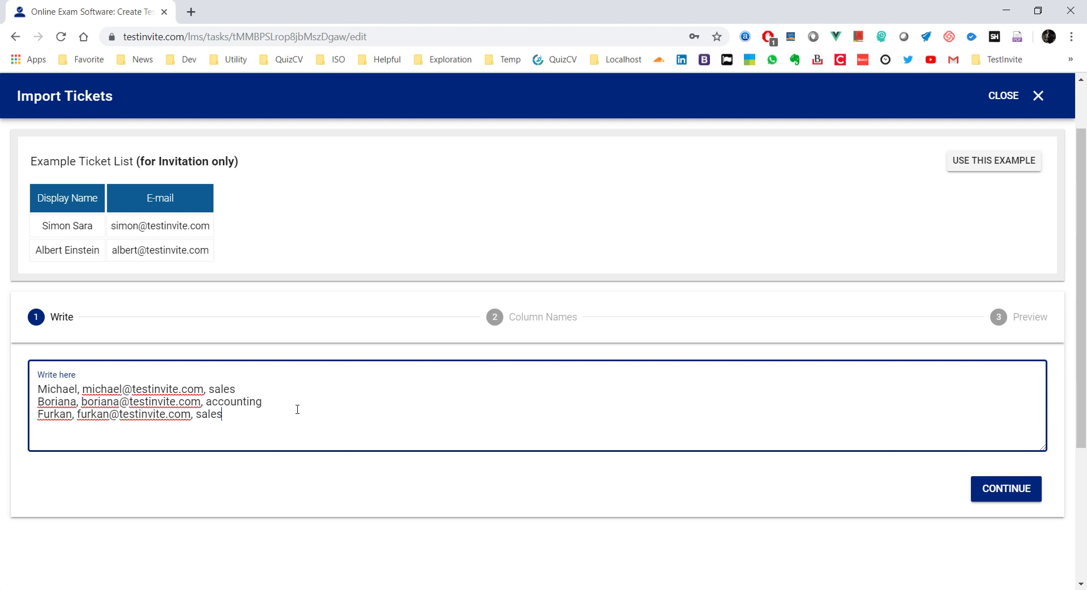
Step: Name Column 3 'department', preview the rows, and create the three tickets
click(1013, 492)
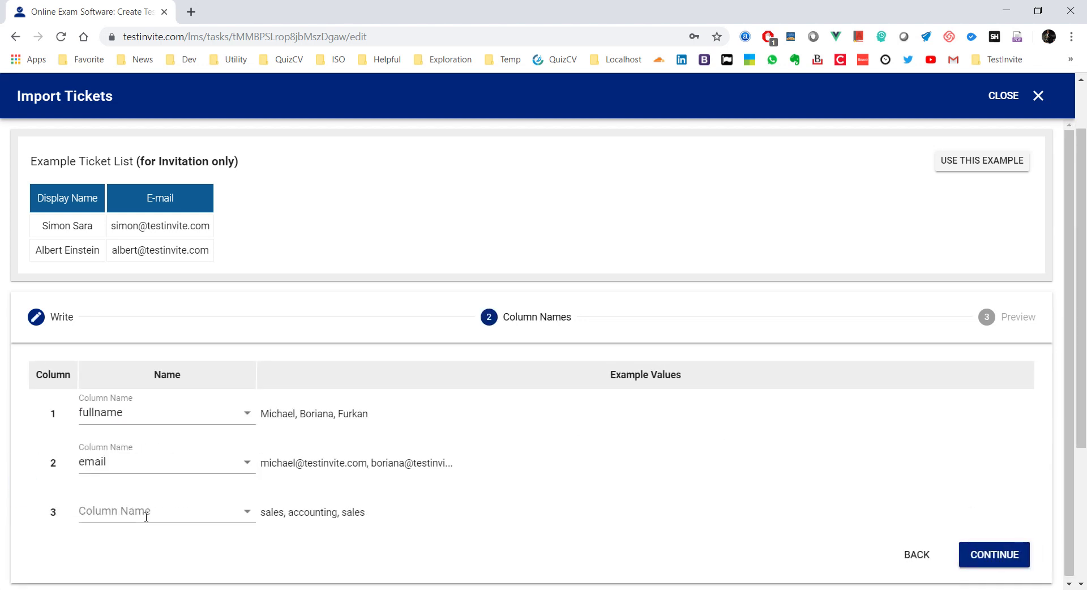
click(145, 516)
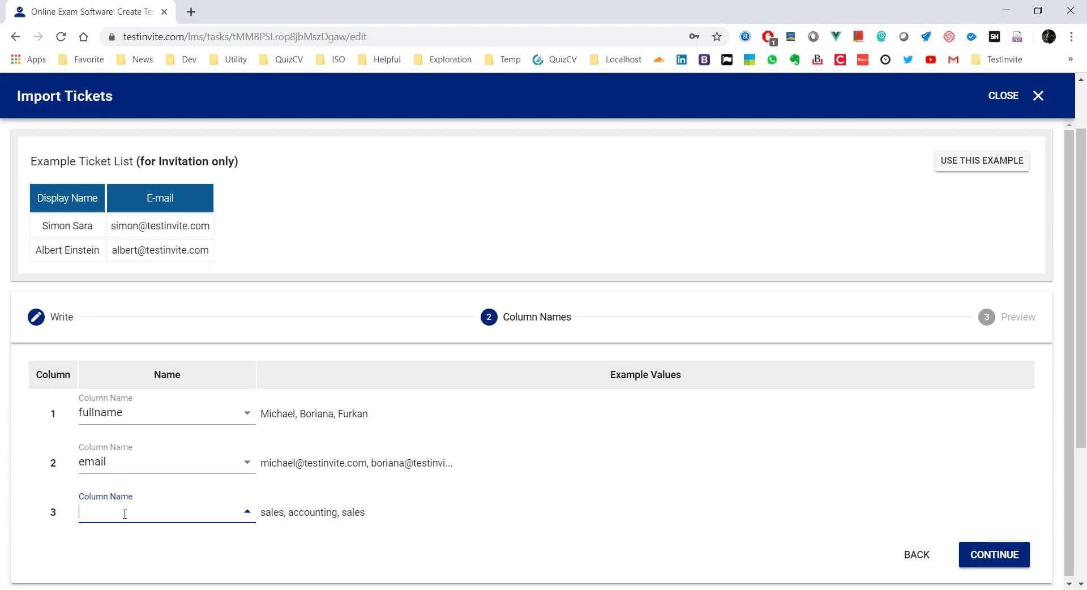
text(department)
click(1003, 559)
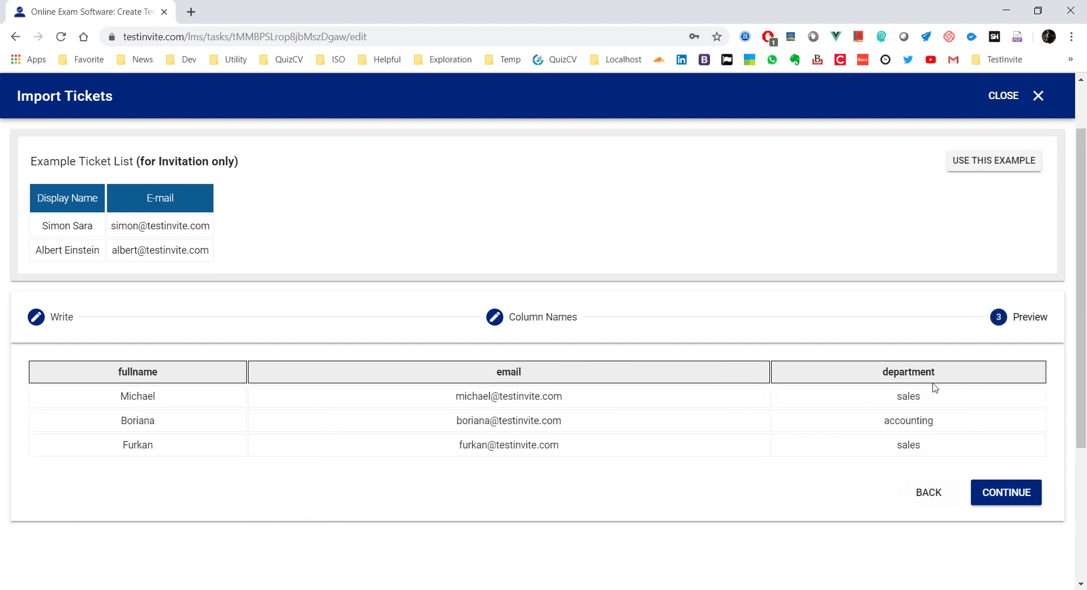
click(998, 492)
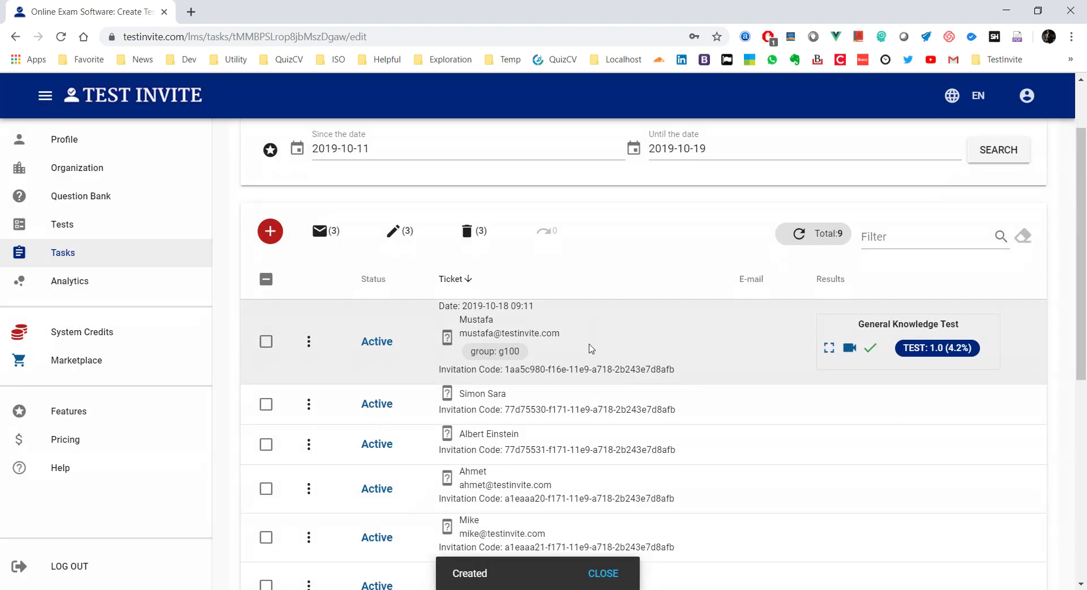
Step: Copy the 'department: sales' tag text from a ticket in the list
scroll(591, 348, down, 6)
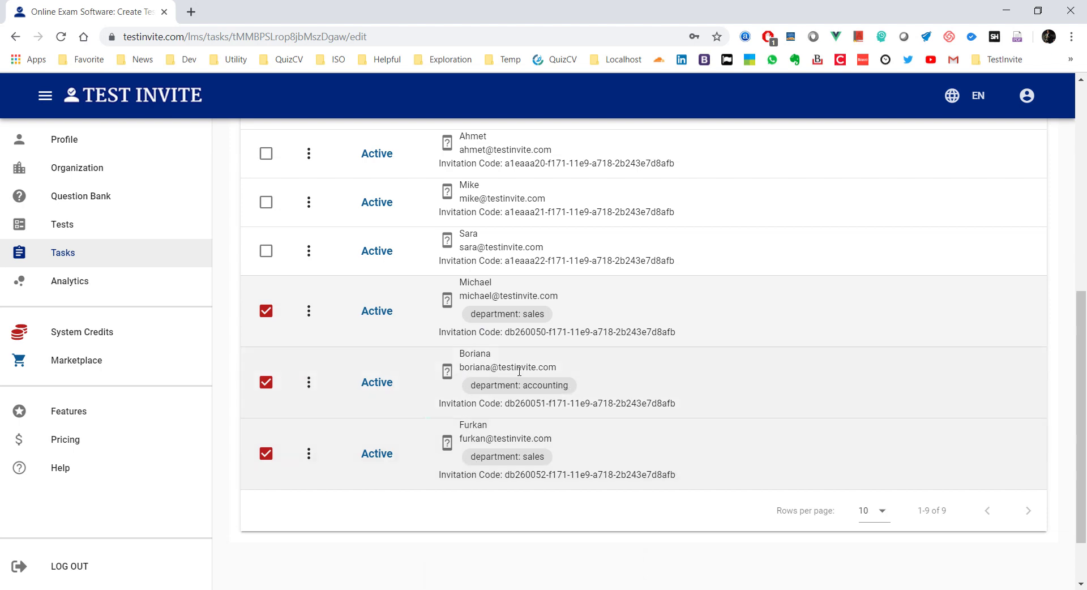
scroll(518, 370, up, 8)
click(266, 368)
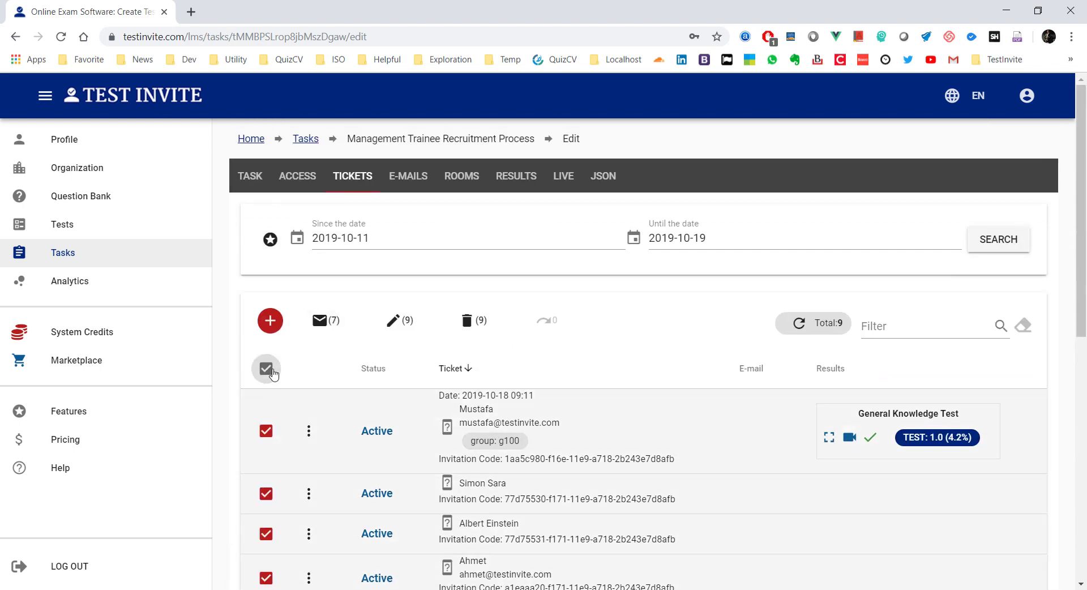
click(266, 368)
scroll(373, 393, down, 4)
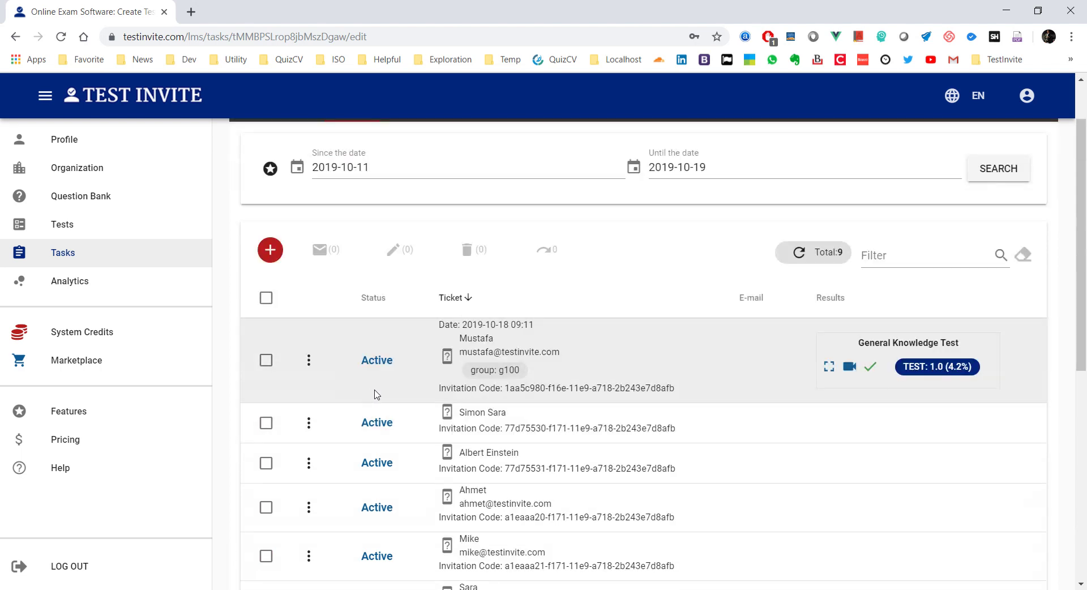
scroll(377, 389, down, 3)
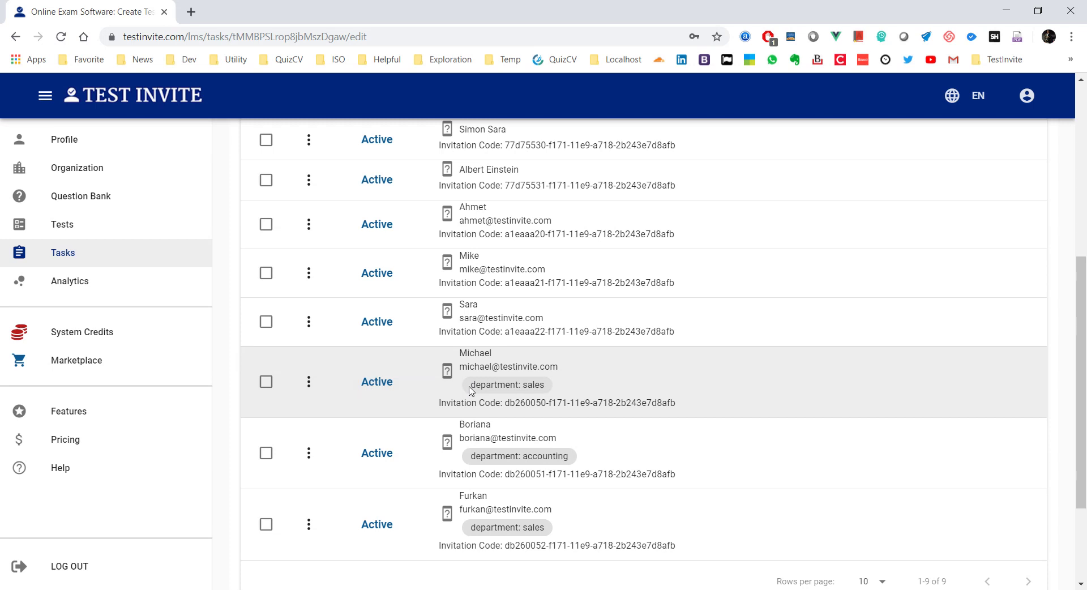
drag(472, 391, 549, 391)
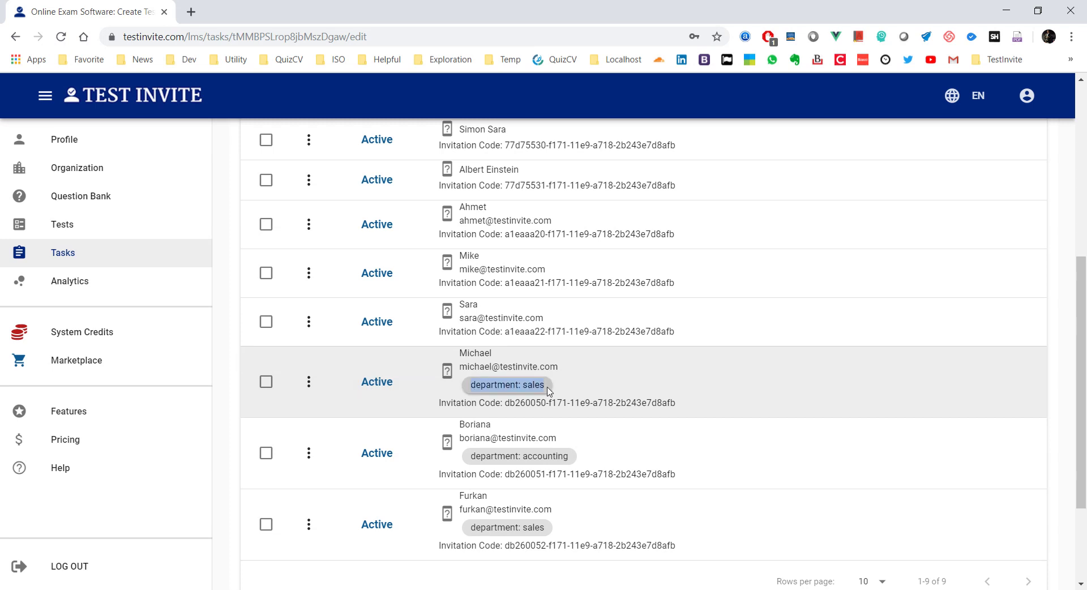
key(ctrl+c)
scroll(592, 391, up, 5)
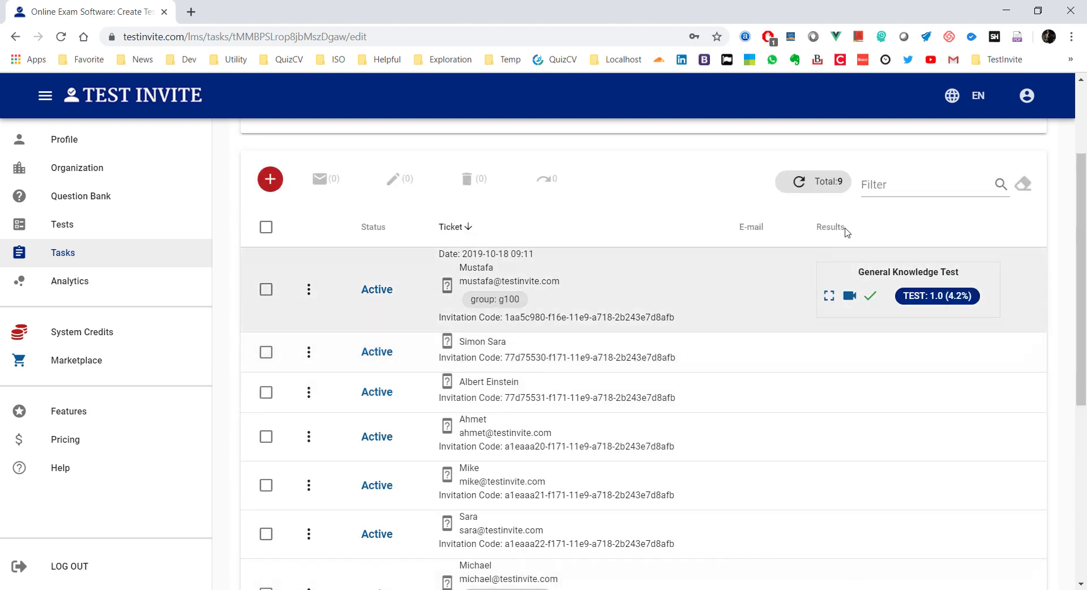
Step: Filter tickets by 'department: sales', select both results, and start an e-mail to them
click(895, 187)
key(ctrl+v)
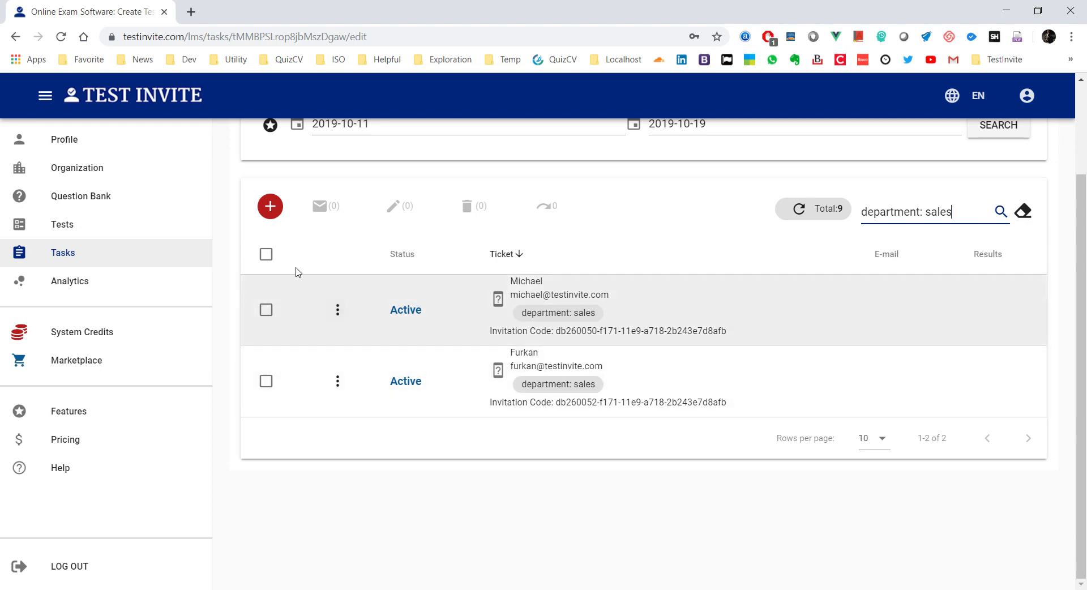
click(267, 255)
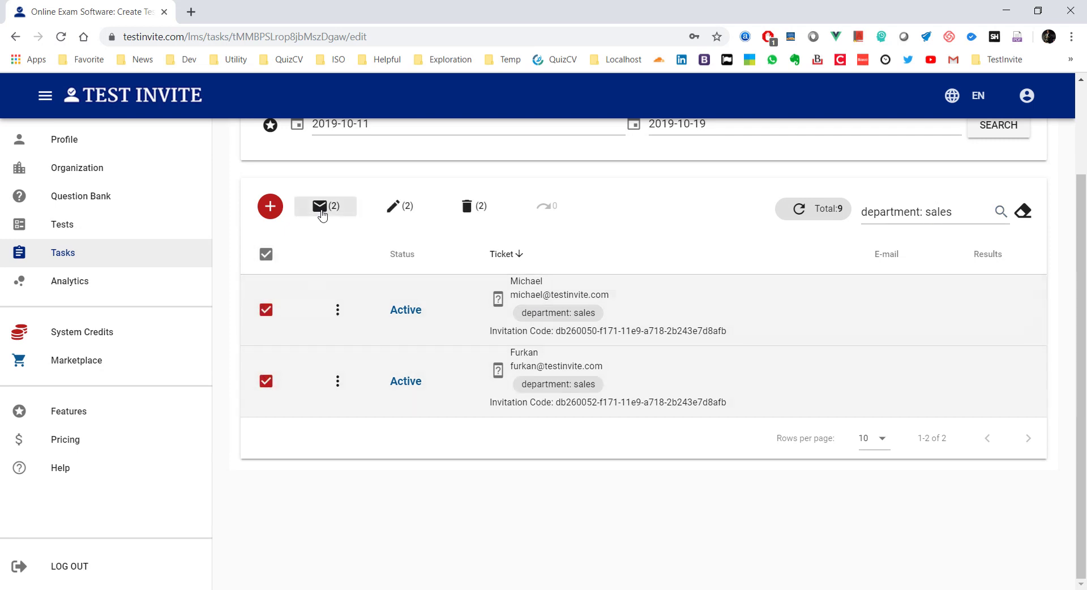
click(321, 207)
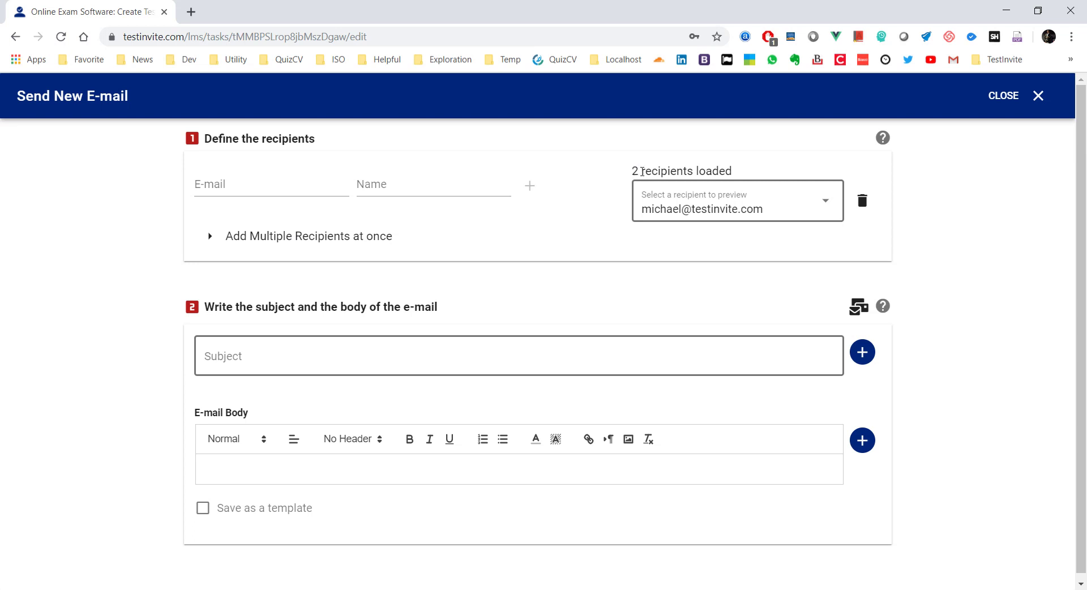
Step: Preview the new e-mail as the second sales-tagged recipient
click(725, 210)
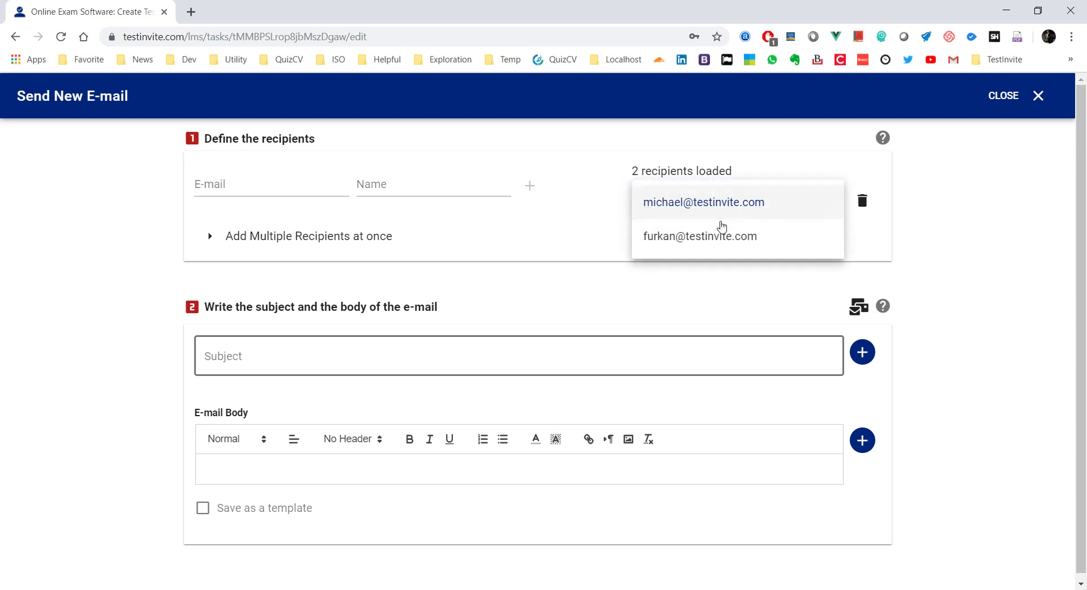
click(714, 245)
click(260, 356)
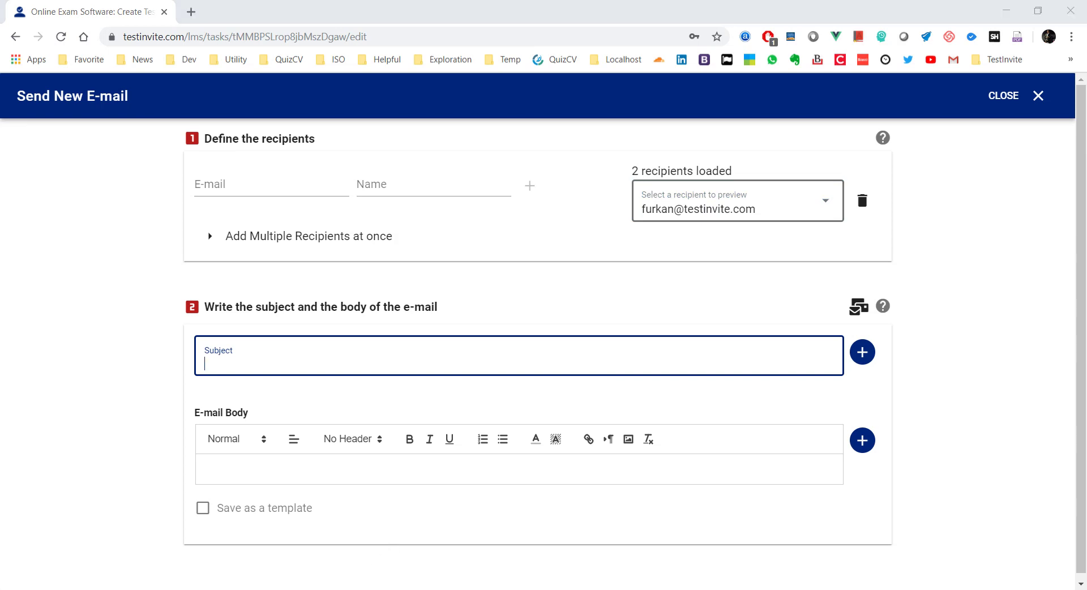
Step: Copy the invitation wording from Hello onward out of the Word document
key(alt+Tab)
scroll(369, 364, down, 12)
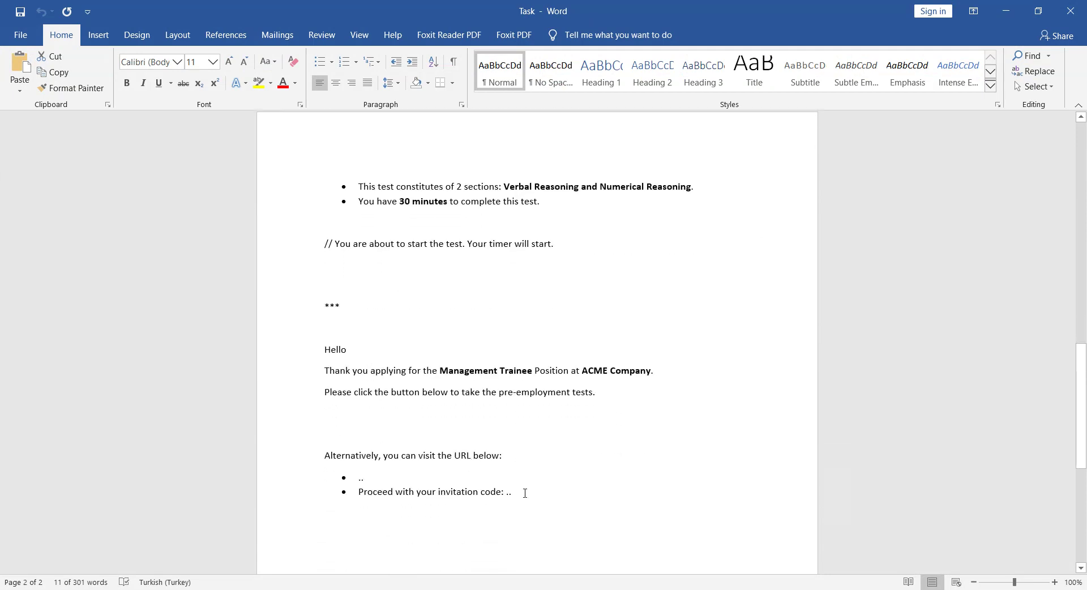
drag(525, 492, 301, 356)
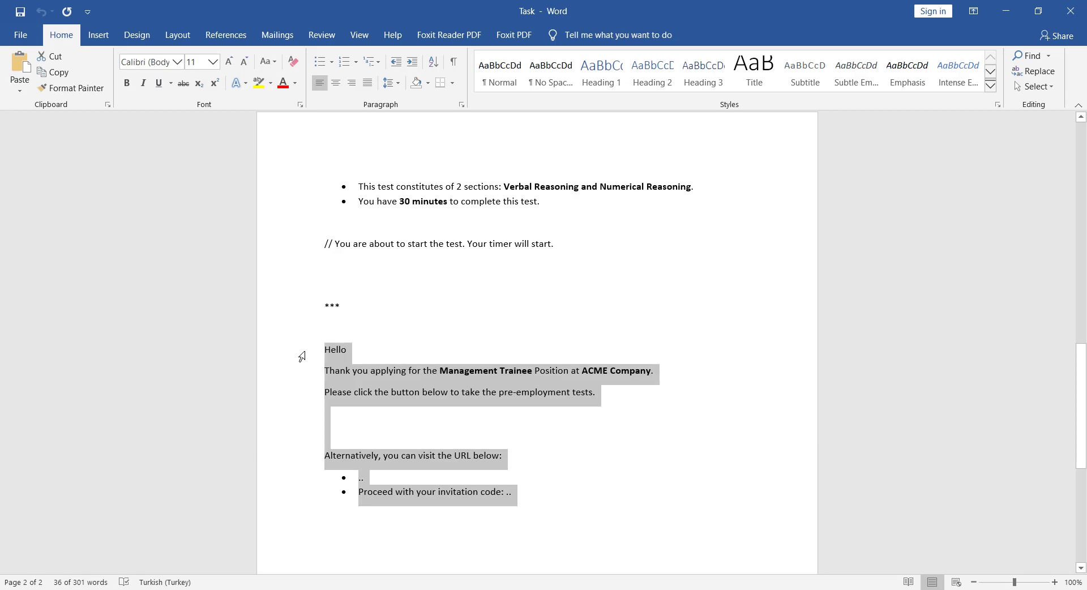
click(1006, 11)
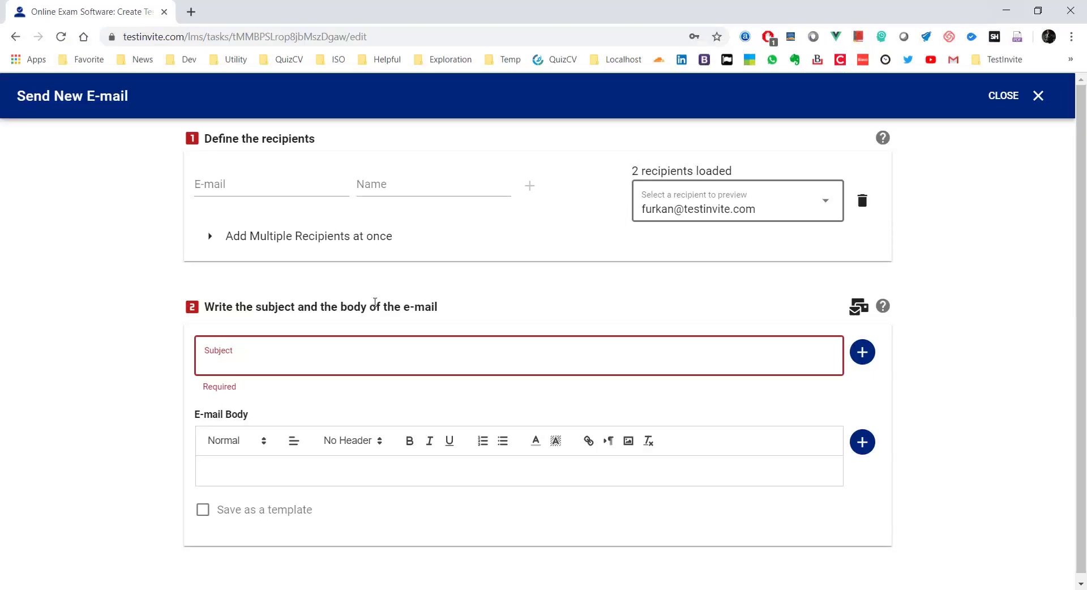
Step: Set the subject to {{info.fullname}} plus ', you are invited for management trainee recruitment process'
text(He)
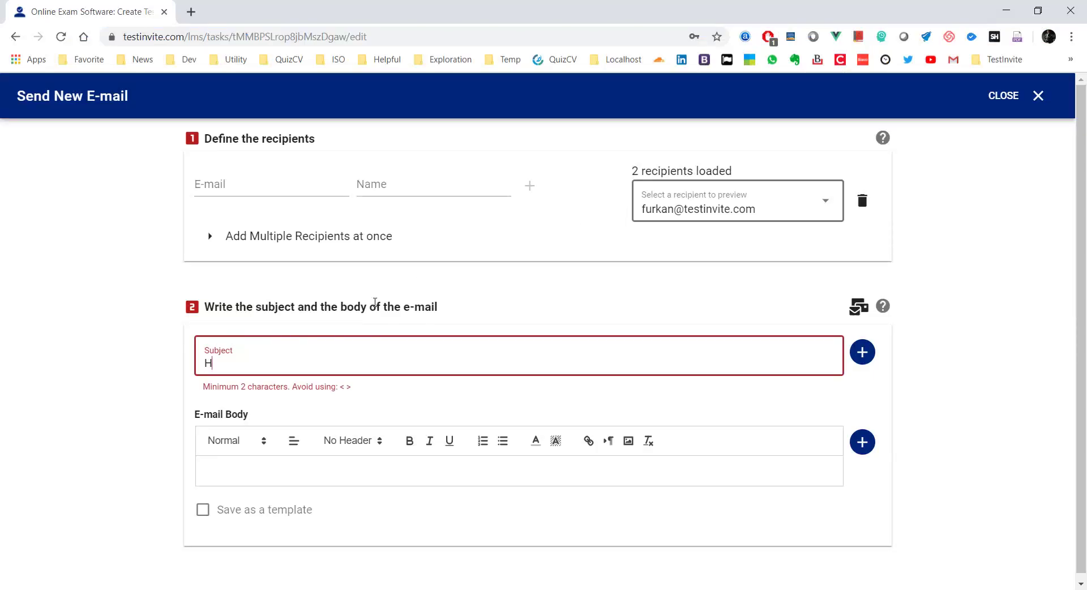
key(BackSpace)
key(BackSpace)
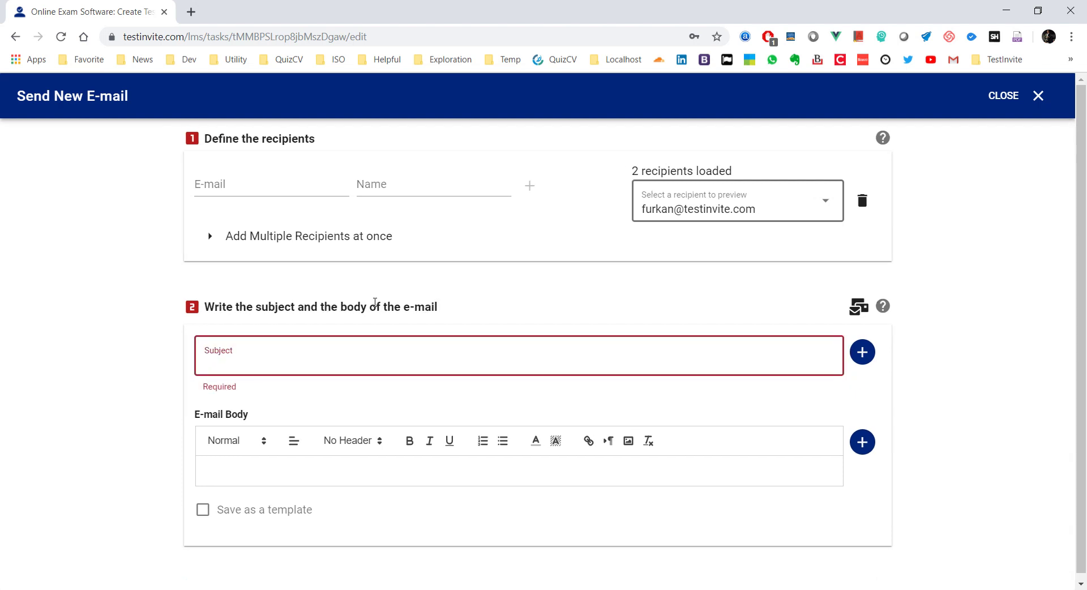
click(854, 364)
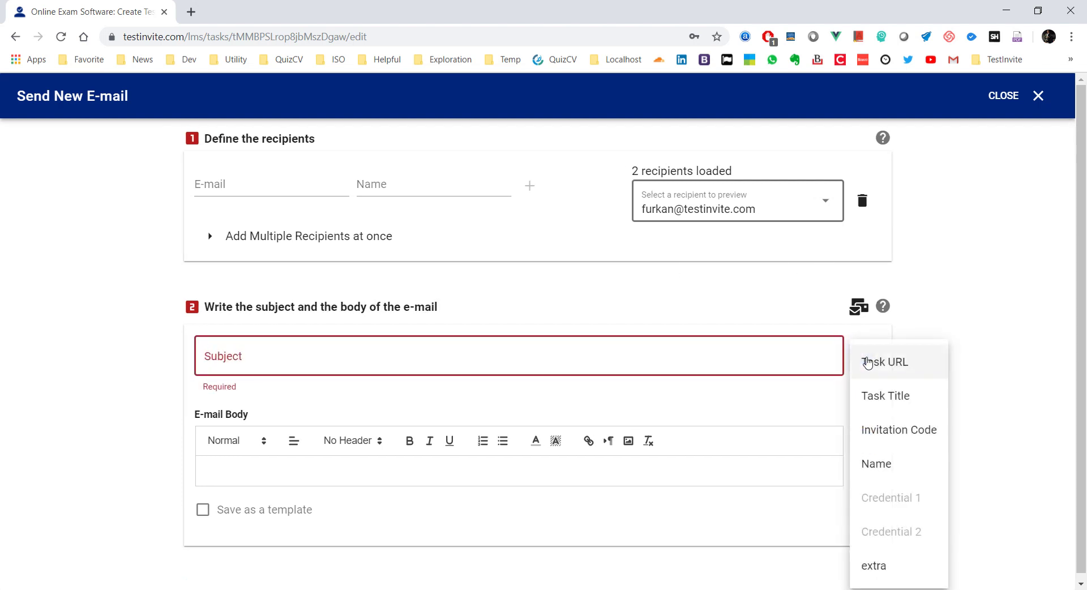
click(884, 465)
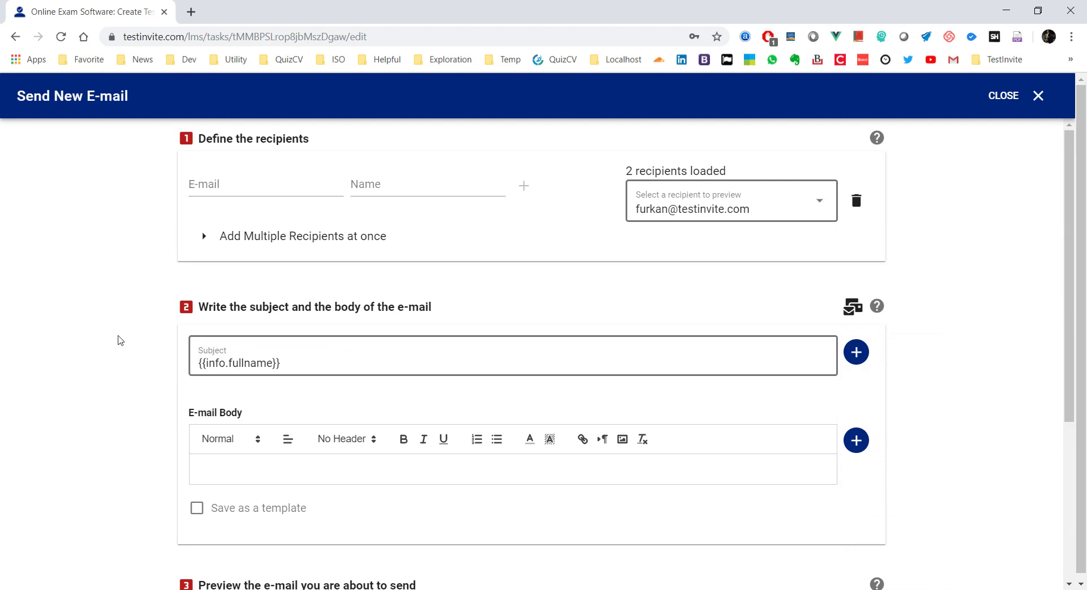
scroll(117, 340, down, 3)
scroll(197, 288, down, 1)
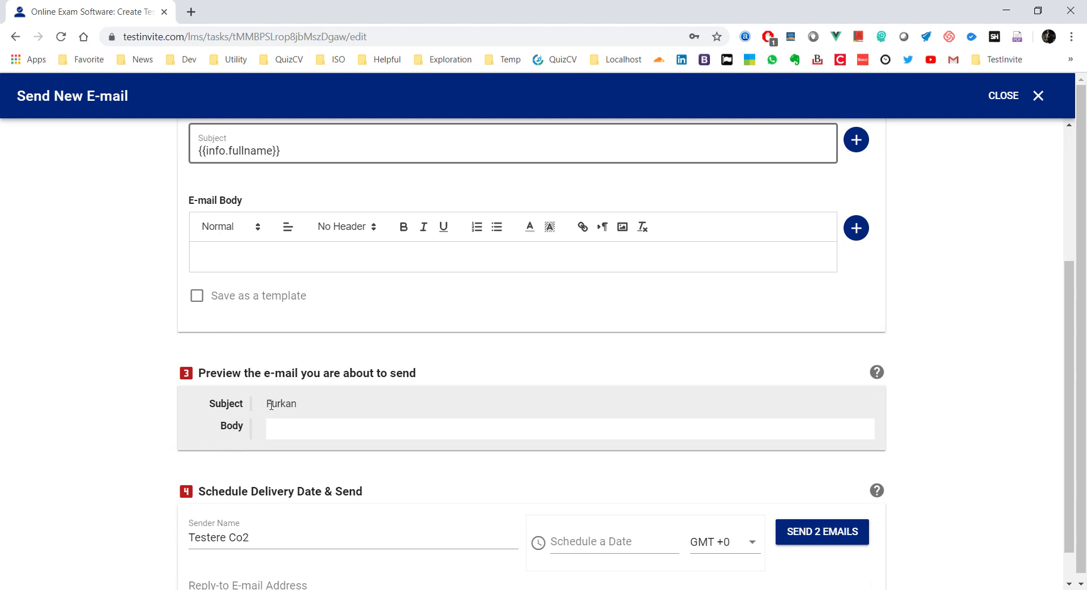
scroll(520, 276, up, 3)
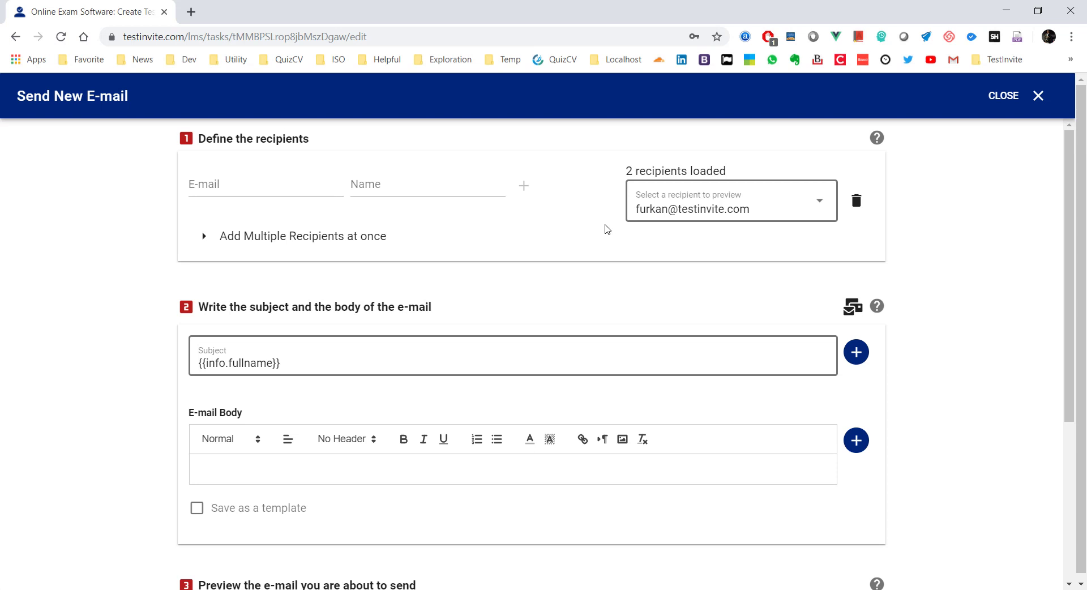
click(316, 361)
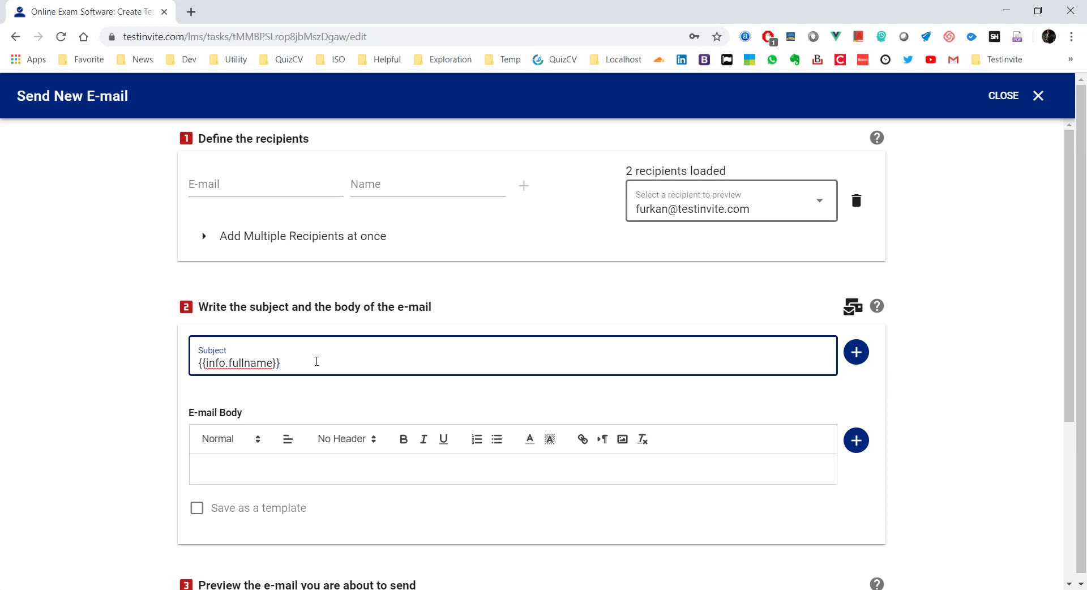
text(, you are invited for management r)
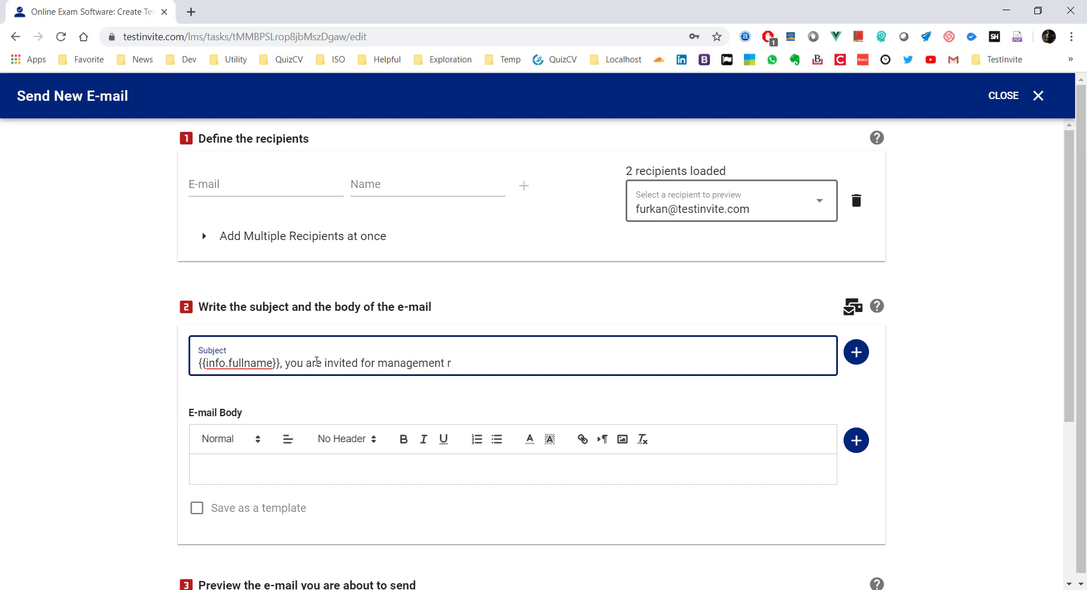
key(BackSpace)
text(trainee recruitment proces)
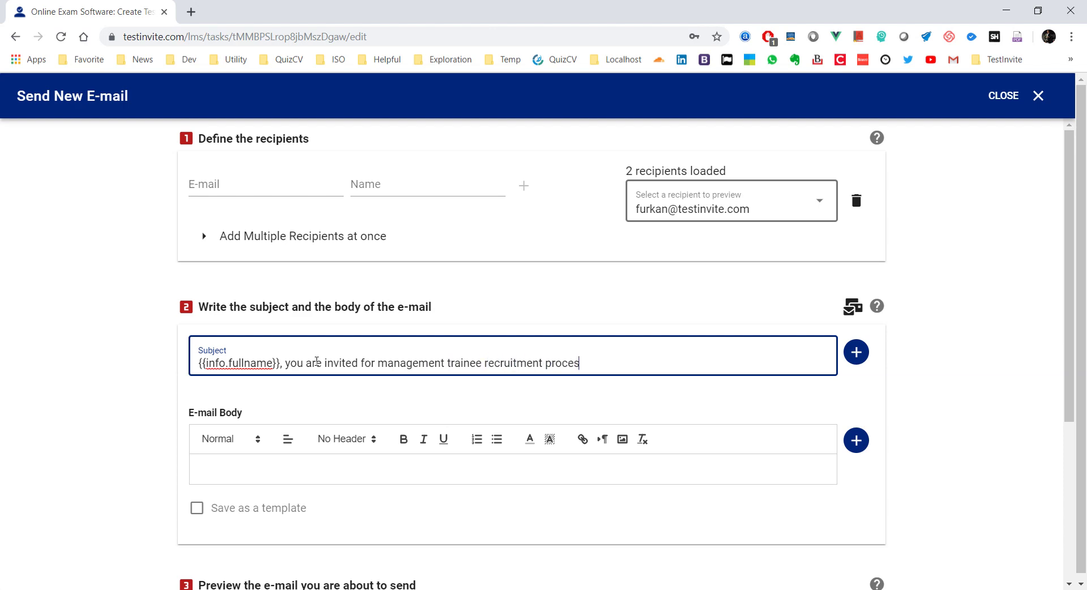
text(s)
scroll(317, 361, down, 5)
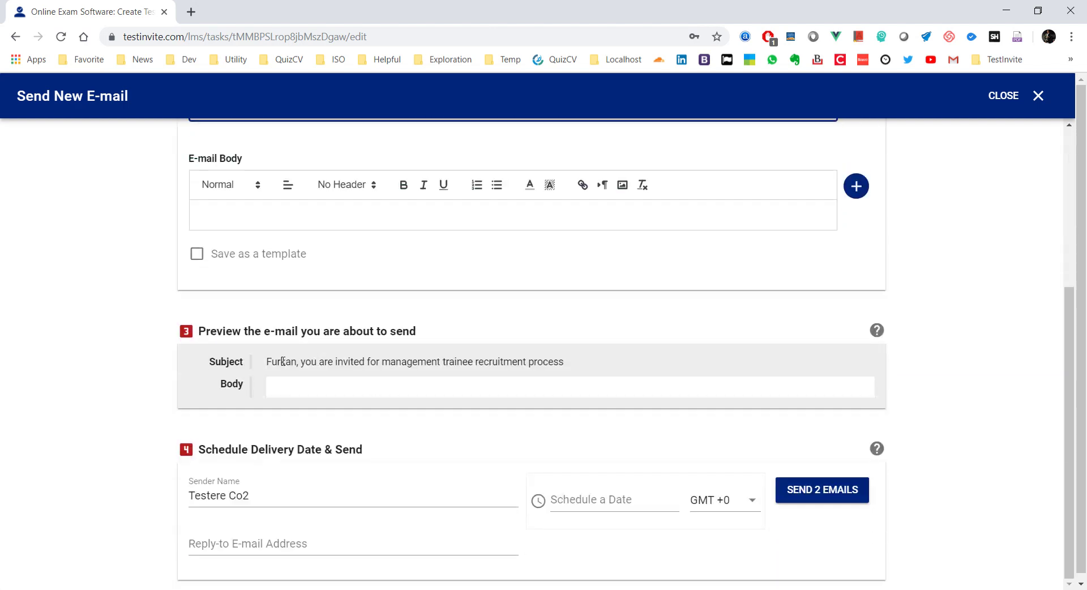
Step: Paste the invitation text into the e-mail body and add a blank line after the tests sentence
scroll(368, 351, up, 4)
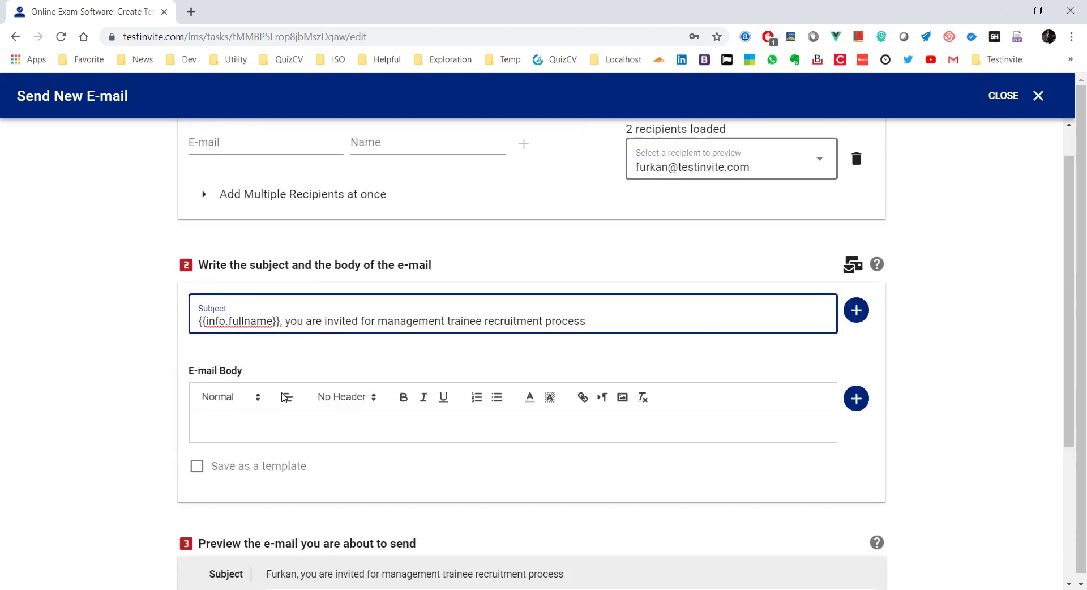
click(285, 424)
key(ctrl+v)
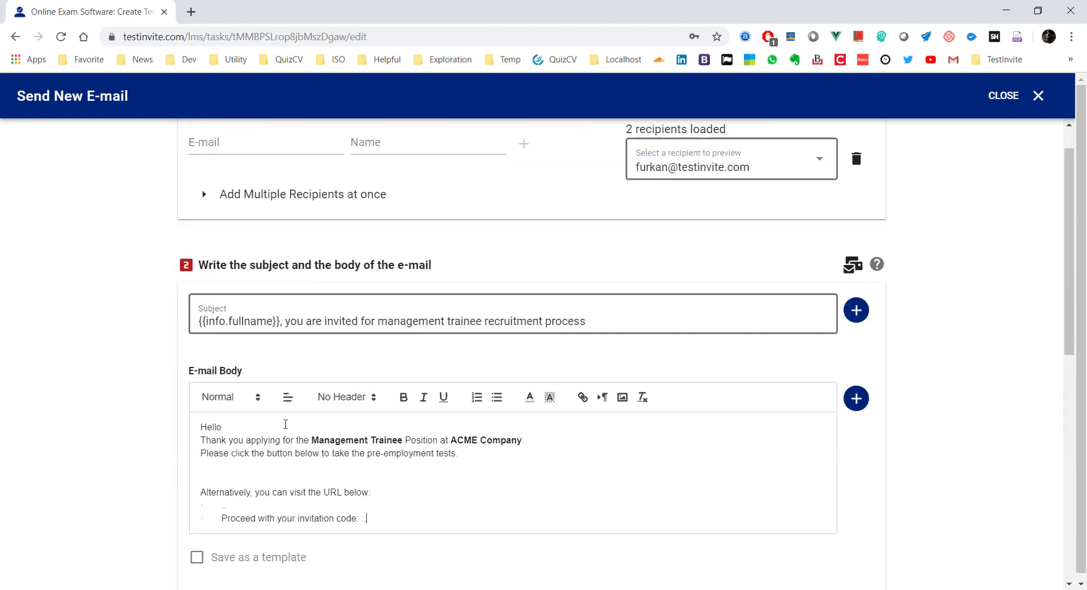
scroll(285, 422, down, 1)
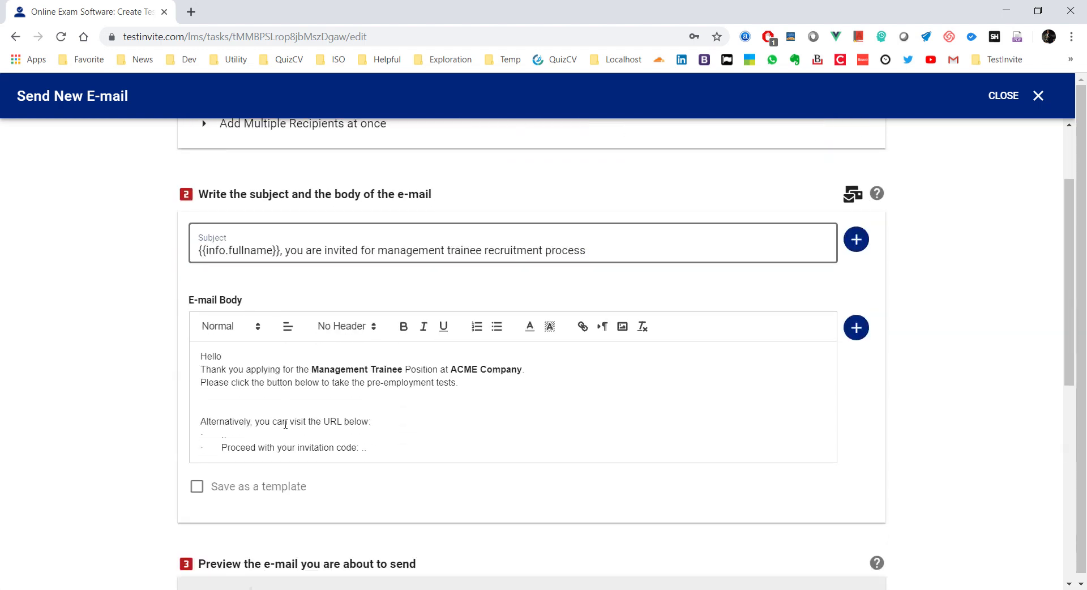
click(240, 389)
key(Return)
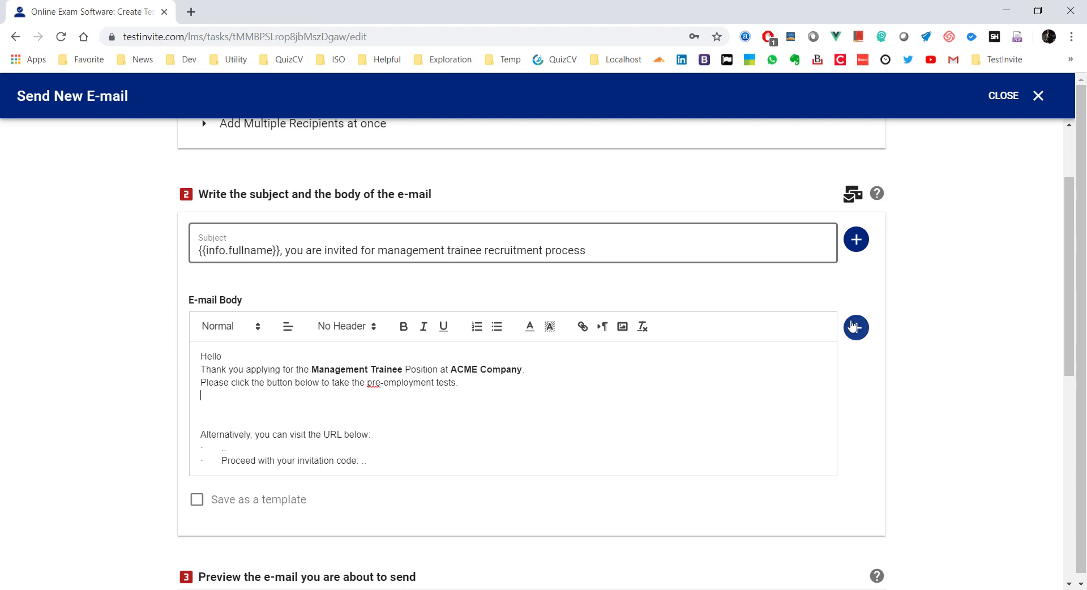
click(855, 327)
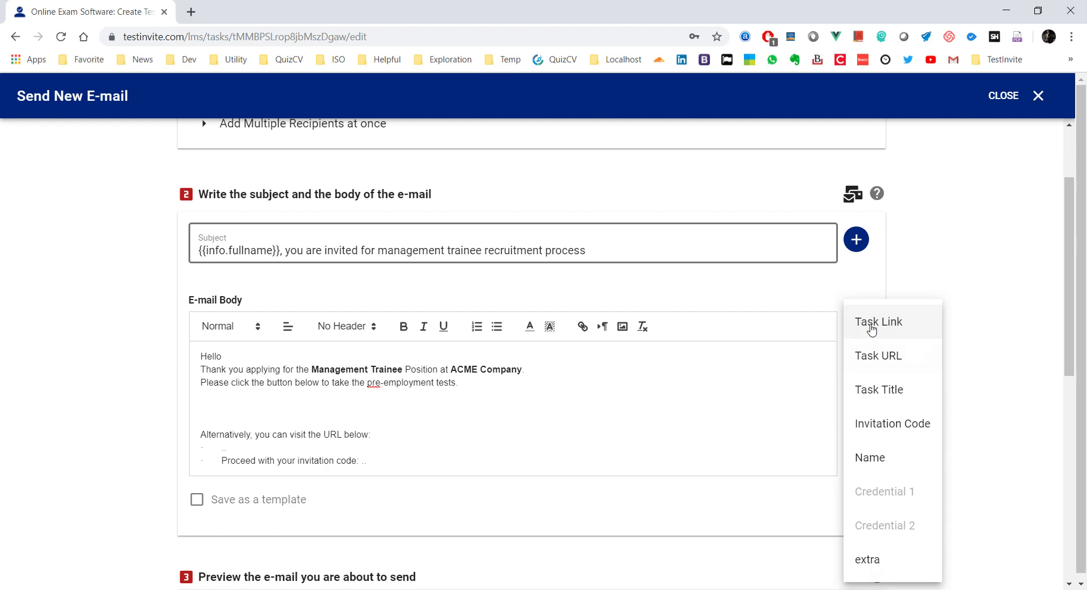
Step: Insert a task link labelled 'GO TO THE ASSESSMENT PAGE' with Direct Login enabled
click(871, 330)
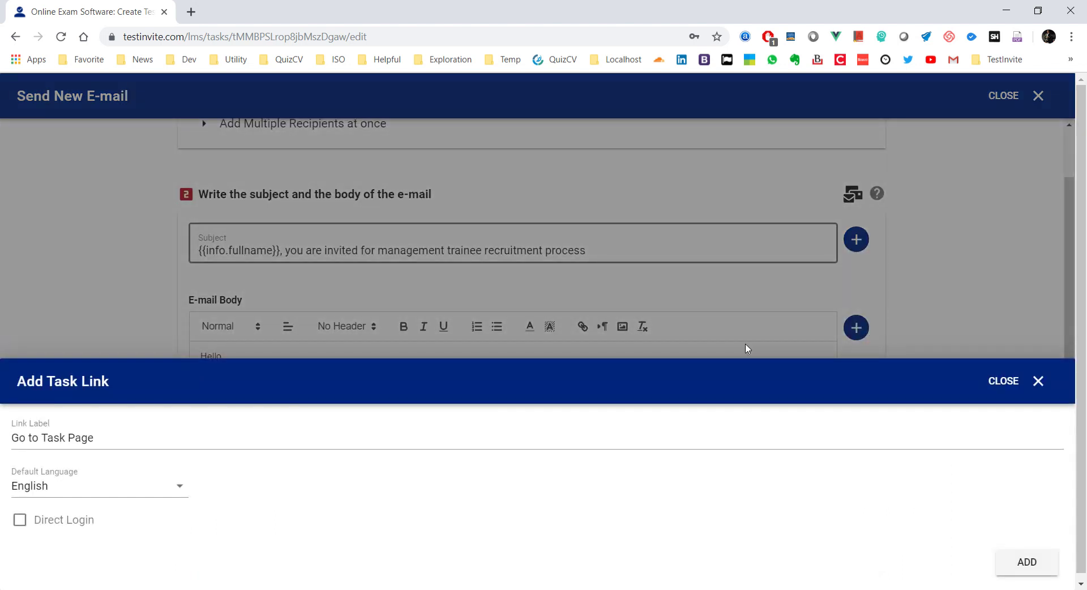
drag(126, 436, 2, 441)
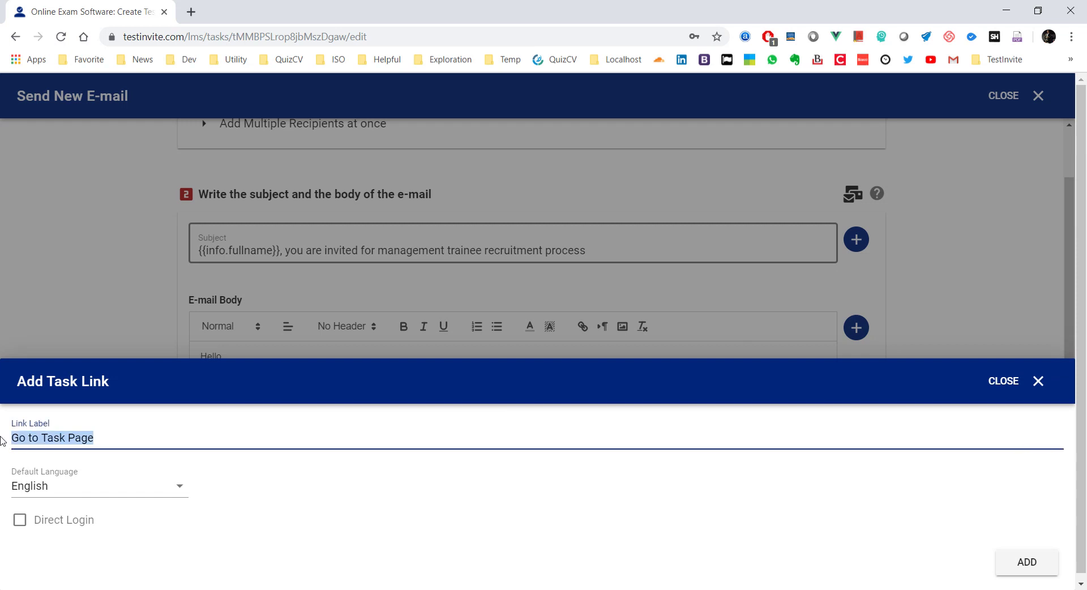
text(GO TO THE)
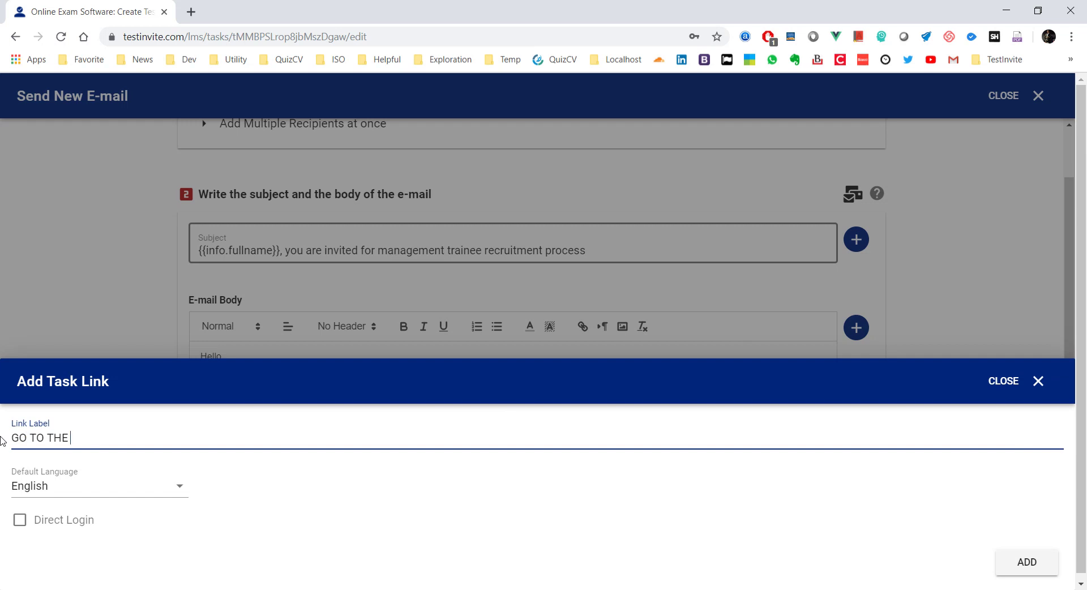
text( ASSESSMENT PAGE)
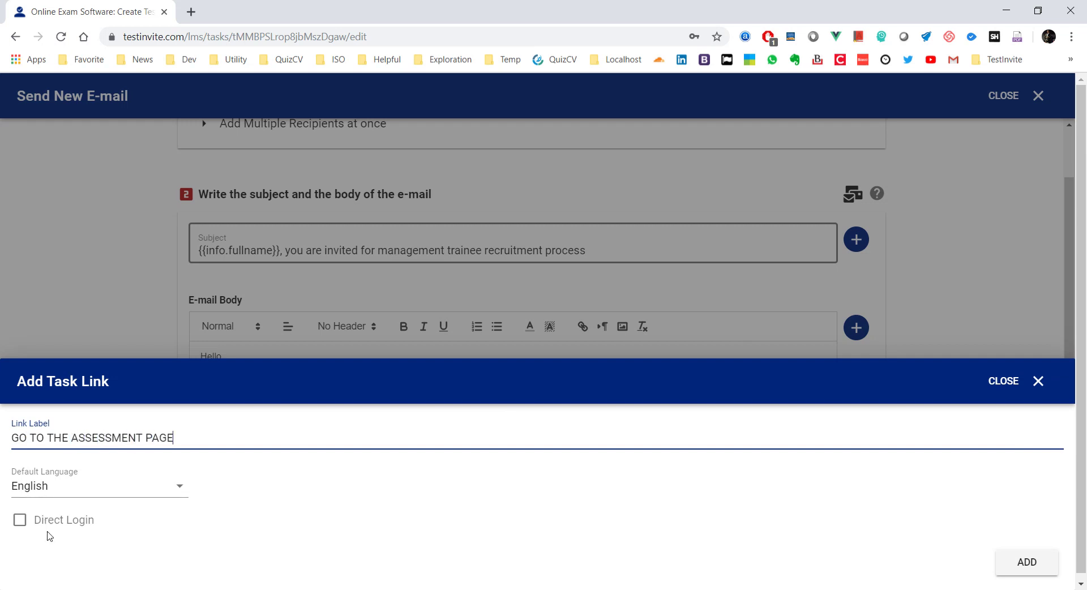
click(20, 519)
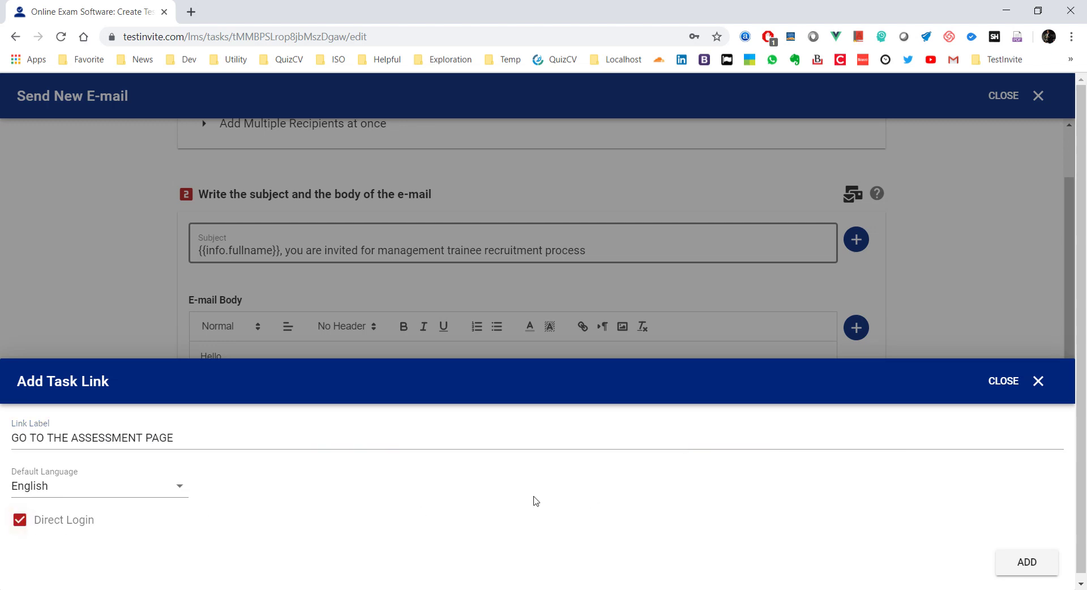
click(1027, 562)
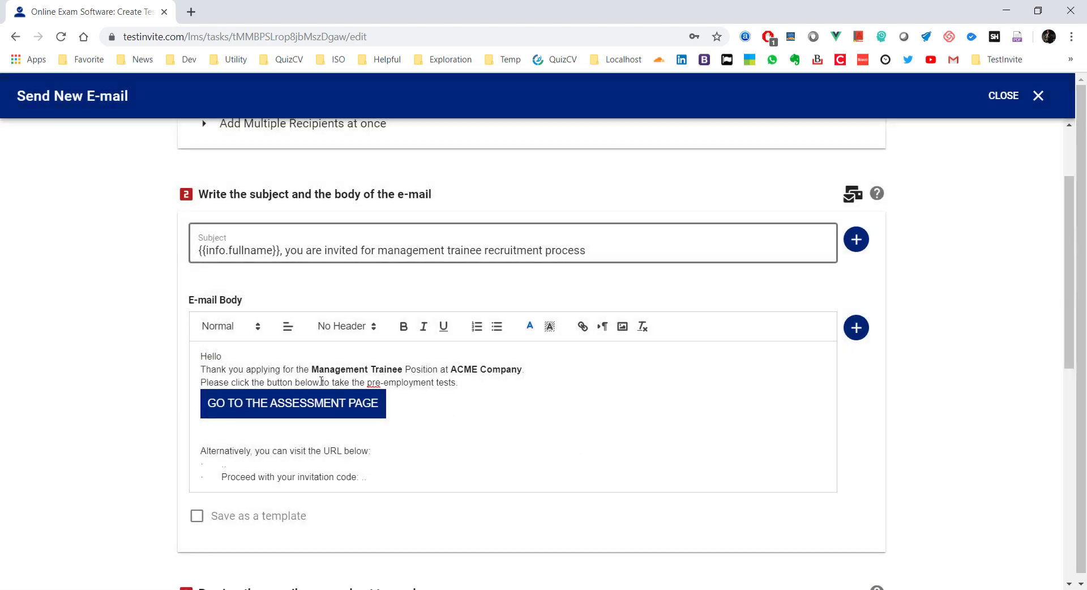
Step: Remove the blank line, then insert the {{url}} task URL and {{code}} invitation code placeholders
scroll(391, 416, down, 3)
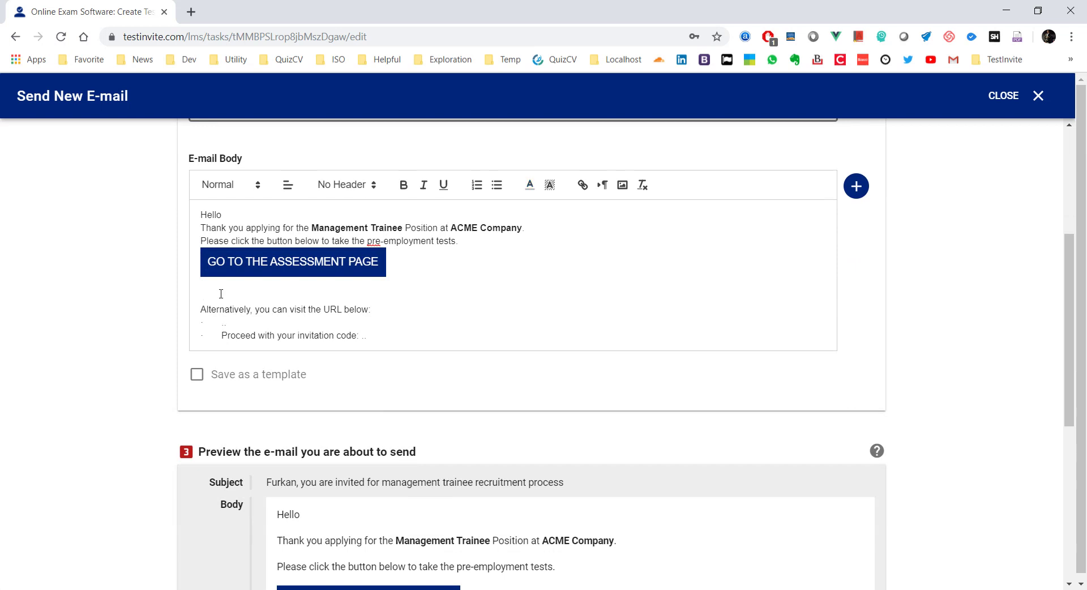
click(221, 293)
key(Delete)
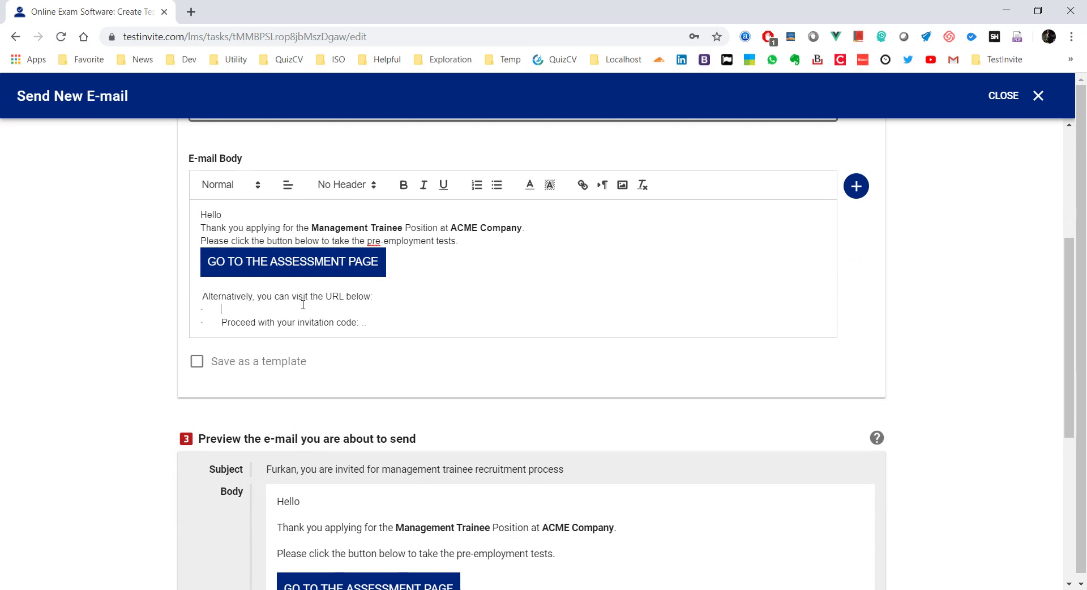
click(856, 186)
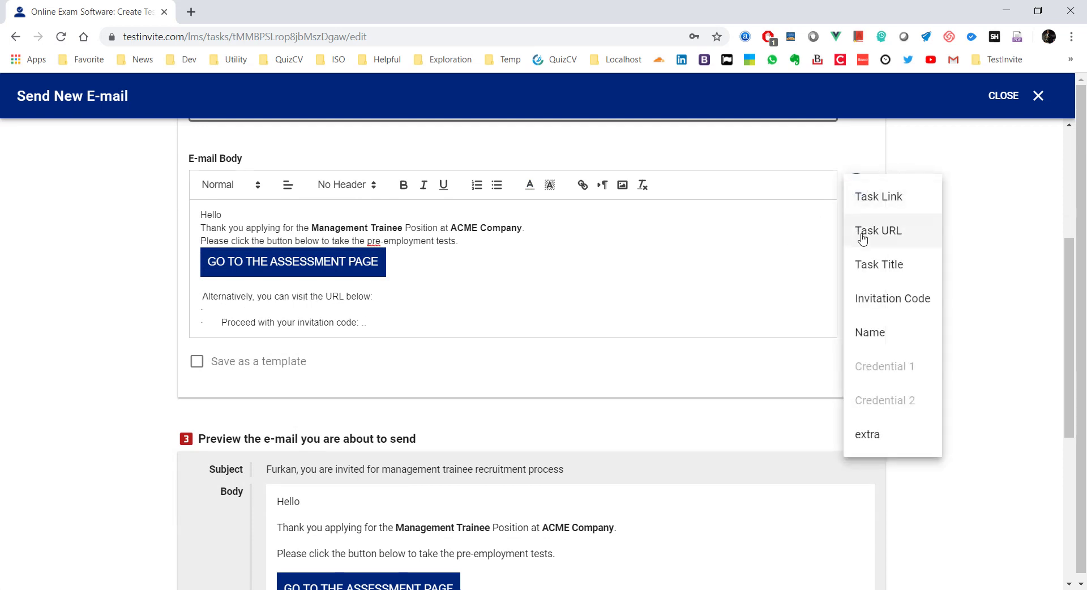
click(863, 237)
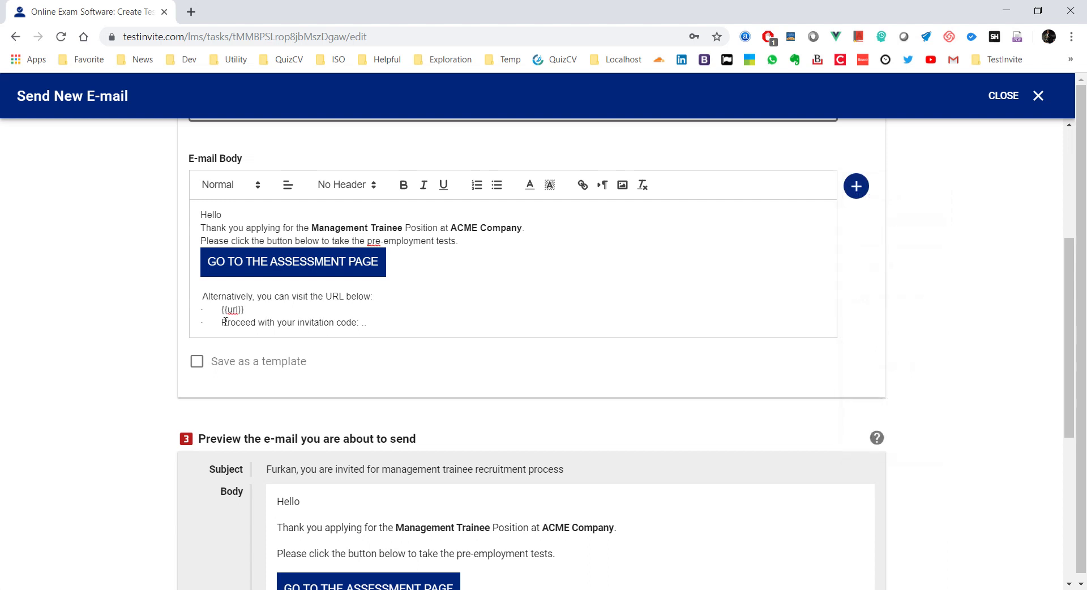
click(367, 323)
click(856, 186)
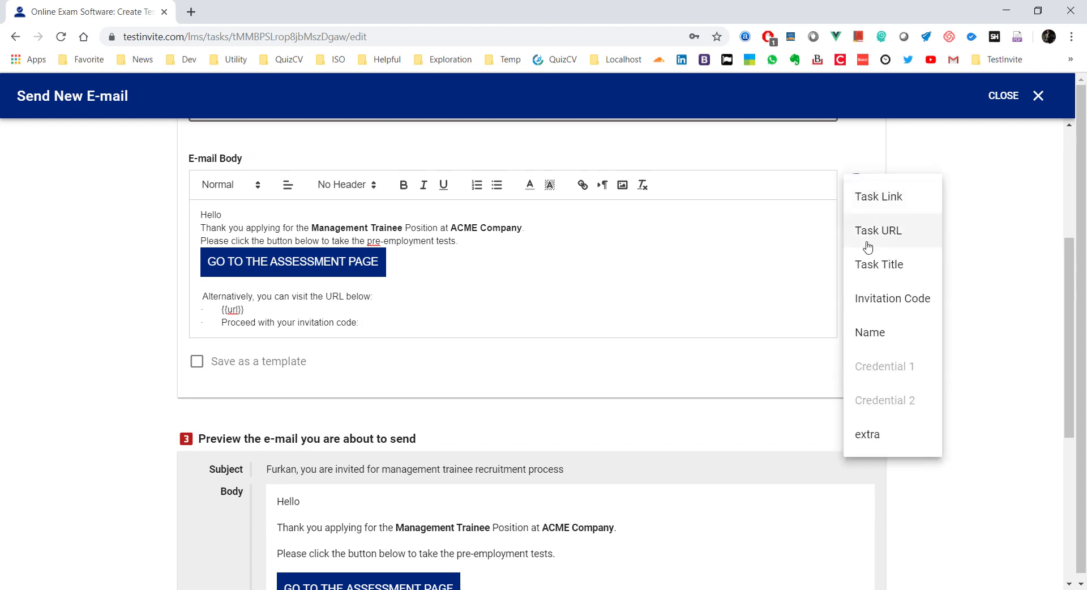
click(887, 299)
Step: Add a closing 'Thanks' line below the invitation code
scroll(509, 294, down, 1)
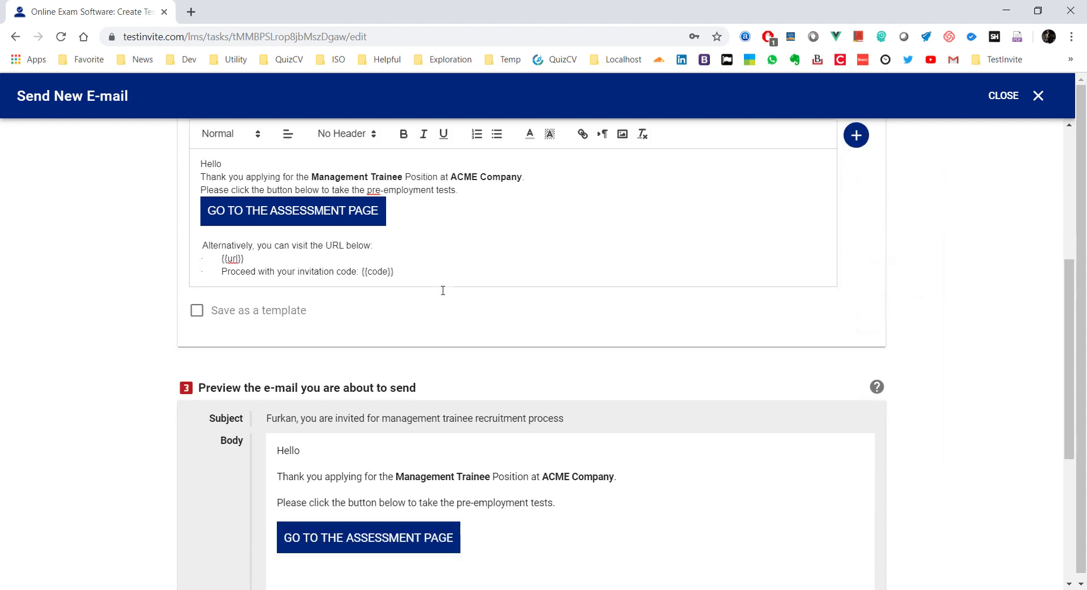
scroll(443, 290, down, 2)
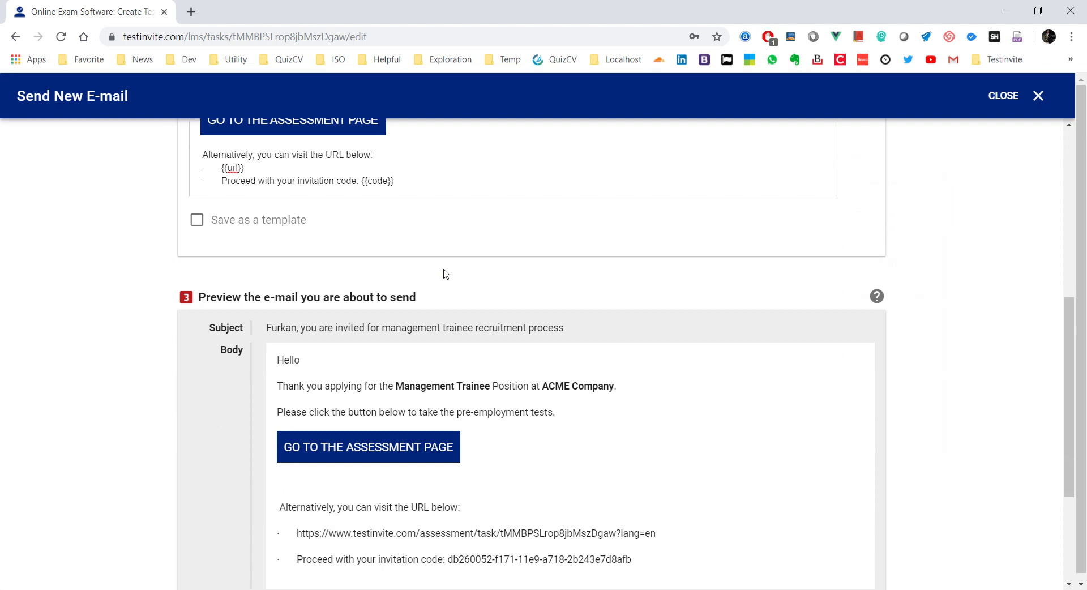
key(Return)
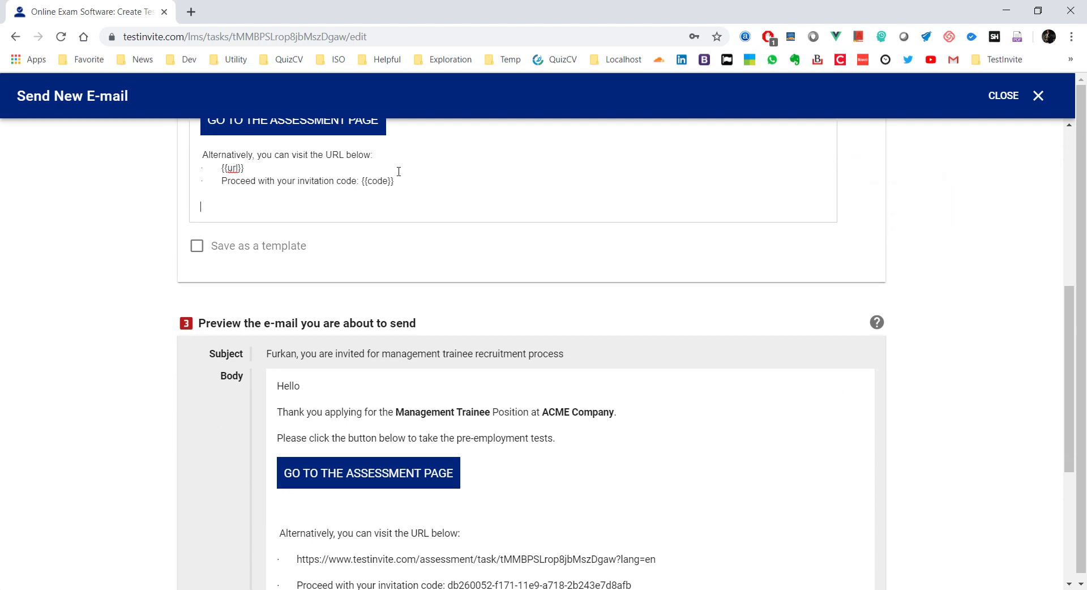
text(Thanks)
scroll(379, 252, down, 2)
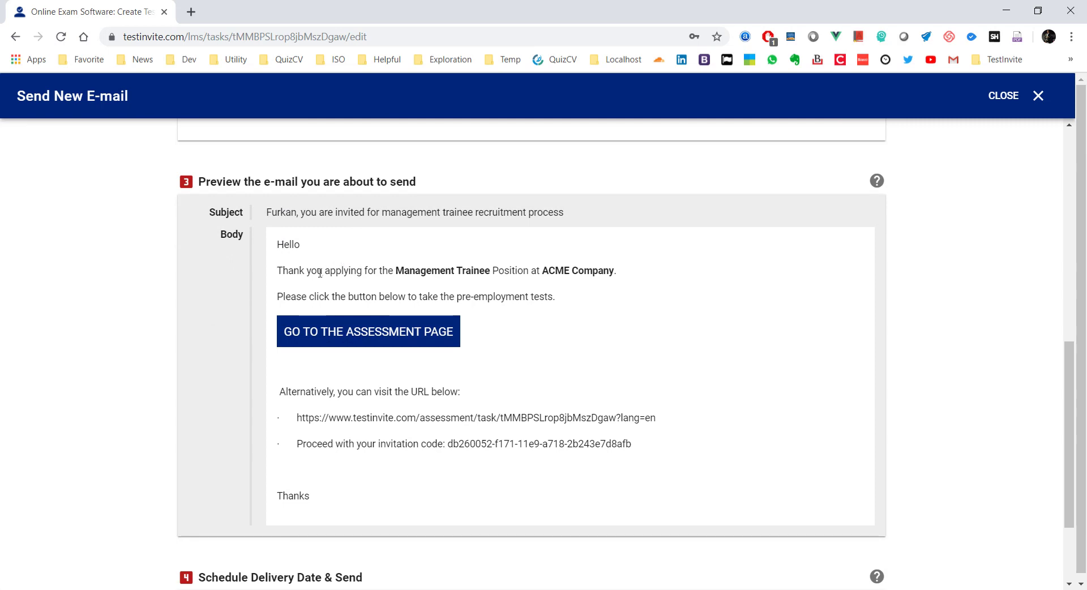
scroll(346, 261, up, 6)
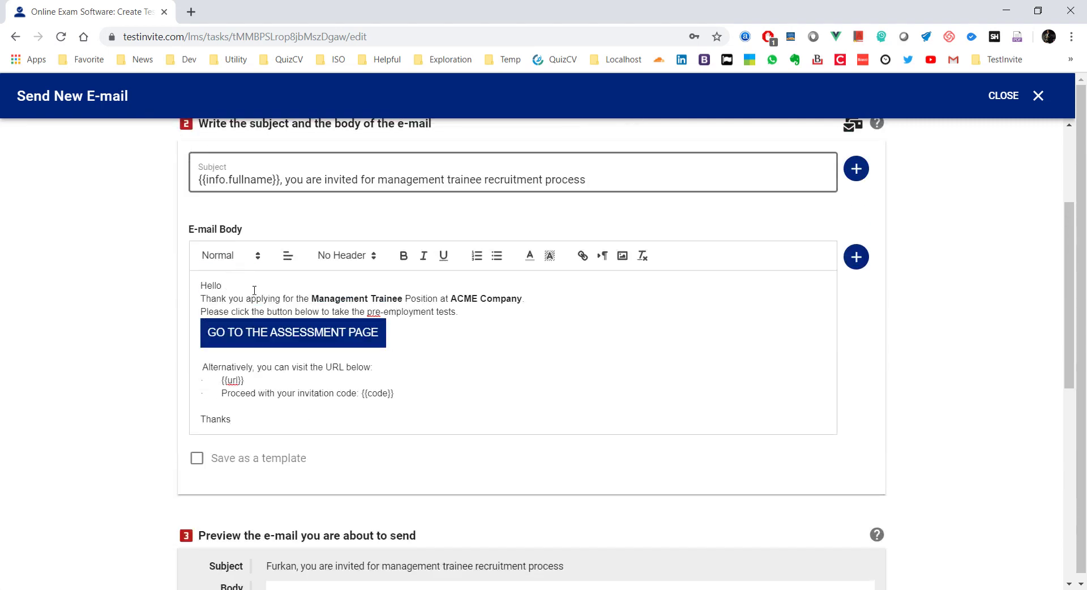
Step: Insert the candidate's name placeholder after Hello and check the resolved invitation code
click(856, 257)
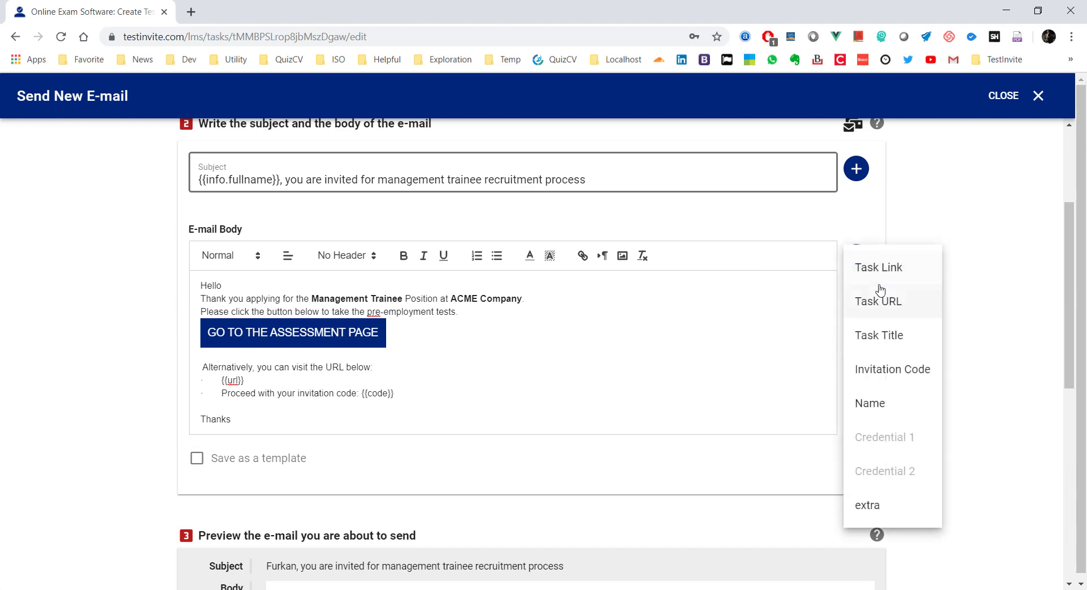
click(888, 409)
scroll(538, 330, down, 5)
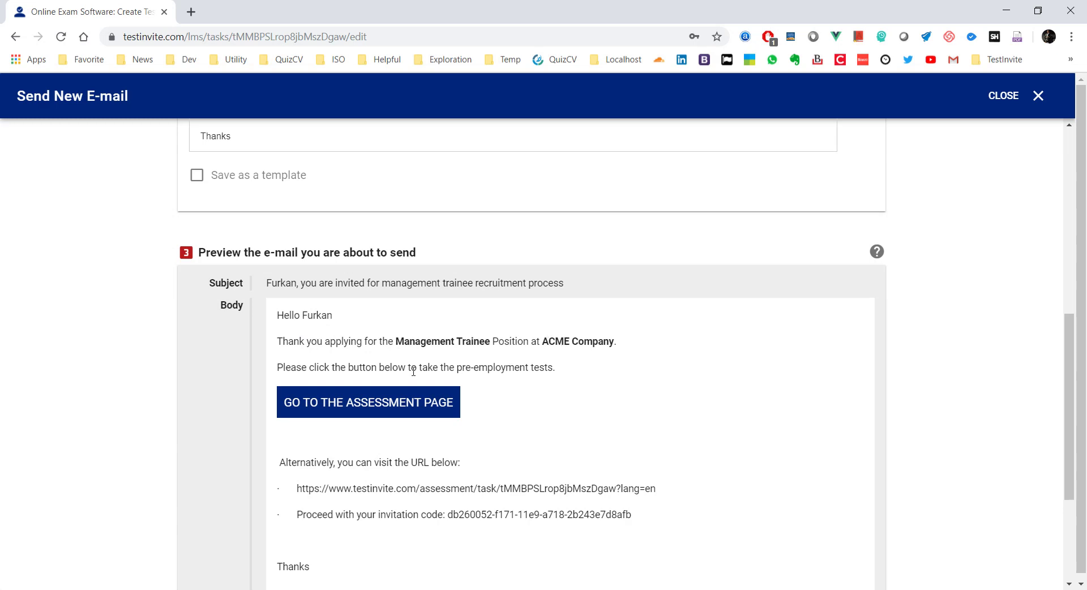
scroll(478, 405, down, 2)
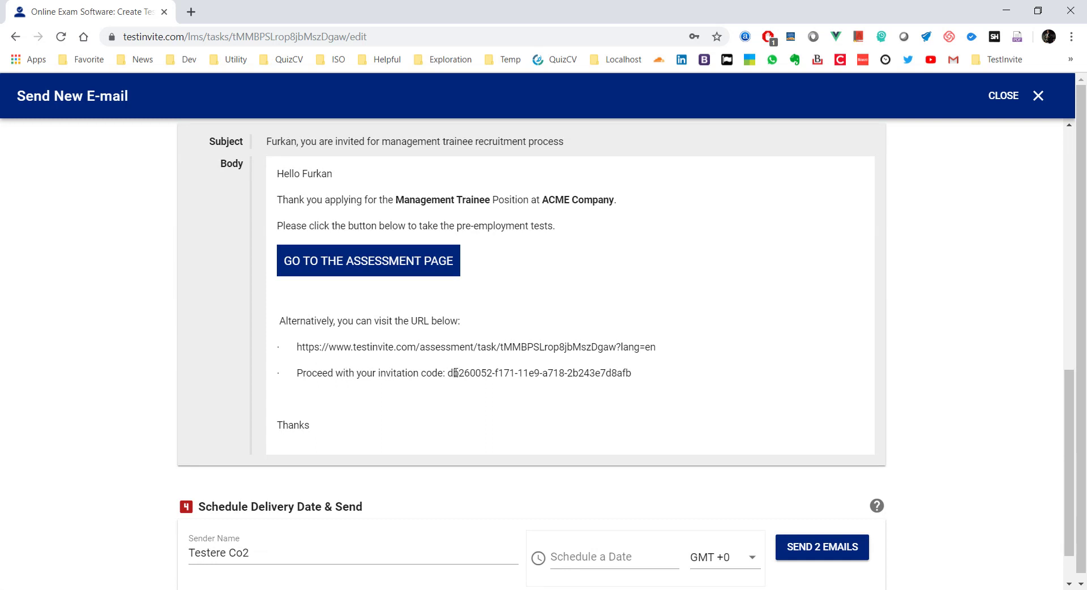
drag(450, 374, 699, 373)
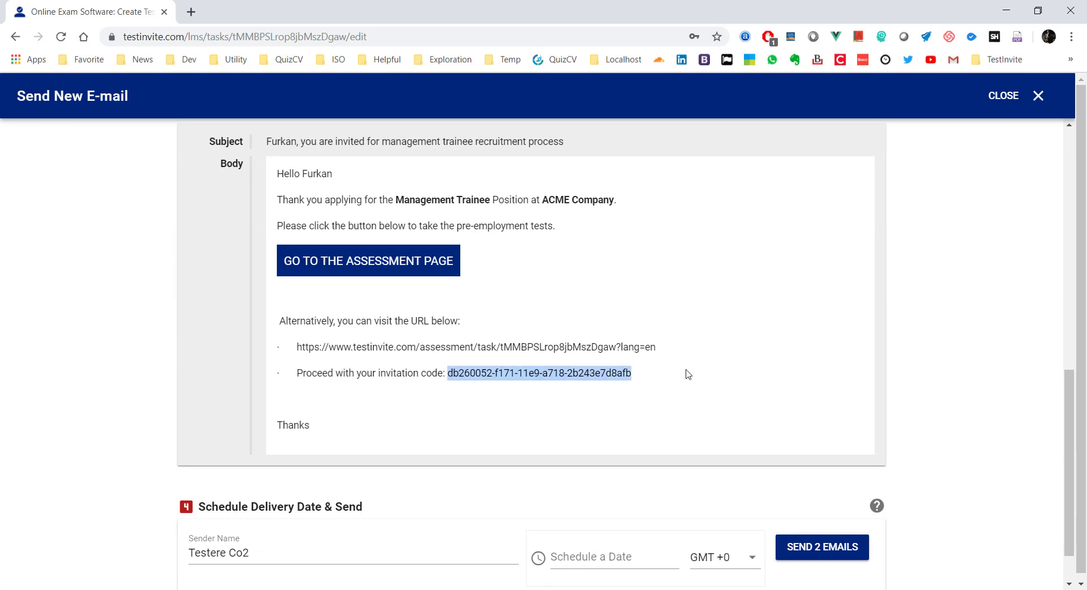
scroll(688, 374, down, 1)
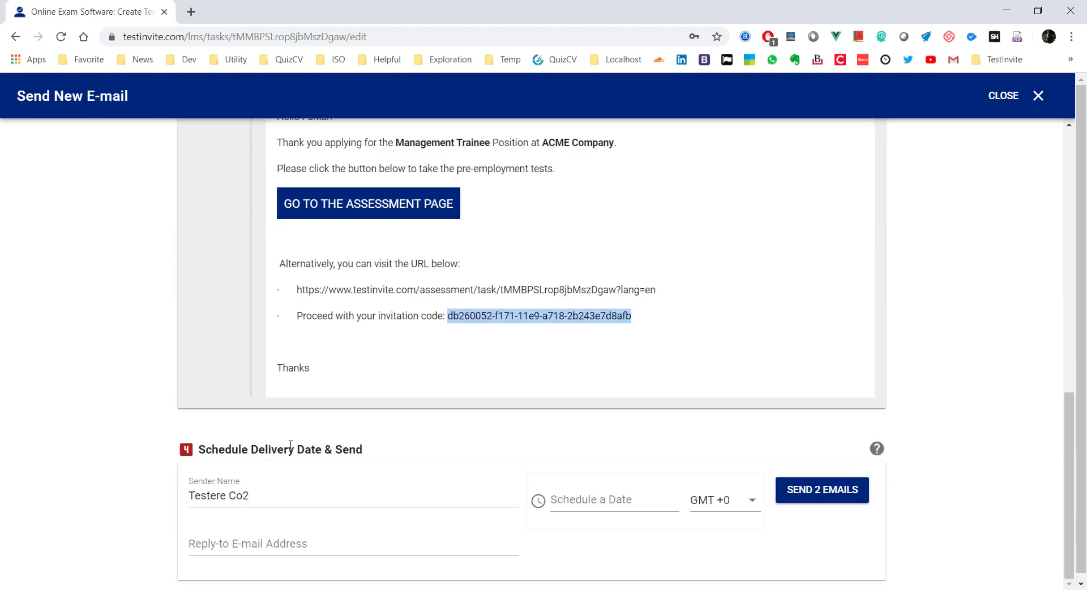
Step: Set the sender name to 'ACME Company' and fill in the reply-to e-mail address
drag(268, 494, 138, 502)
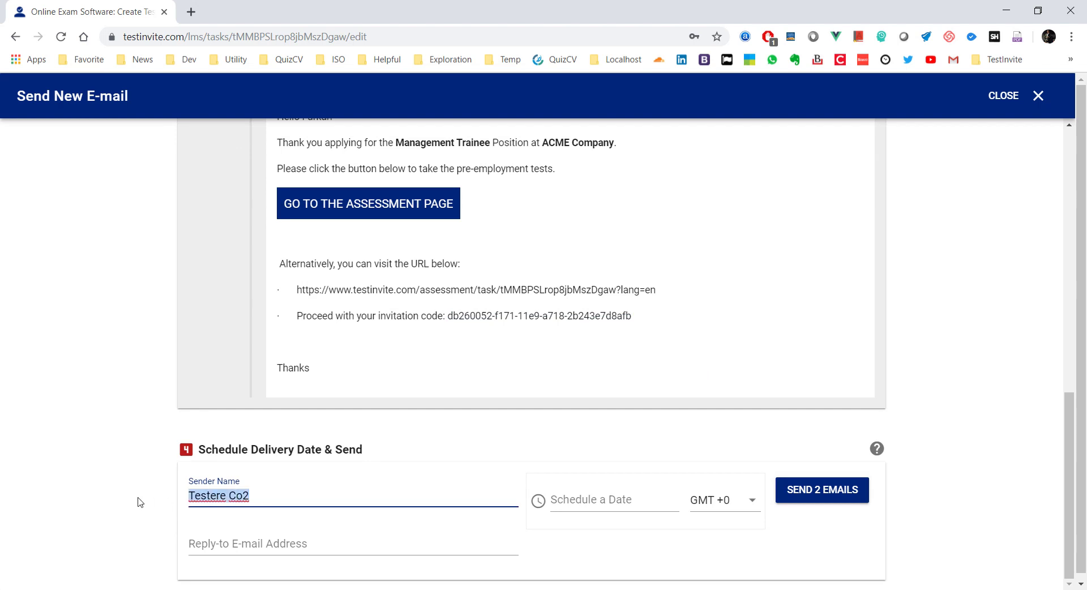
text(ACME )
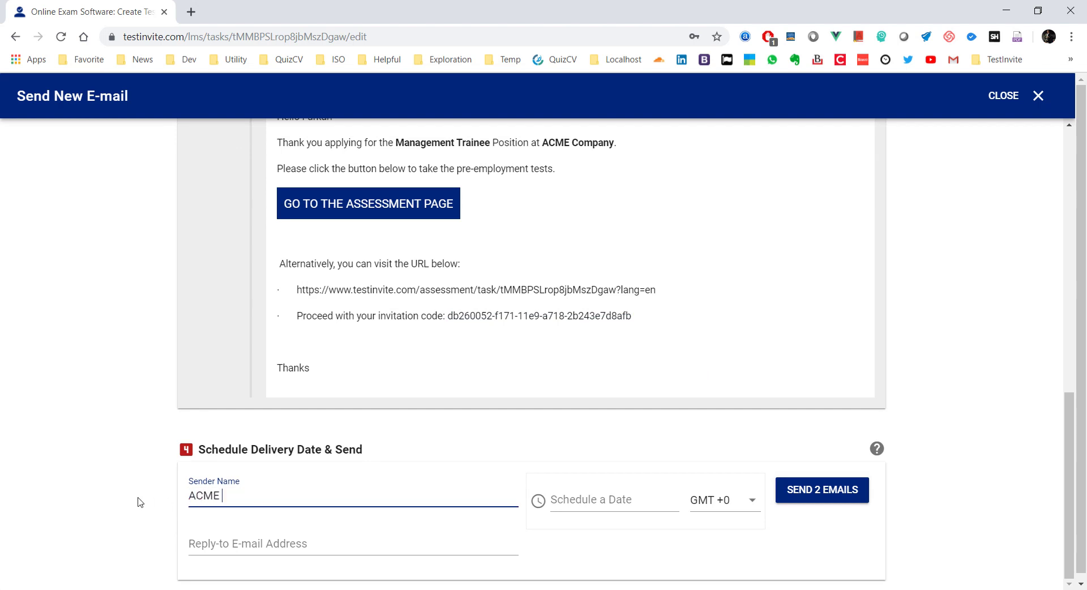
text(Company)
click(221, 543)
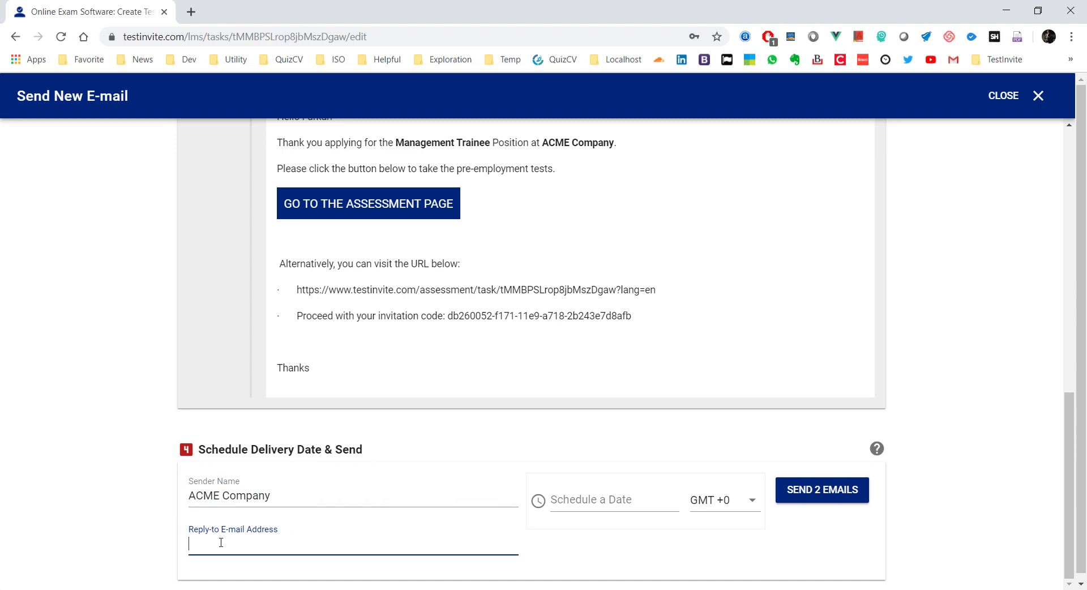
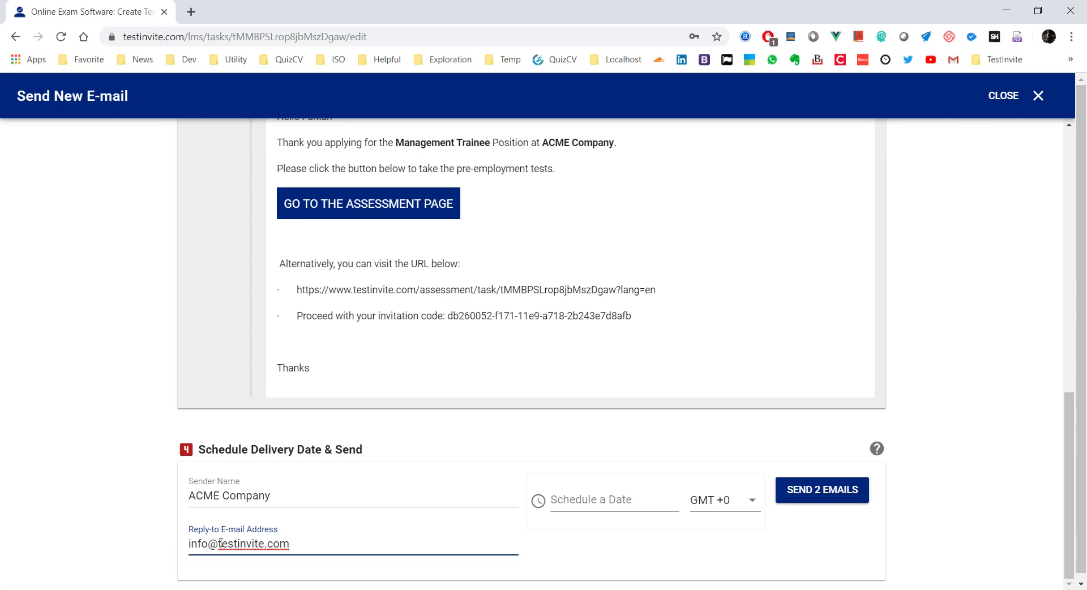
click(116, 435)
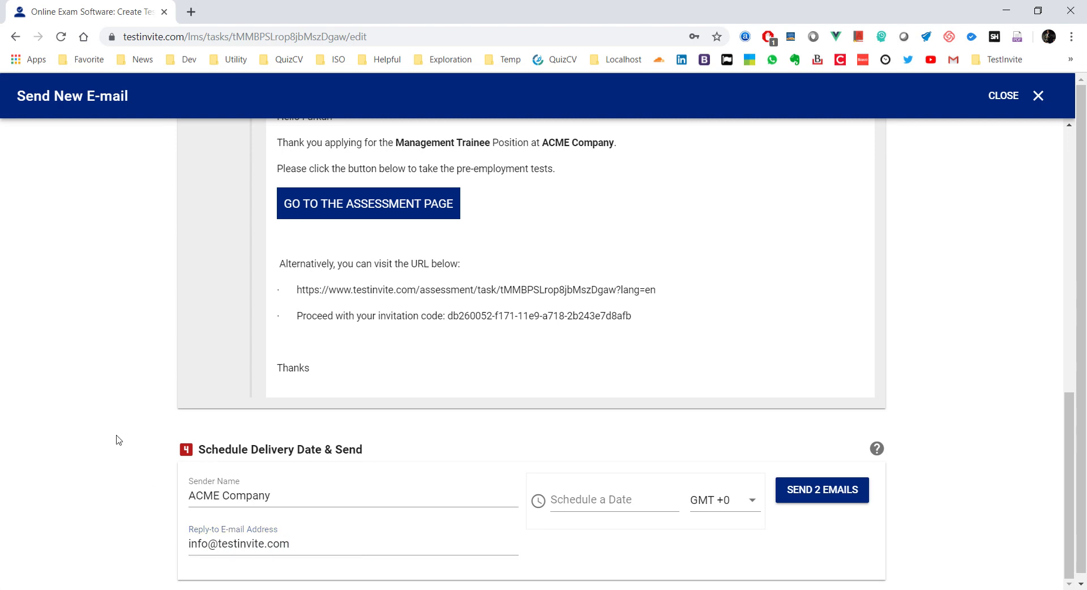
click(599, 494)
text(2)
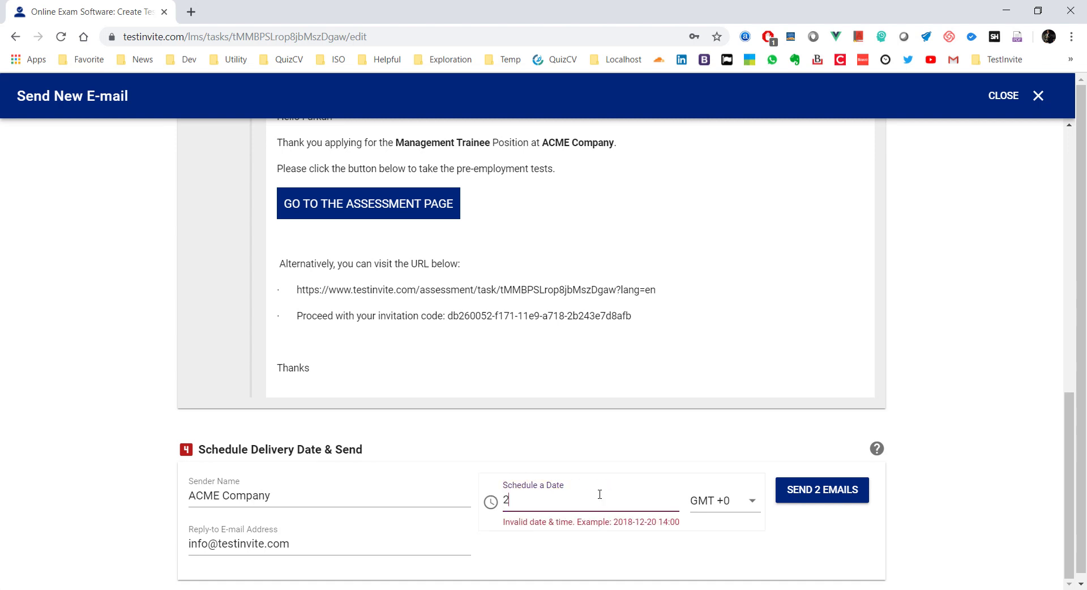
text(019-10-18 14:00)
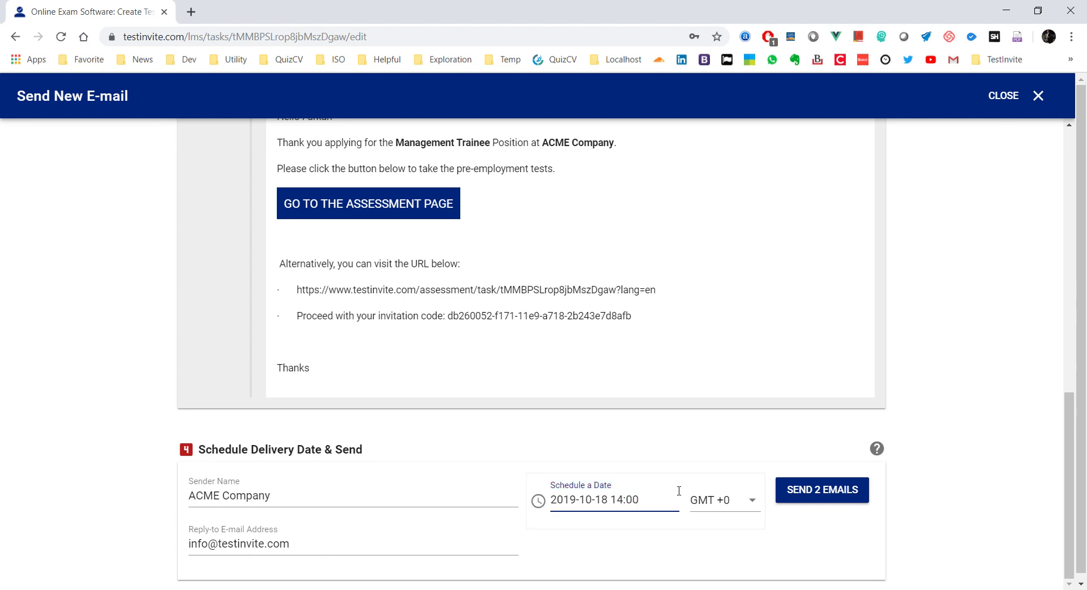
click(724, 500)
scroll(764, 481, down, 3)
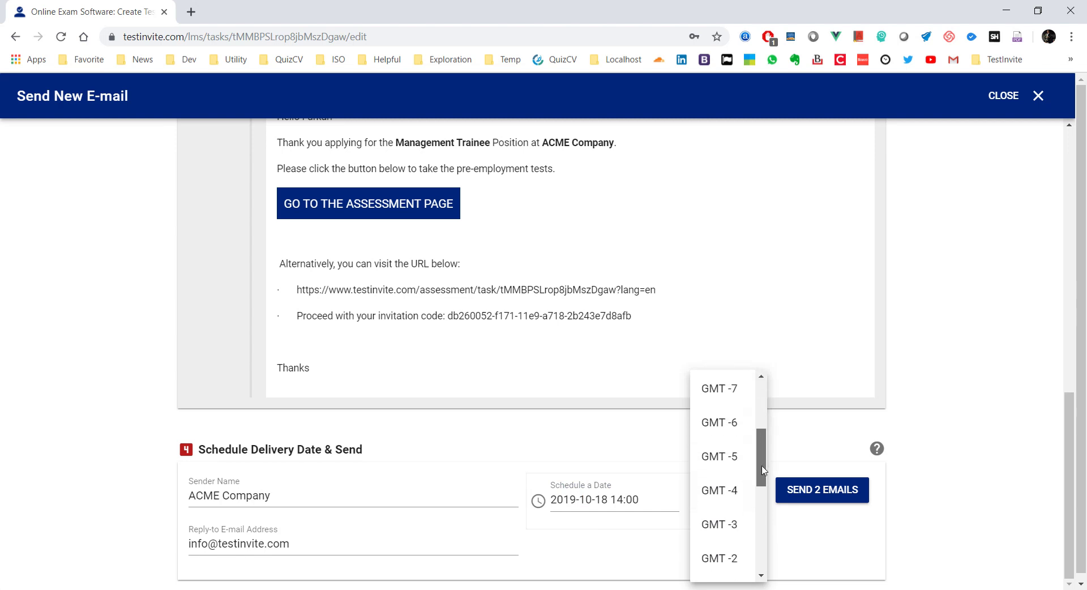
scroll(763, 470, down, 4)
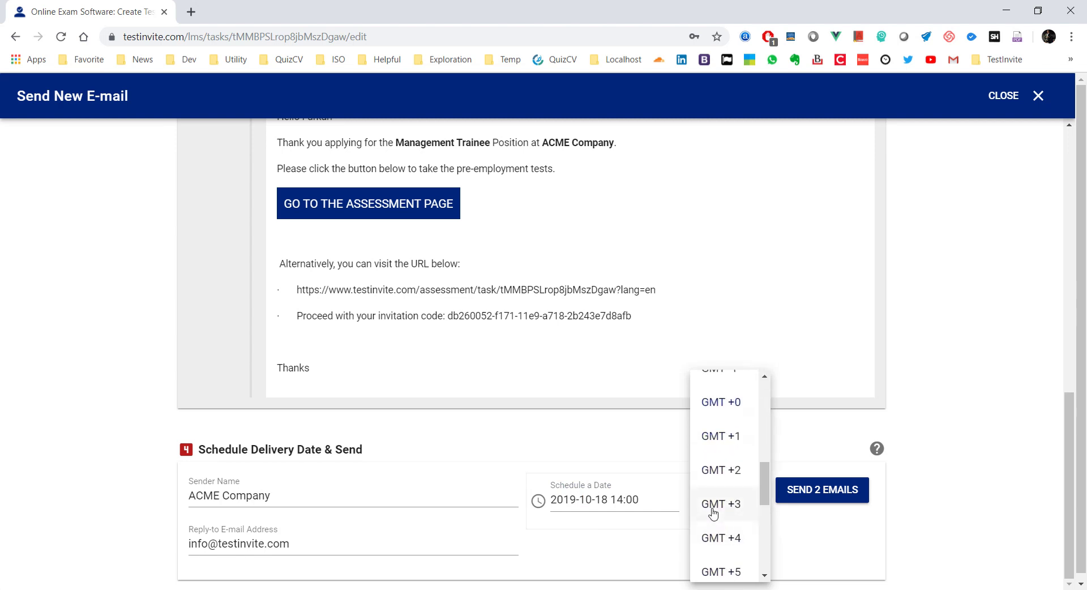
click(712, 505)
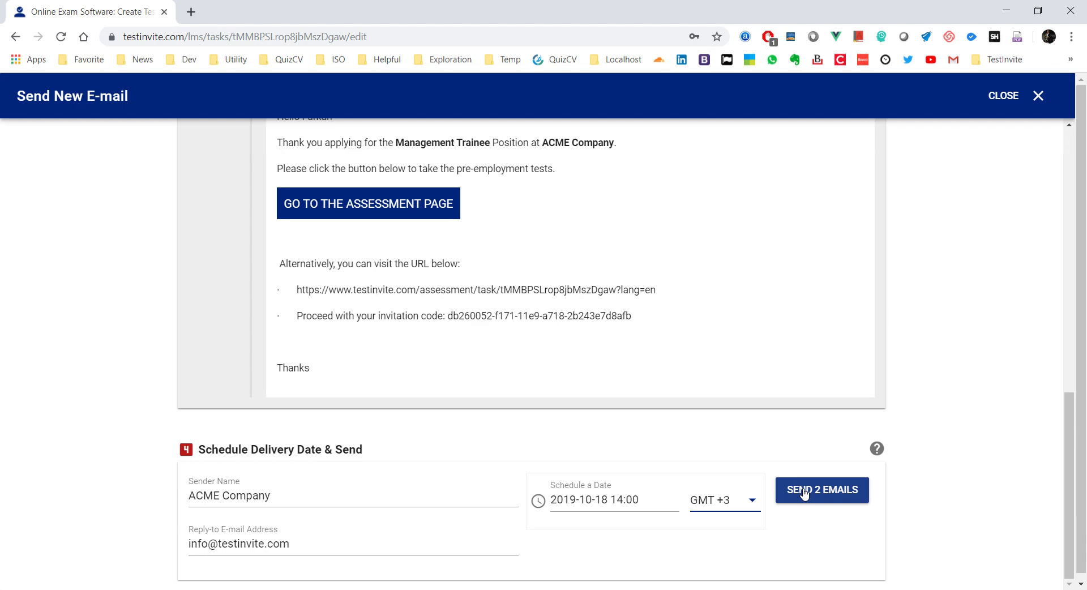
click(804, 491)
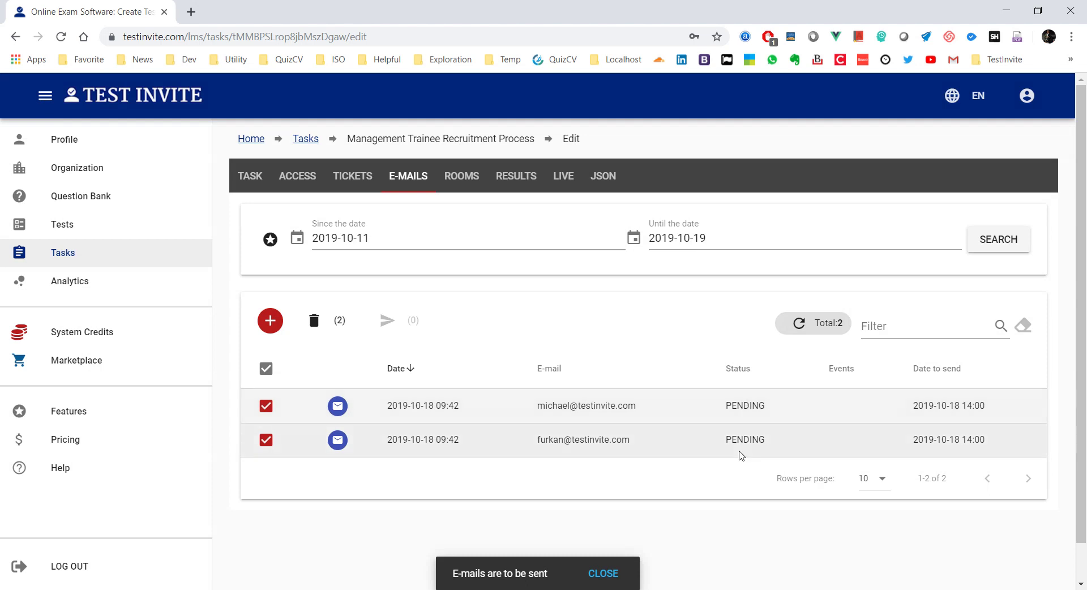
Step: On Tickets, clear the sales filter and select only the accounting-department candidate
drag(912, 405, 997, 411)
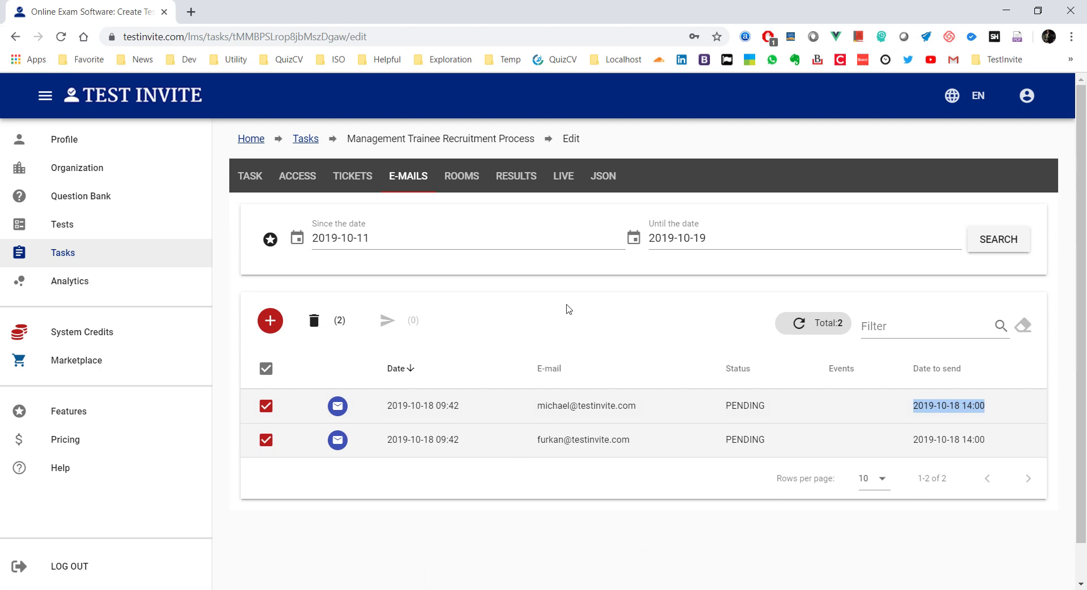
click(365, 187)
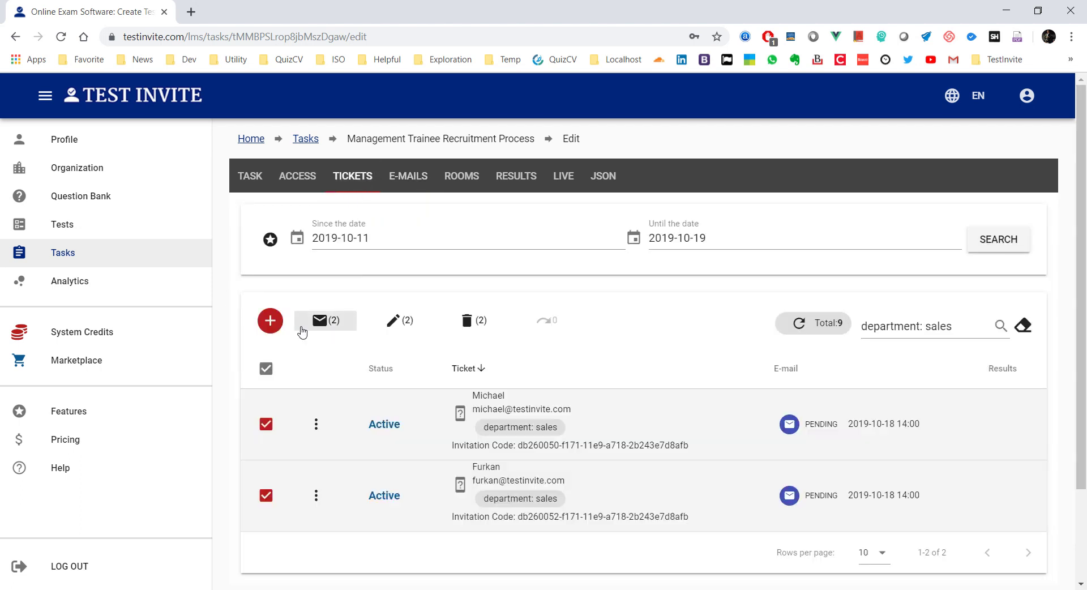
click(1022, 327)
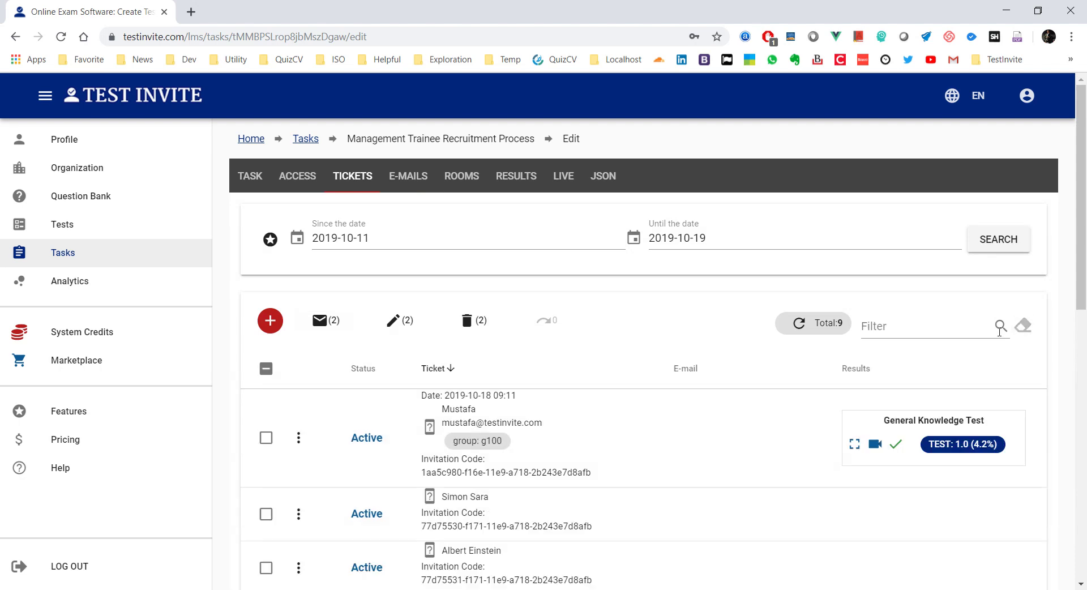
scroll(365, 366, down, 5)
scroll(365, 367, down, 4)
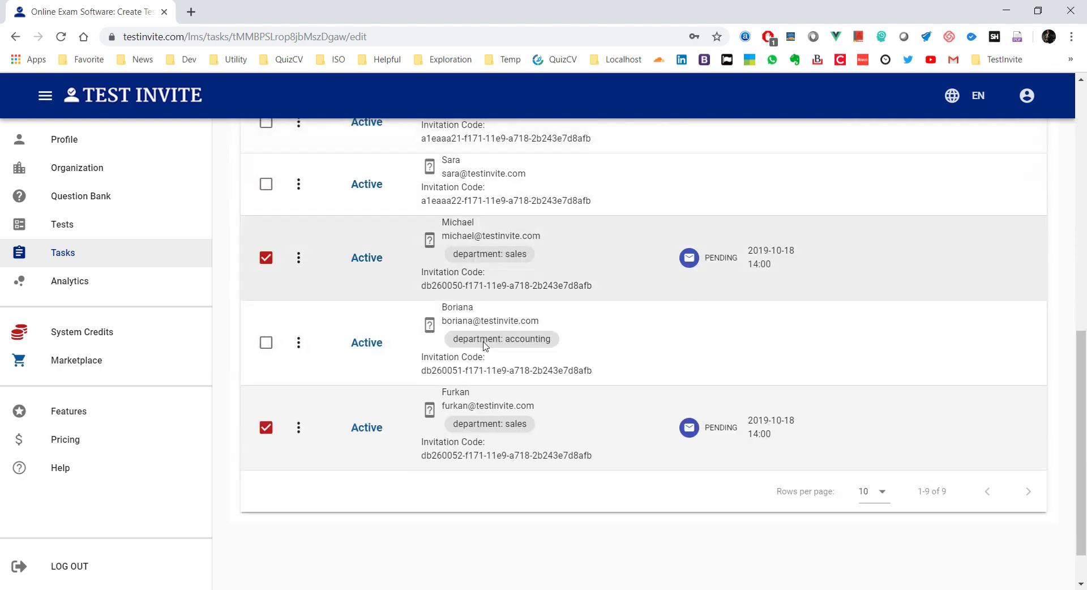
click(266, 258)
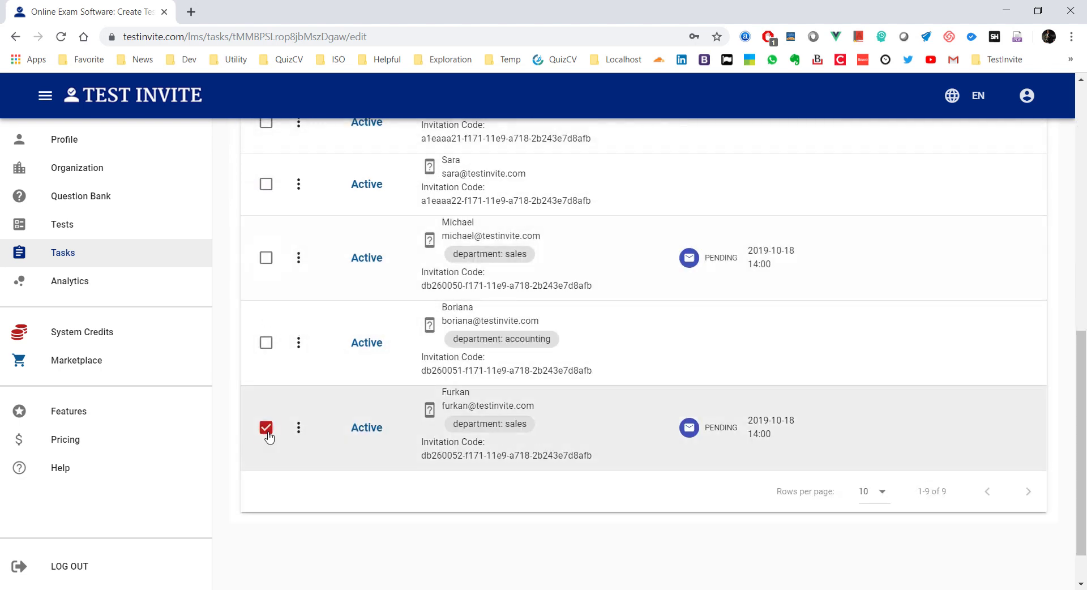
click(265, 427)
click(266, 342)
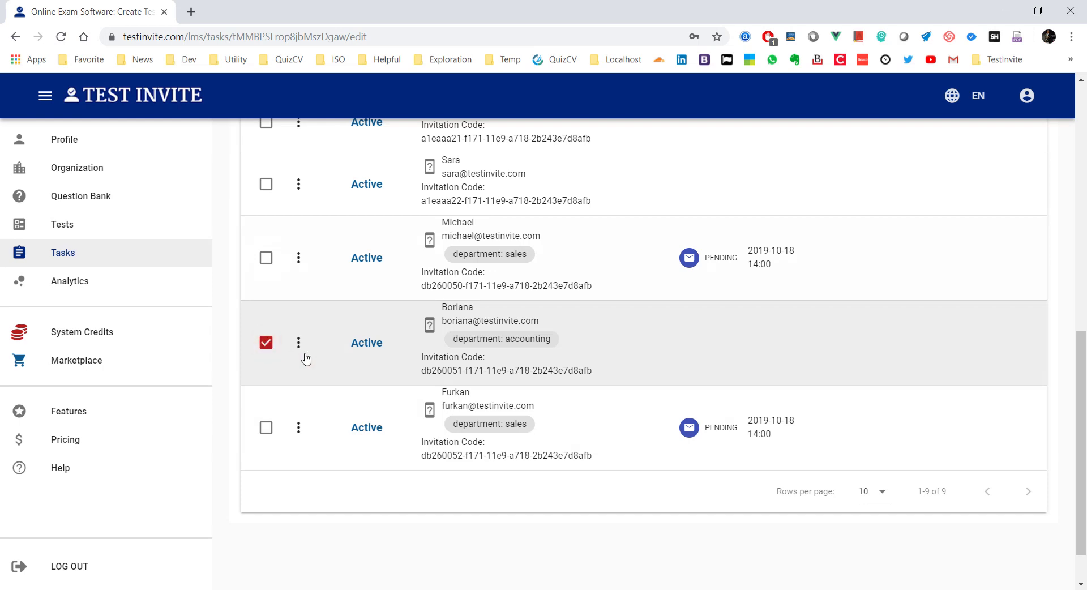
Step: Queue an invitation e-mail to the accounting candidate for immediate sending
scroll(317, 360, up, 9)
click(319, 321)
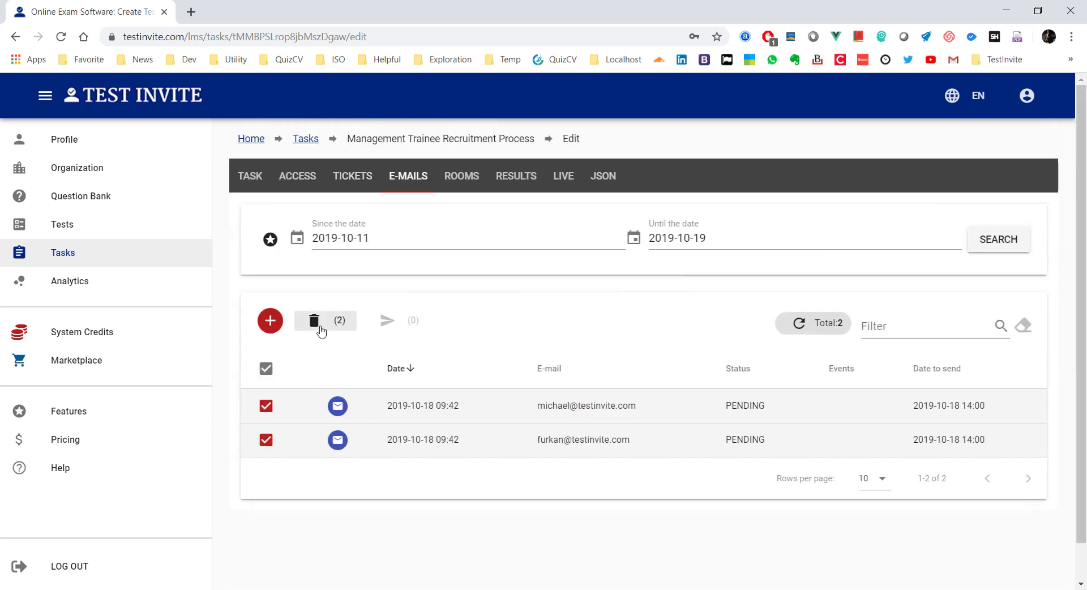
scroll(274, 277, down, 10)
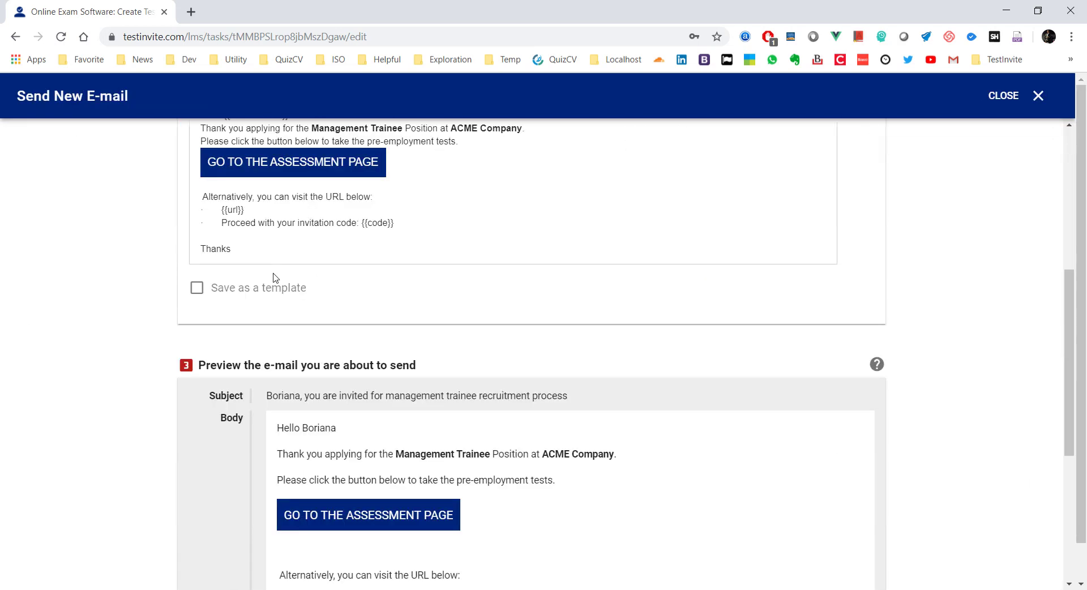
scroll(274, 277, up, 3)
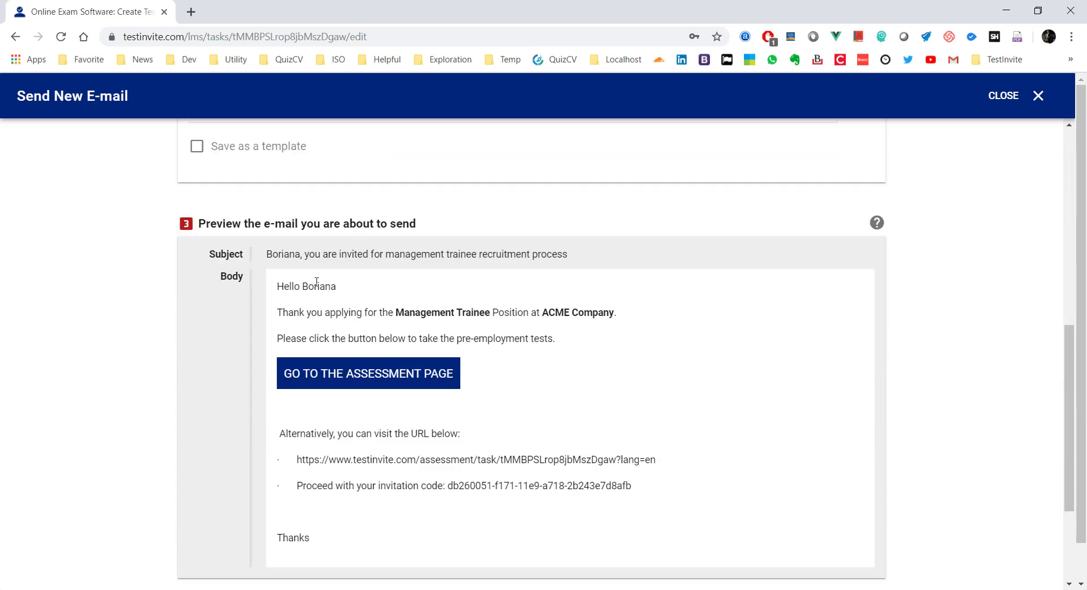
scroll(664, 364, down, 3)
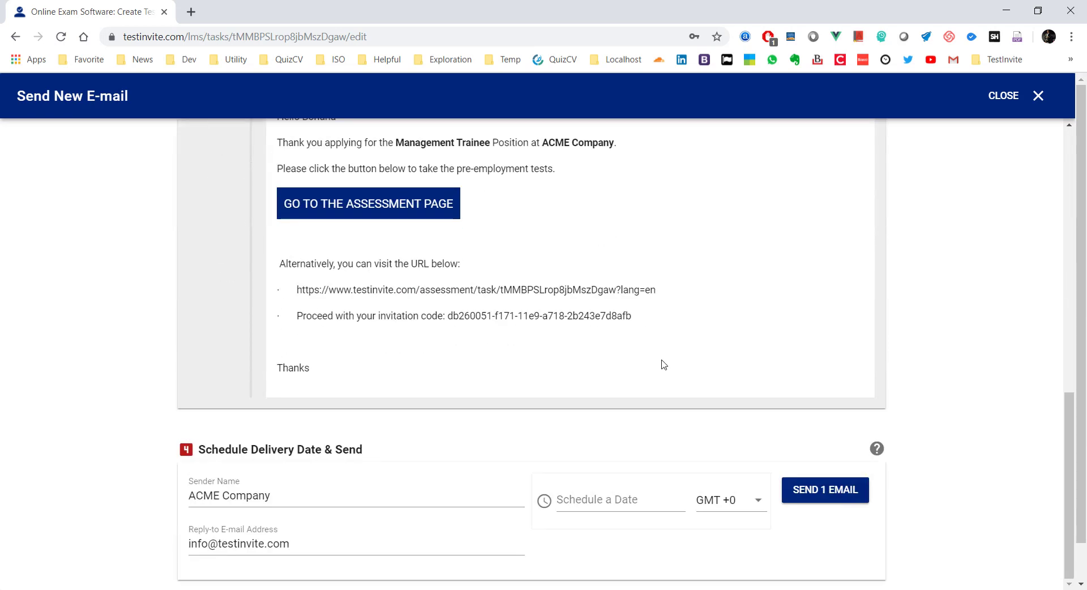
click(825, 490)
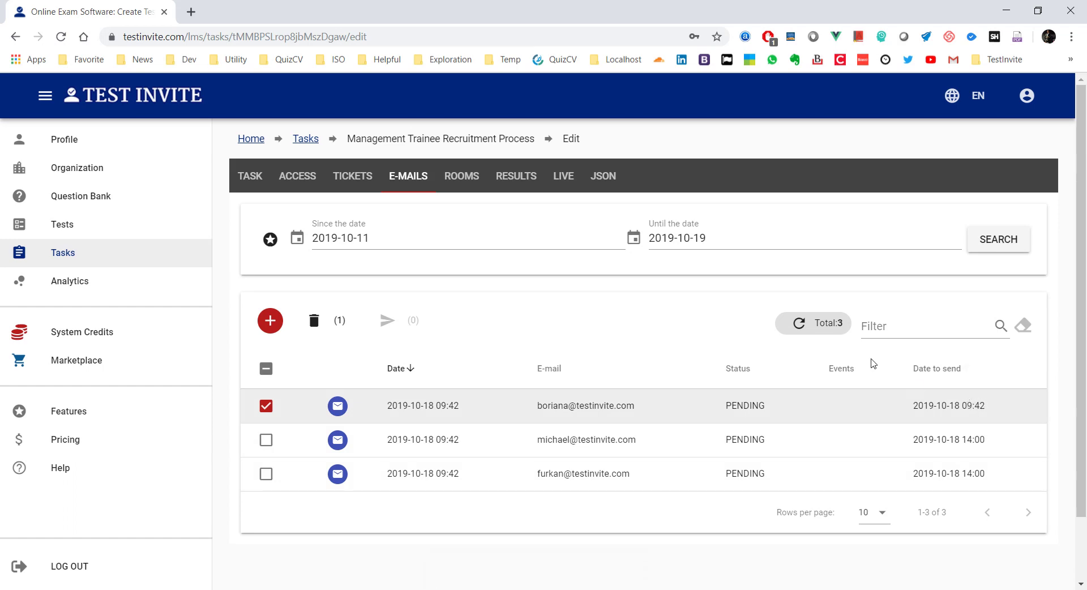
click(799, 325)
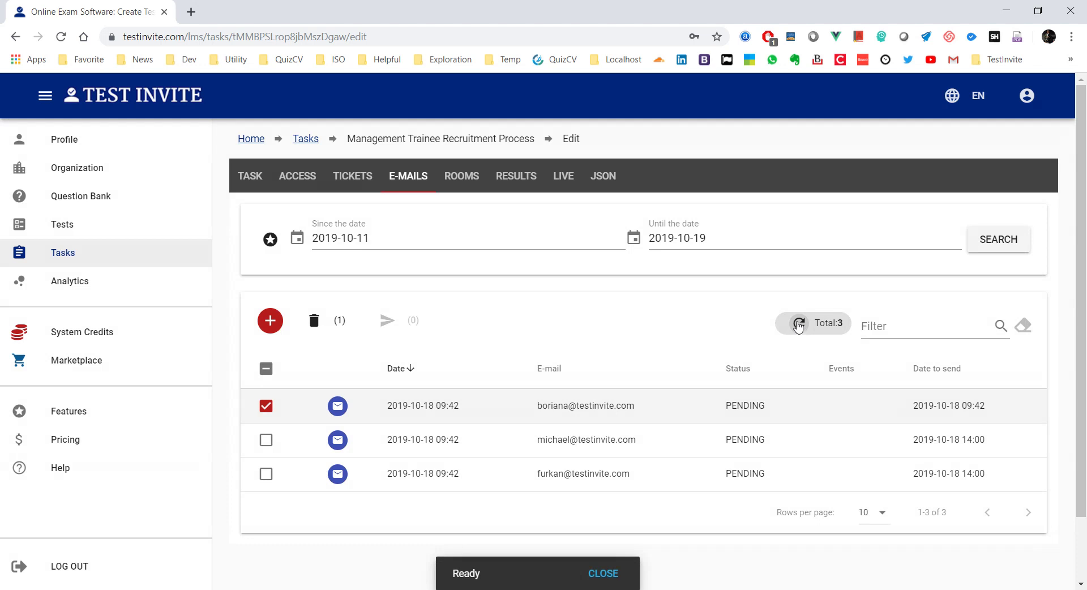
click(798, 325)
click(805, 324)
click(805, 324)
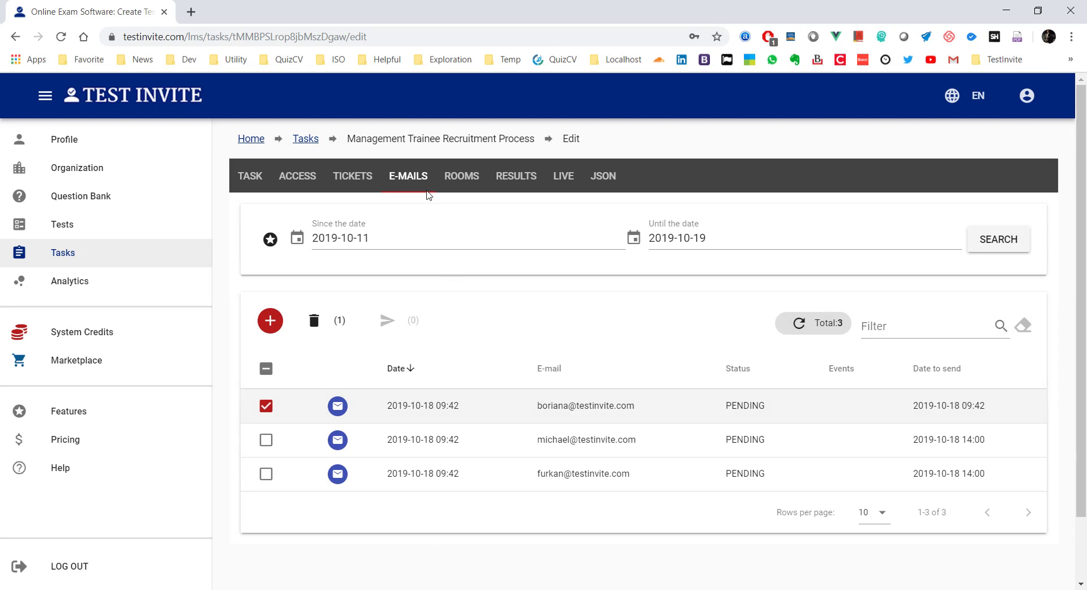
click(798, 325)
Step: Add Aptitude Test as the task's step #2 from the Select a Test list
click(249, 179)
scroll(352, 300, down, 8)
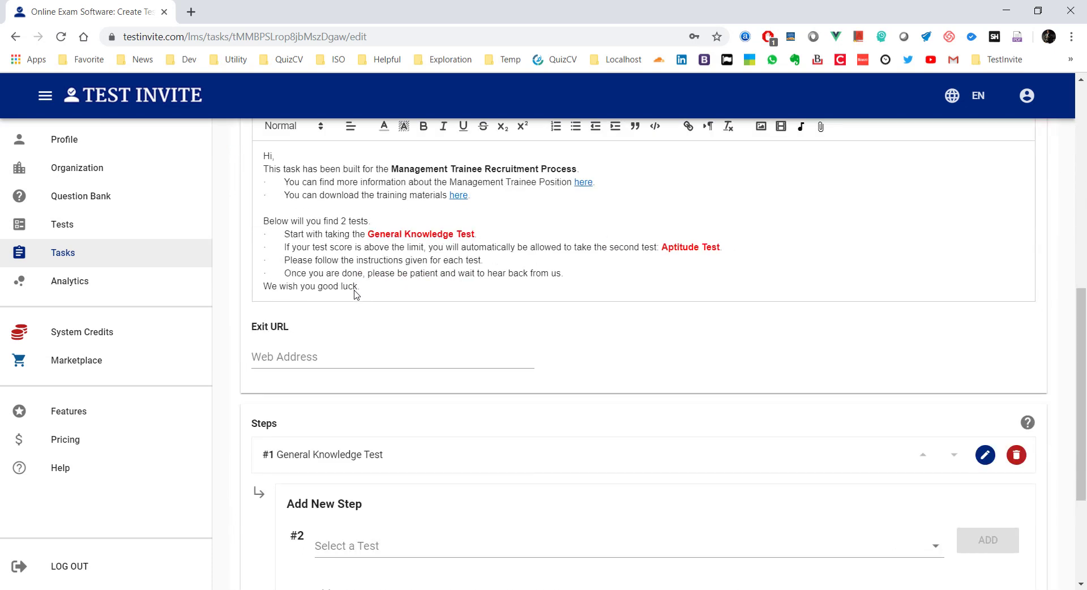
scroll(356, 292, down, 3)
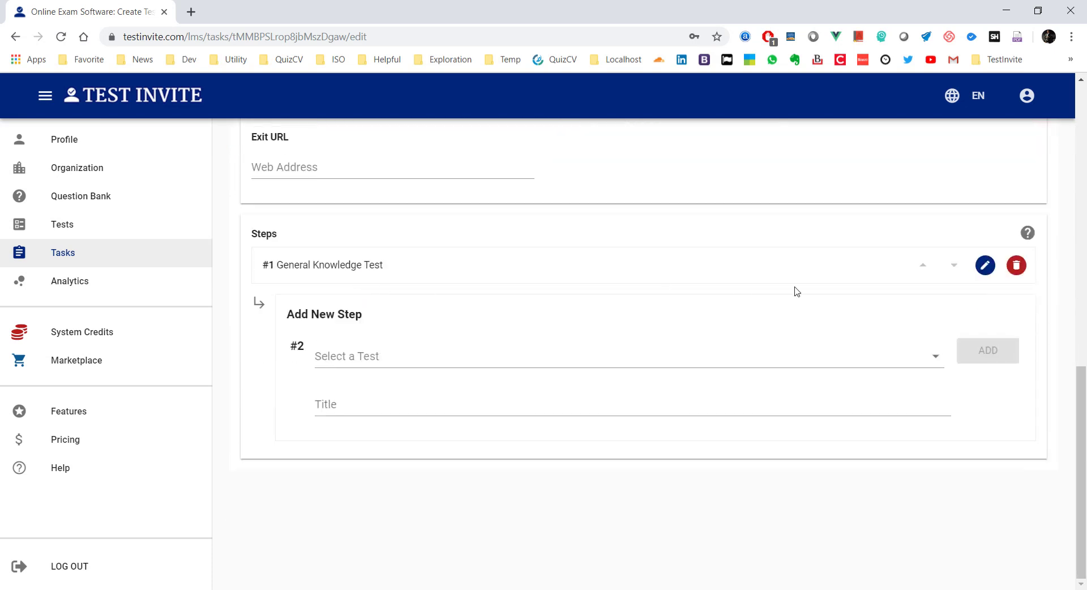
click(570, 351)
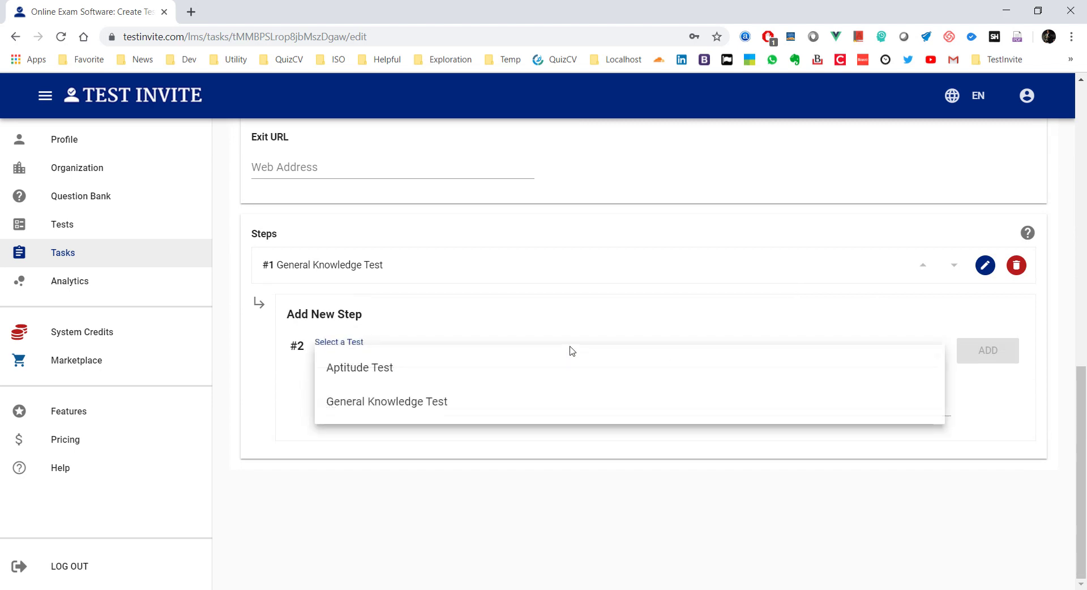
click(365, 367)
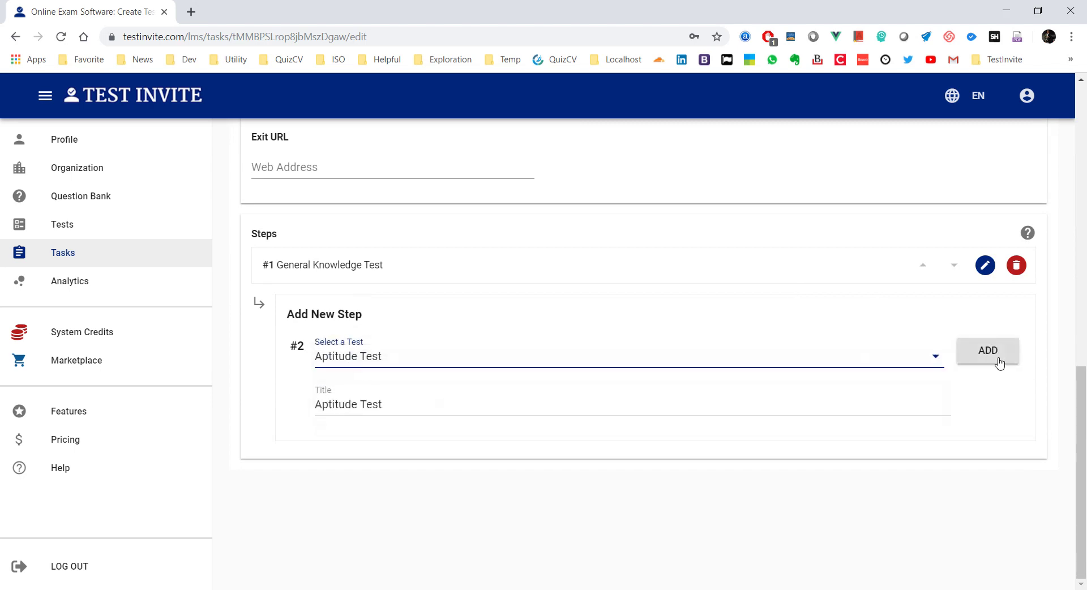
click(999, 363)
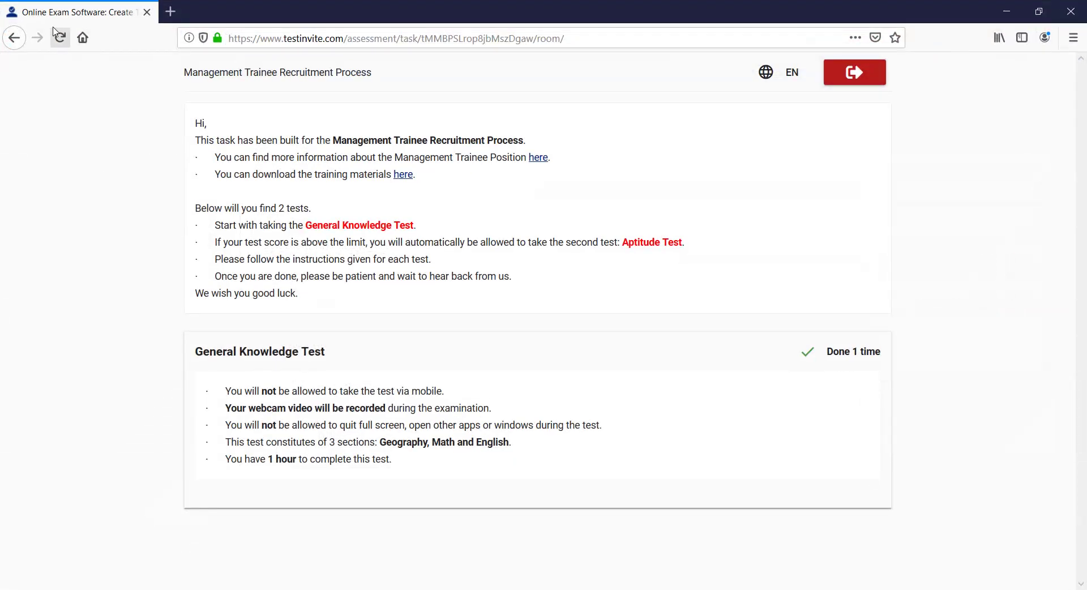
Step: Check the candidate view, then open the Aptitude Test step's Edit Step 2 form
click(59, 37)
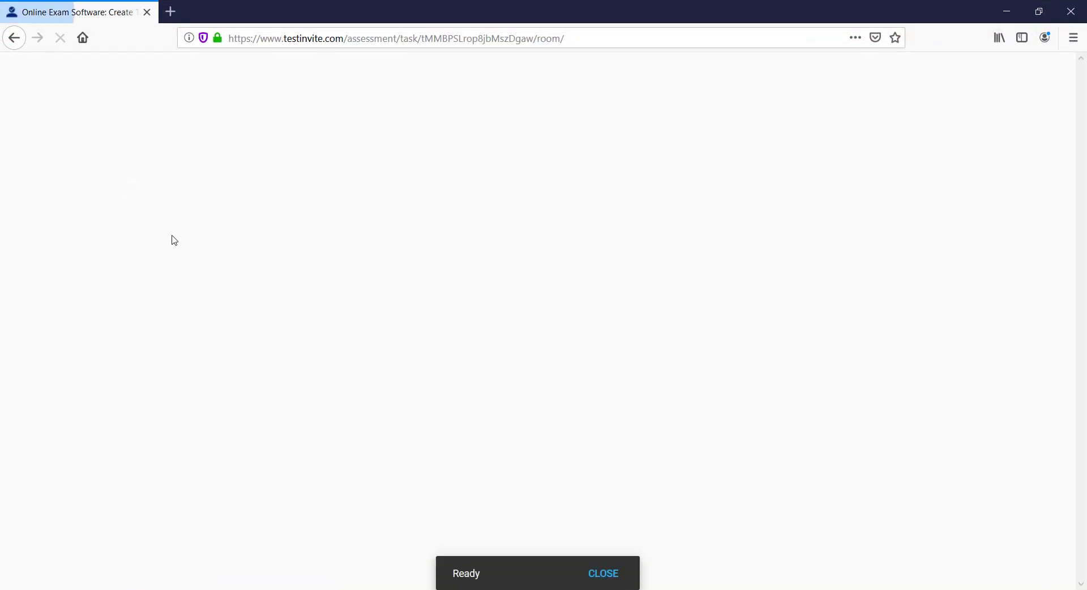
scroll(174, 241, down, 2)
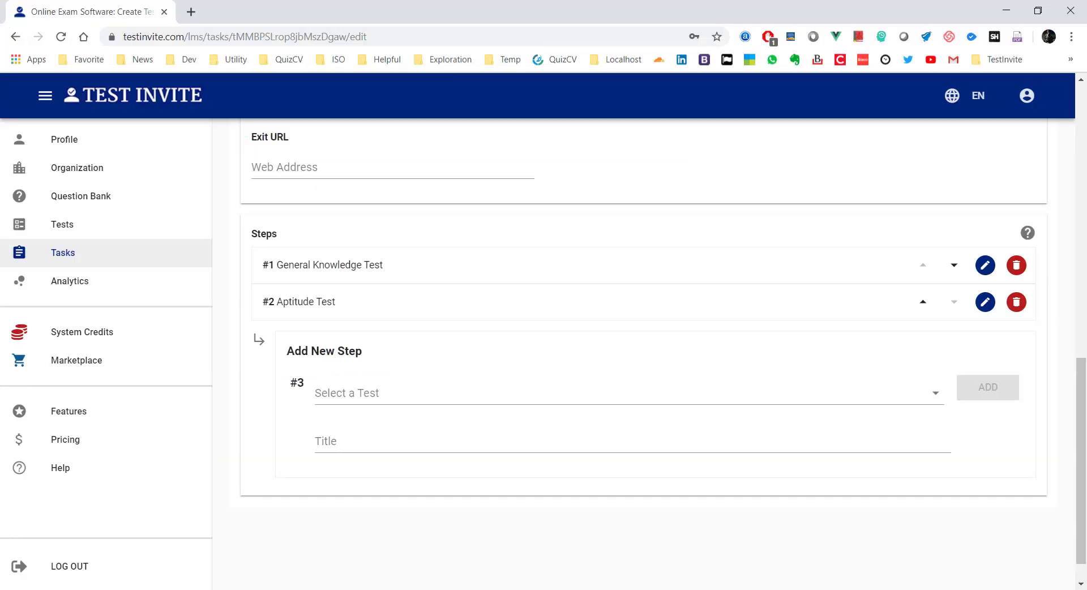
click(985, 303)
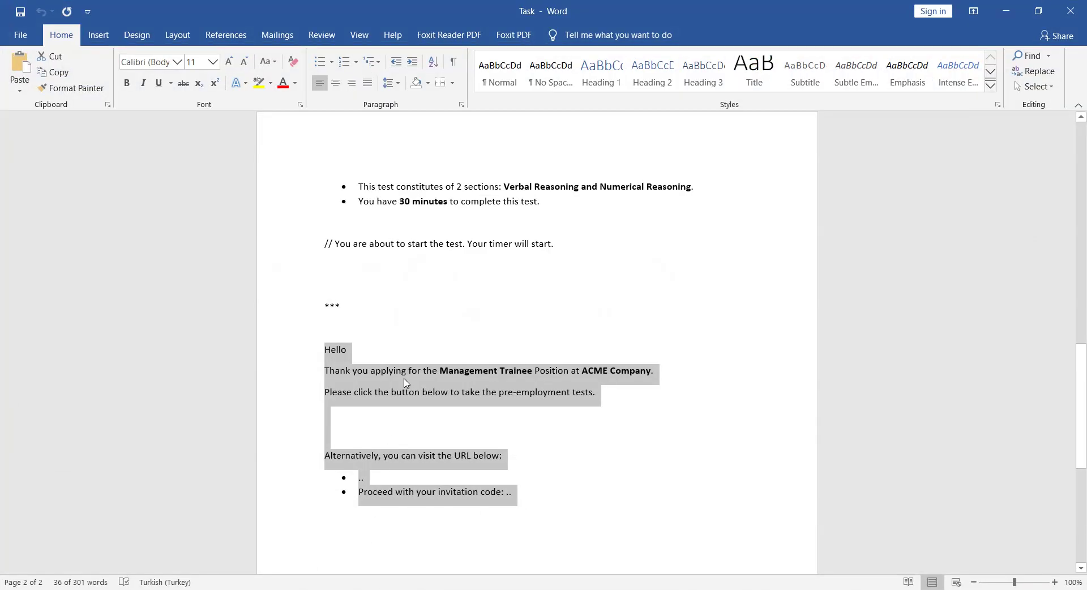
Step: Copy the three instruction bullets from Word into the step's Short Description
scroll(413, 329, up, 4)
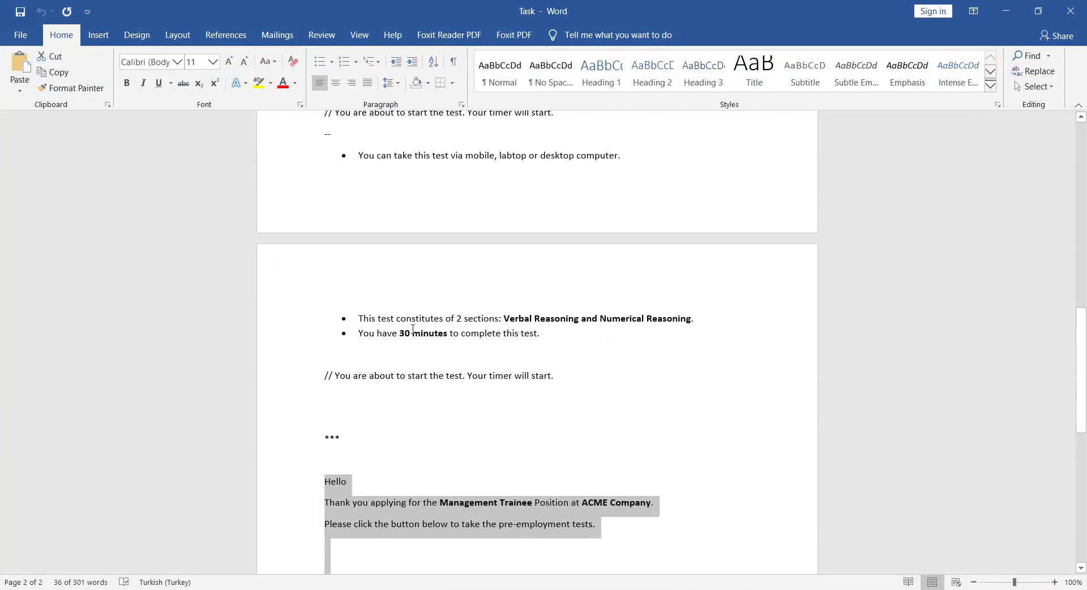
scroll(413, 328, up, 12)
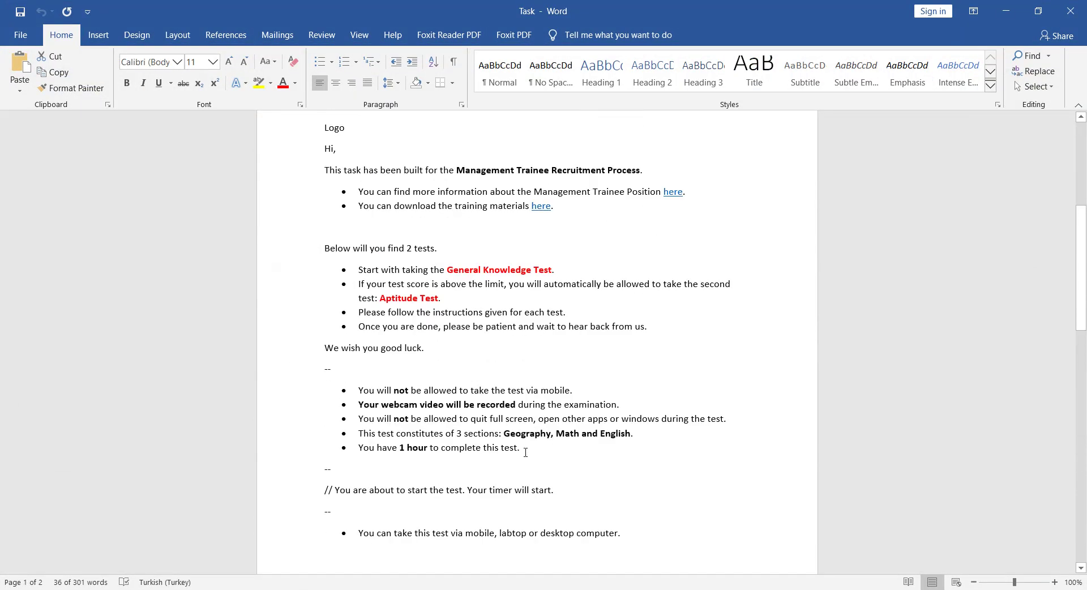
drag(525, 452, 353, 395)
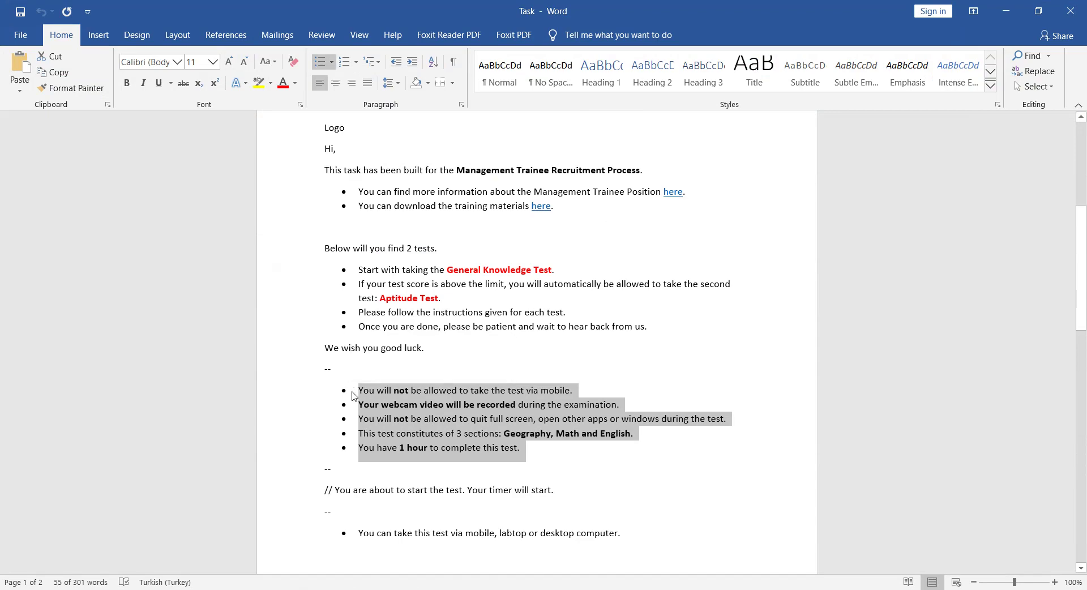
scroll(353, 394, down, 8)
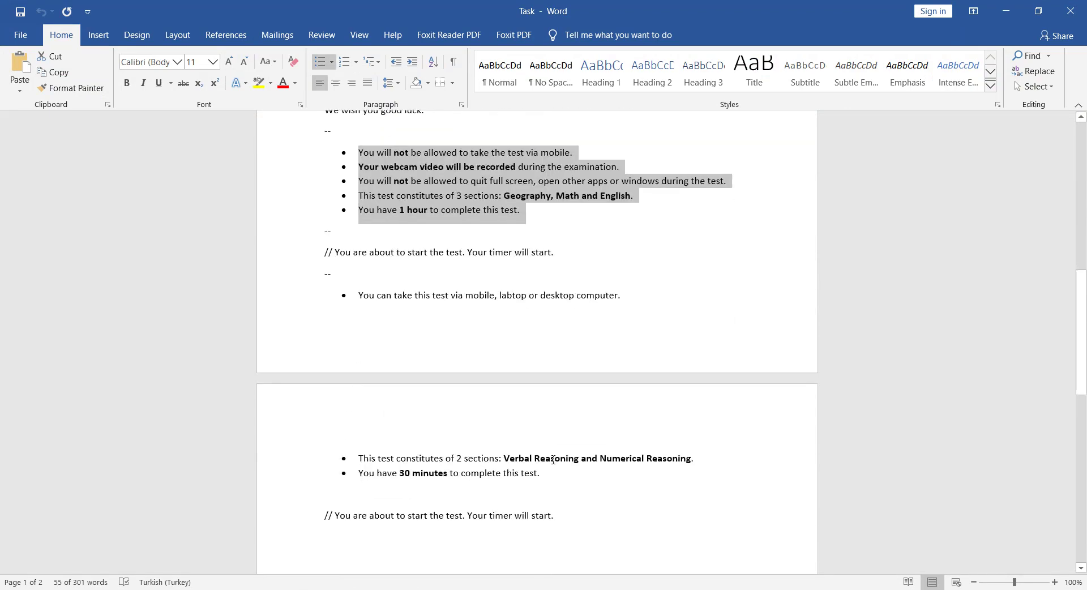
click(562, 480)
shift+click(359, 295)
key(ctrl+c)
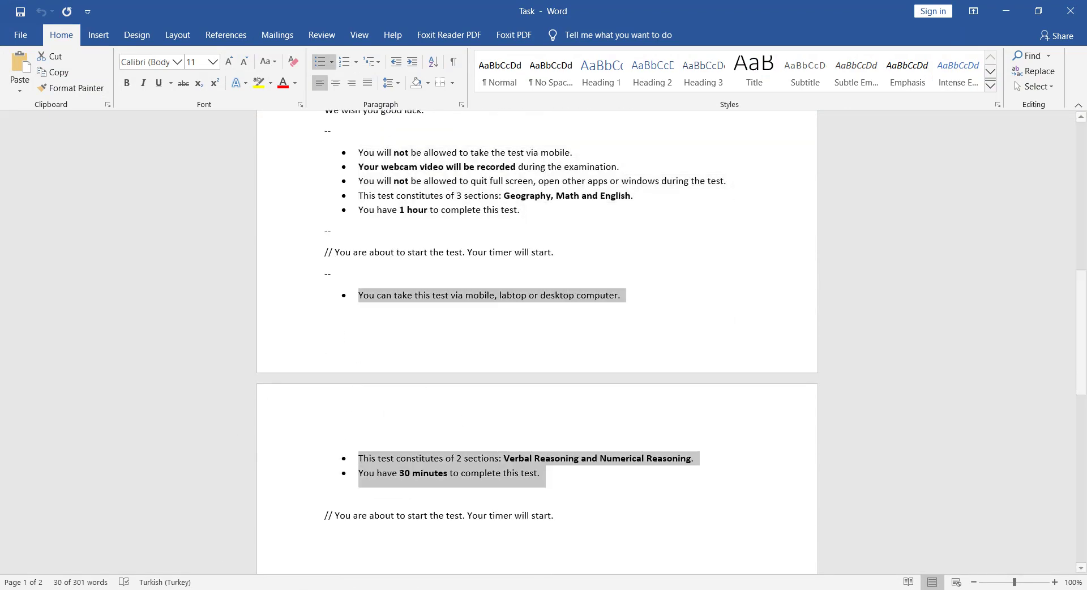
key(alt+Tab)
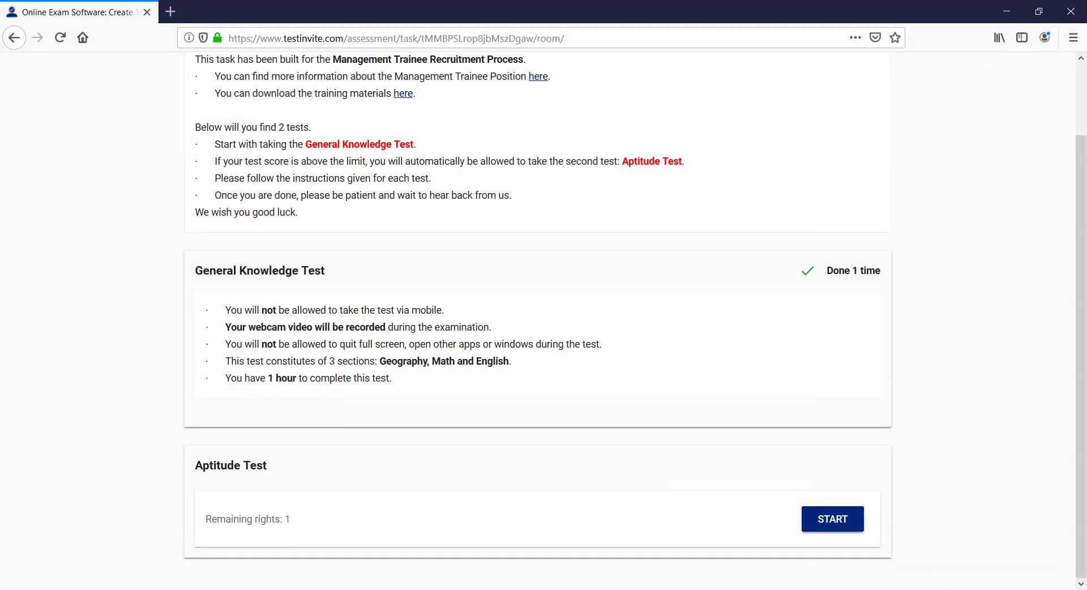
key(alt+Tab)
click(996, 7)
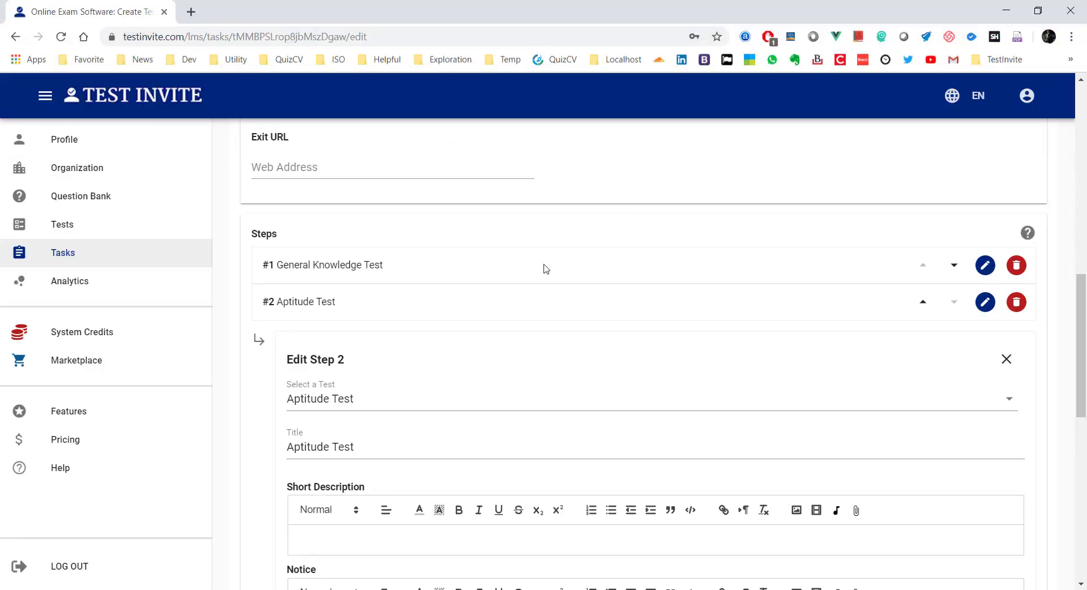
scroll(568, 354, down, 5)
click(342, 254)
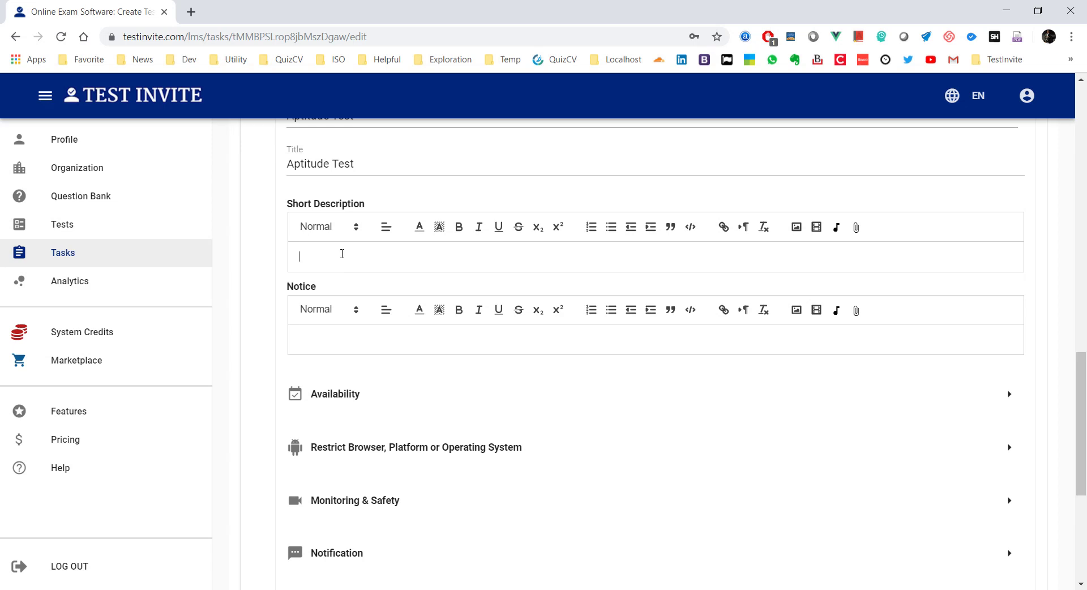
key(ctrl+v)
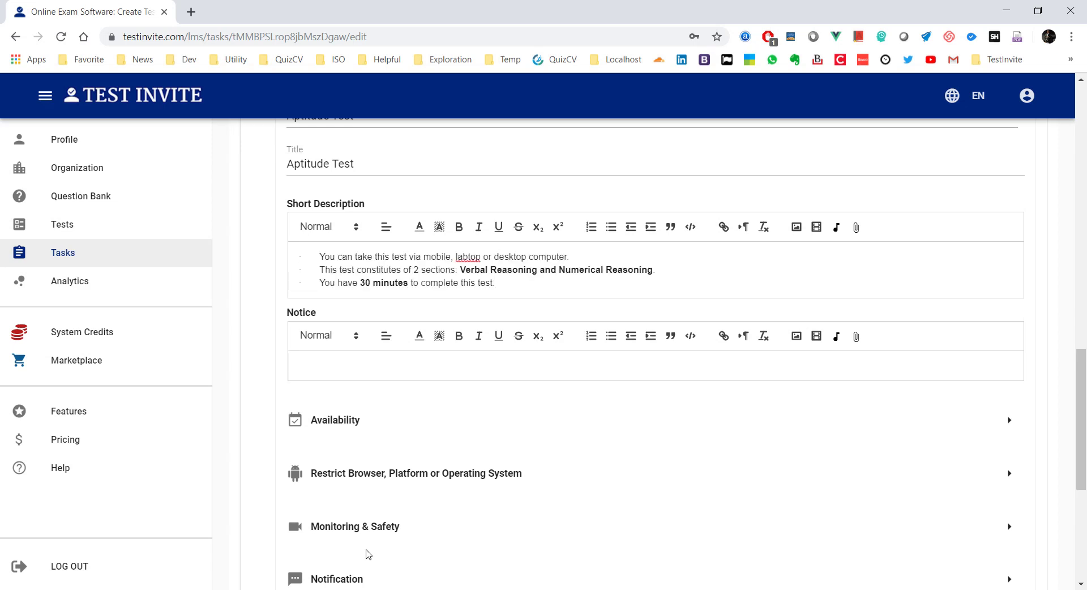
Step: Fill the Notice with 'You are about to start the test. Your timer will start.'
click(357, 589)
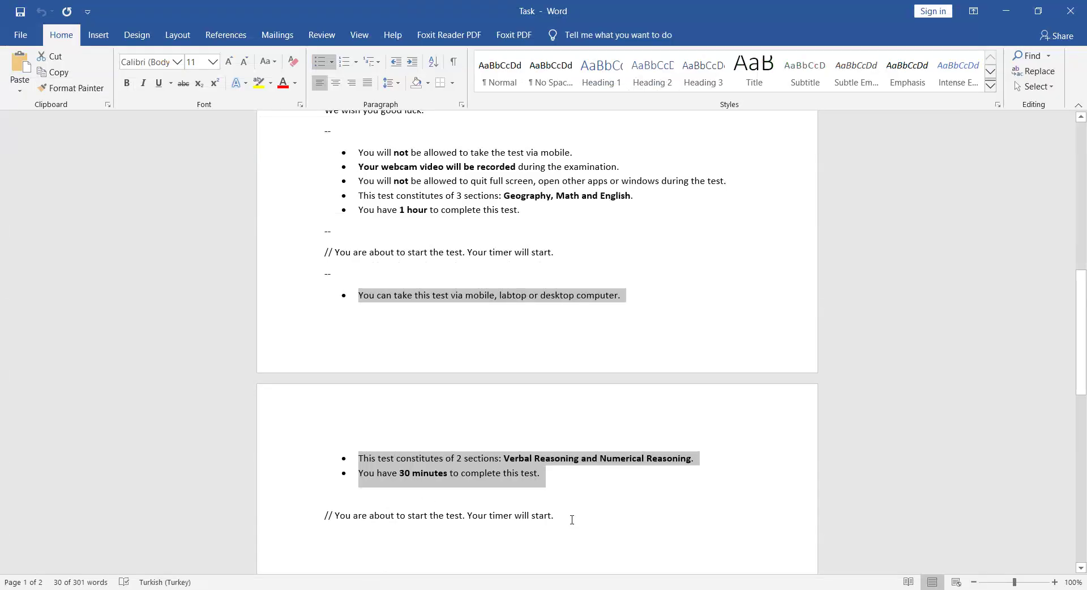
drag(573, 516, 339, 520)
key(ctrl+c)
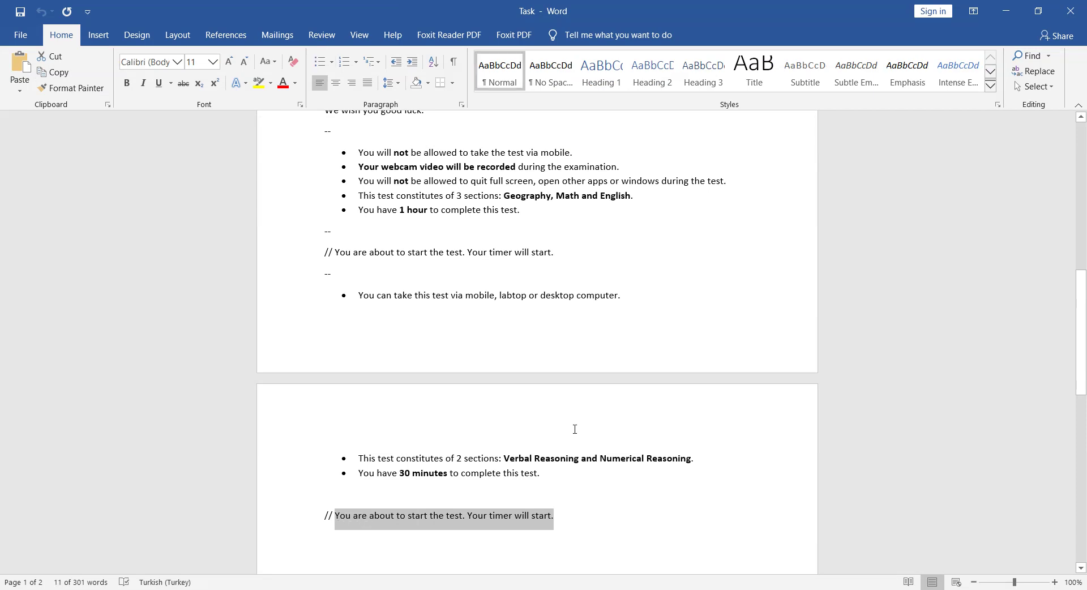
click(1003, 19)
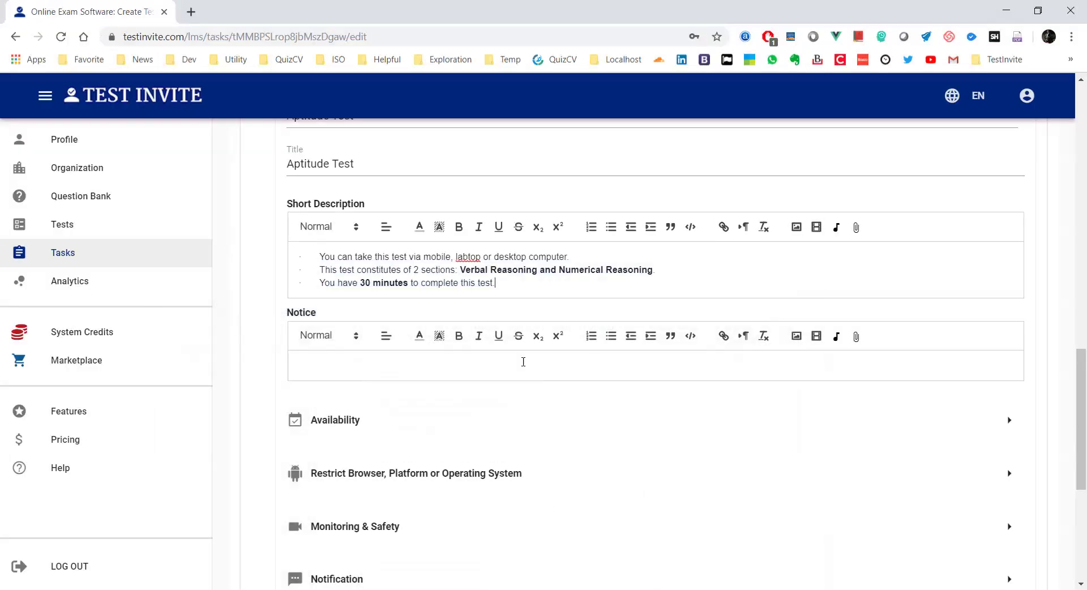
click(464, 367)
key(ctrl+v)
scroll(468, 359, down, 2)
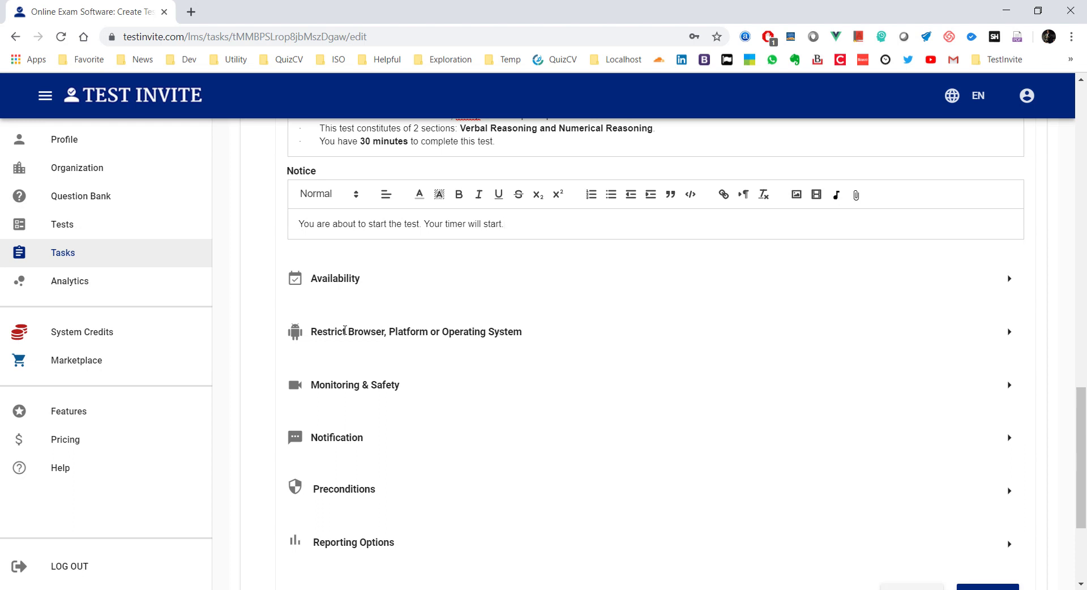
Step: Expand and collapse the Restrict Browser section, then save the task with the Aptitude Test step
click(1009, 333)
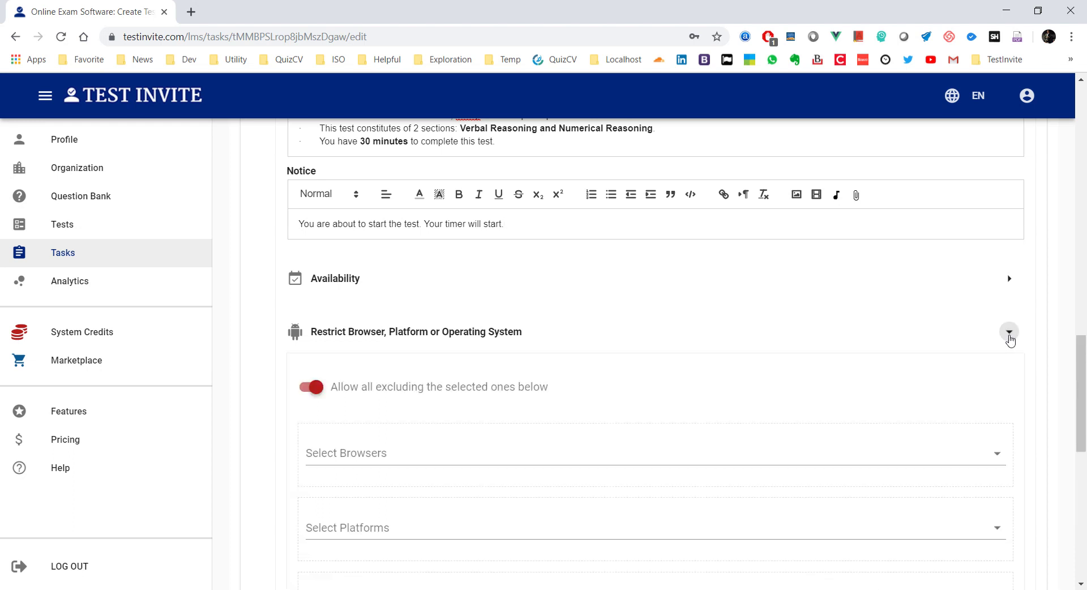
click(1010, 334)
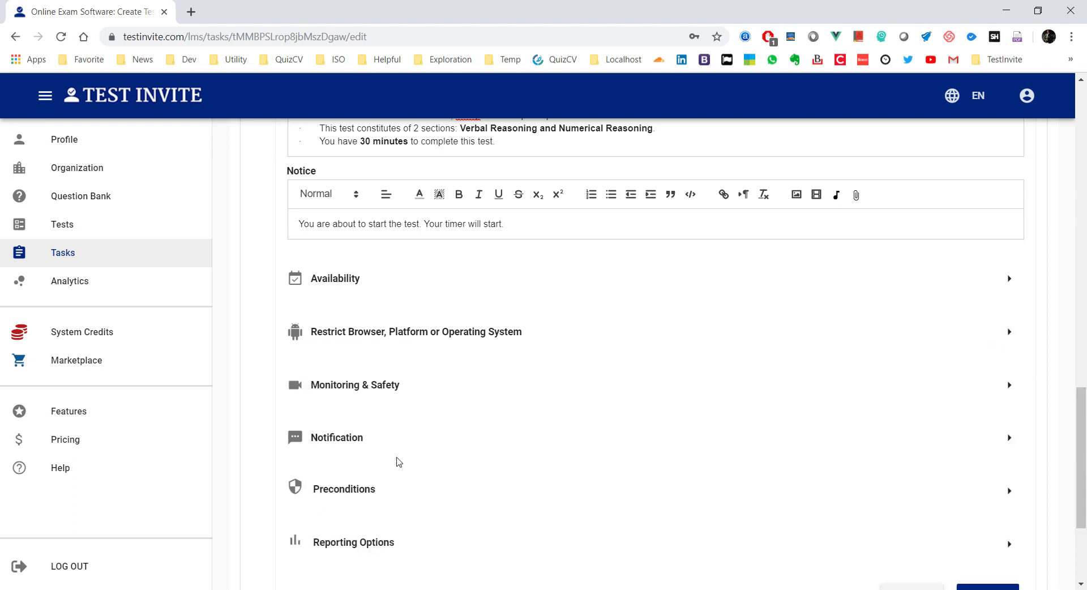
scroll(398, 461, up, 2)
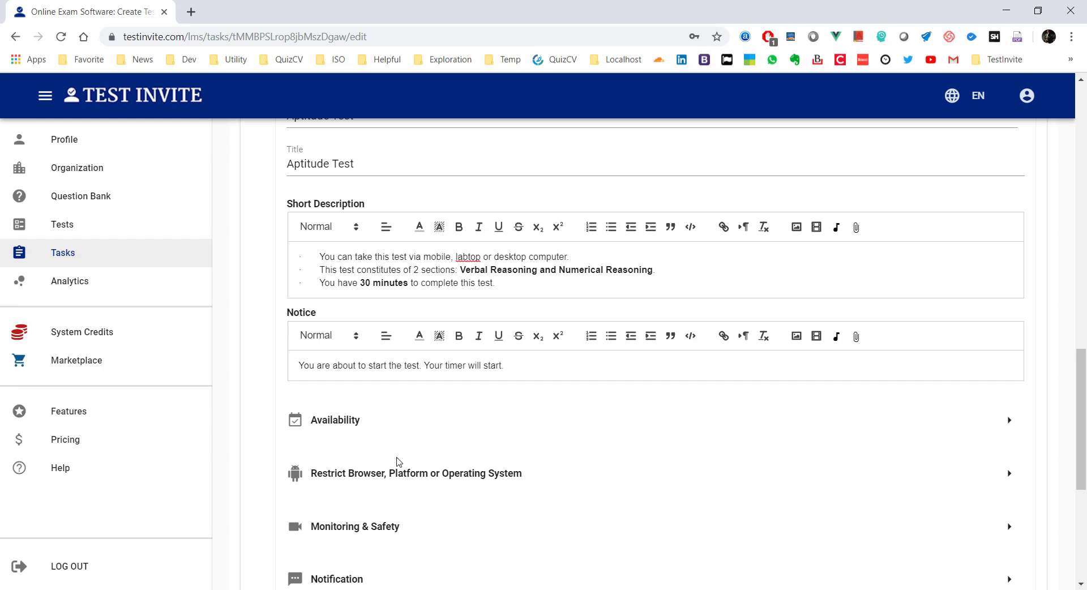
scroll(398, 462, down, 4)
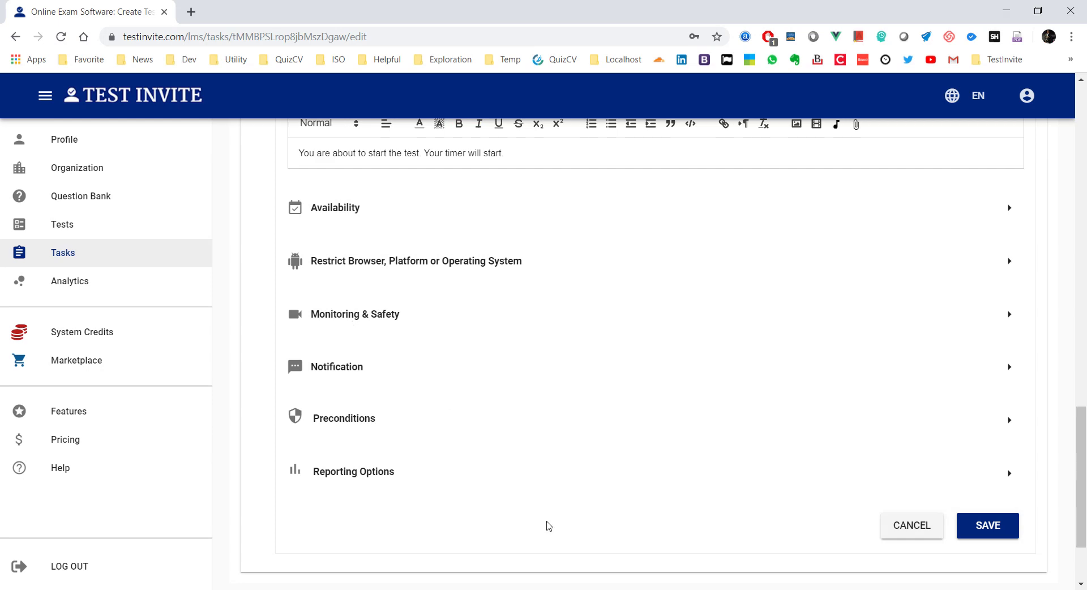
click(988, 526)
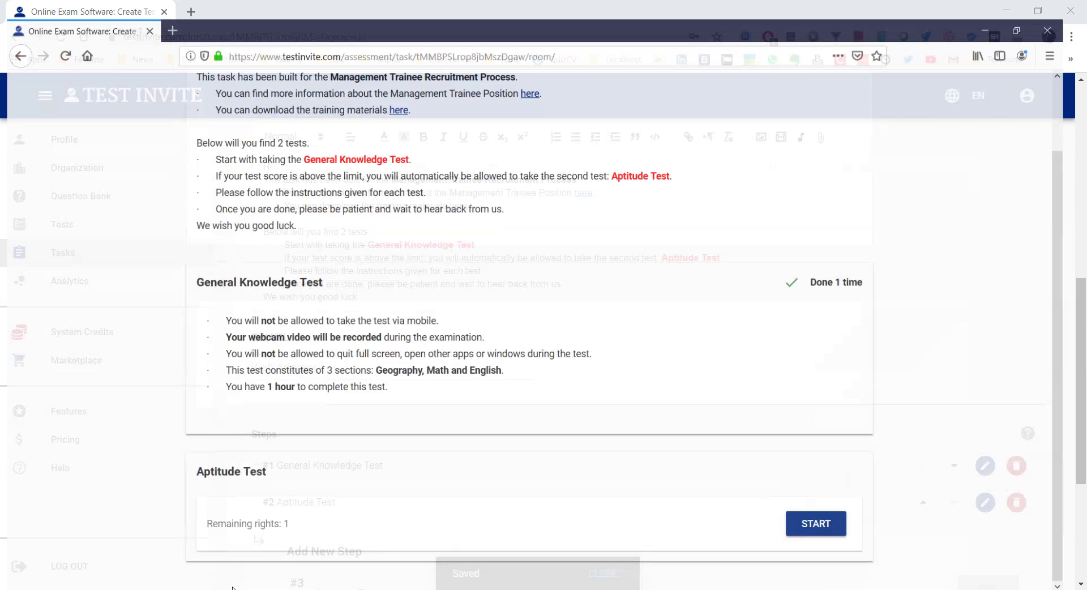
Step: Reload the candidate room, check the Aptitude Test start prompt's timer notice, cancel it, and return to the editor
click(60, 38)
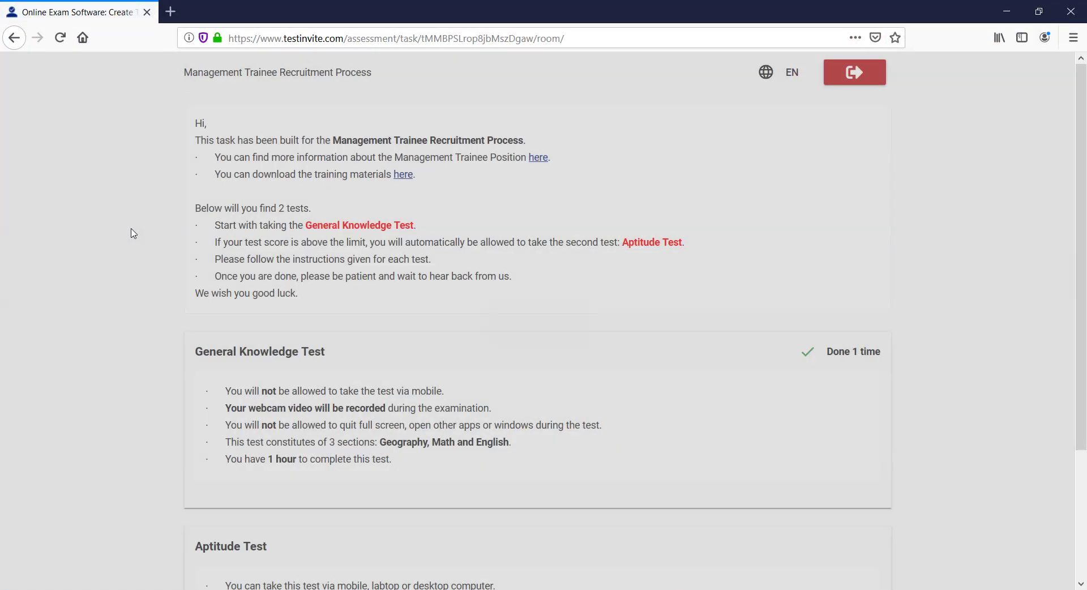
scroll(133, 233, down, 5)
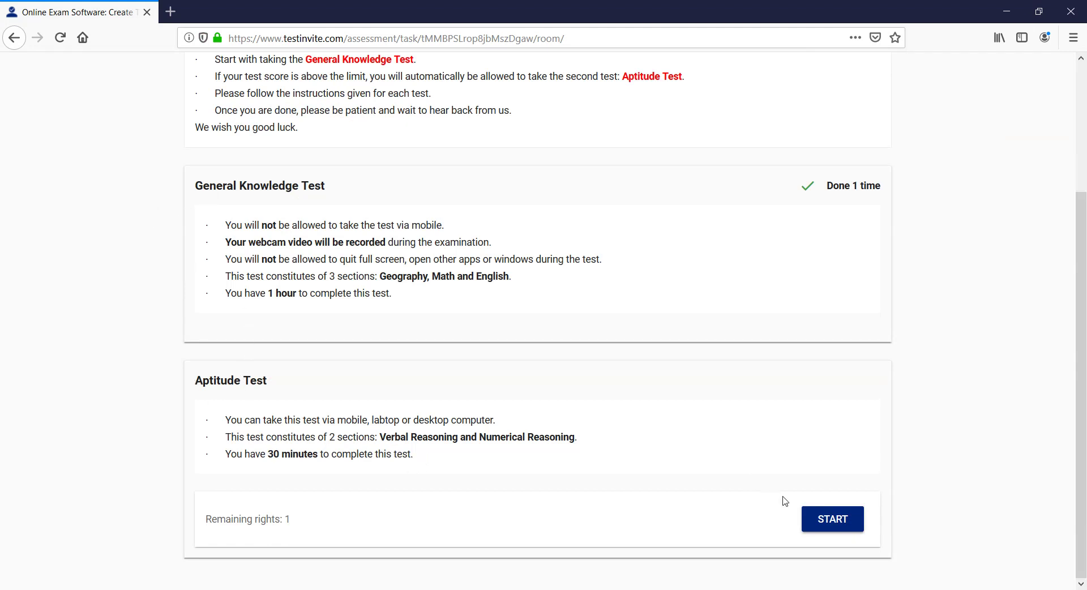
click(832, 520)
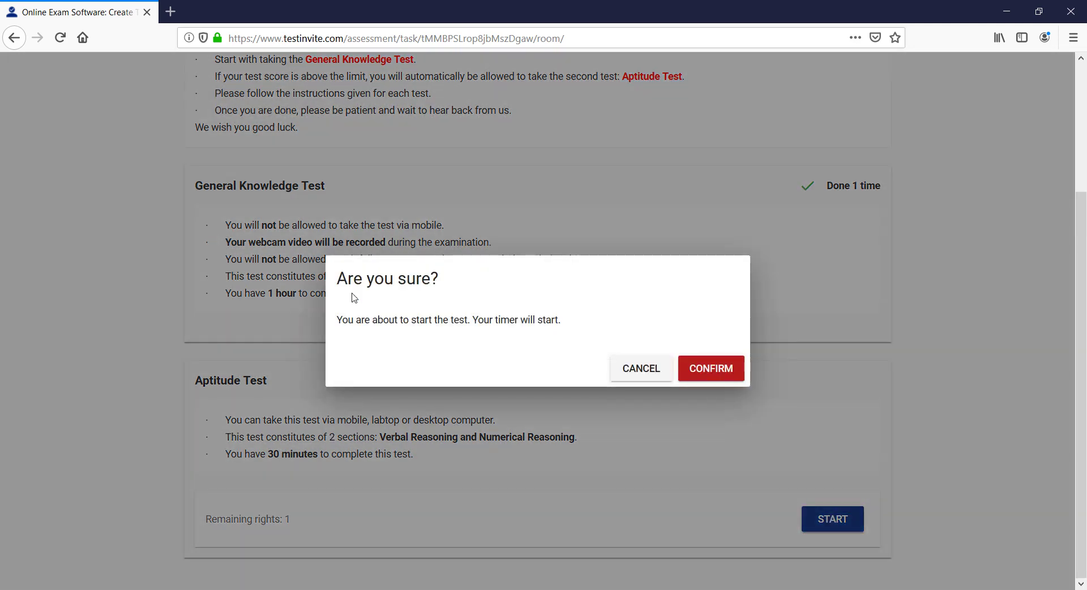
drag(335, 320, 592, 323)
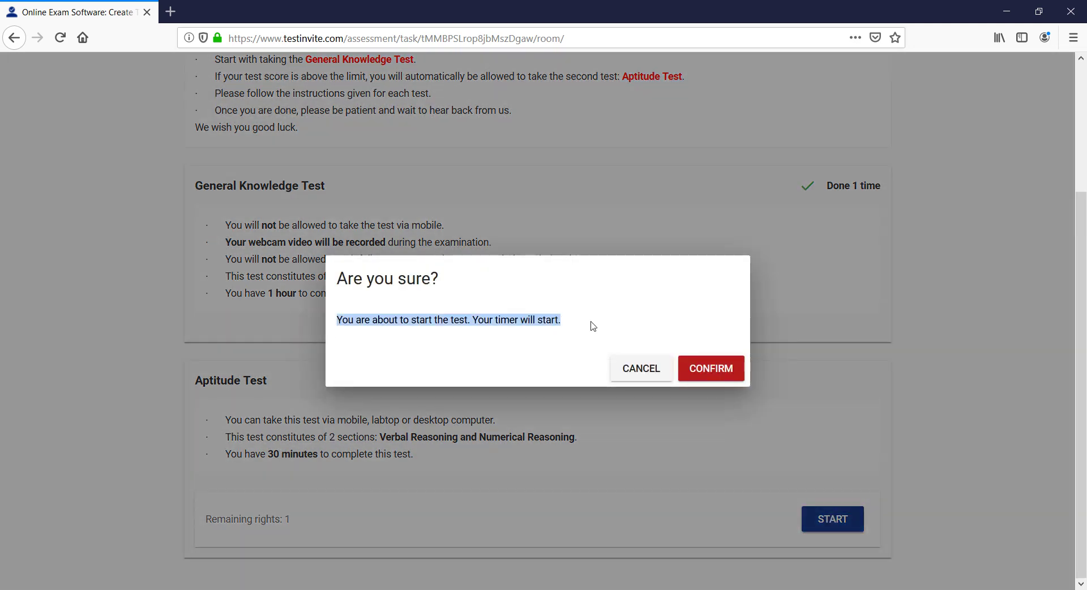
click(660, 377)
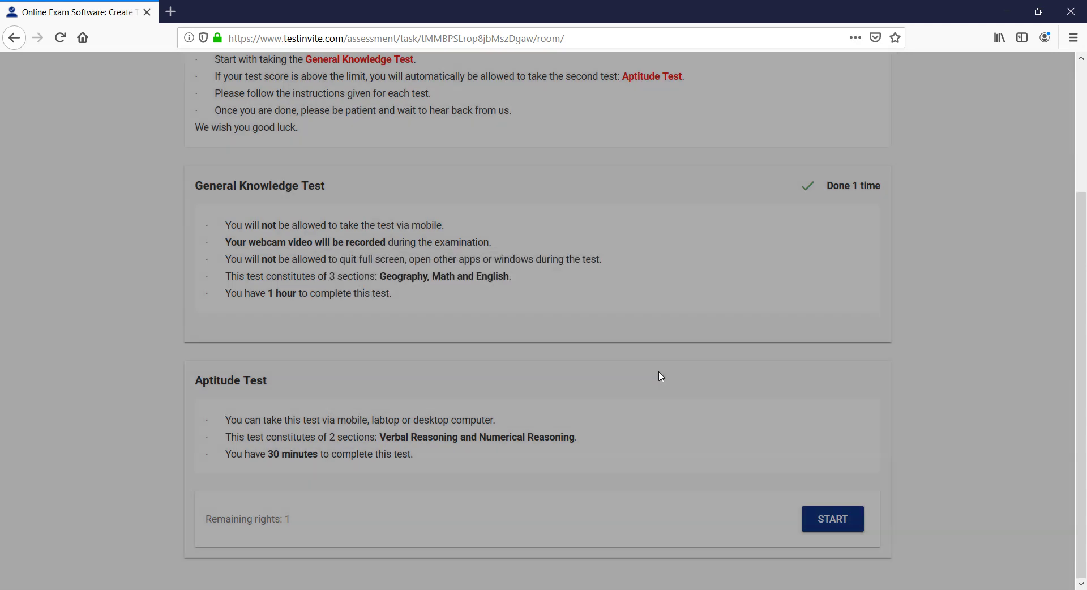
scroll(643, 364, up, 3)
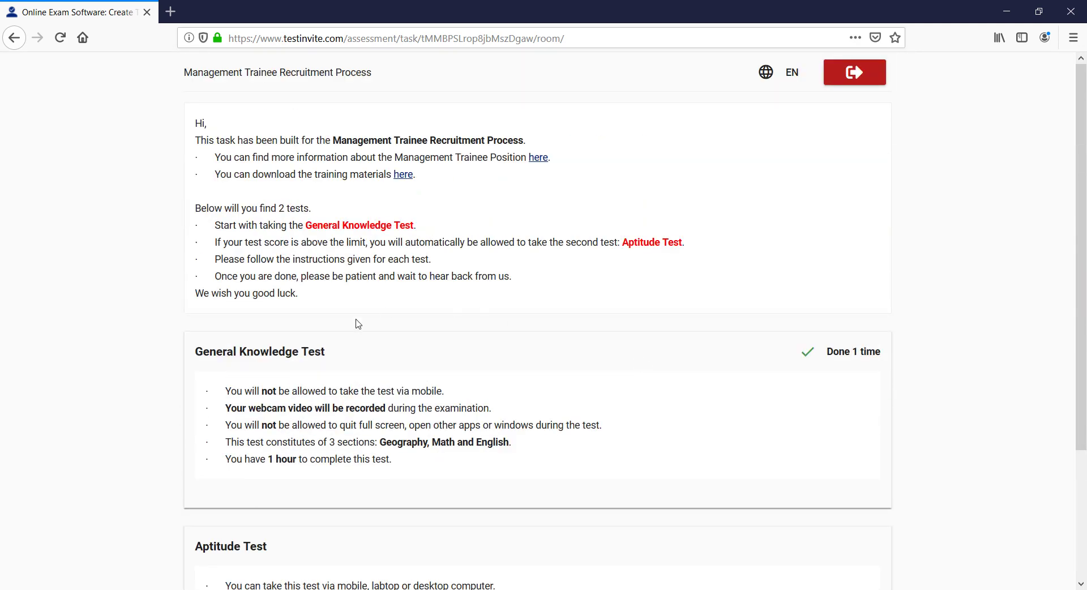
click(1000, 6)
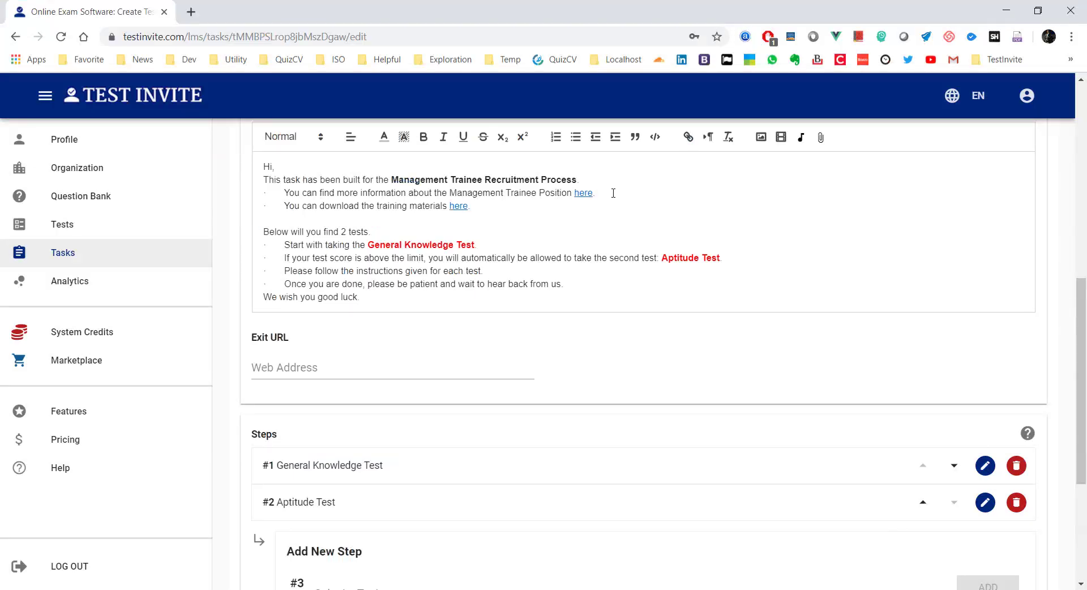
Step: Refresh the E-mails list until the invitation shows QUEUE, then go back to the Task tab's Steps
scroll(605, 201, up, 5)
scroll(605, 202, up, 2)
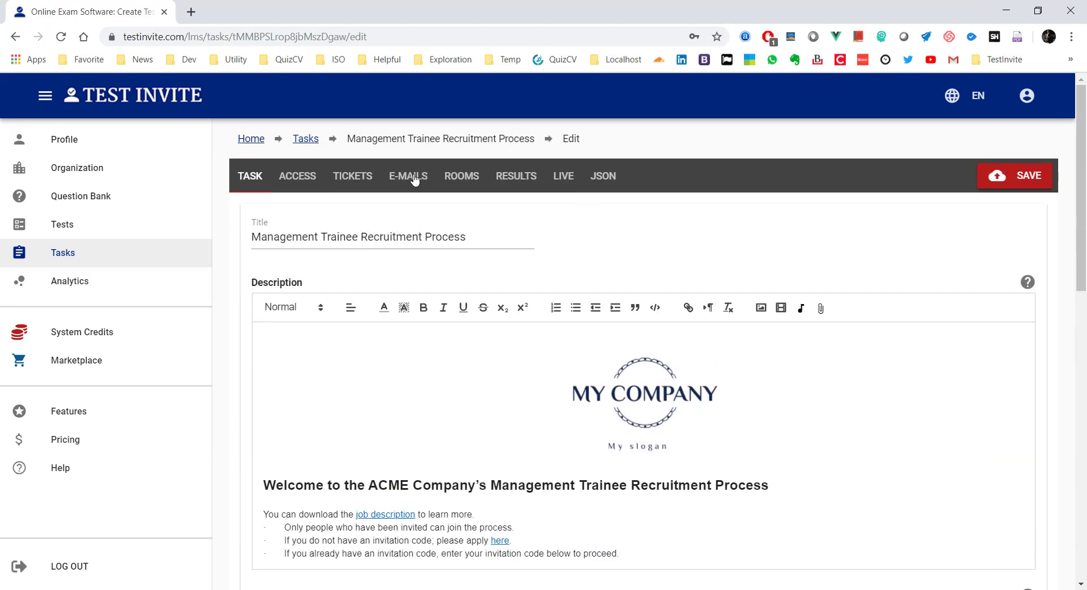
click(415, 177)
click(798, 323)
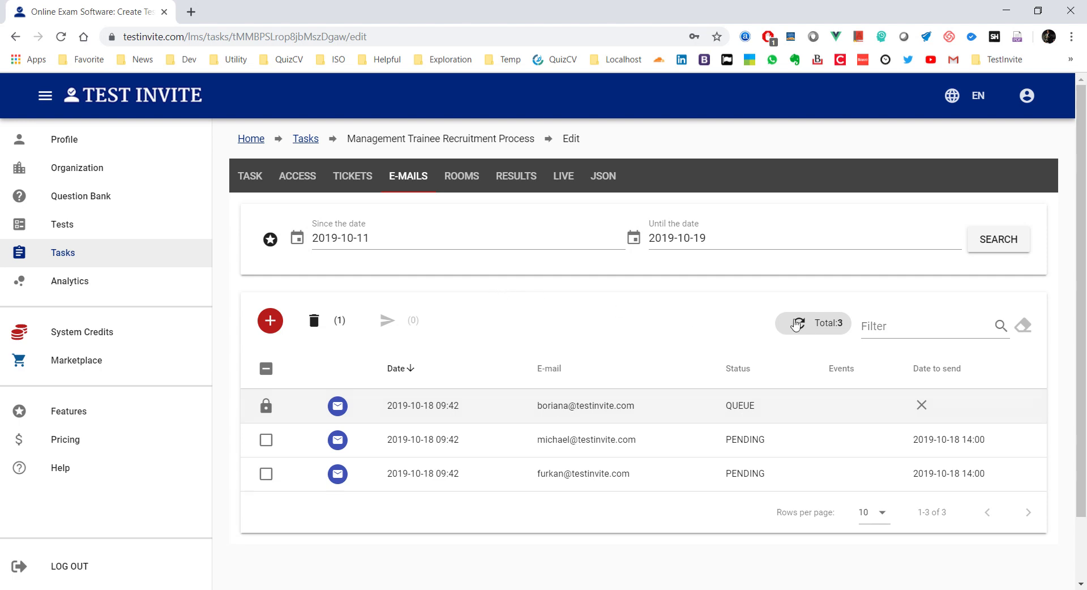
click(798, 323)
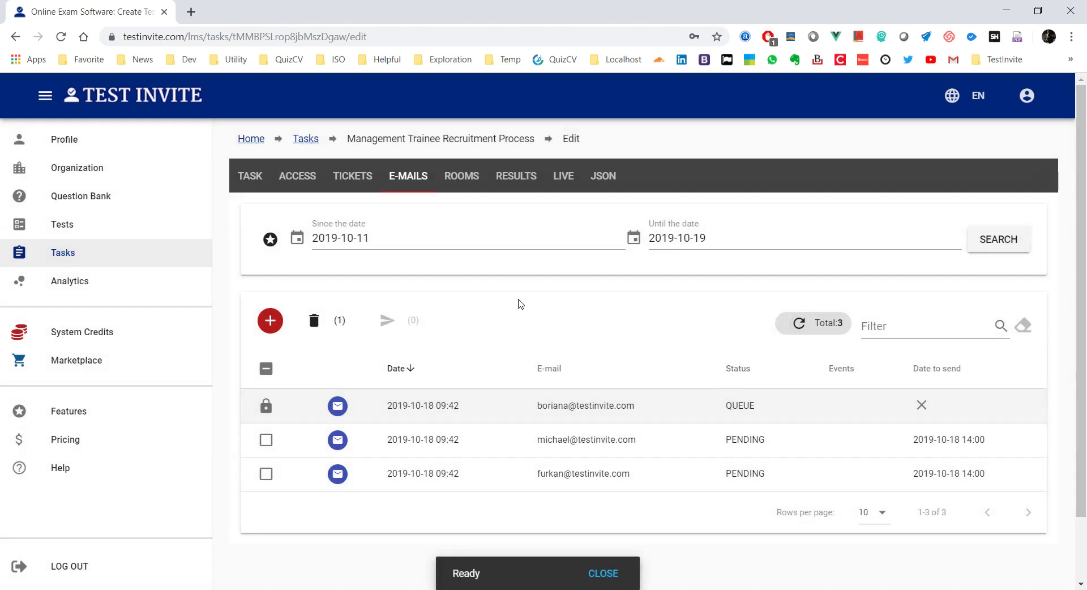
click(251, 180)
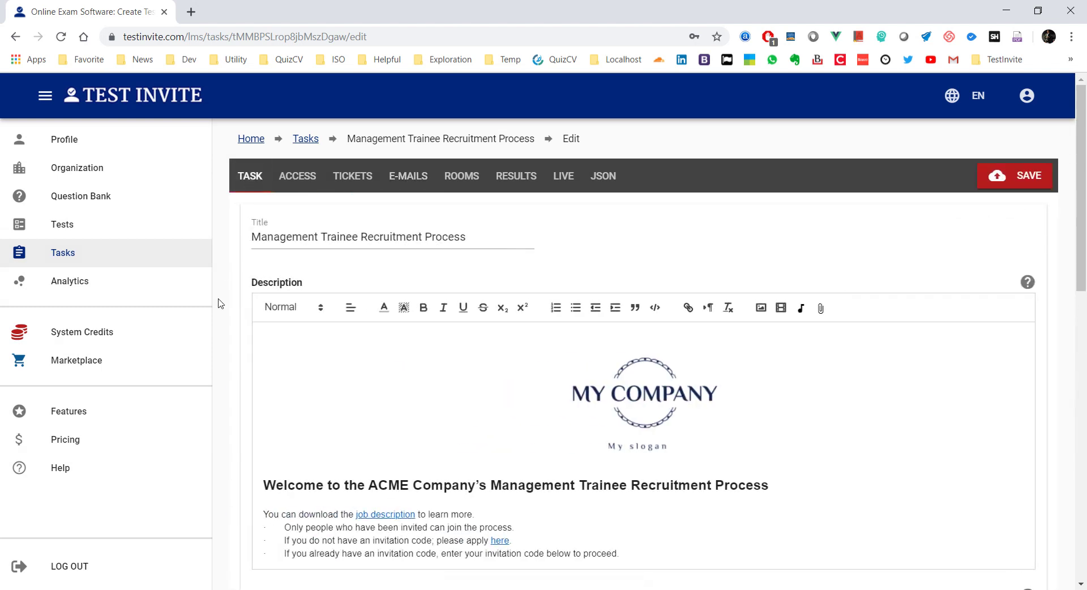
scroll(230, 303, down, 8)
scroll(230, 307, down, 4)
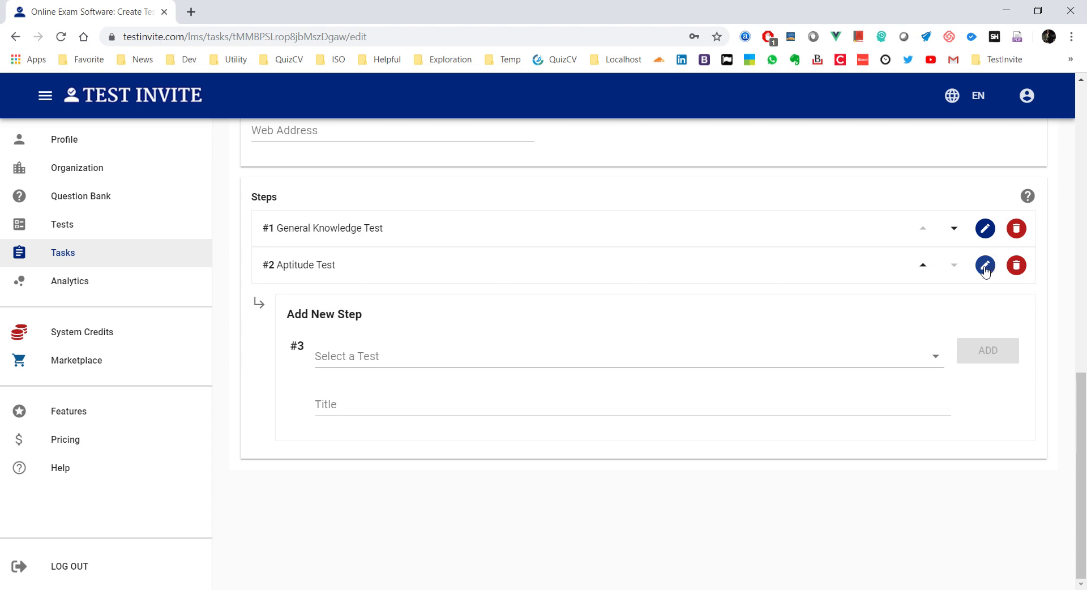
Step: Edit the Aptitude Test step and expand its Preconditions section
click(984, 266)
scroll(364, 338, down, 5)
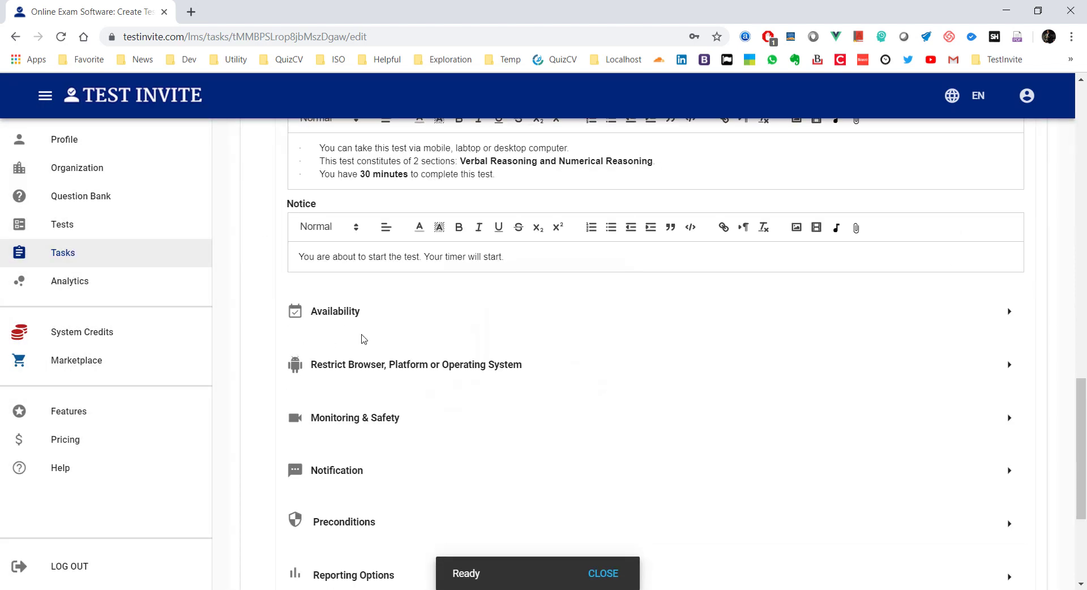
scroll(364, 338, down, 4)
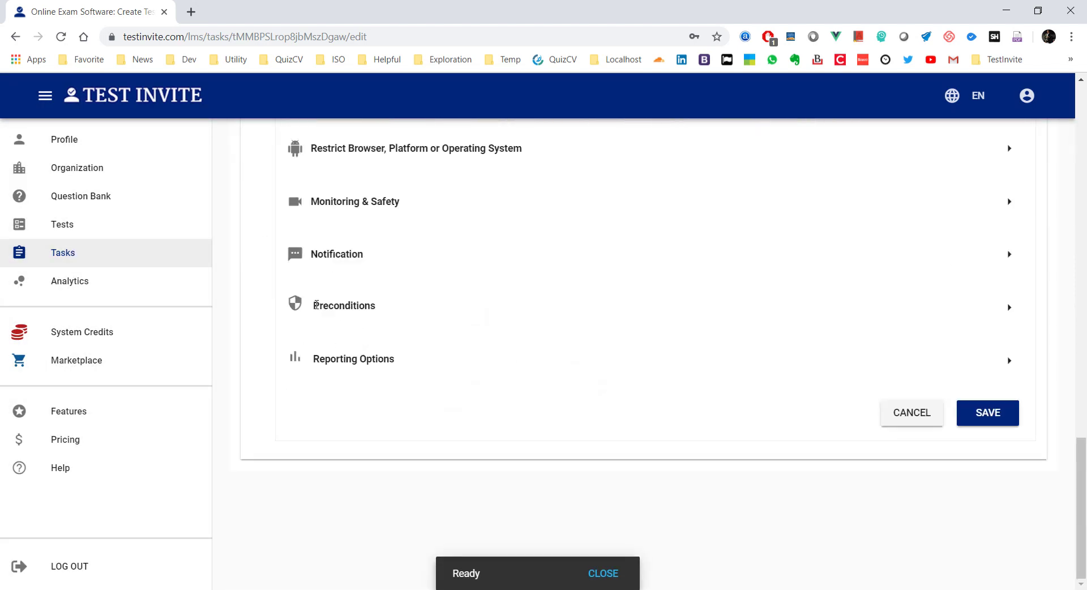
drag(314, 305, 386, 309)
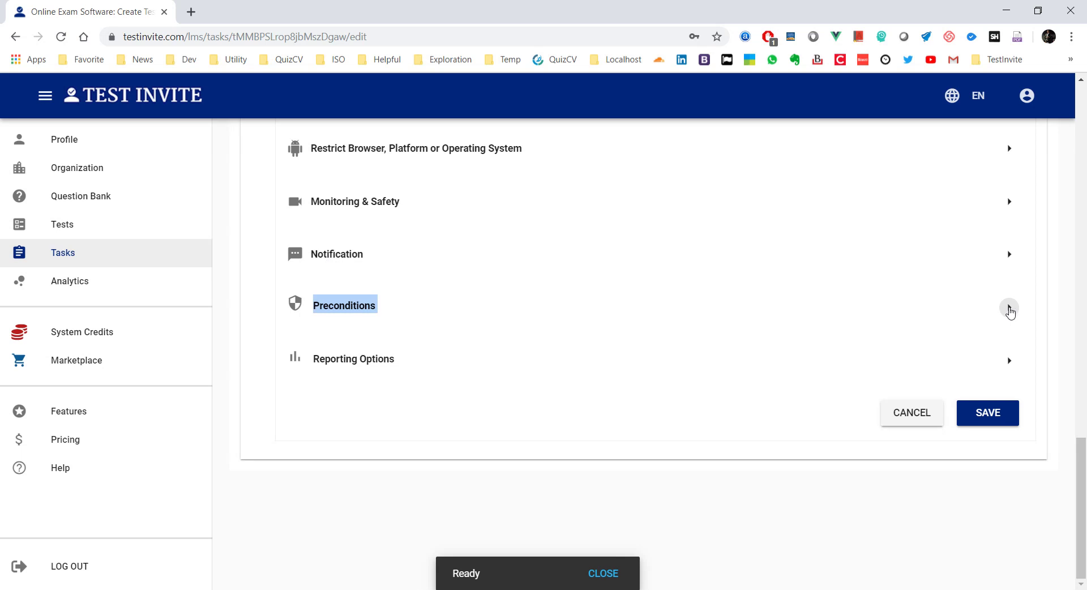
click(1010, 309)
scroll(462, 199, down, 3)
scroll(473, 241, up, 1)
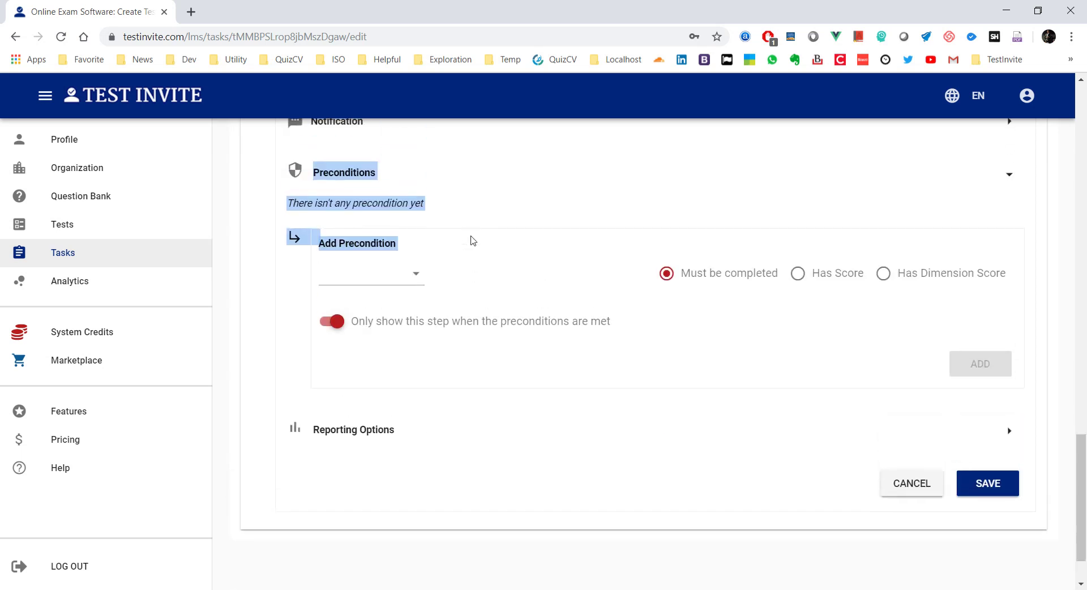
click(378, 200)
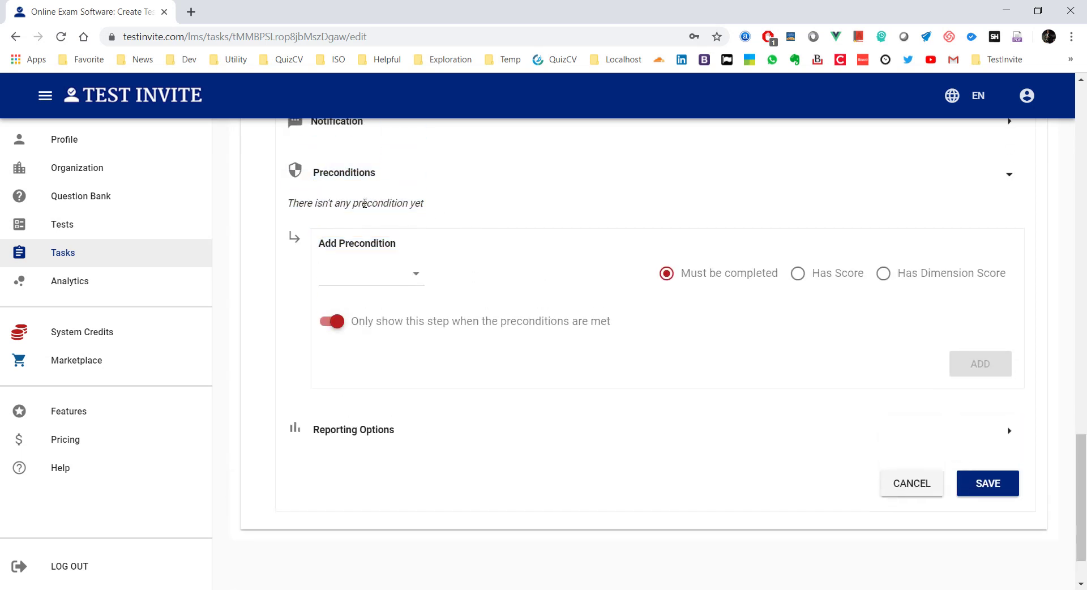
Step: Add a Step #1 Has Score Max > 50 precondition with Always show enabled, then save
click(353, 281)
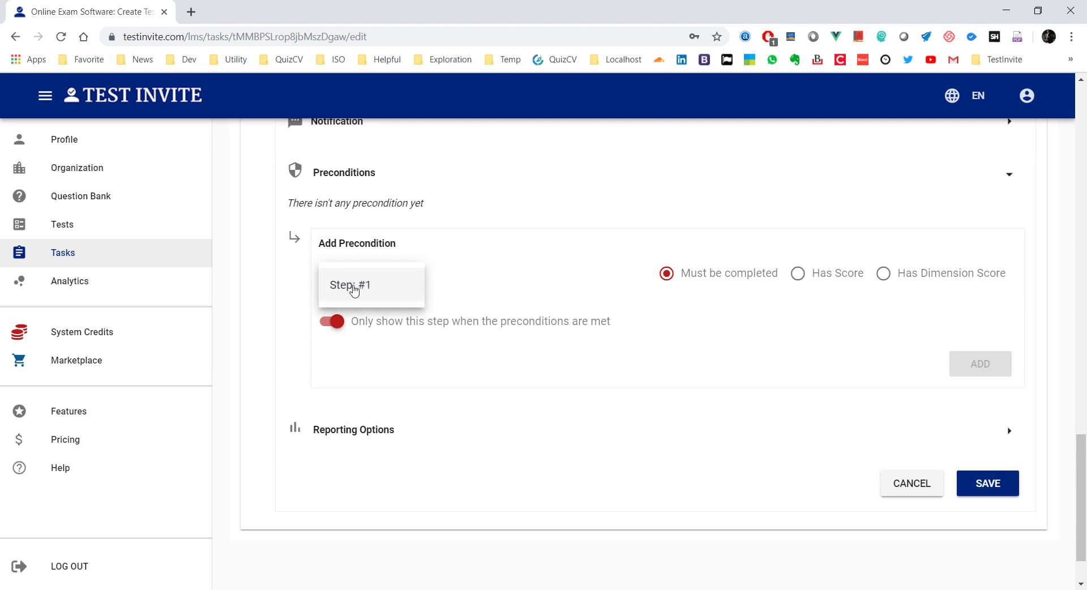
click(353, 282)
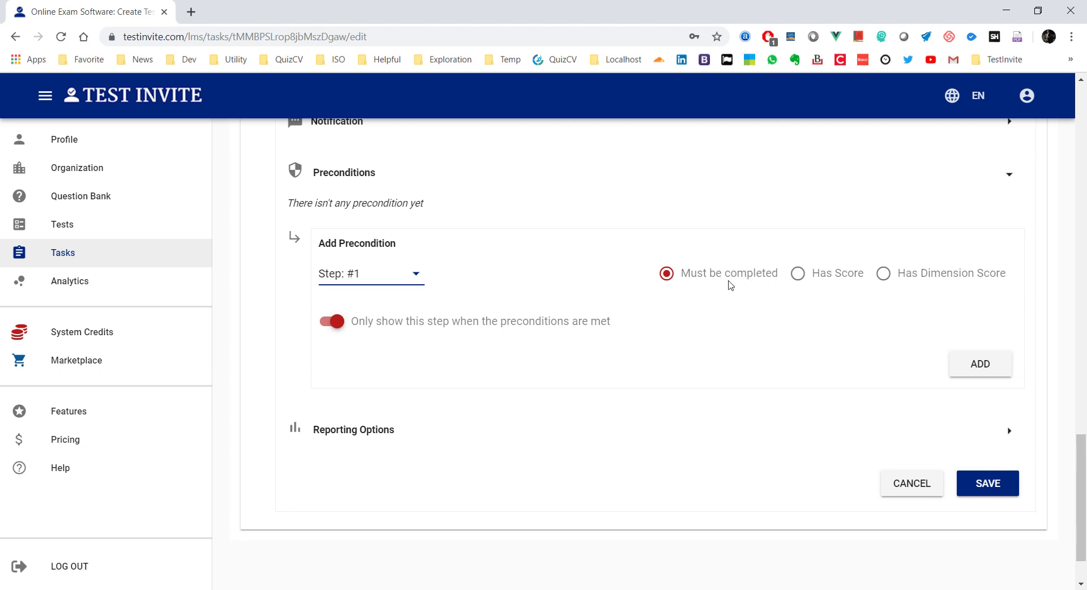
click(799, 277)
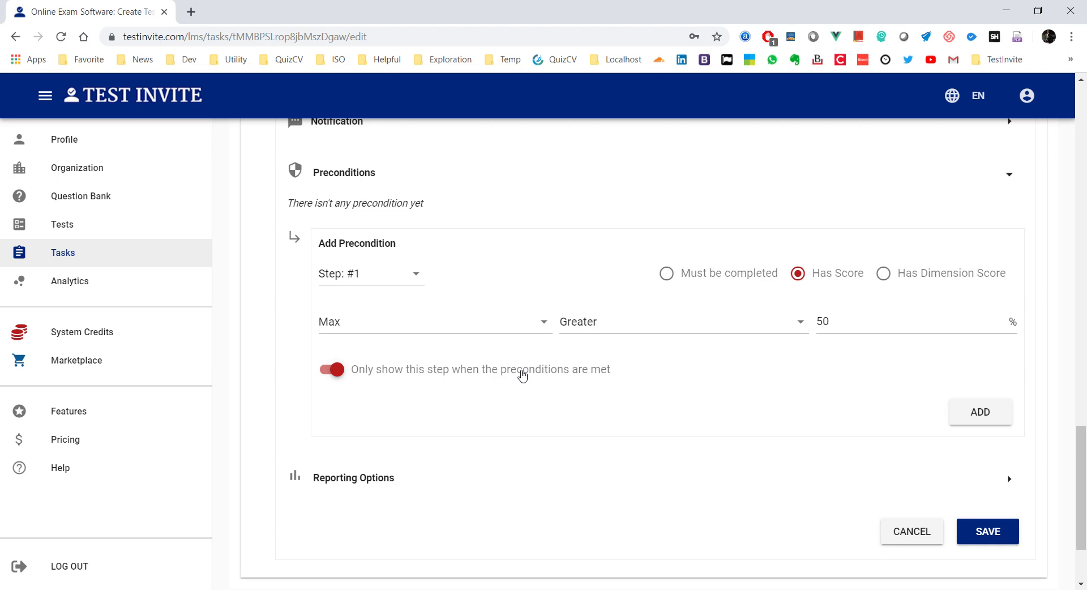
click(324, 372)
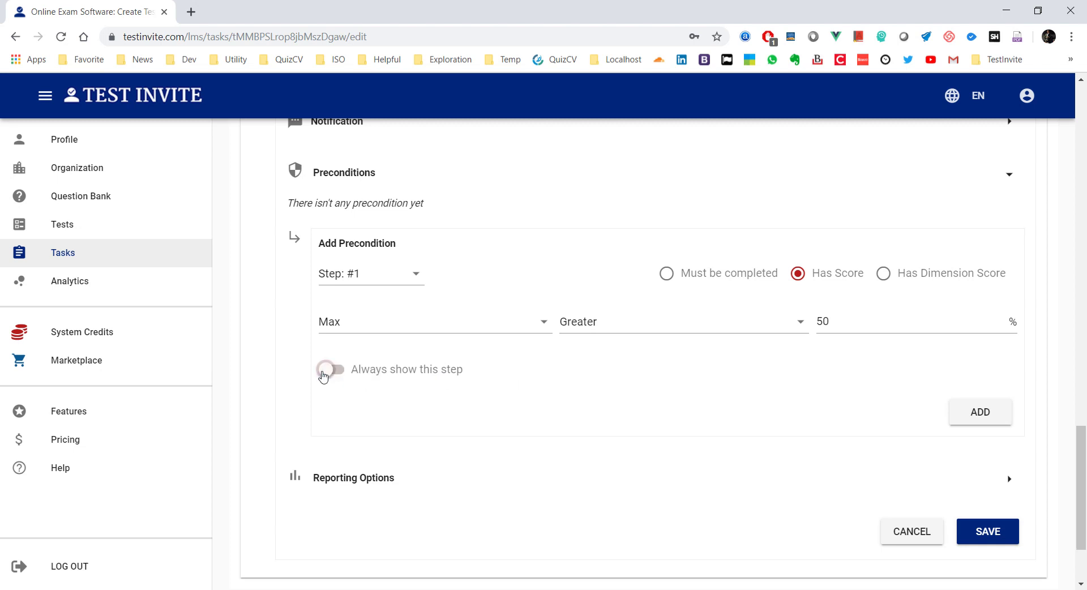
click(954, 412)
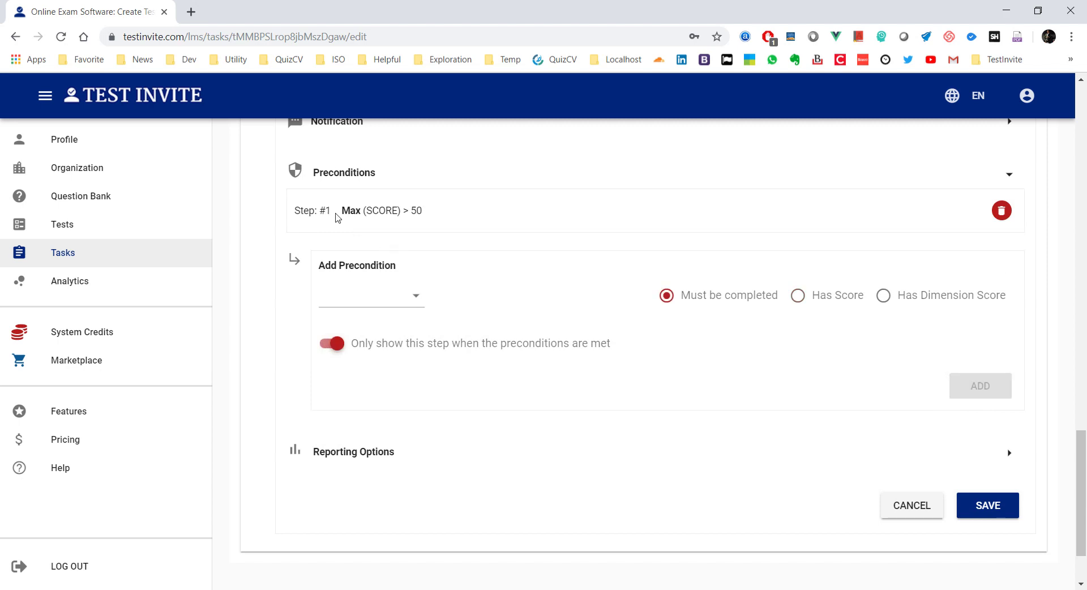
click(988, 505)
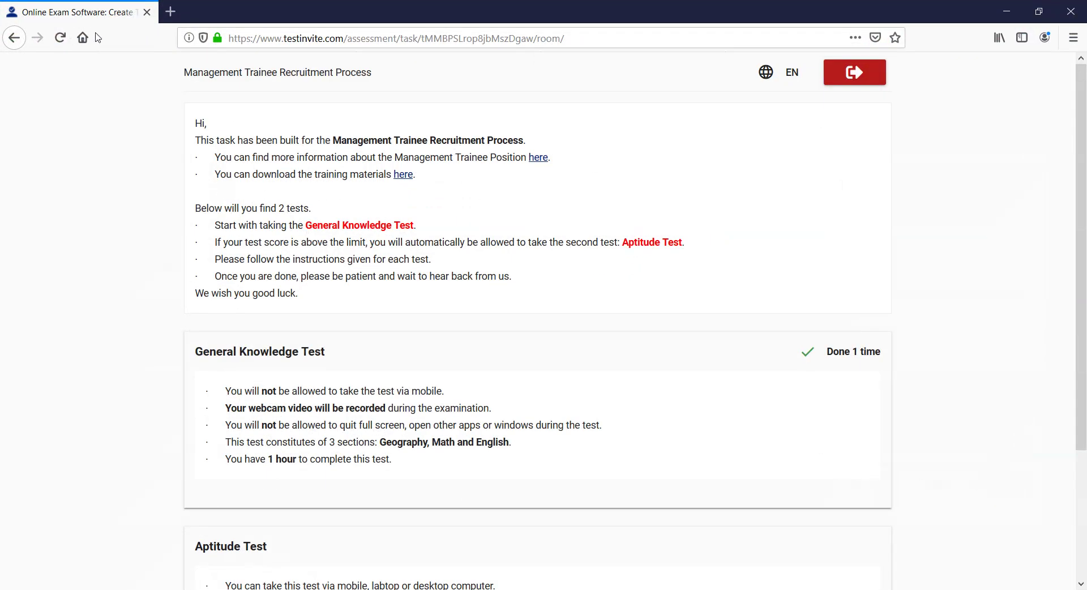
Step: Reload the candidate room and confirm the Aptitude Test is locked until prerequisites are met
click(60, 37)
scroll(126, 215, down, 5)
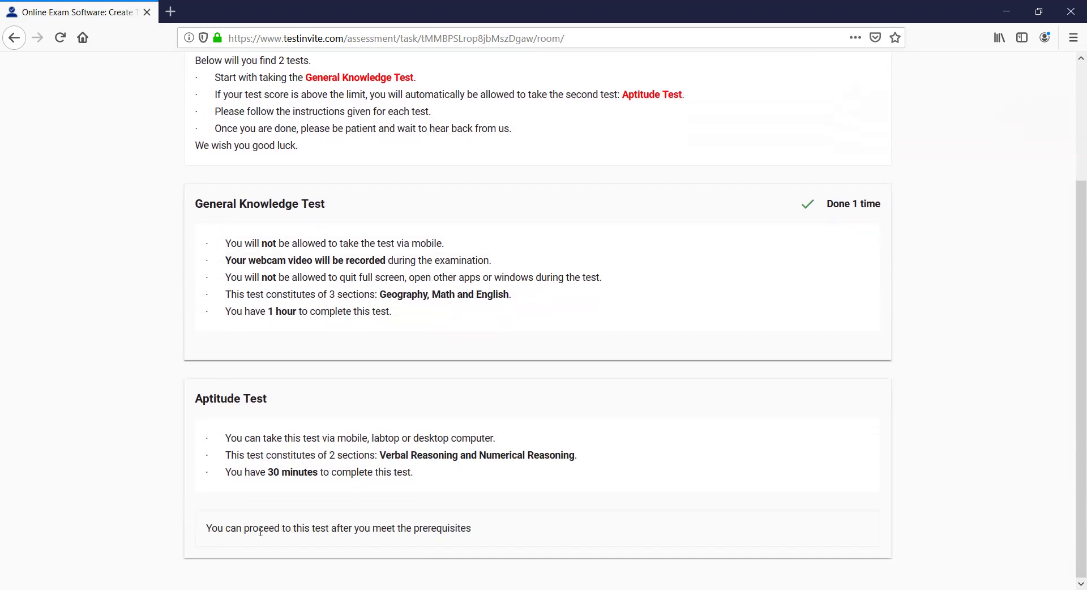
drag(207, 528, 502, 535)
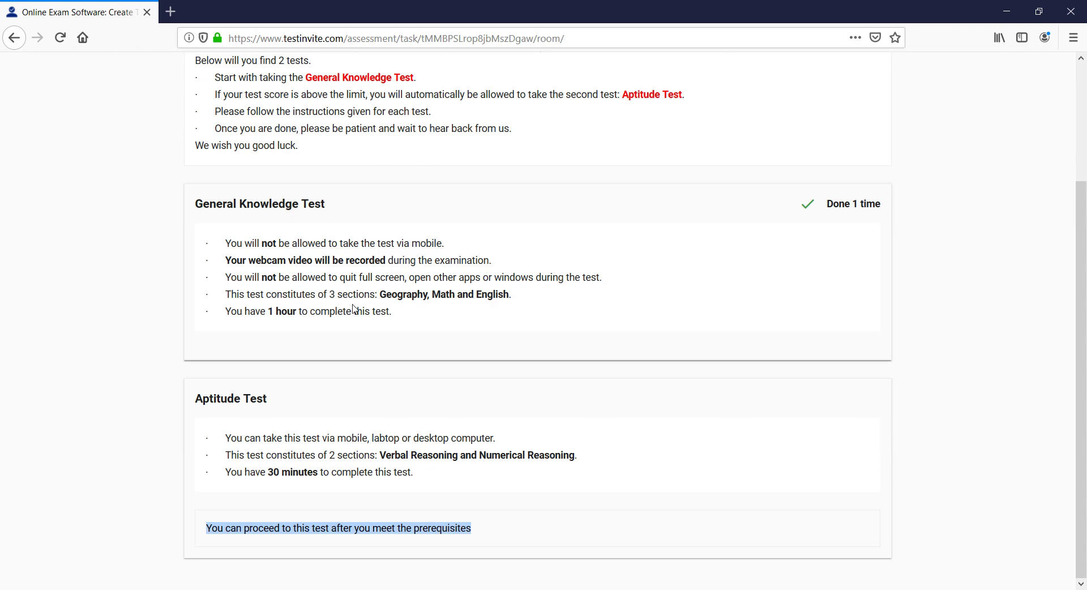
click(1007, 11)
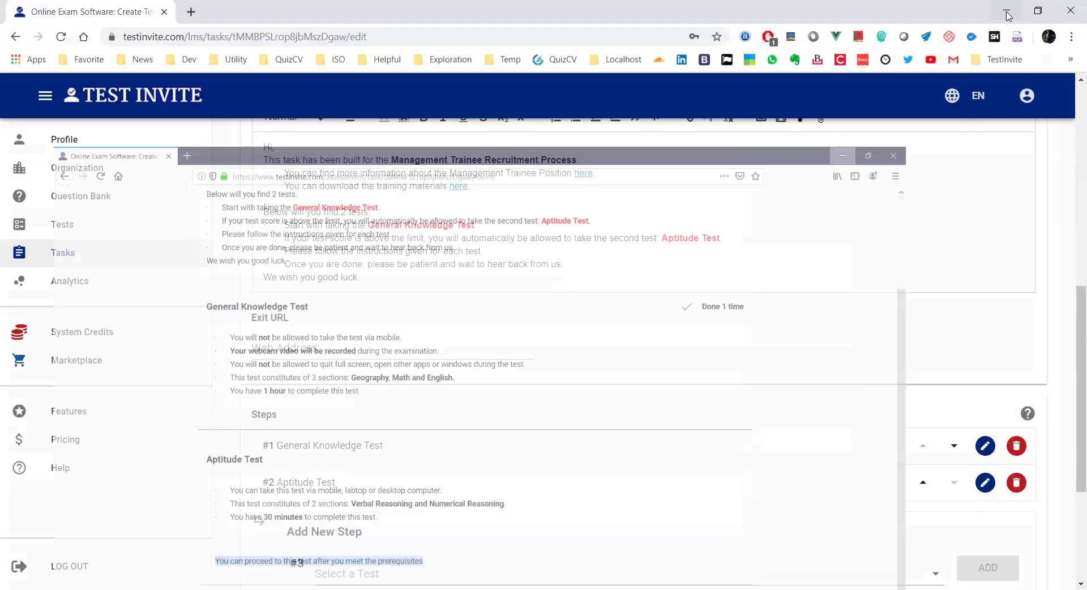
scroll(621, 170, up, 8)
scroll(579, 179, up, 1)
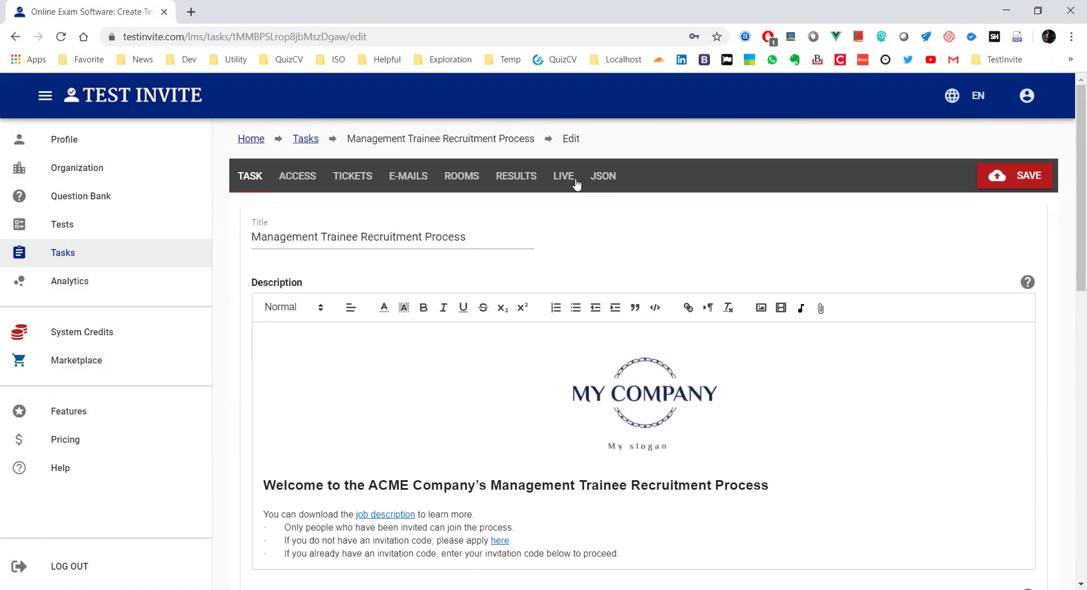
click(424, 184)
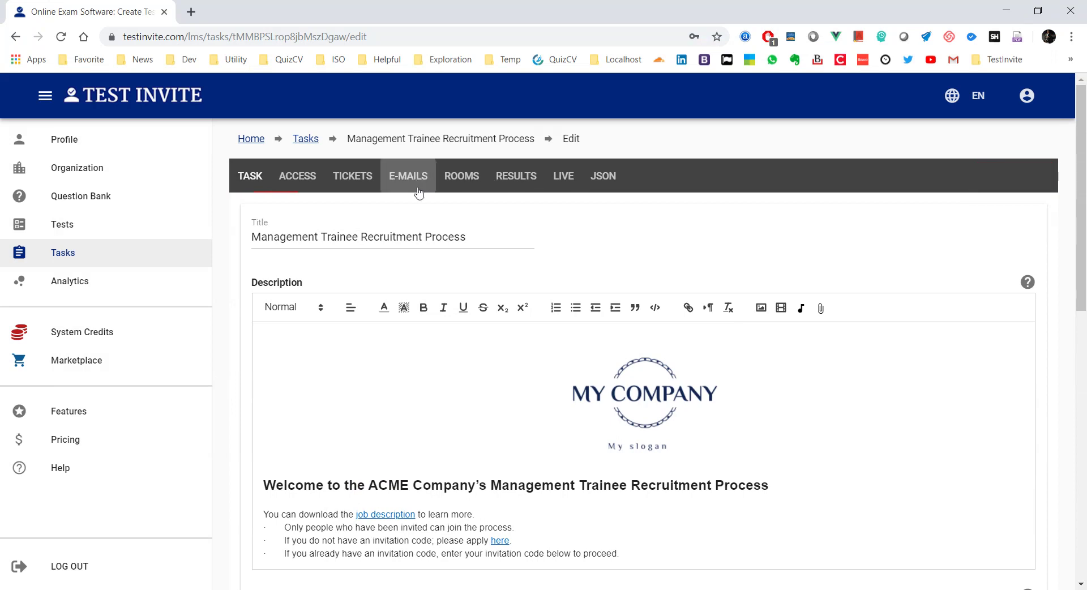
click(799, 324)
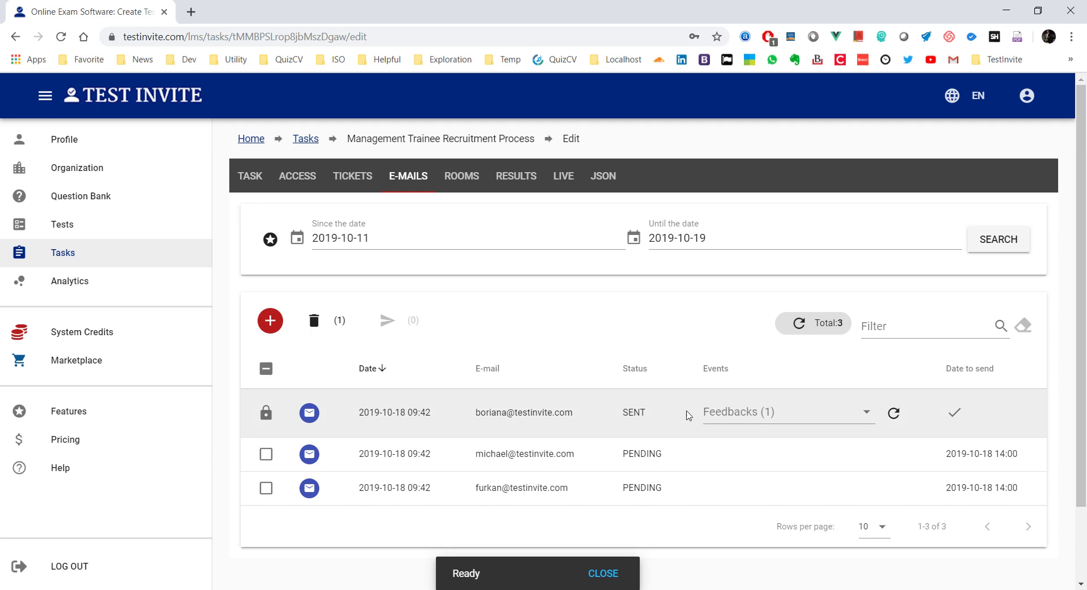
click(784, 418)
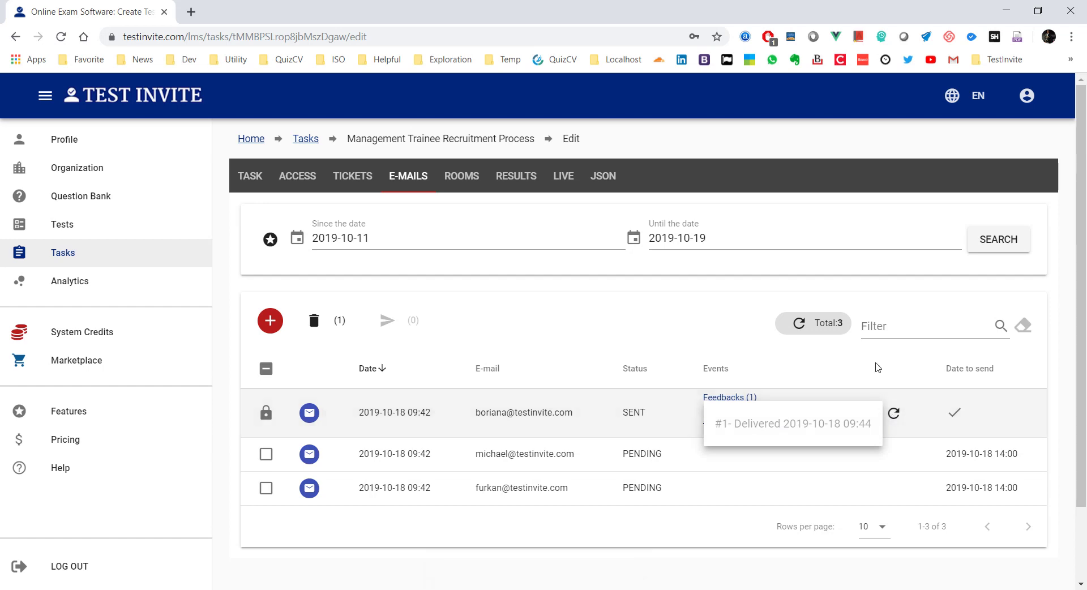
click(893, 419)
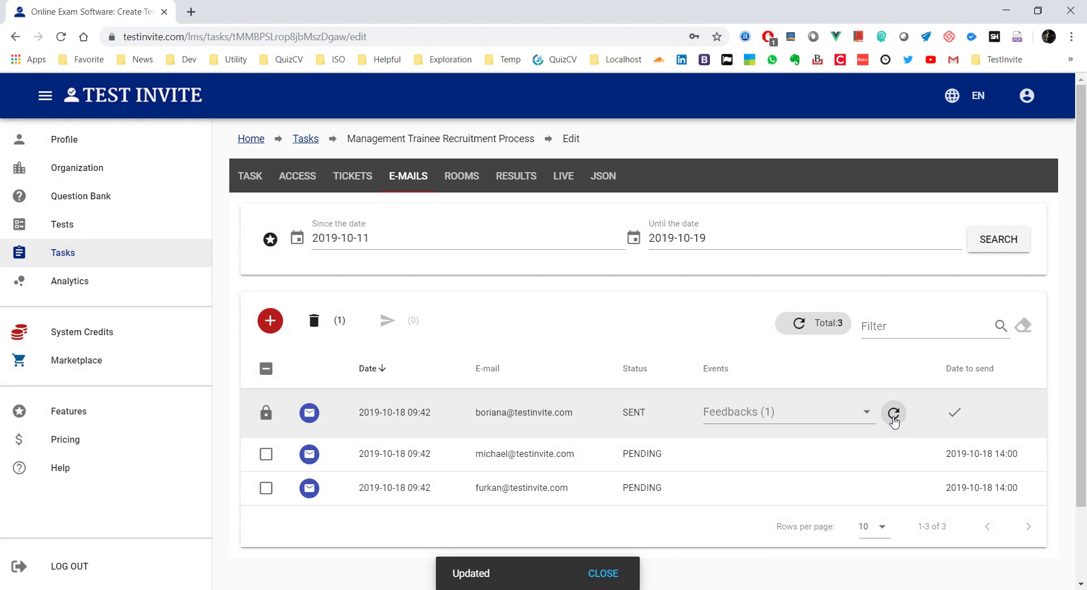
click(799, 419)
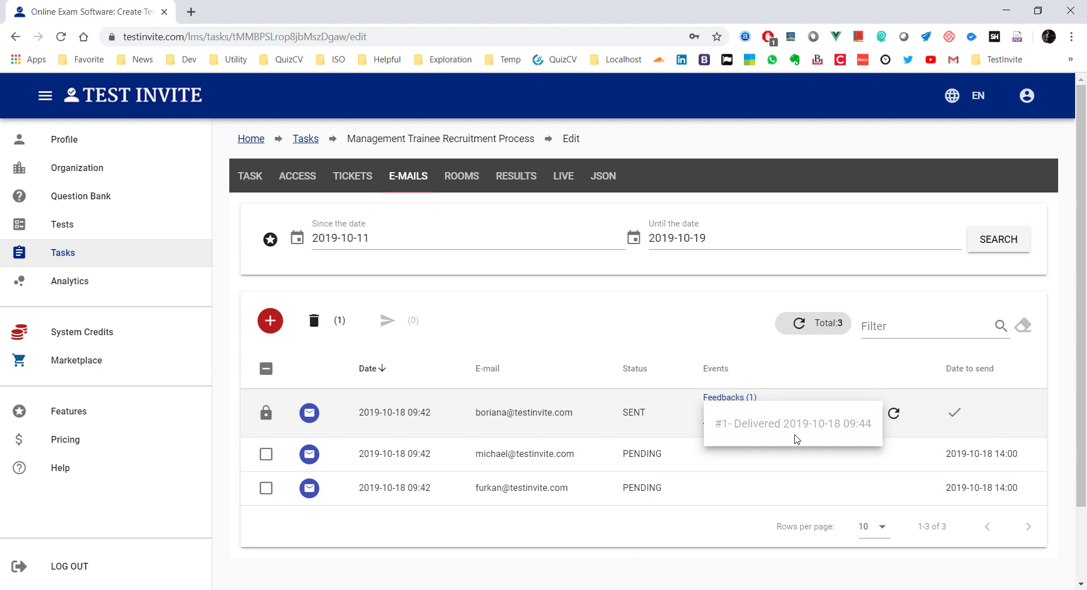
click(611, 324)
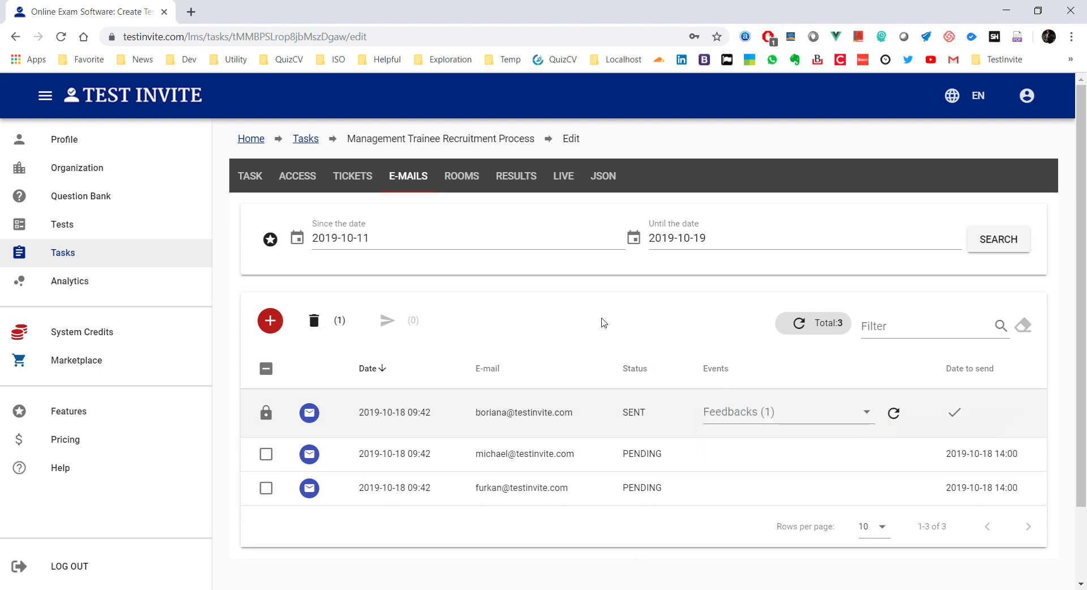
Step: Set the task's access mode to By Asking 1 Credential
click(301, 177)
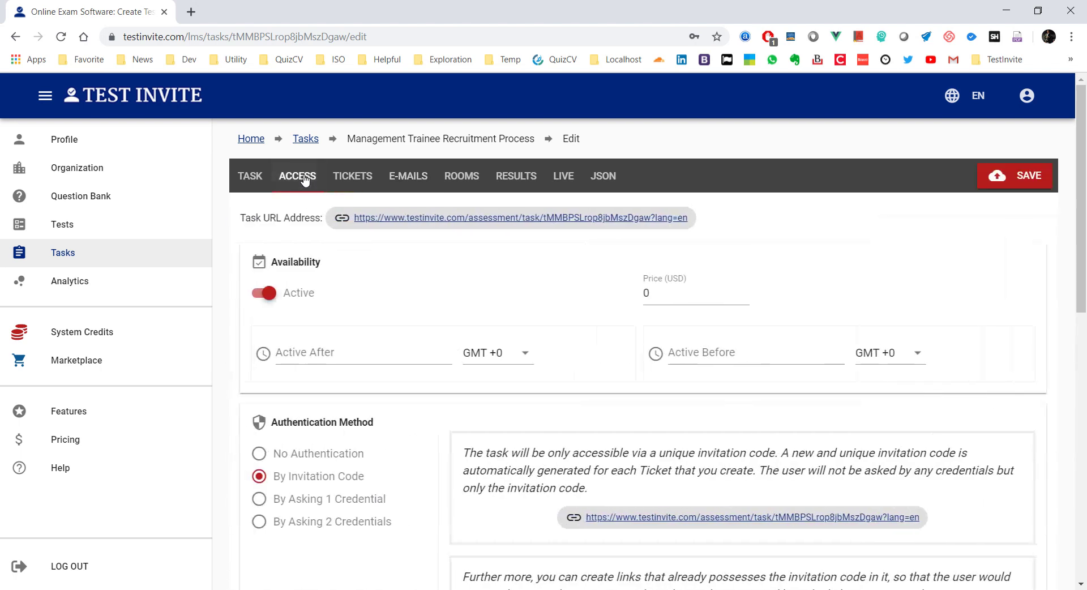
scroll(368, 329, down, 1)
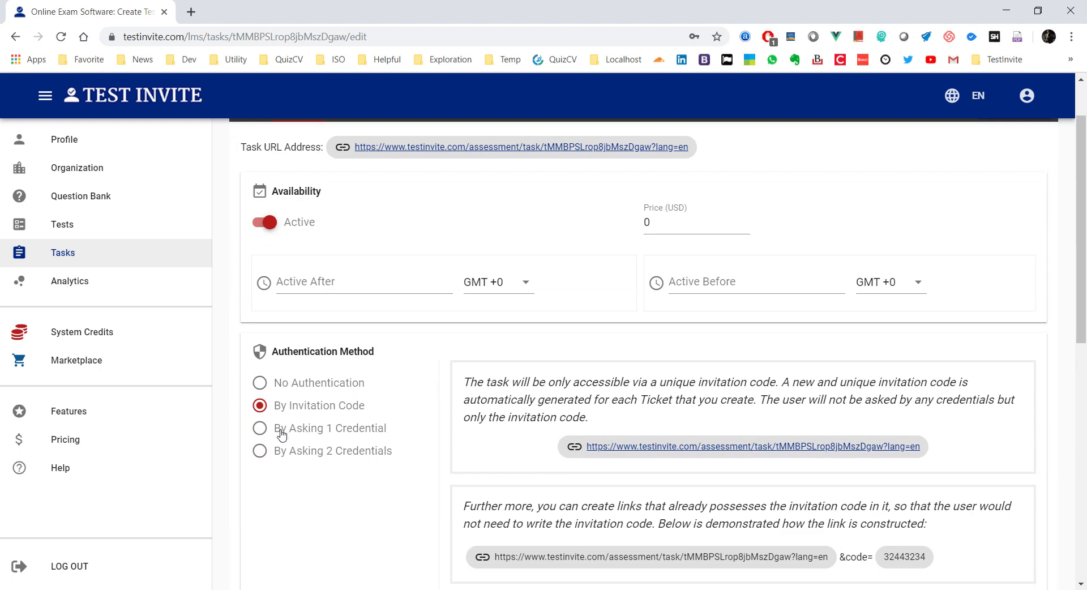
click(281, 435)
scroll(381, 434, down, 2)
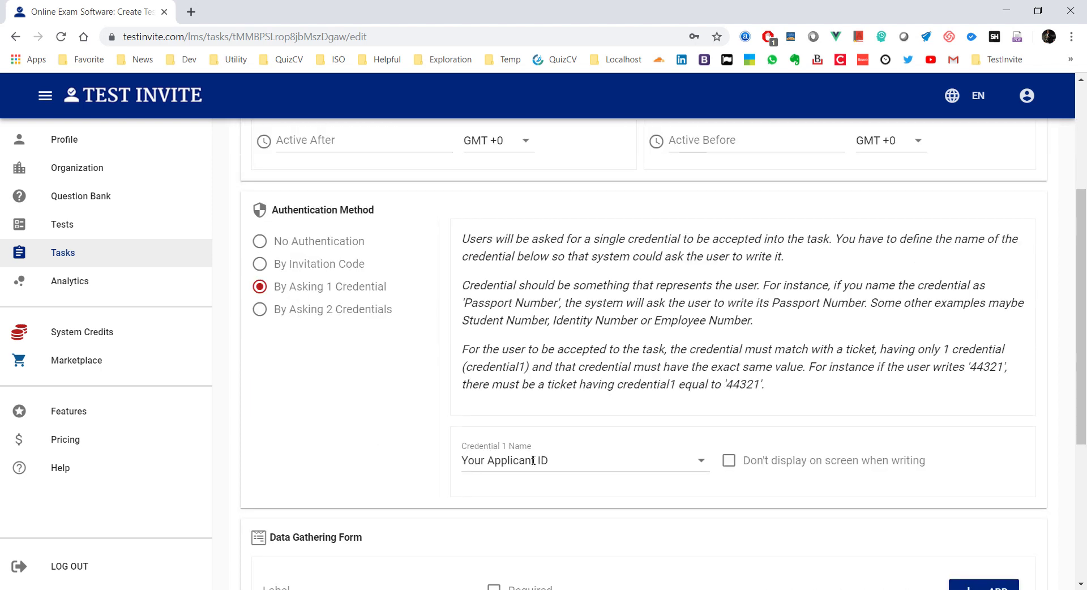
Step: Rename Credential 1 from 'Your Applicant ID' to 'Applicant ID'
click(477, 459)
click(480, 459)
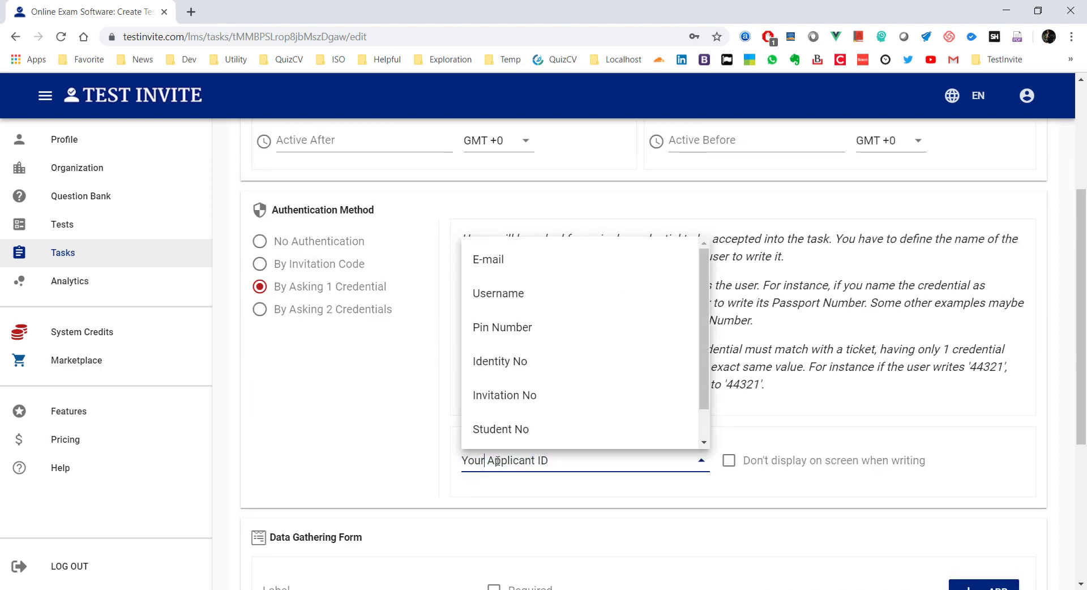
click(422, 466)
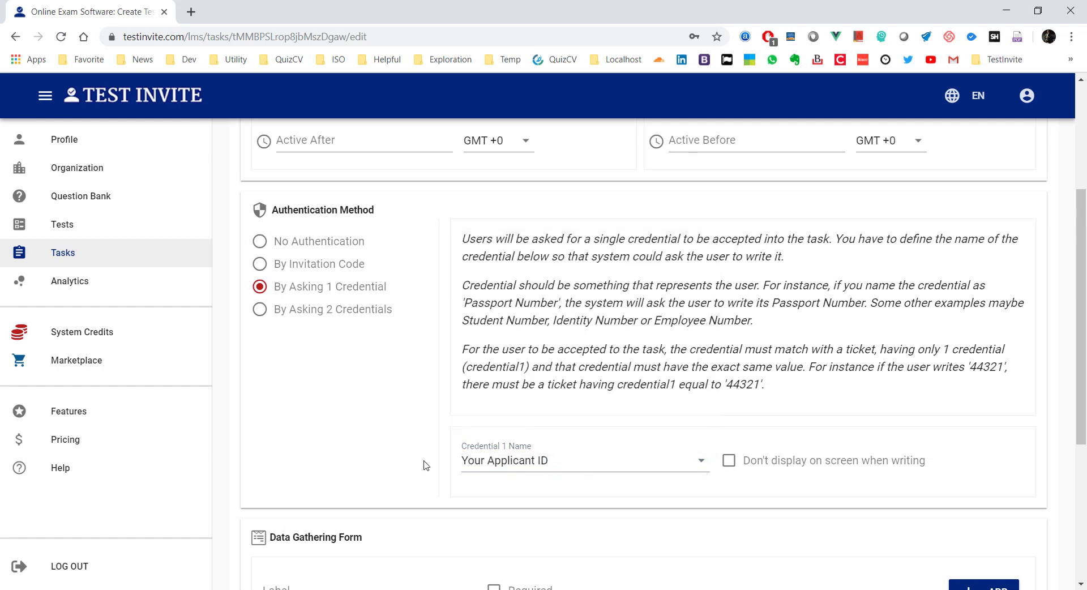
click(485, 460)
key(BackSpace)
key(BackSpace)
key(BackSpace)
key(BackSpace)
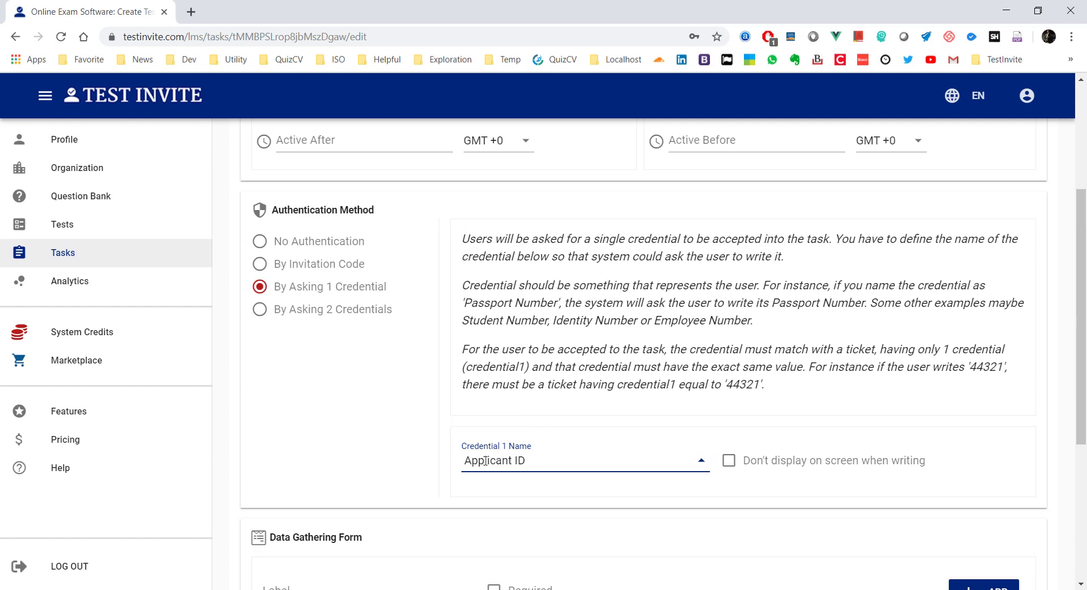
key(Delete)
scroll(617, 437, down, 1)
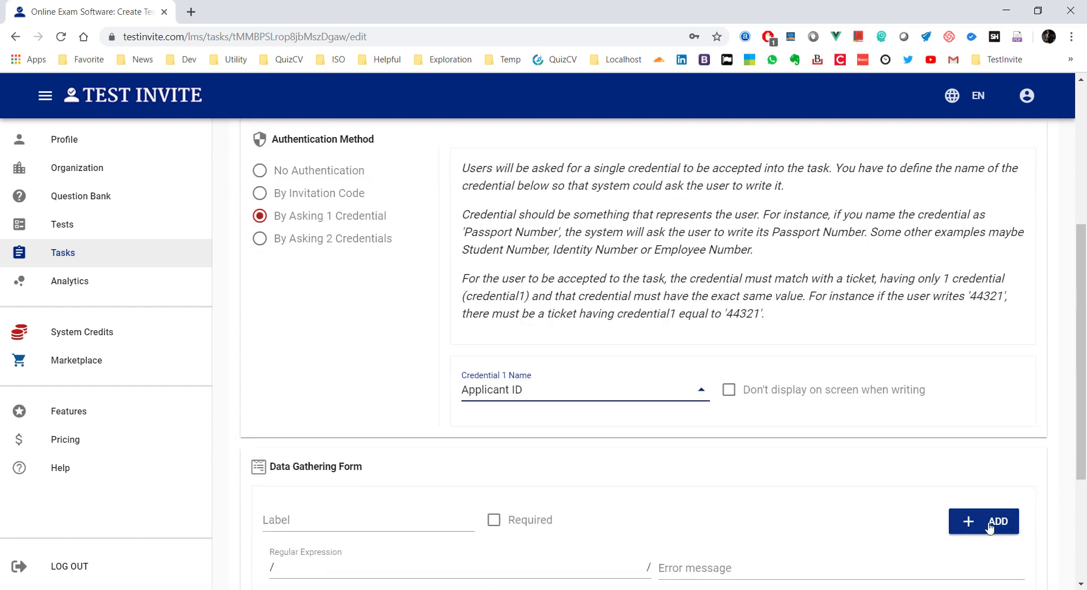
scroll(950, 479, down, 3)
scroll(900, 416, up, 10)
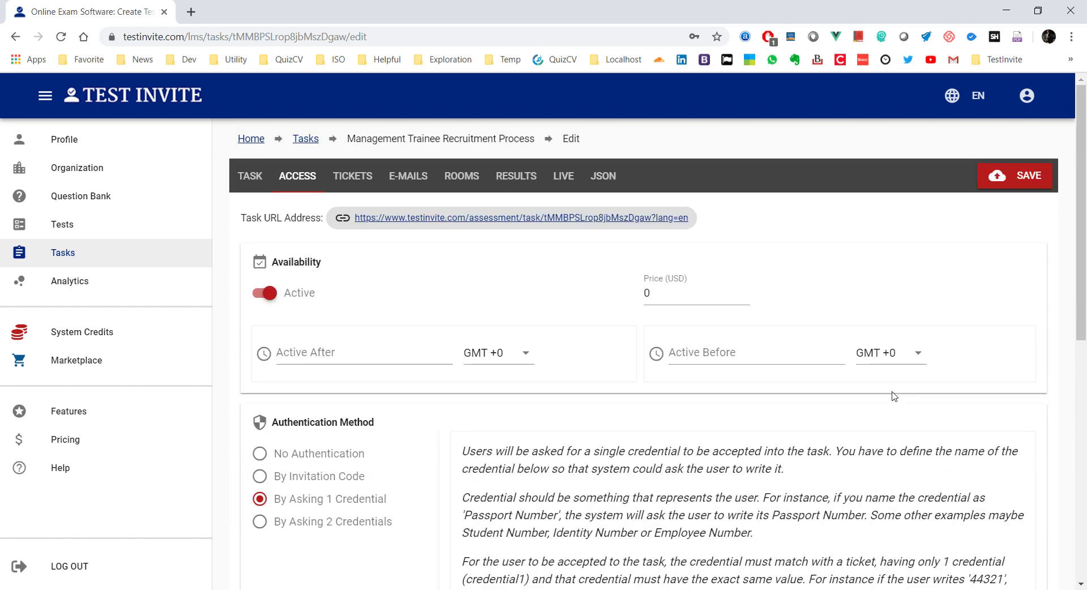
Step: Save the Applicant ID access setting and quit the candidate's task room
click(1007, 177)
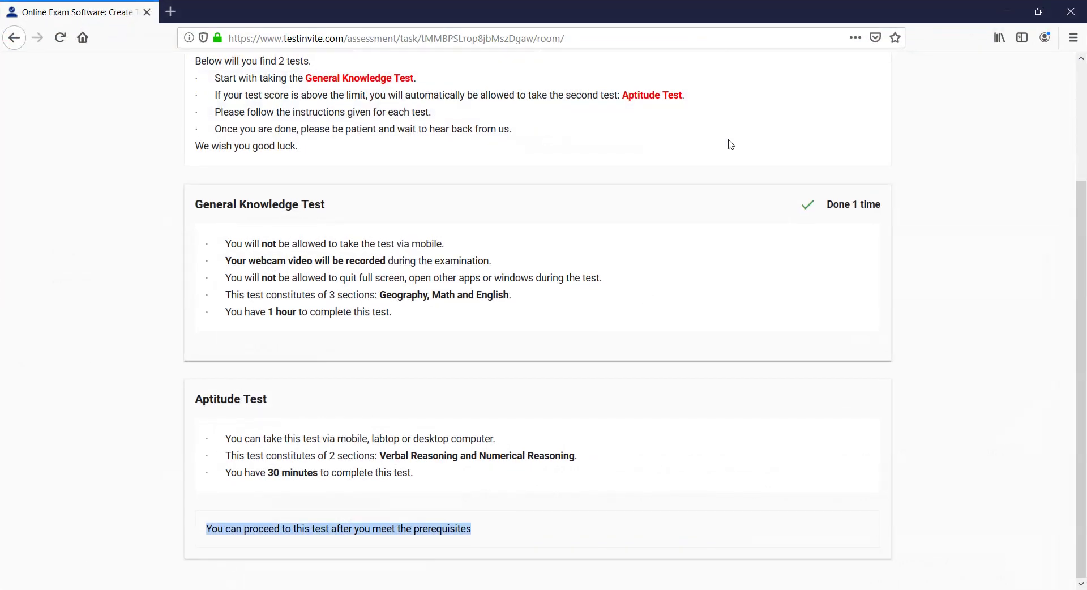
scroll(753, 127, up, 4)
click(870, 68)
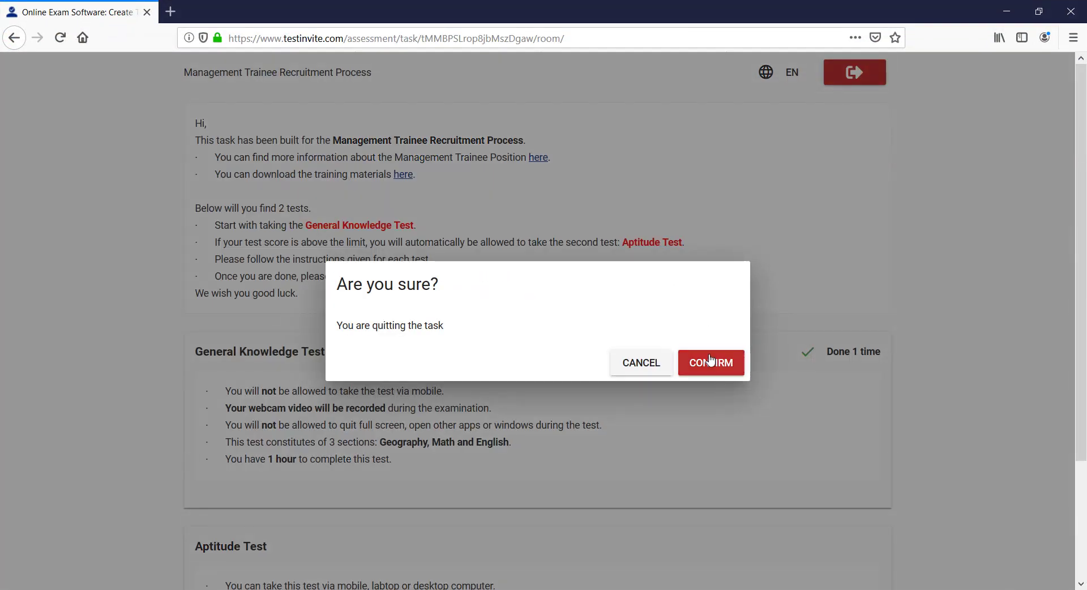
click(709, 361)
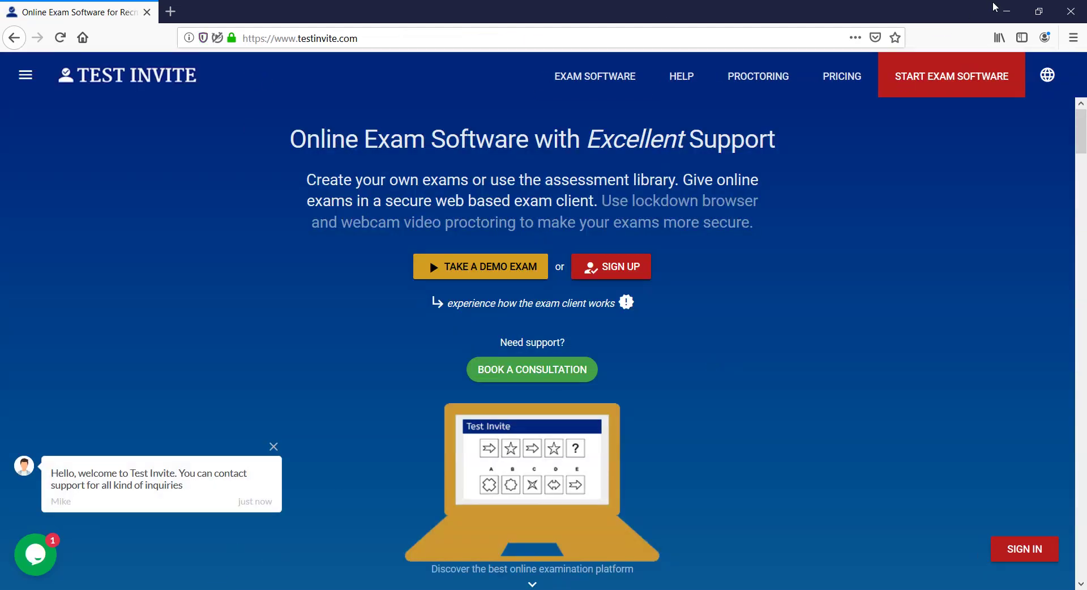
click(1006, 12)
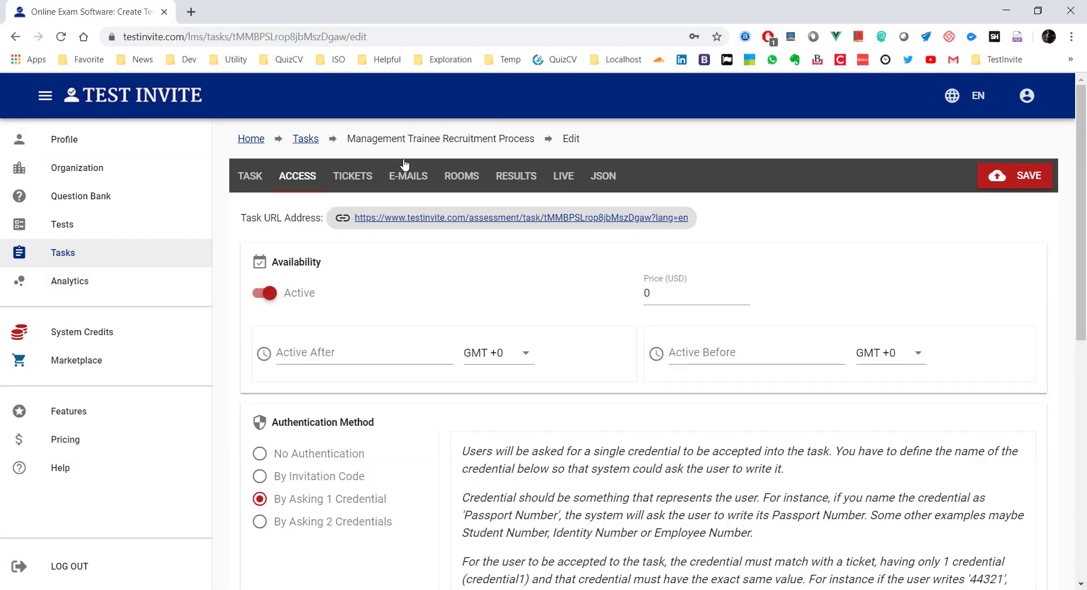
Step: Load the copied task URL in the candidate's browser to see the Applicant ID login
right_click(401, 221)
click(434, 330)
key(alt+Tab)
right_click(275, 38)
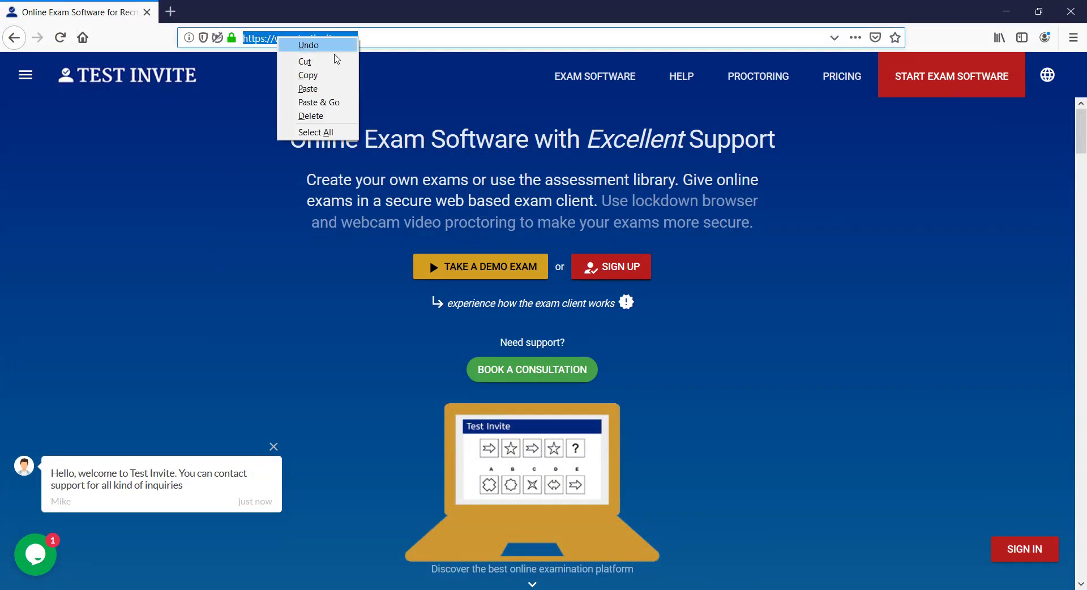
click(332, 90)
key(Return)
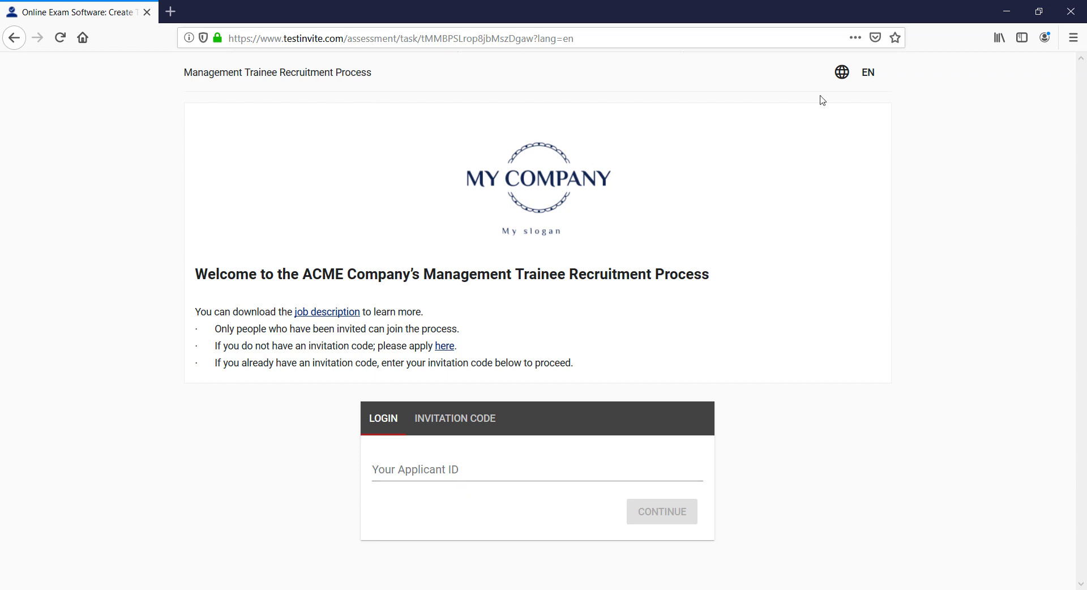
click(1007, 10)
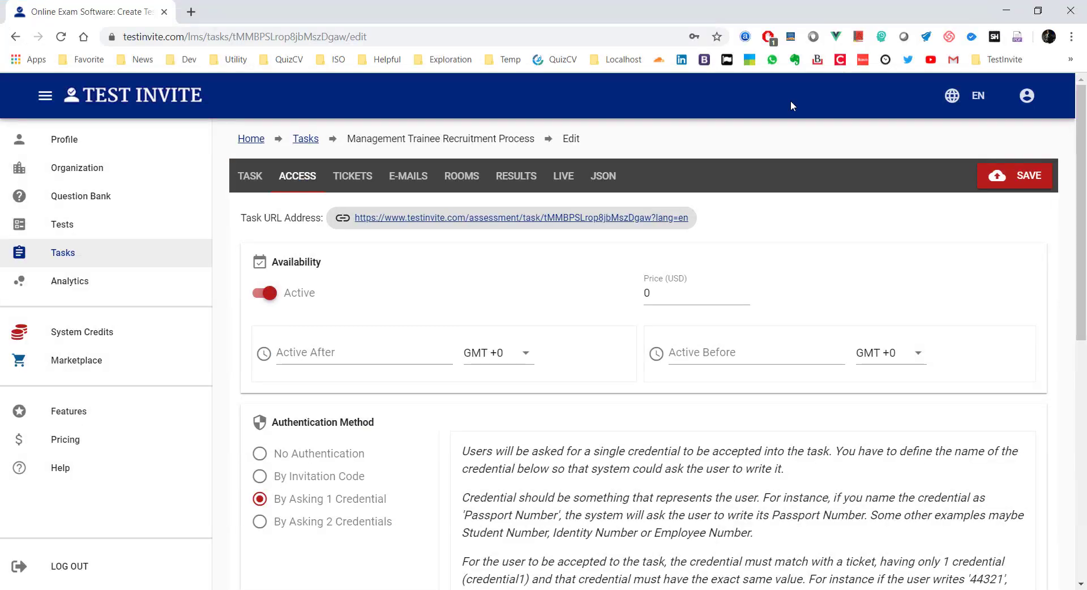
Step: Browse the task's 9 active tickets and bring up the add-ticket choices
click(363, 177)
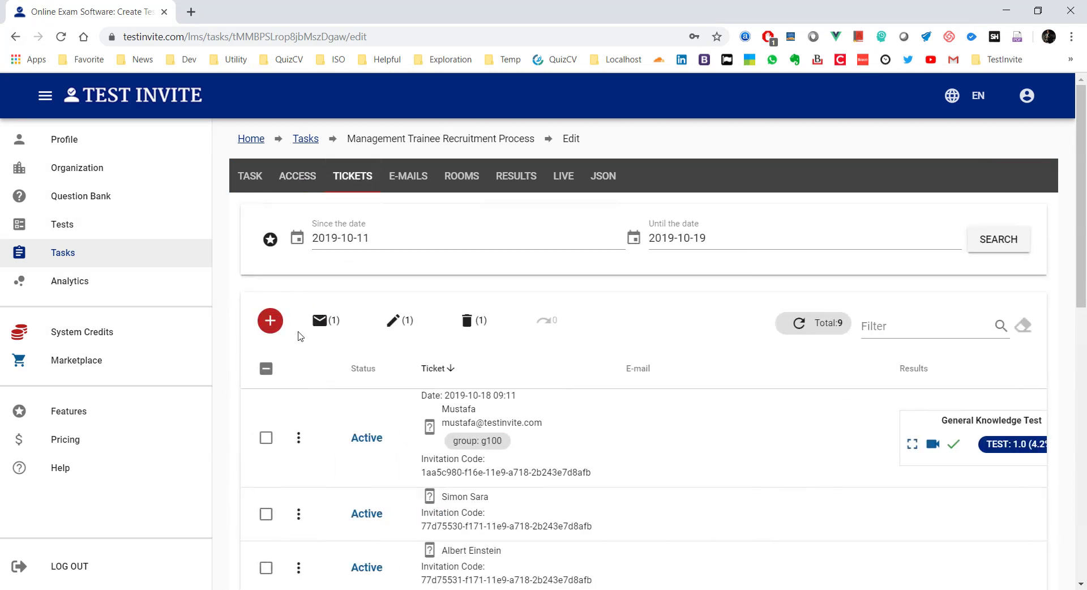
scroll(492, 266, down, 4)
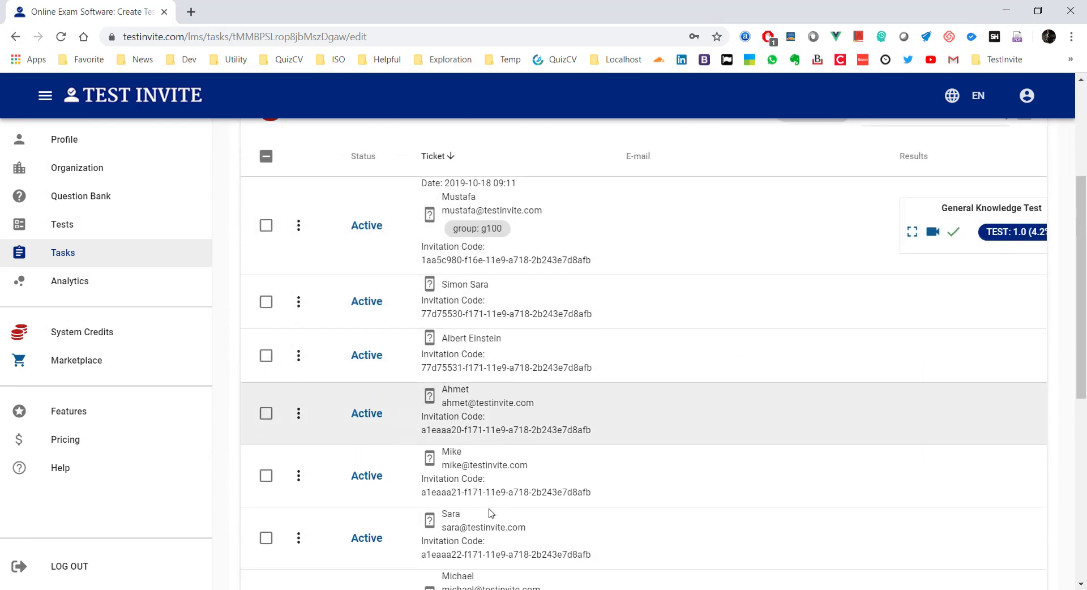
scroll(491, 513, down, 3)
scroll(491, 514, down, 4)
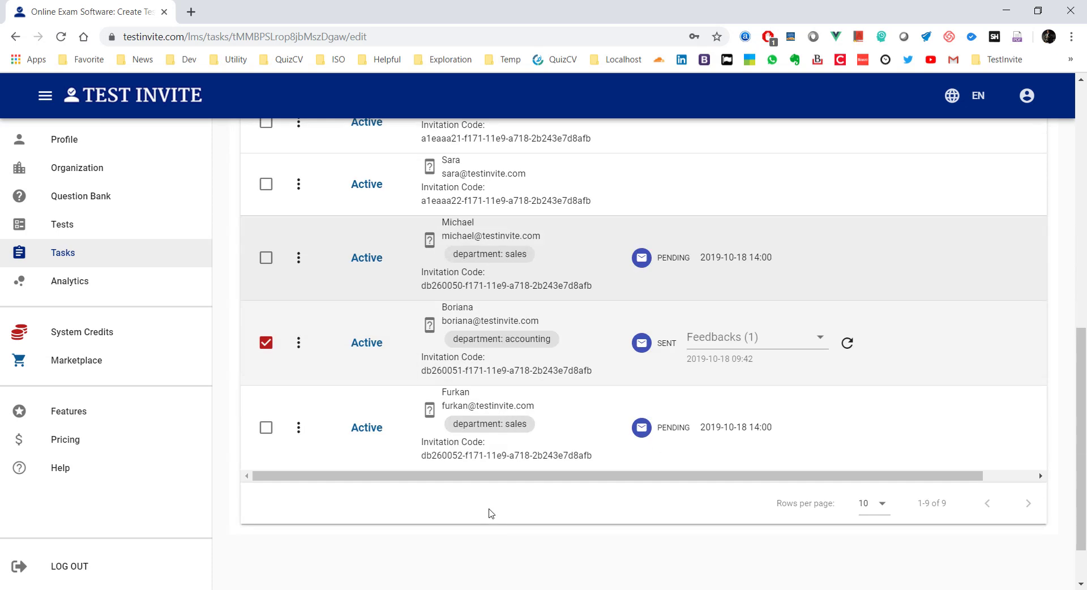
scroll(491, 513, up, 10)
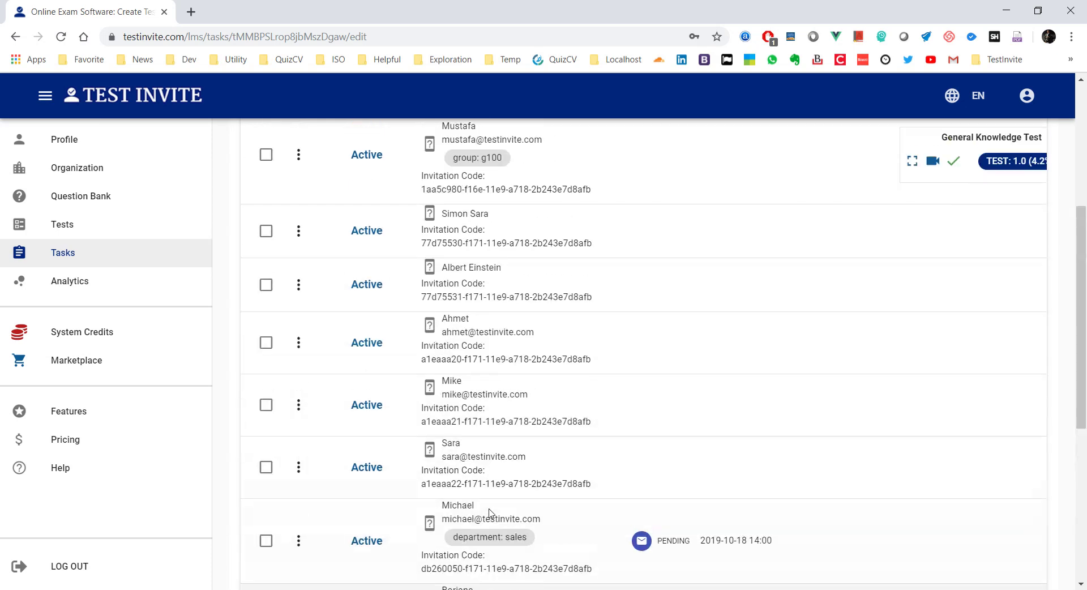
scroll(491, 514, down, 5)
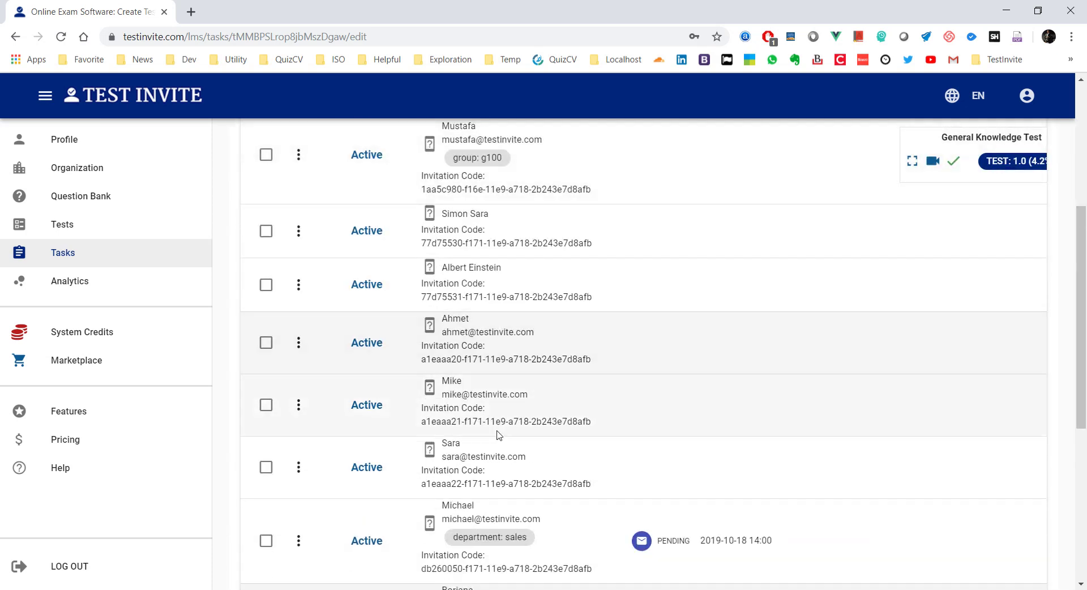
scroll(498, 436, down, 1)
scroll(498, 436, up, 6)
click(271, 323)
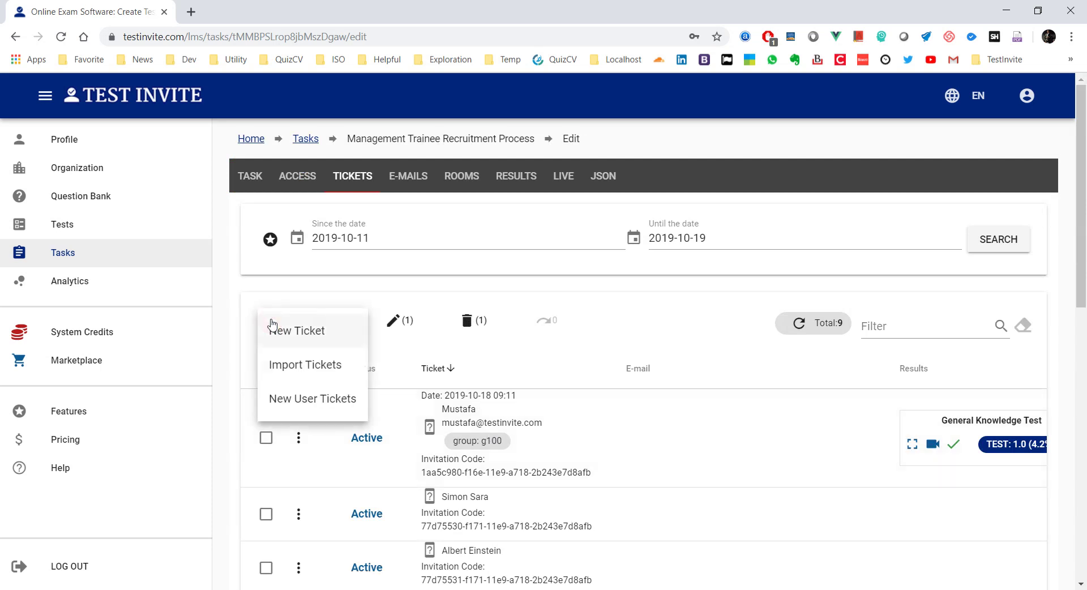
Step: Create a new ticket with Applicant ID 001 and the candidate's display name
click(291, 334)
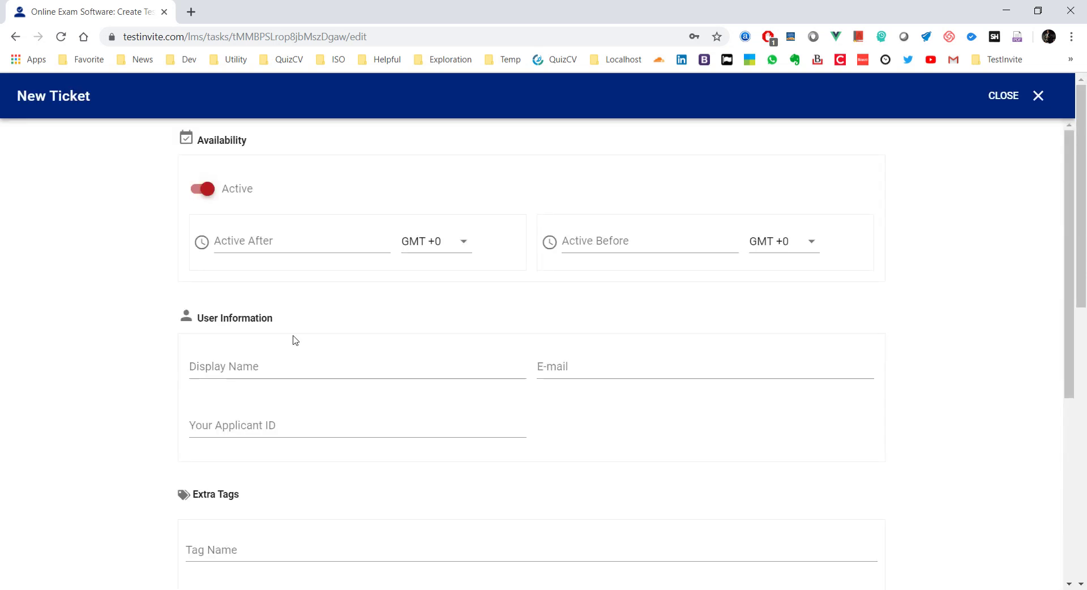
click(217, 422)
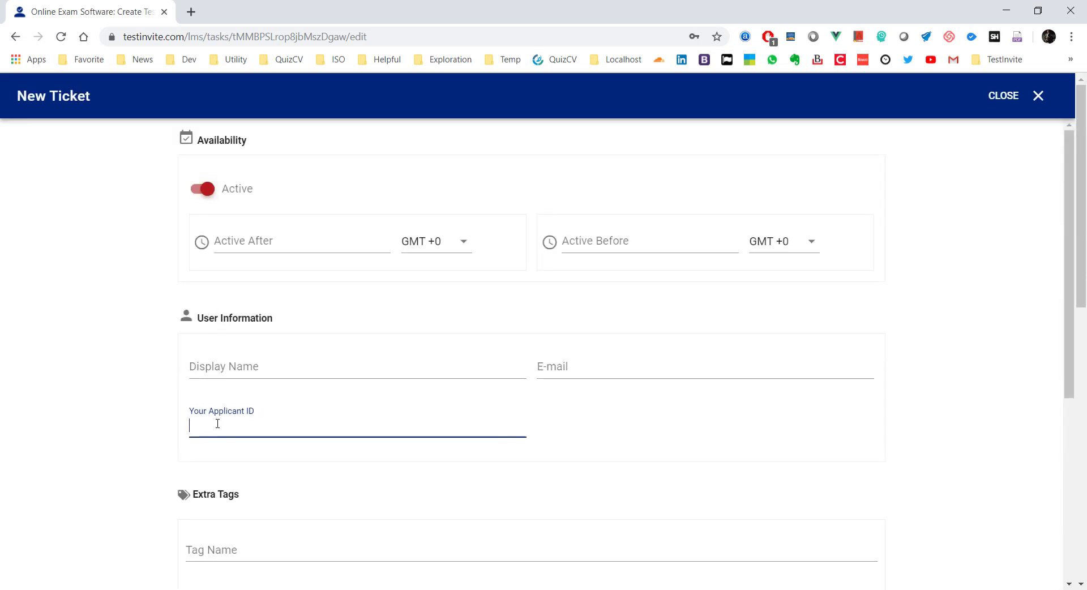
text(001)
click(212, 366)
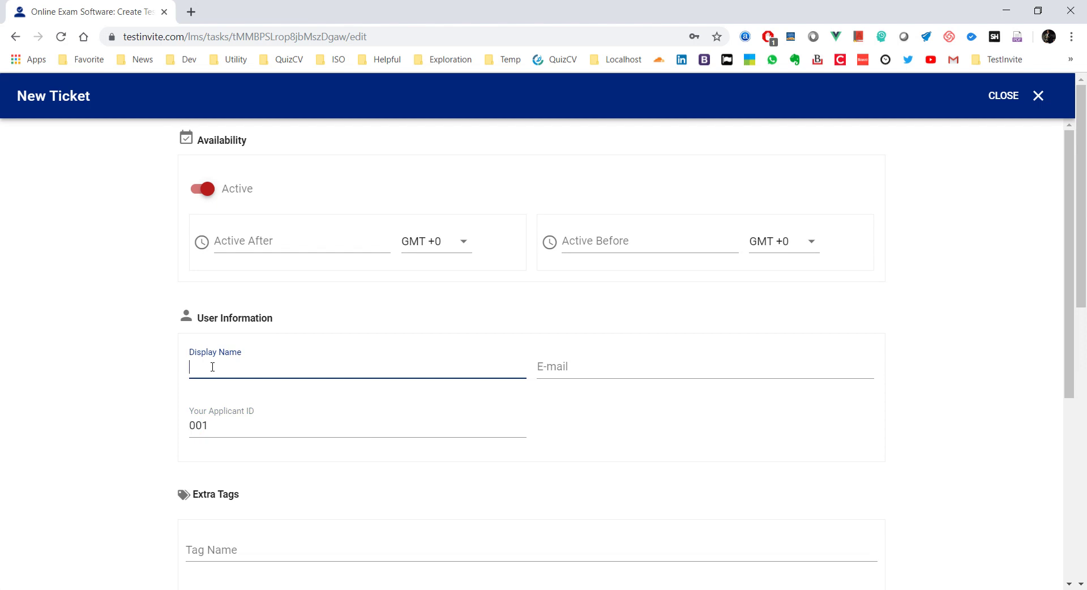
text(Kemal)
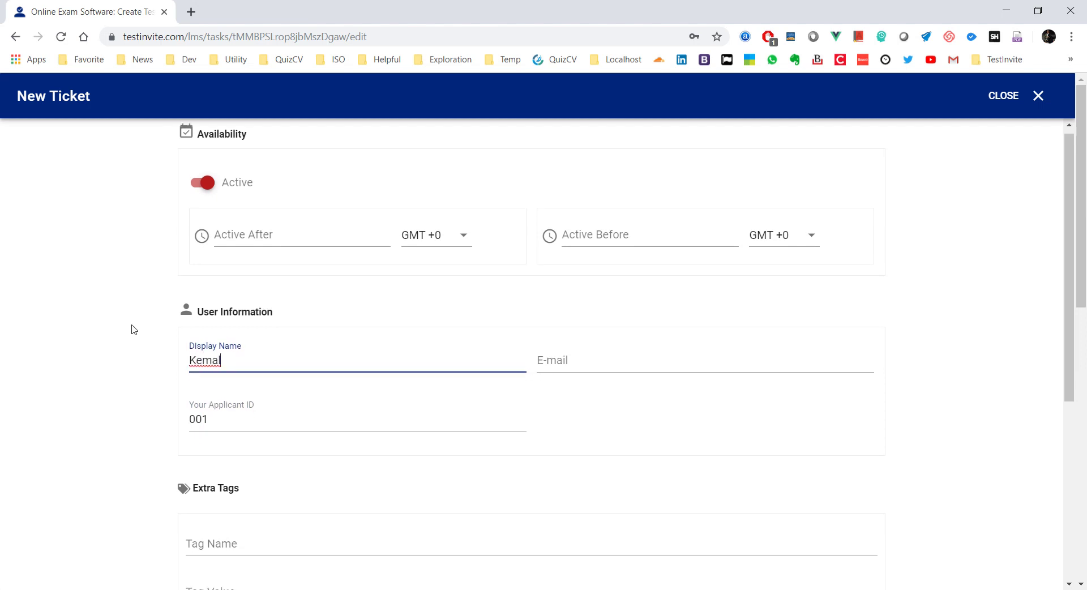
scroll(136, 327, down, 5)
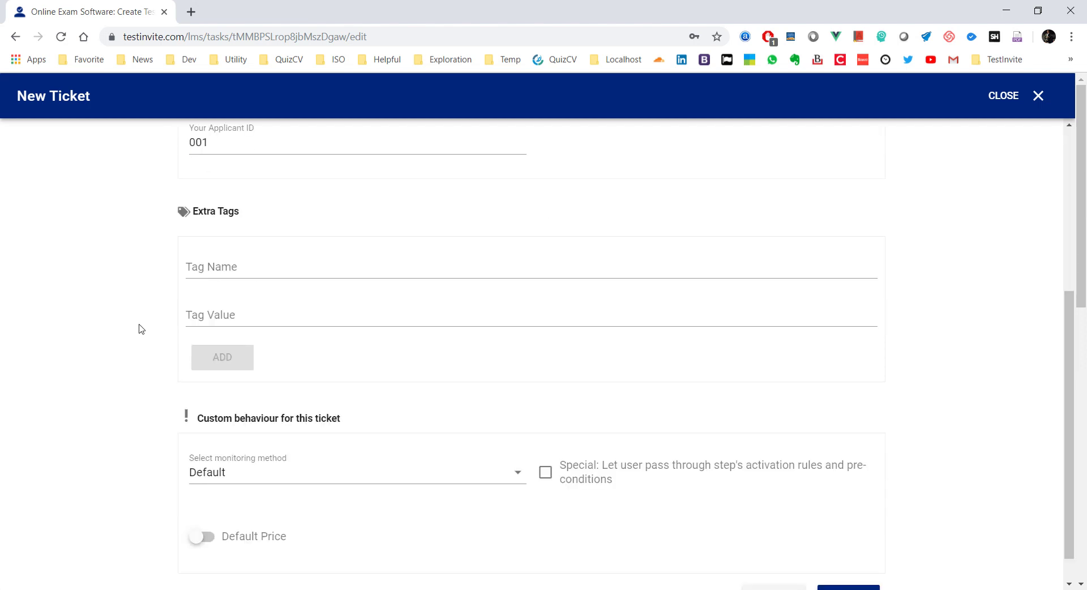
click(847, 573)
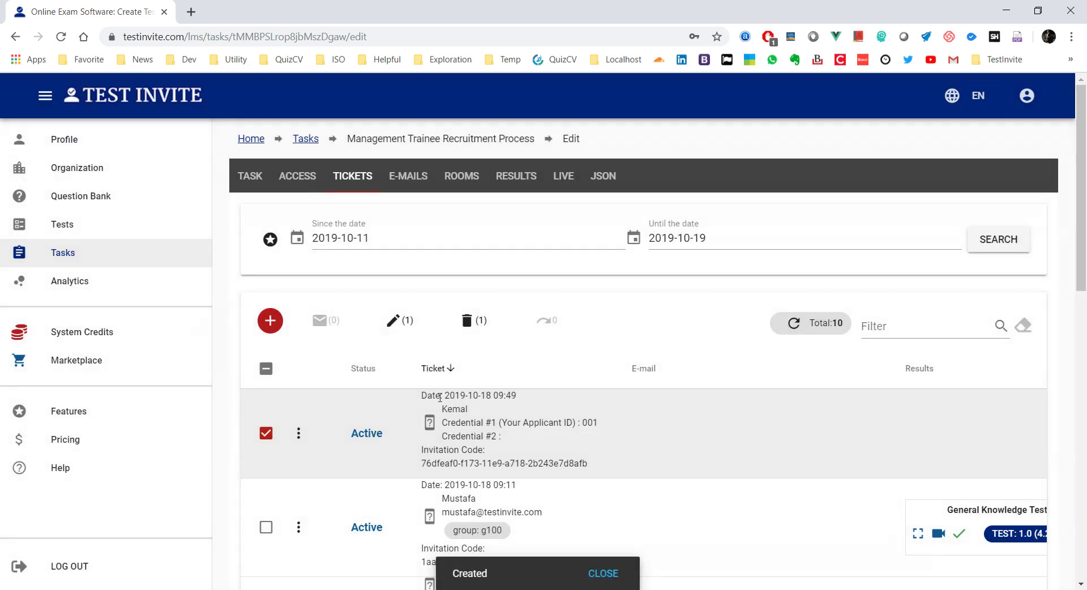
Step: Copy the new ticket's applicant ID 001 from the tickets list
scroll(440, 397, down, 3)
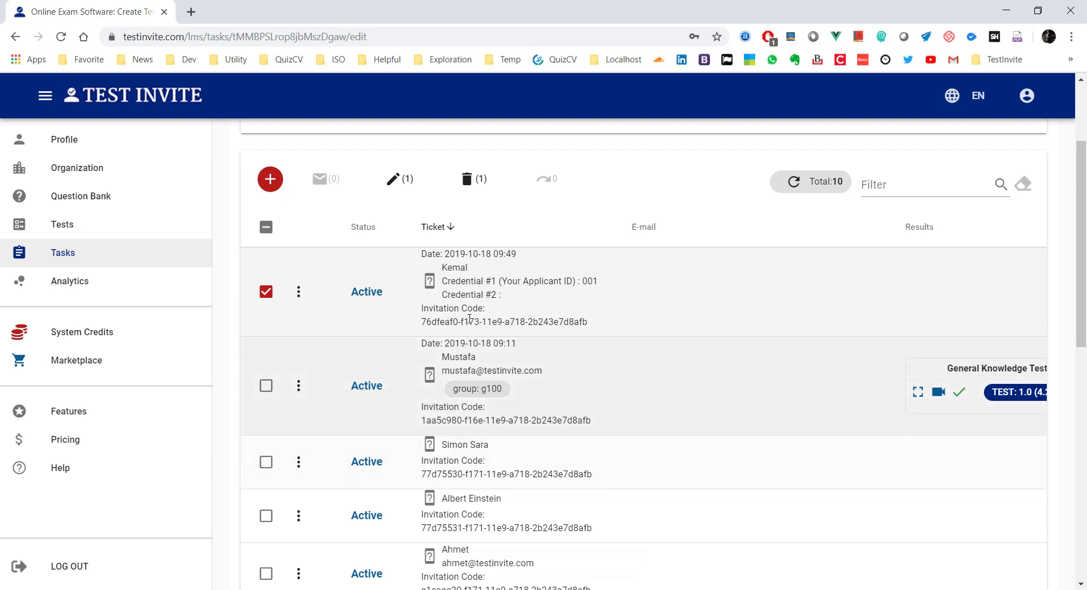
double_click(589, 283)
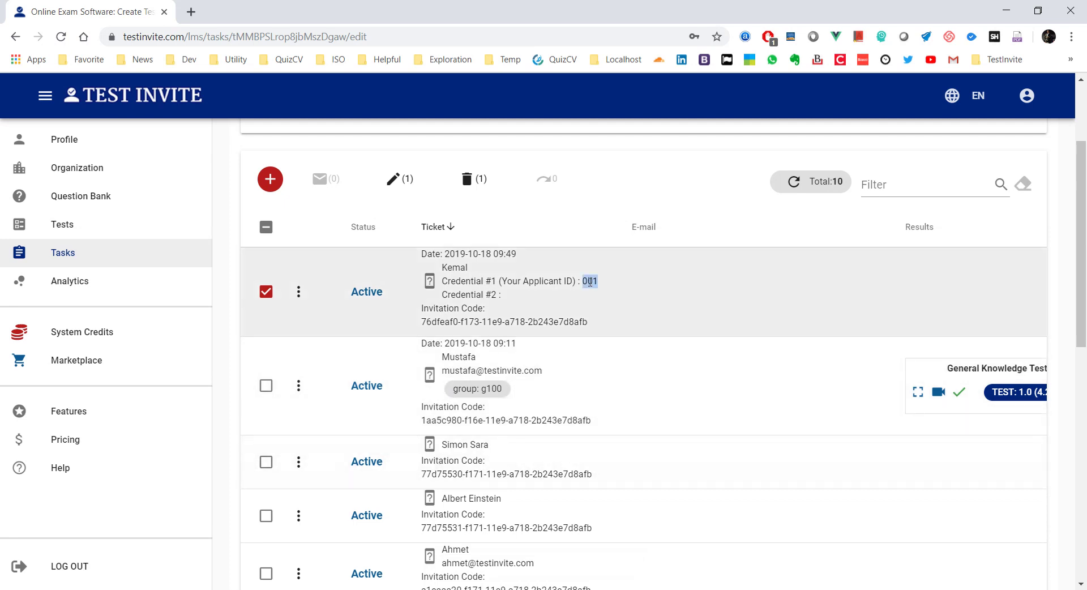
click(689, 230)
right_click(589, 279)
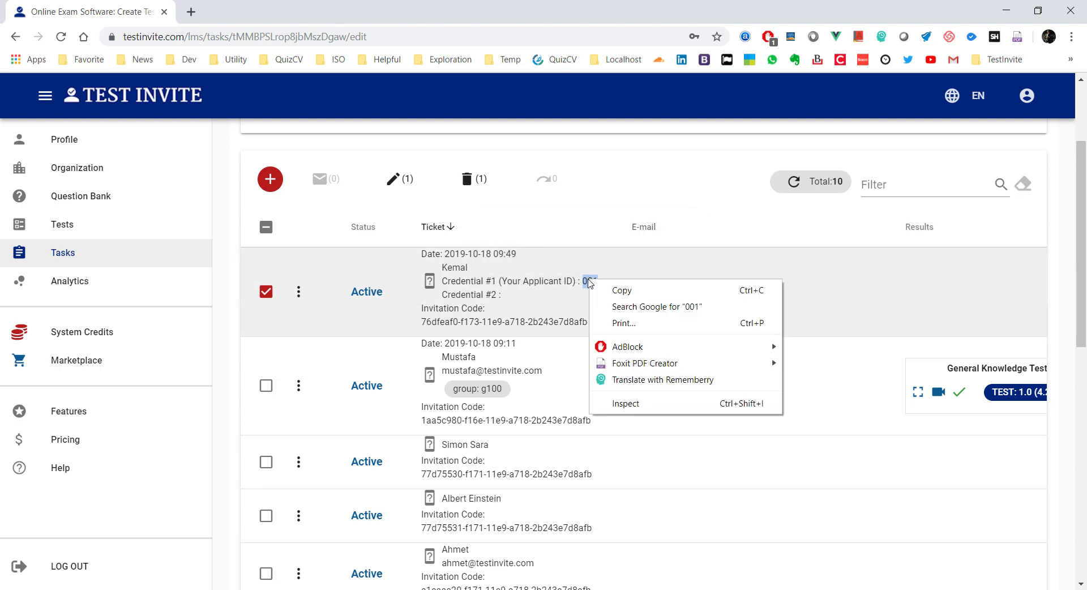
click(601, 288)
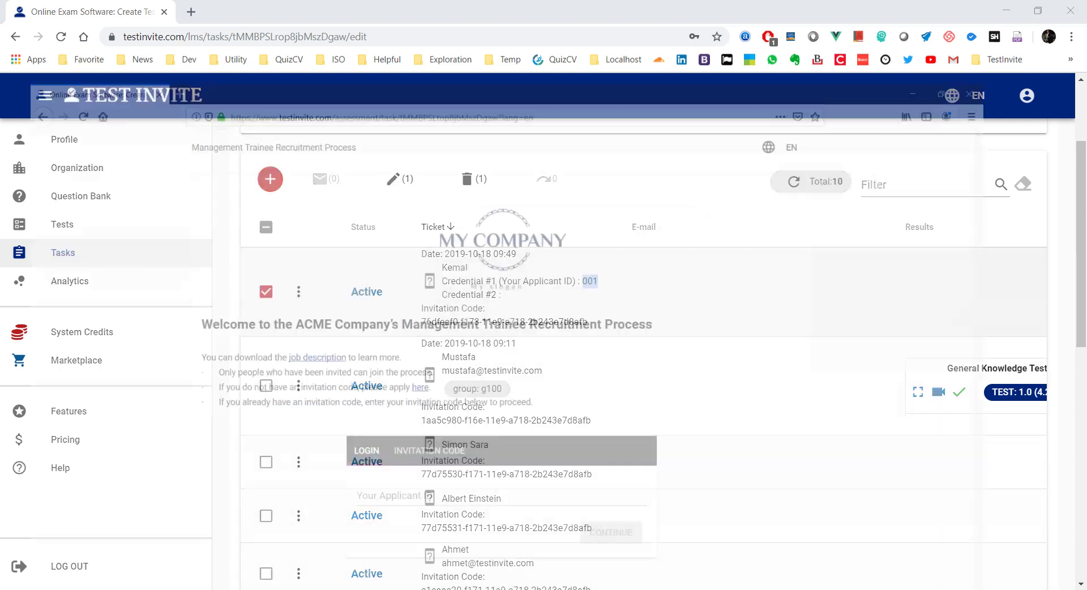
Step: Log in as the candidate with Applicant ID 001
right_click(437, 471)
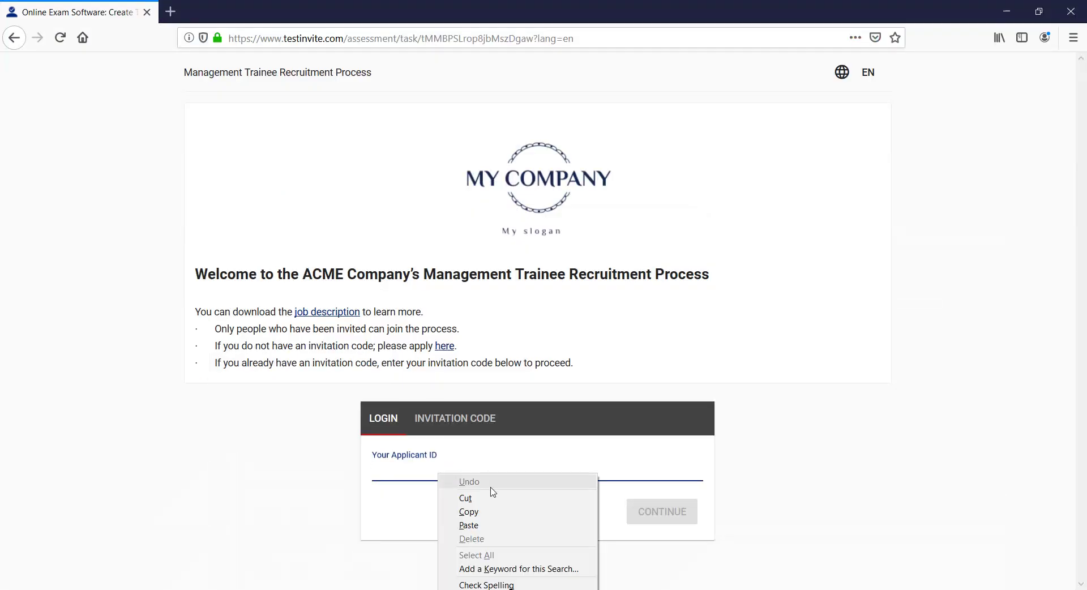
click(489, 513)
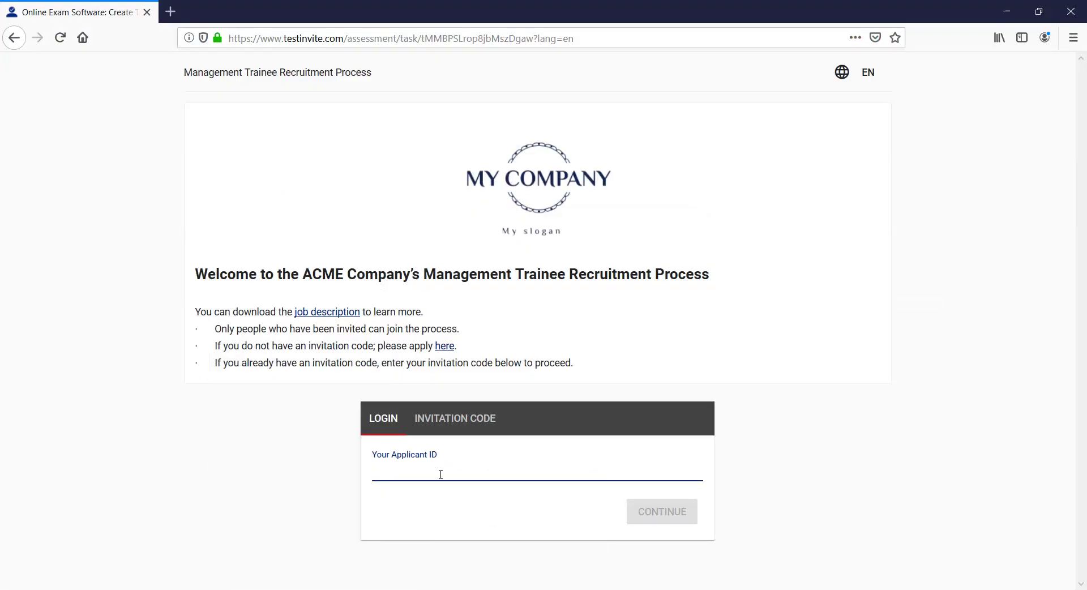
text(001)
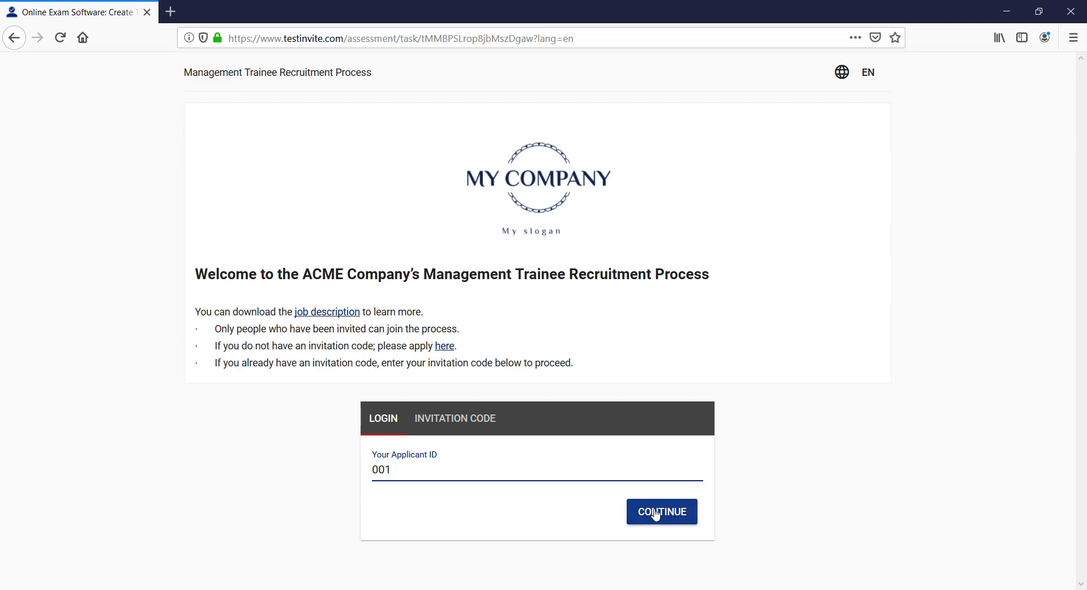
click(655, 513)
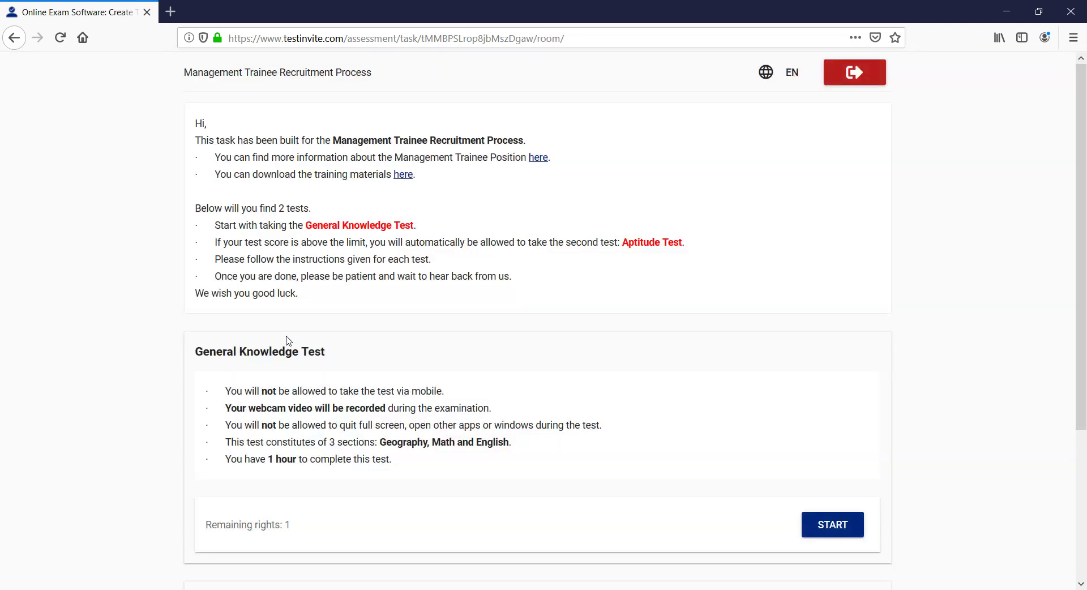
Step: Check the tests in the candidate room, then return to the tickets list
scroll(288, 340, down, 3)
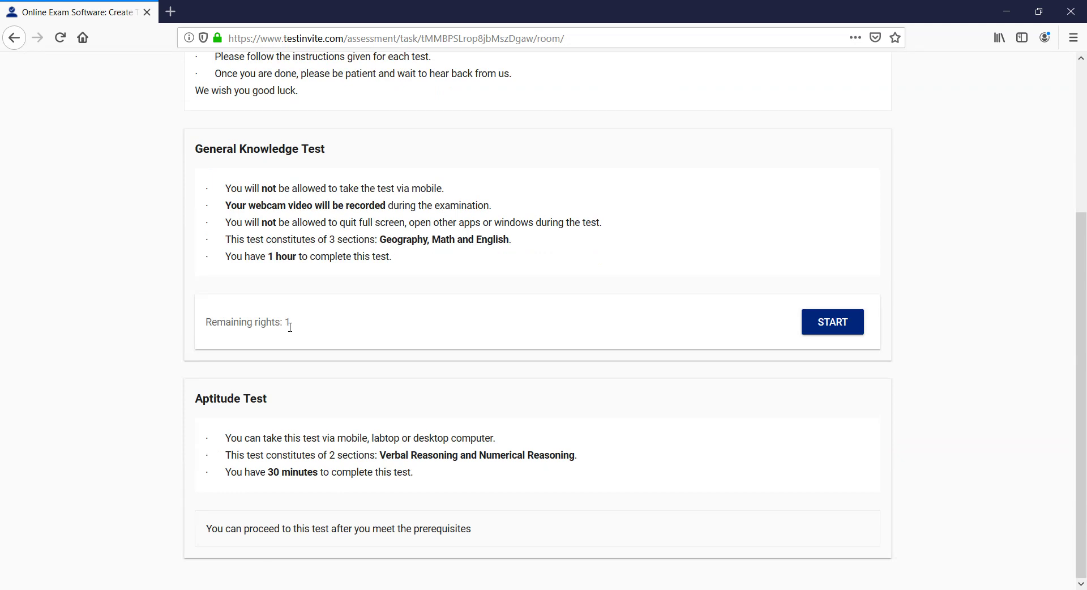
scroll(291, 333, up, 3)
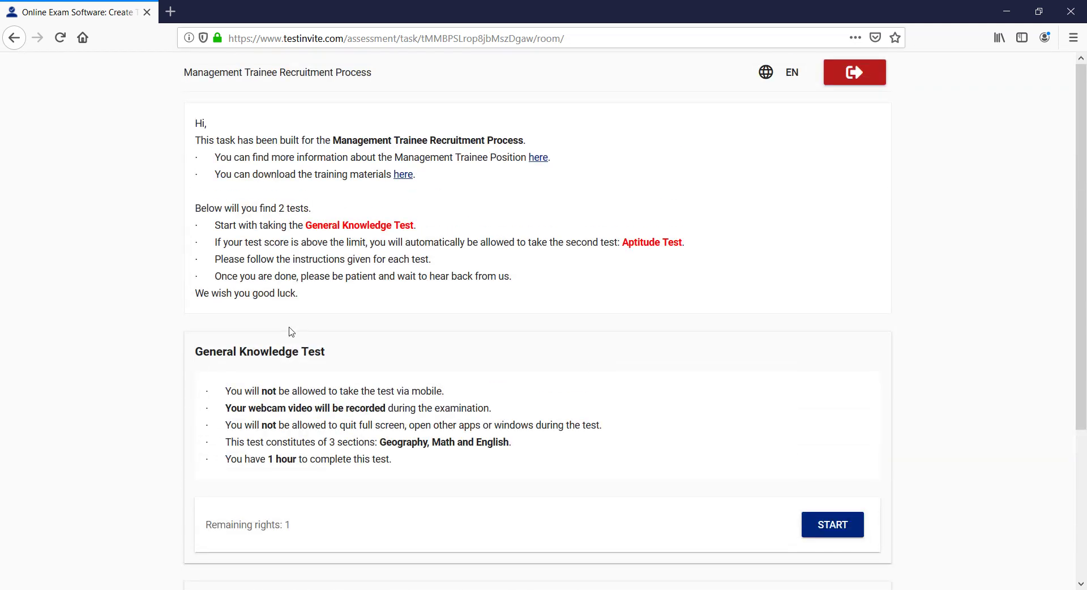
scroll(290, 329, down, 3)
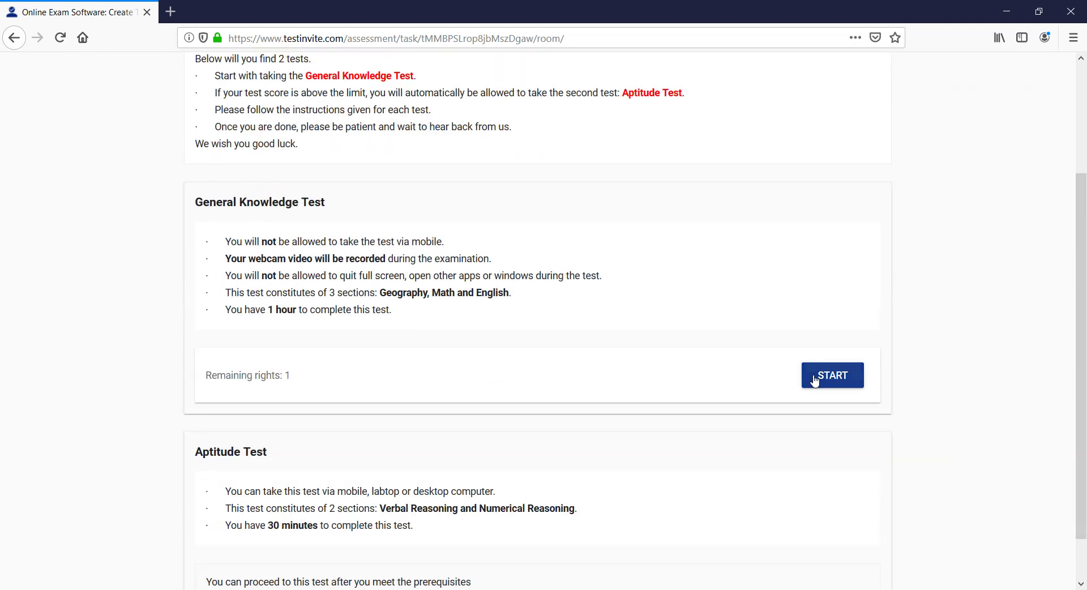
scroll(456, 359, down, 1)
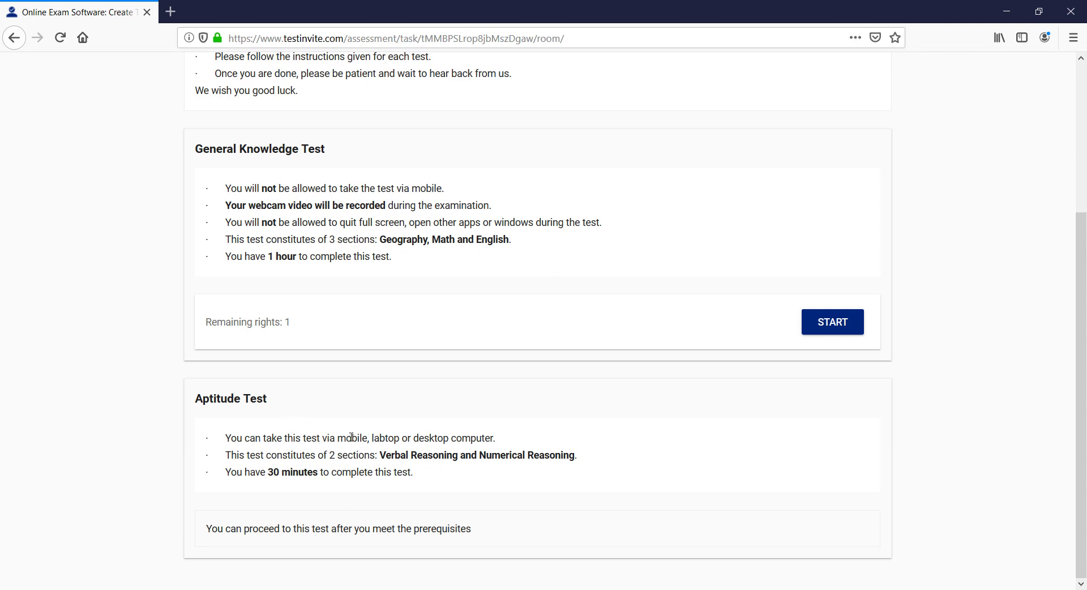
scroll(351, 437, up, 4)
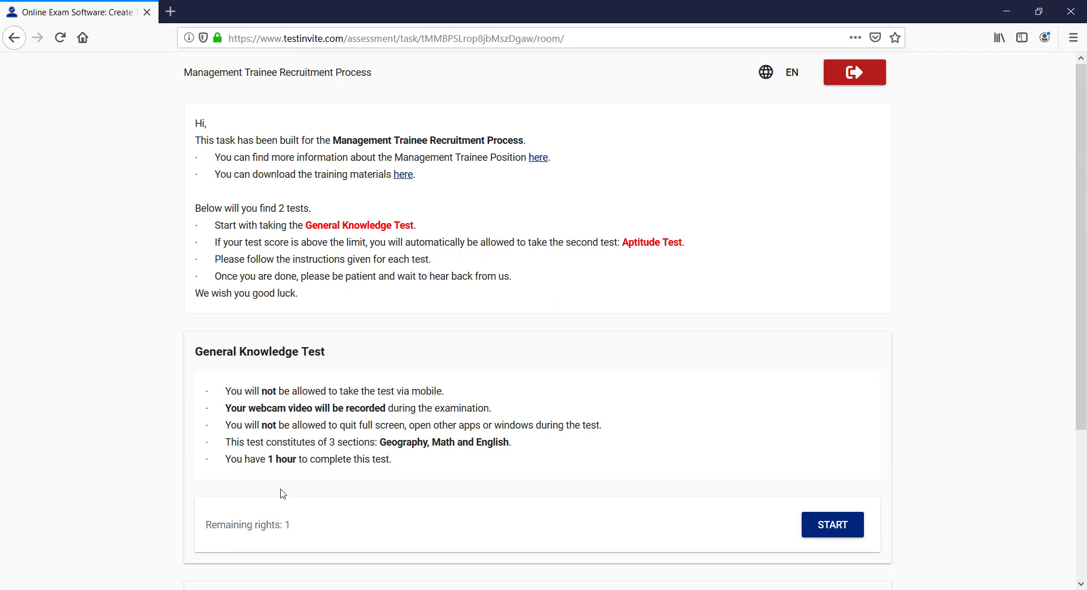
mouse_move(221, 589)
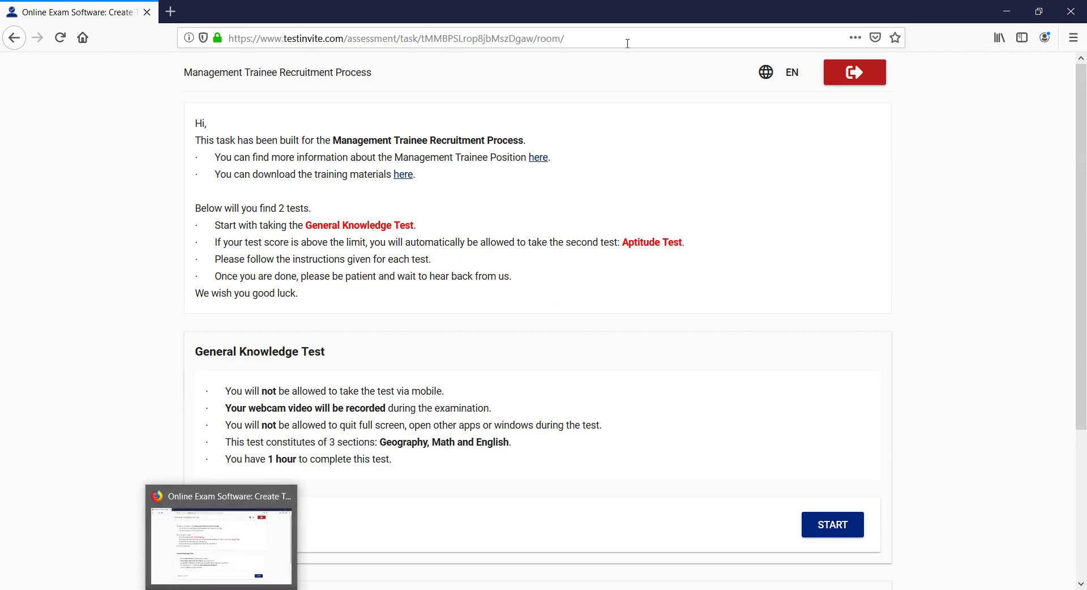
click(1007, 13)
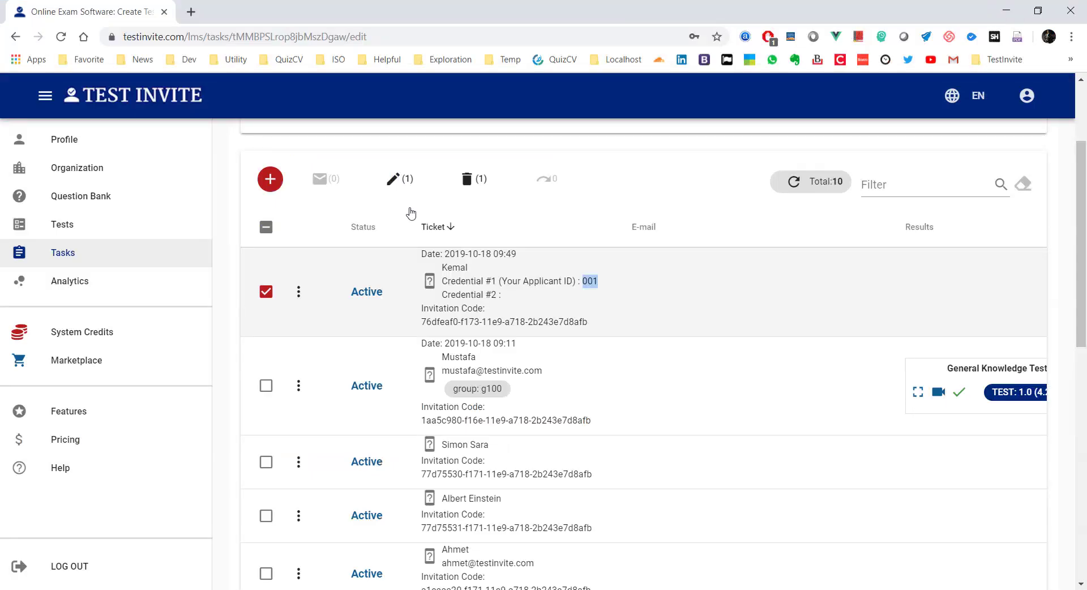
scroll(411, 213, up, 3)
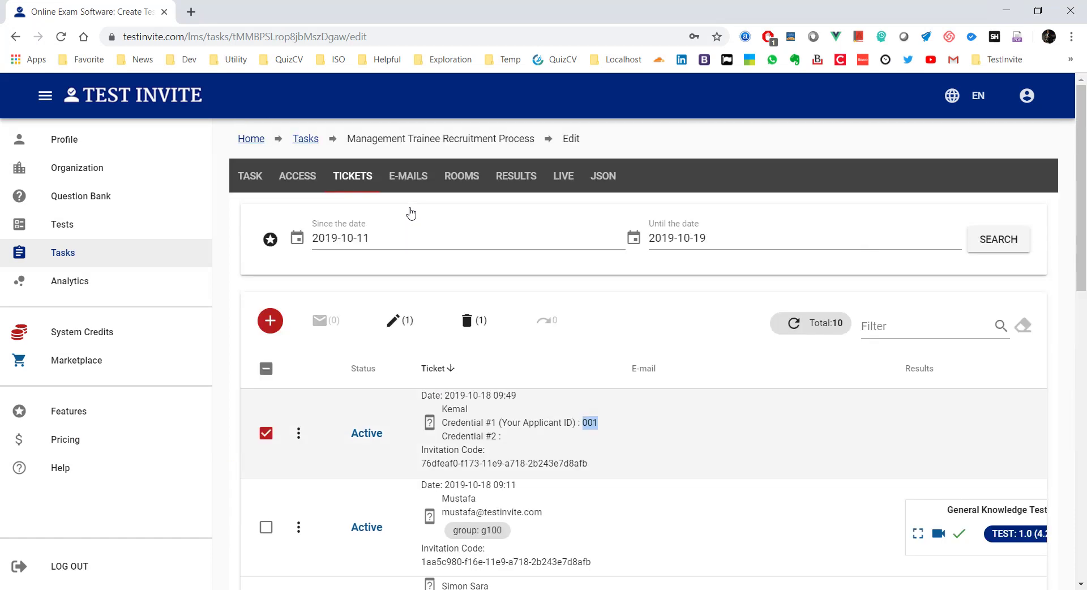